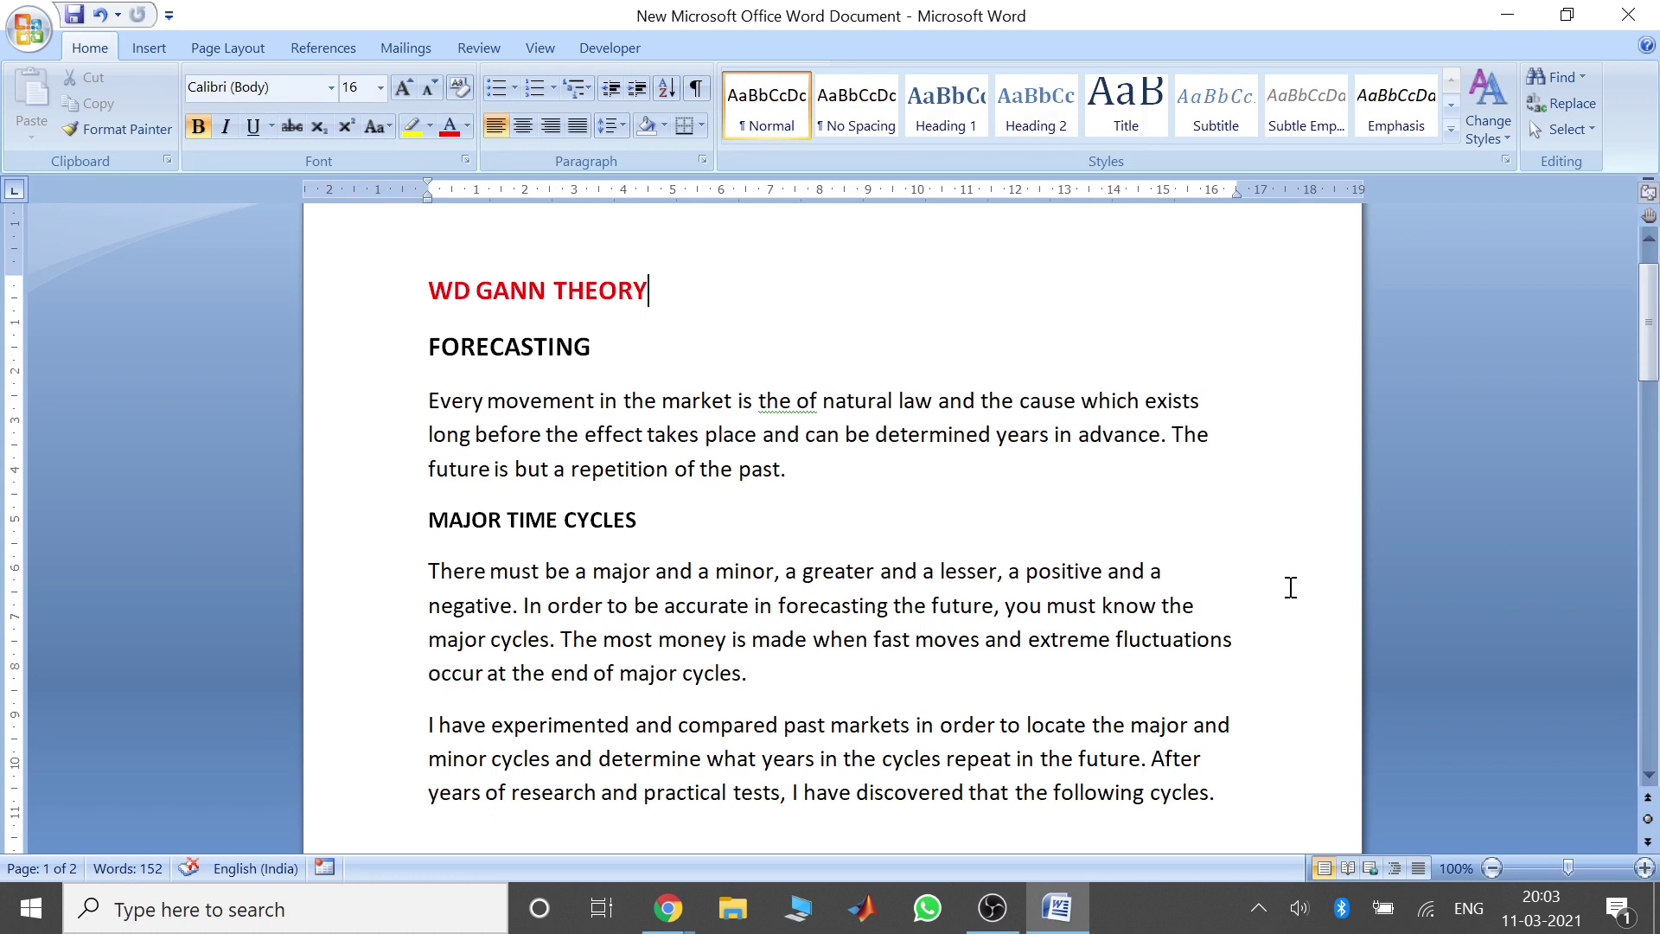
Read the document's WD GANN THEORY title, the FORECASTING heading and the opening paragraph about market movement and natural law.
left_click_drag(429, 291, 547, 296)
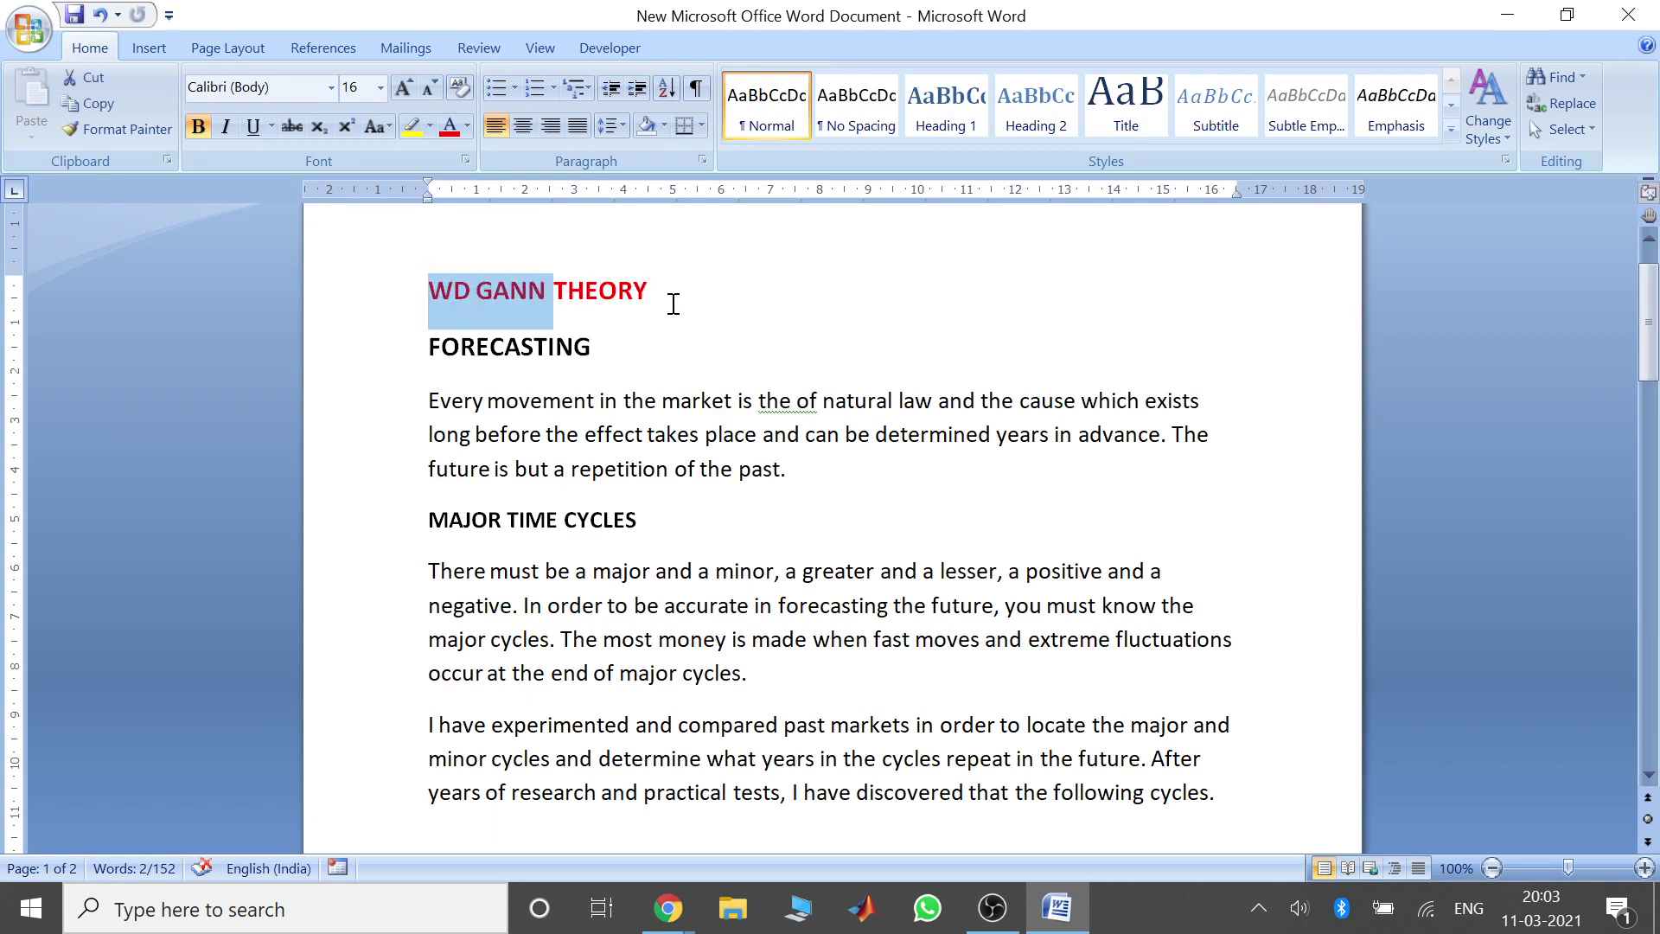
left_click(674, 303)
left_click_drag(433, 298, 547, 291)
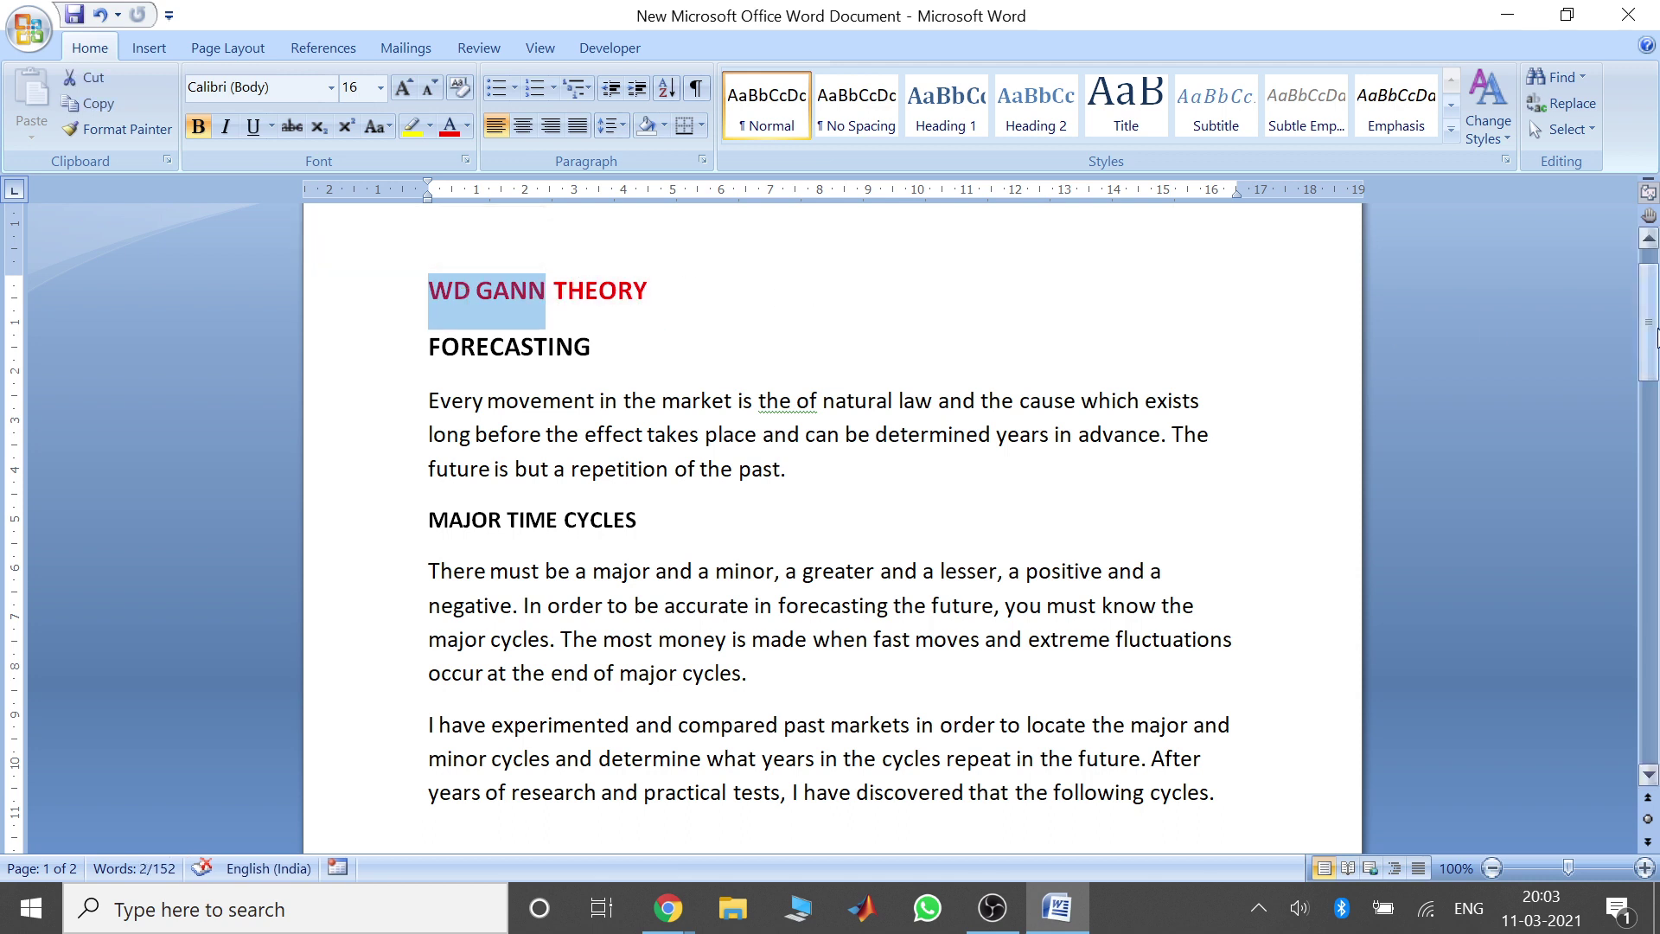
left_click(922, 281)
left_click_drag(1656, 328, 1657, 324)
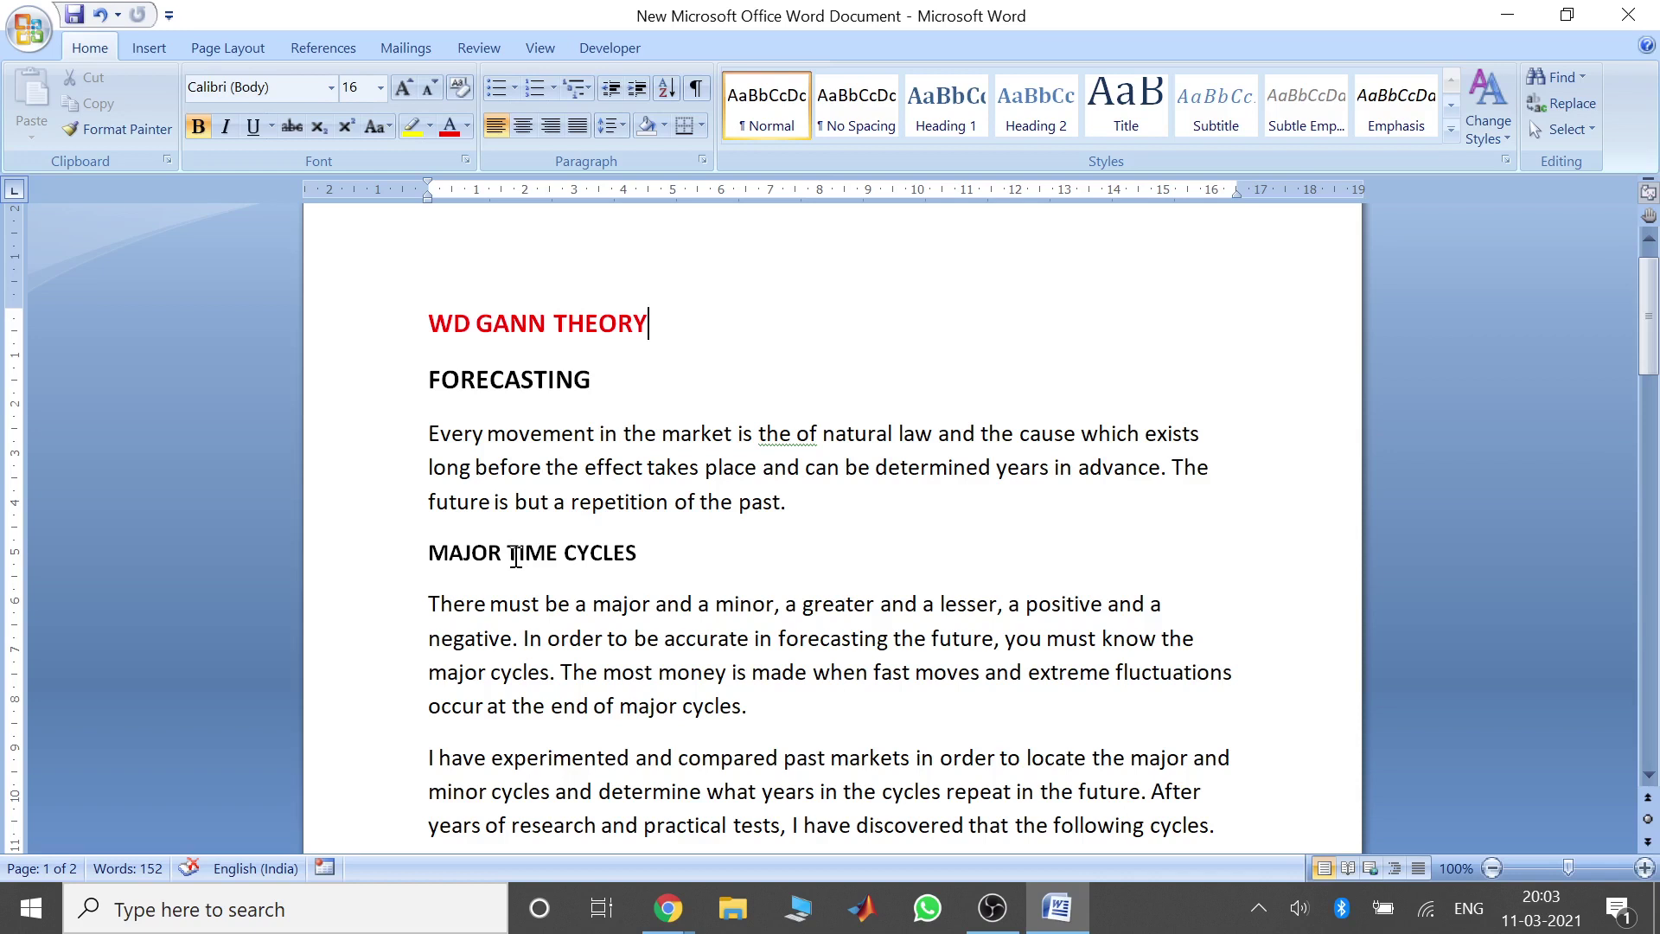
left_click_drag(508, 552, 638, 552)
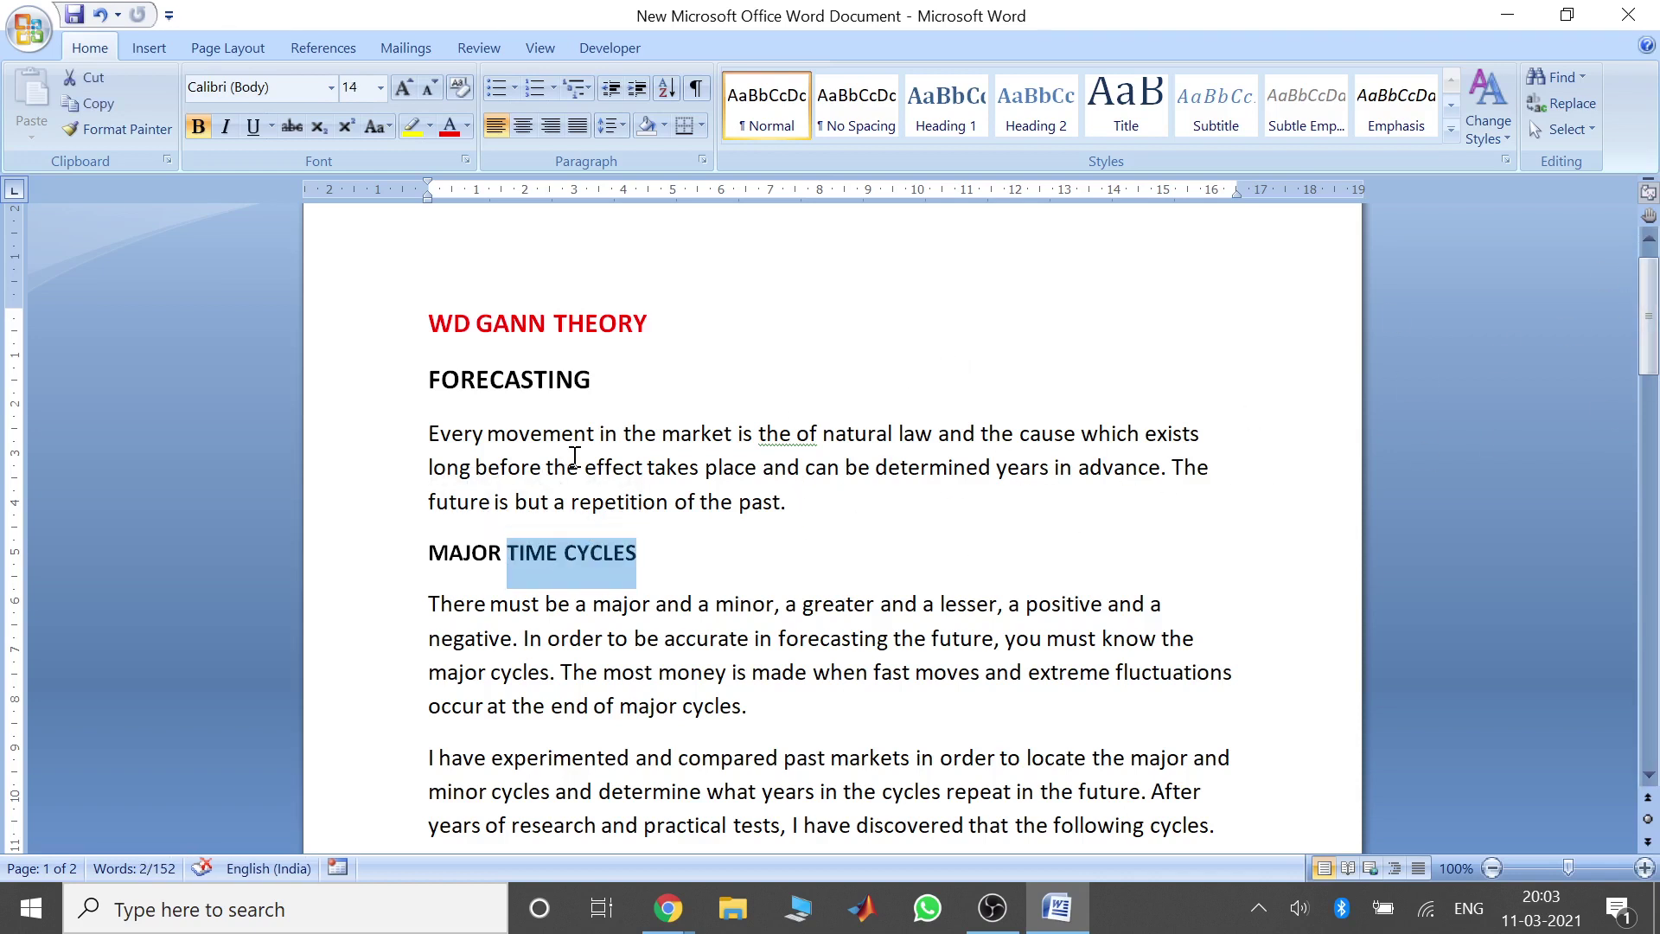
left_click_drag(434, 389, 648, 370)
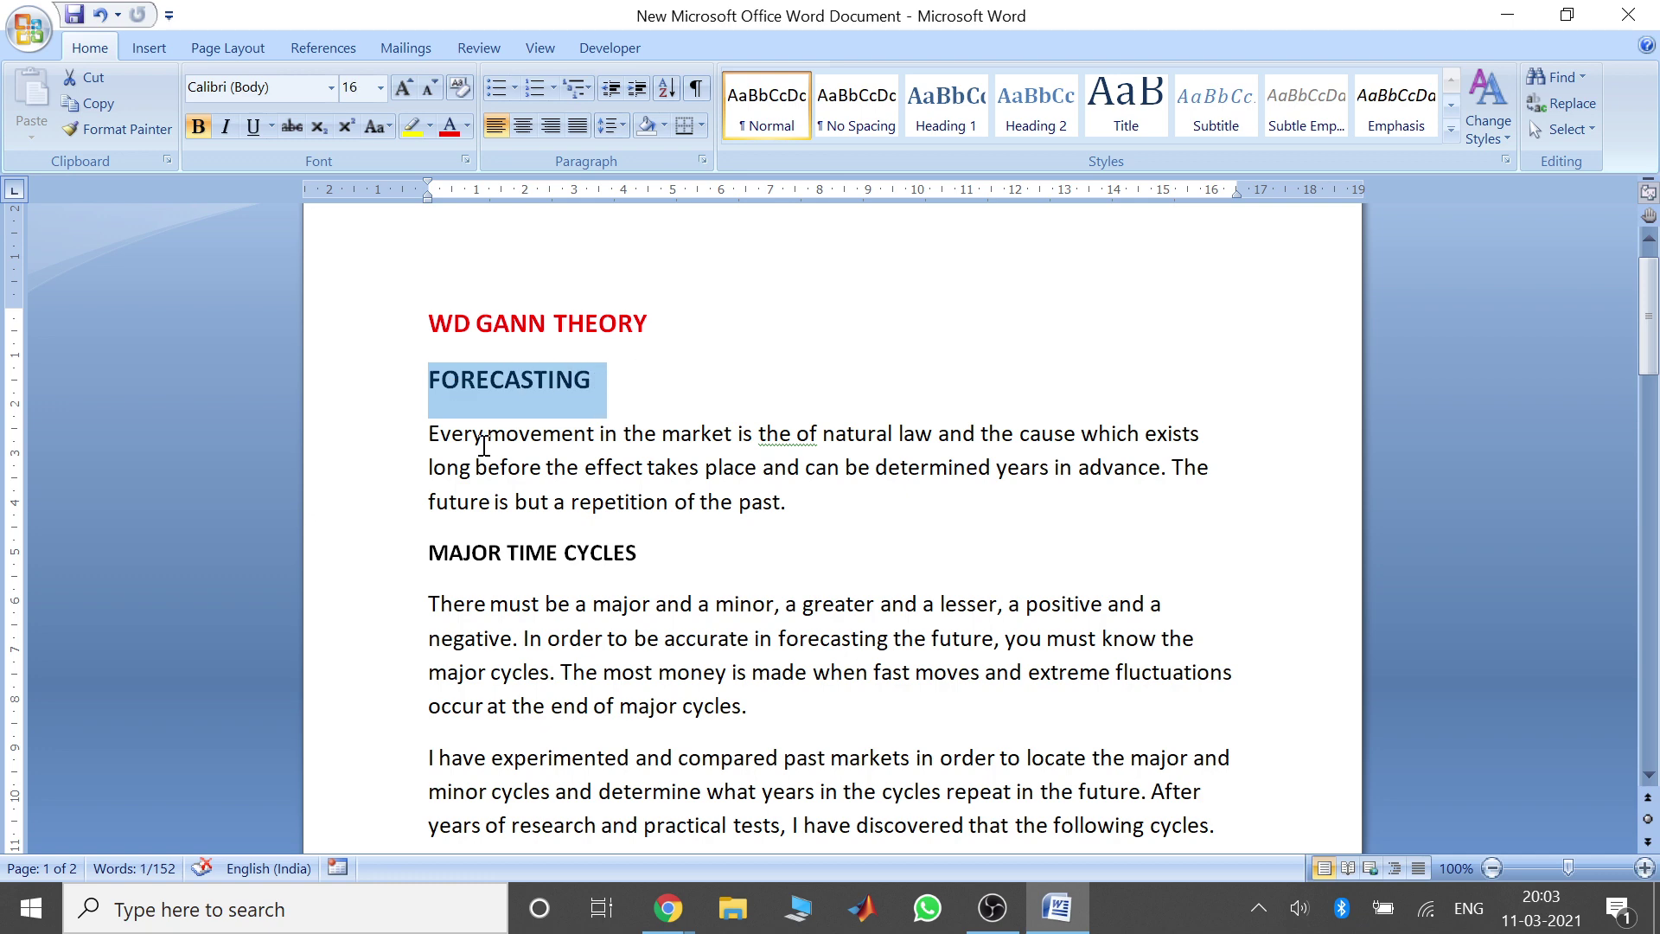
left_click(437, 438)
left_click(644, 434)
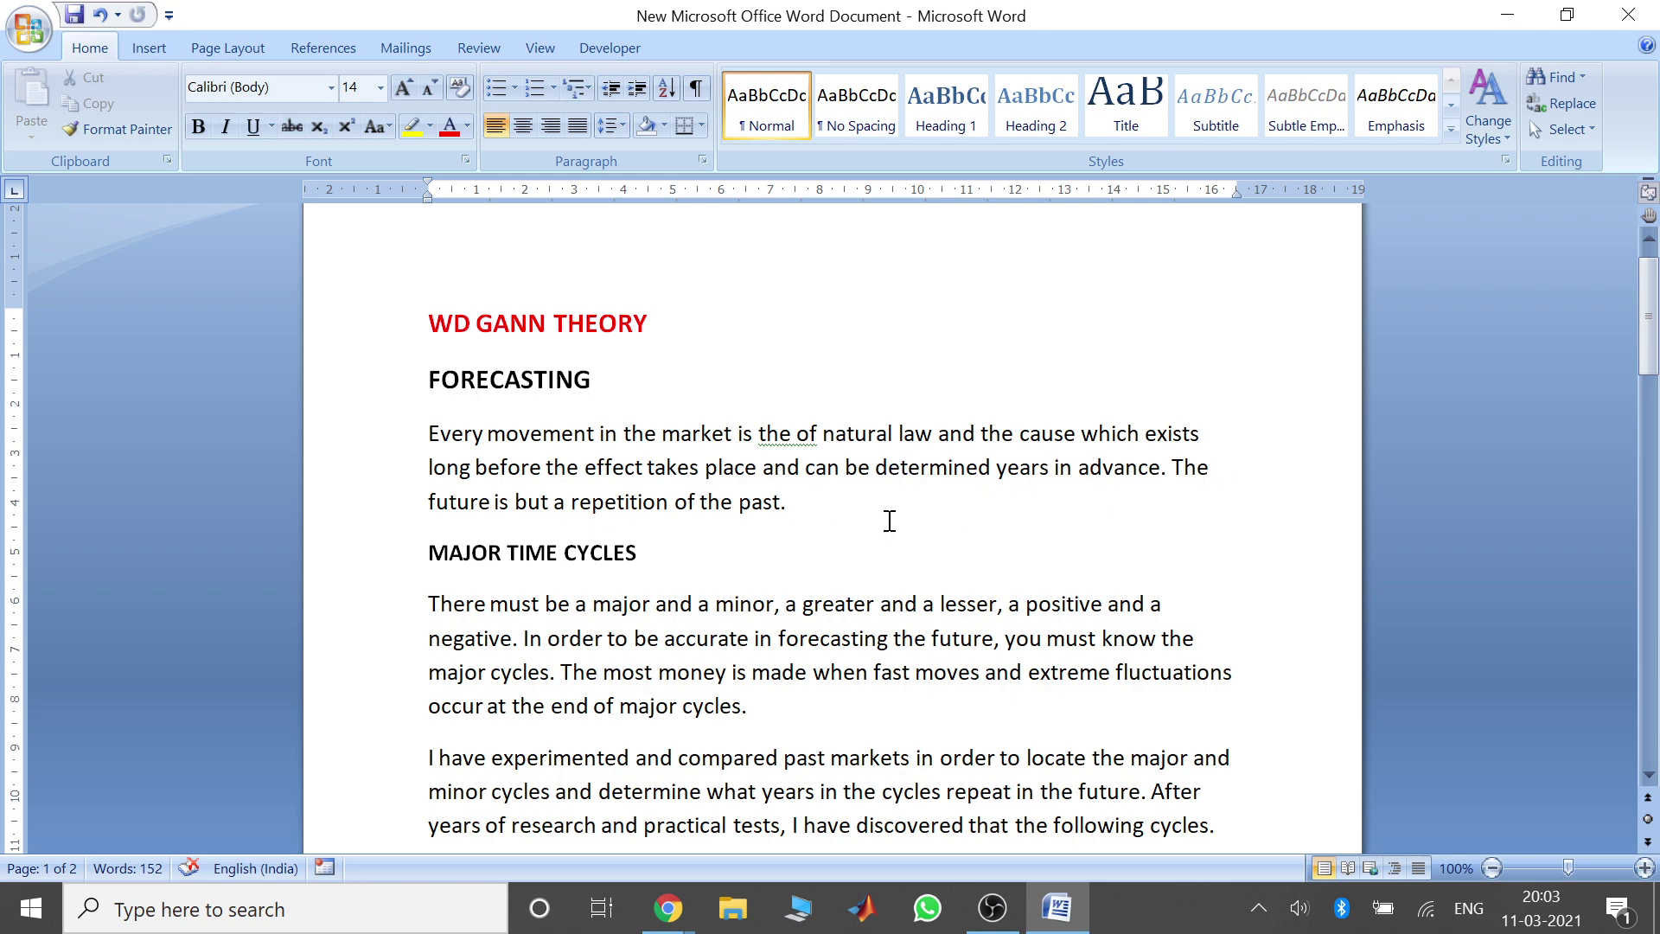
Read the MAJOR TIME CYCLES section, highlighting its heading and the paragraph about major and minor cycles.
mouse_move(1654, 326)
left_mouse_down()
mouse_move(1655, 350)
mouse_move(1654, 333)
left_mouse_up()
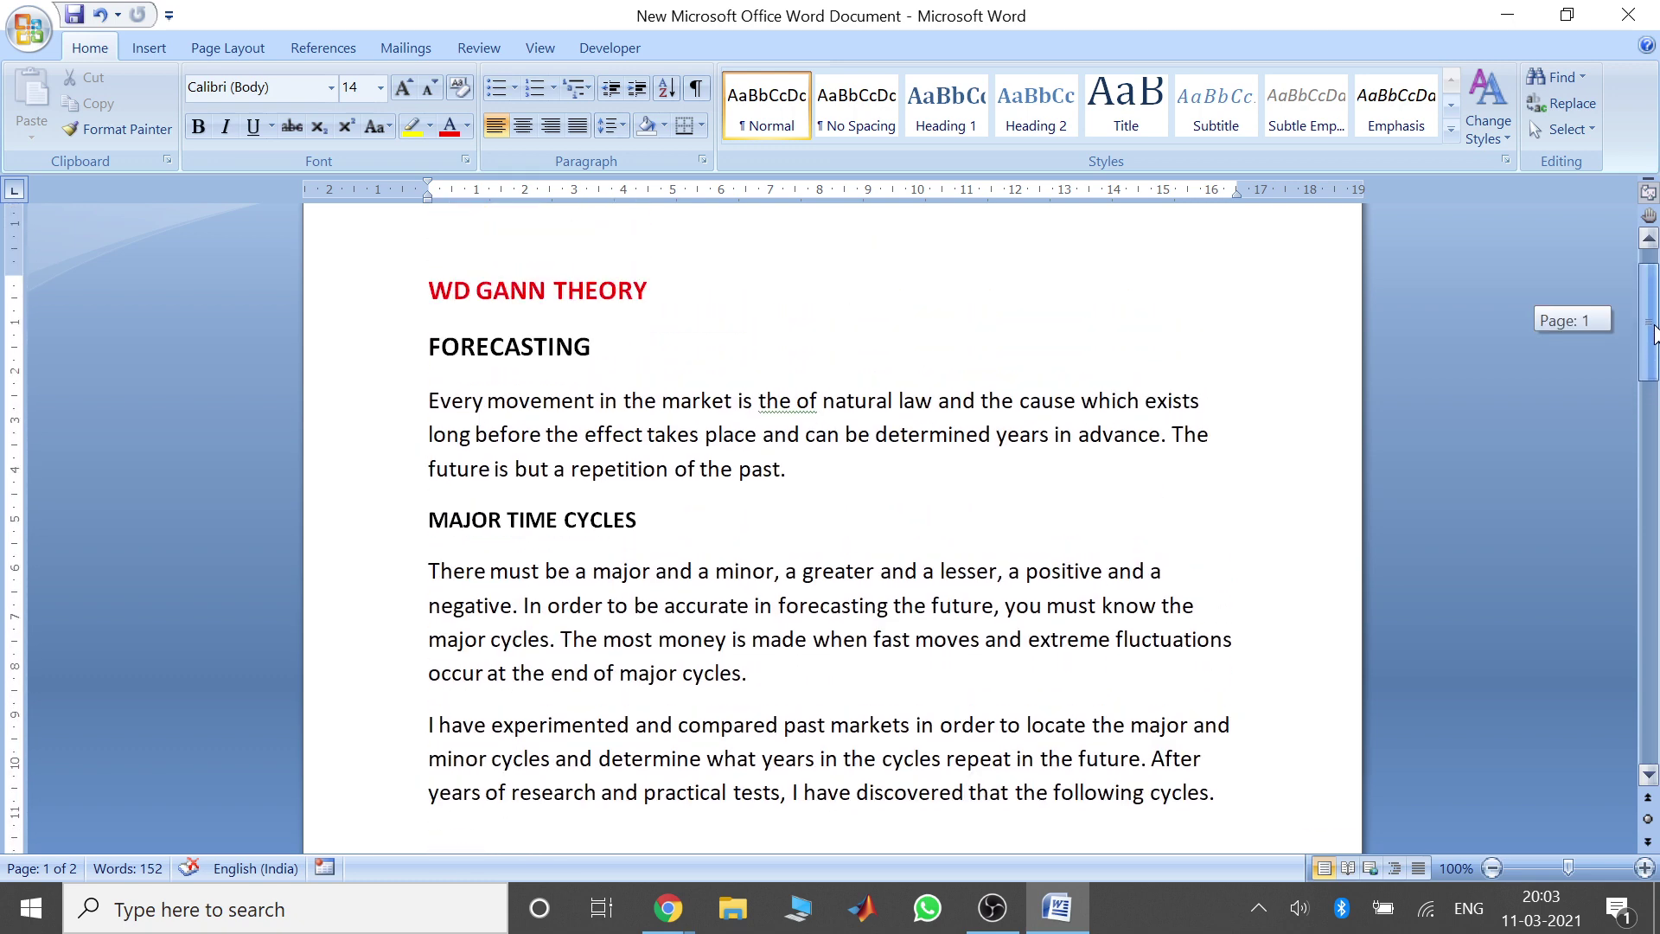
left_click_drag(1655, 333, 1654, 367)
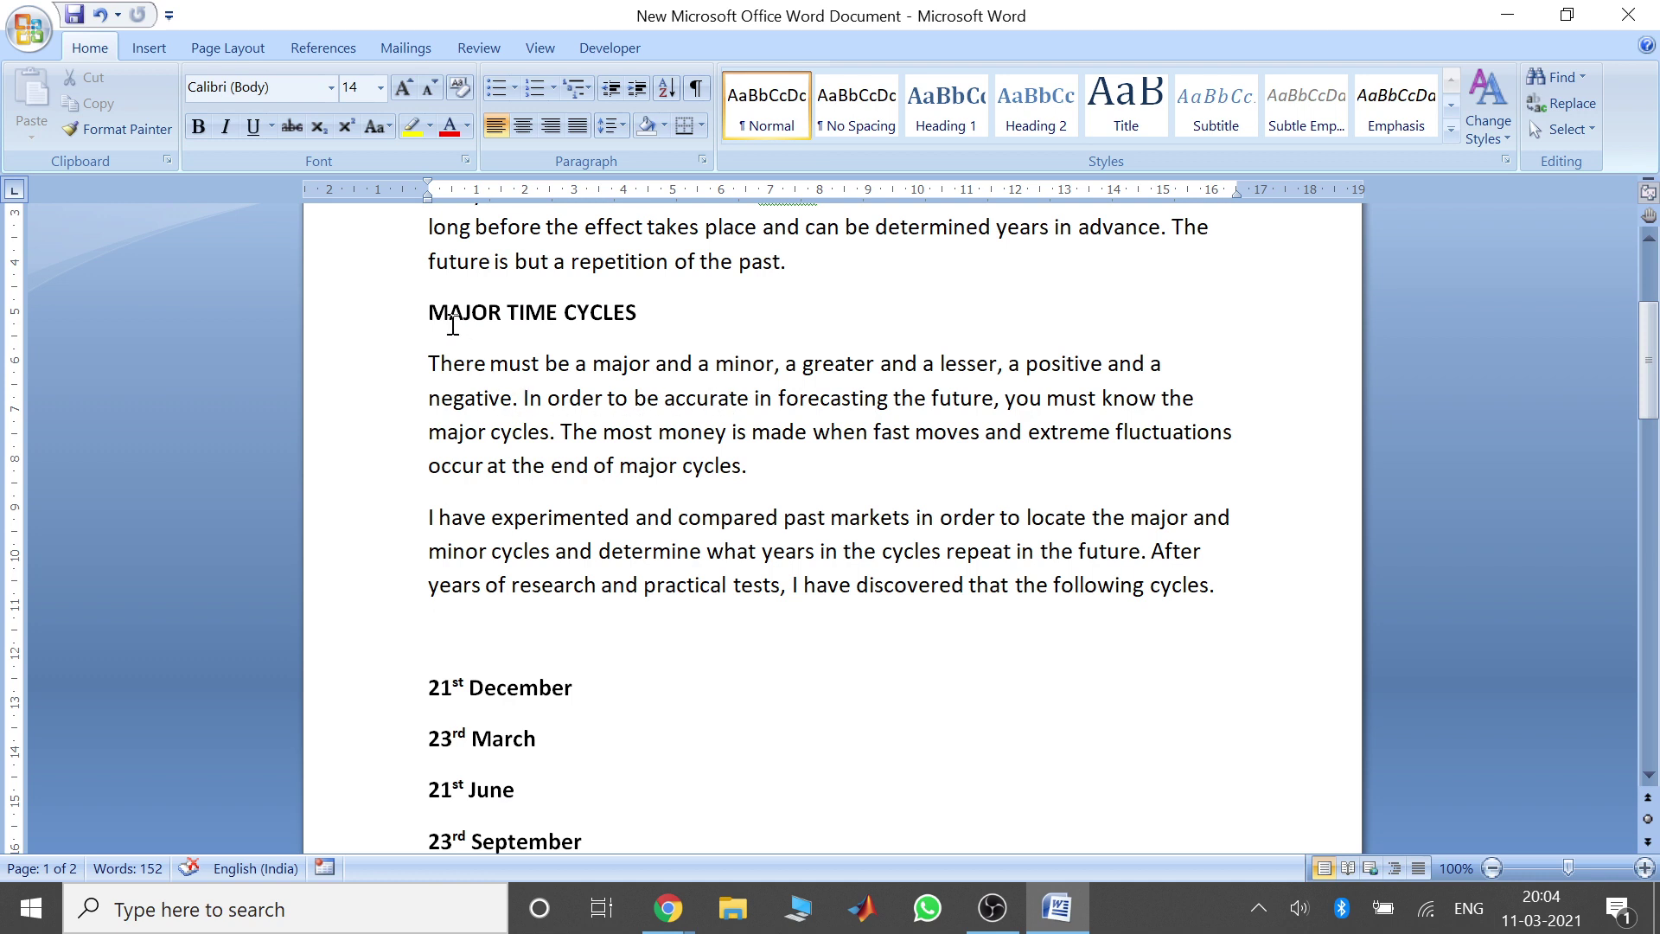
left_click_drag(443, 320, 688, 317)
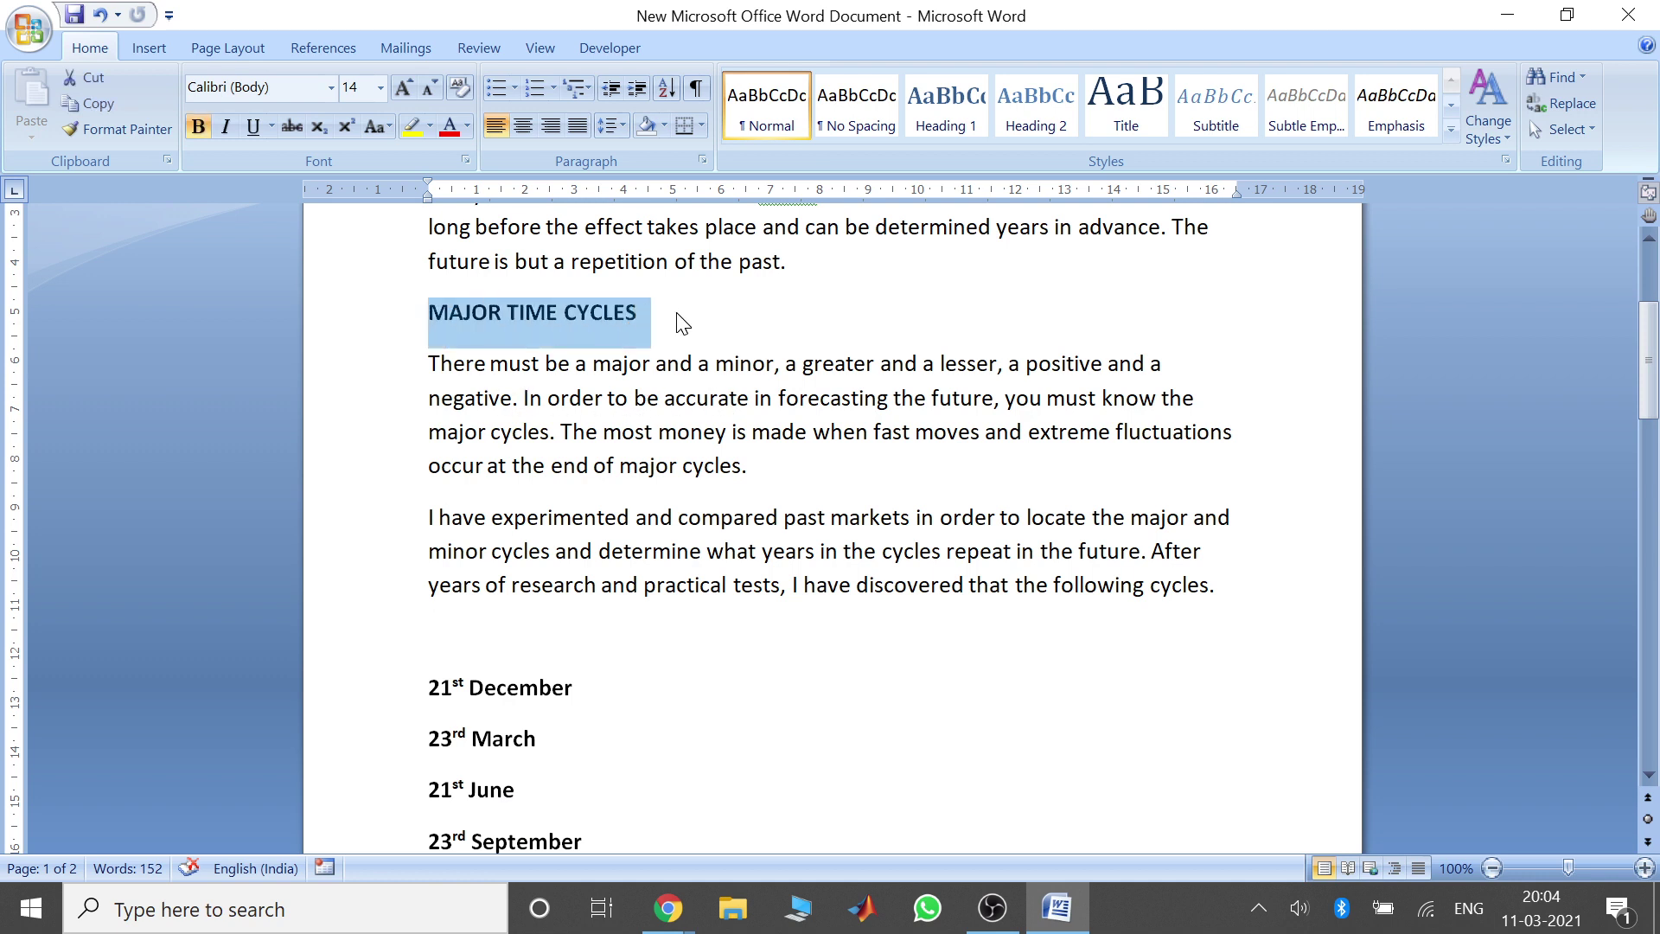
left_click(689, 316)
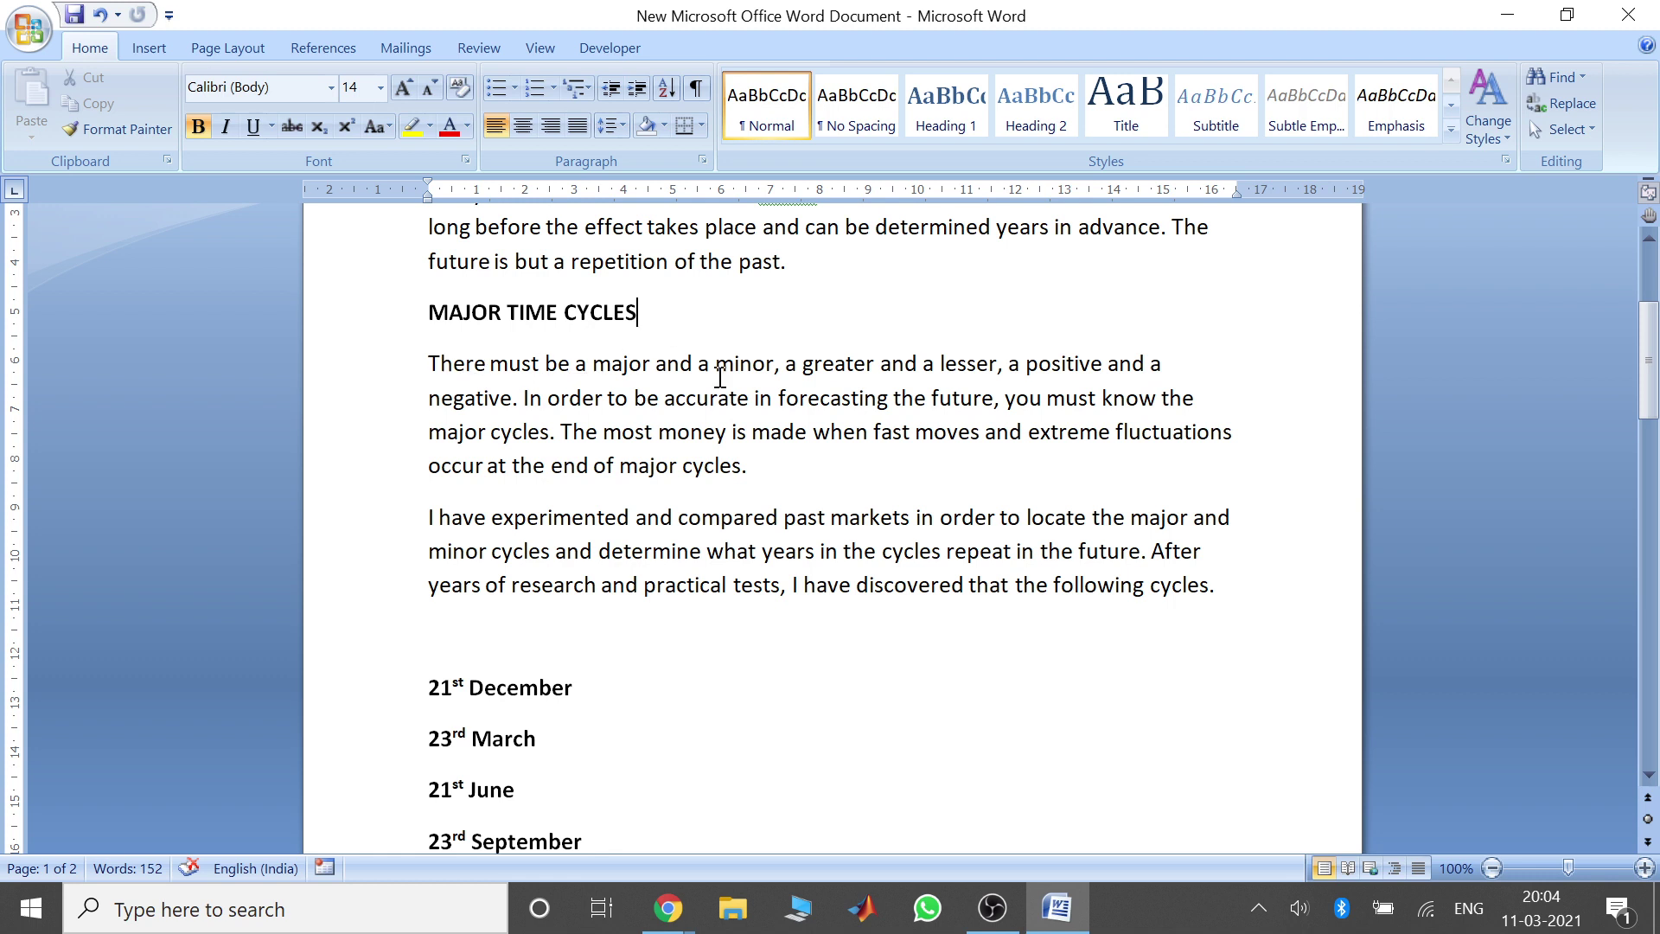
left_click_drag(1649, 406, 1657, 373)
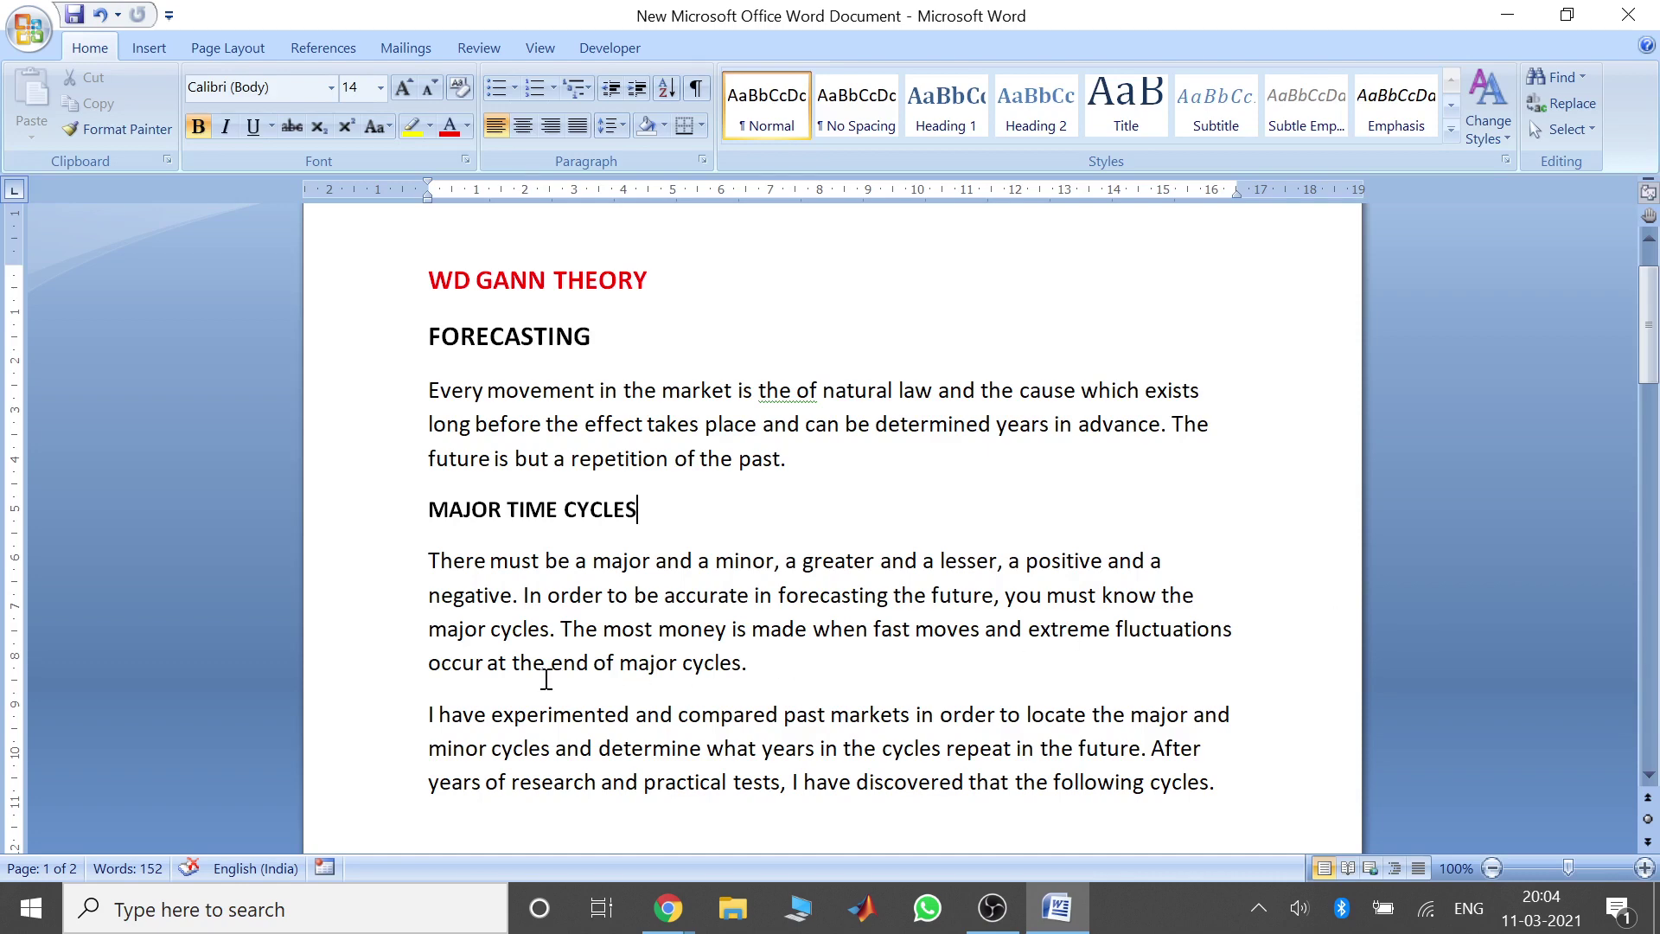
left_click_drag(774, 666, 439, 563)
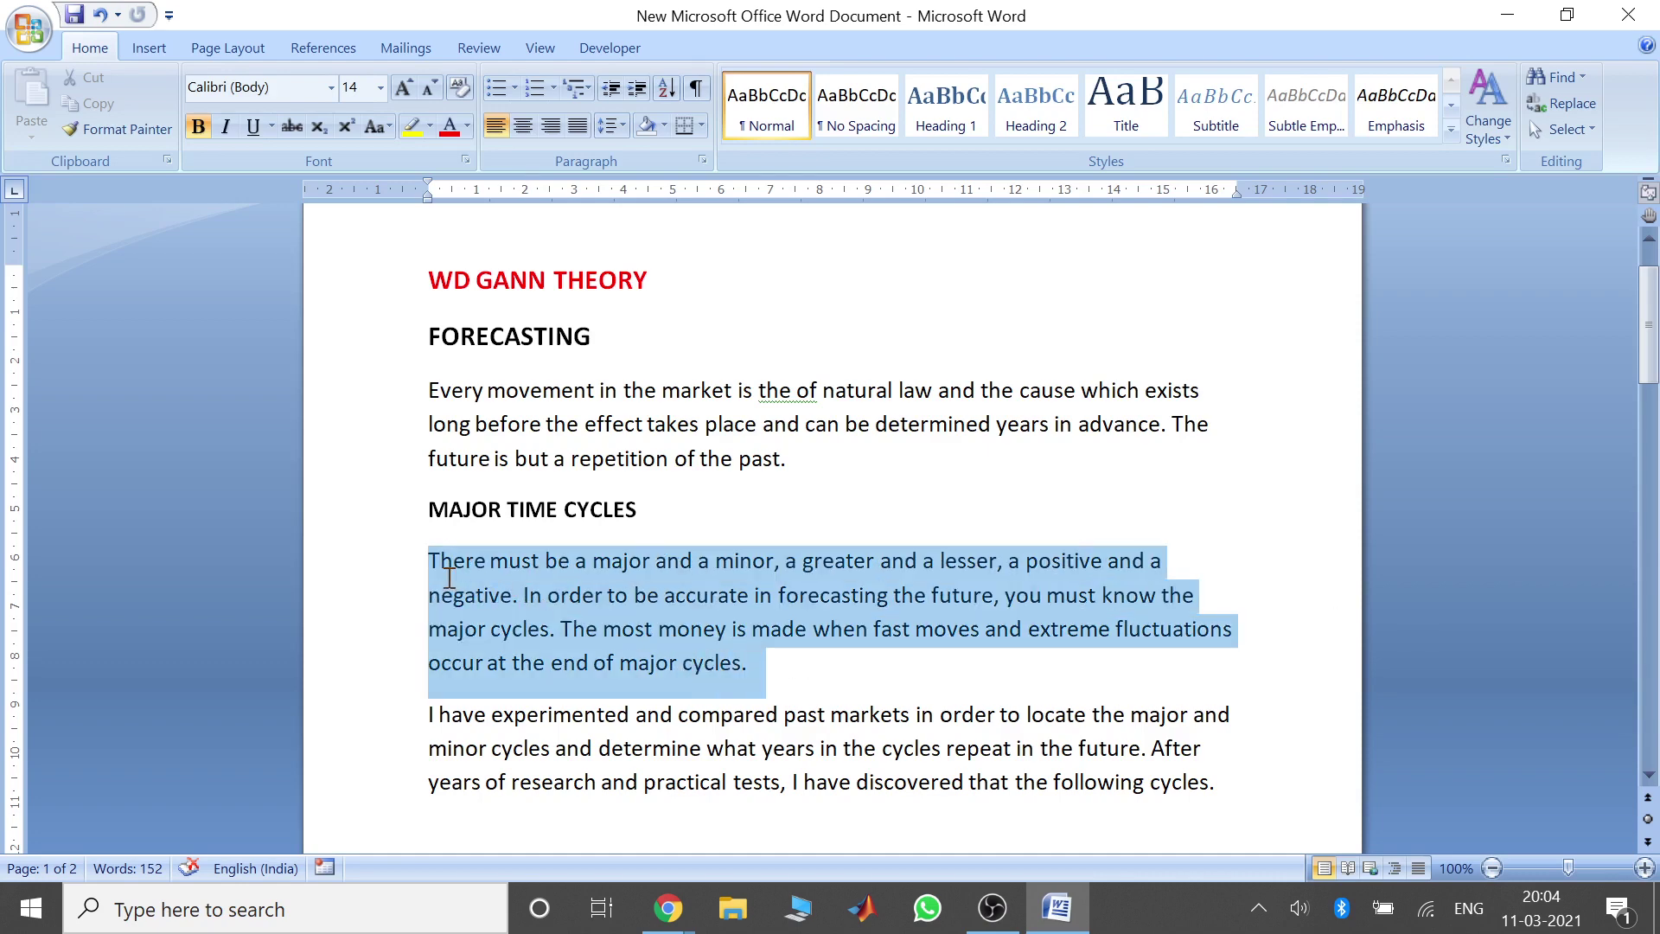
left_click(1134, 672)
left_click_drag(1649, 363, 1651, 328)
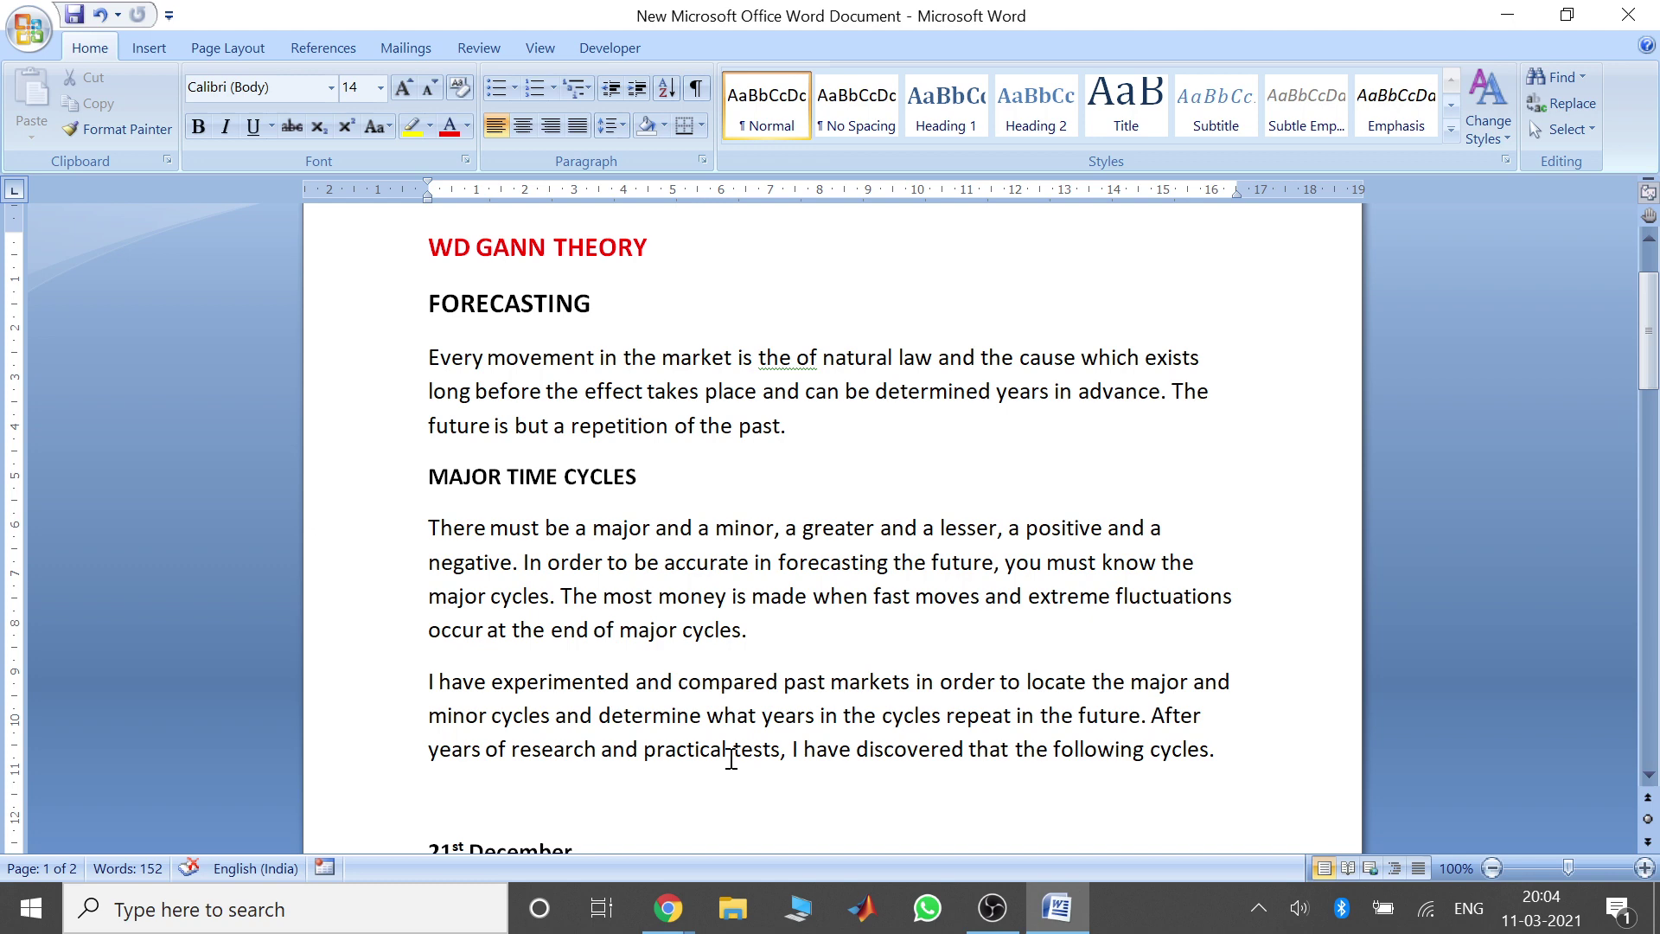
Review the listed cycle dates one by one: 21st December, 23rd March, 21st June and 23rd September.
left_click_drag(1649, 331, 1649, 370)
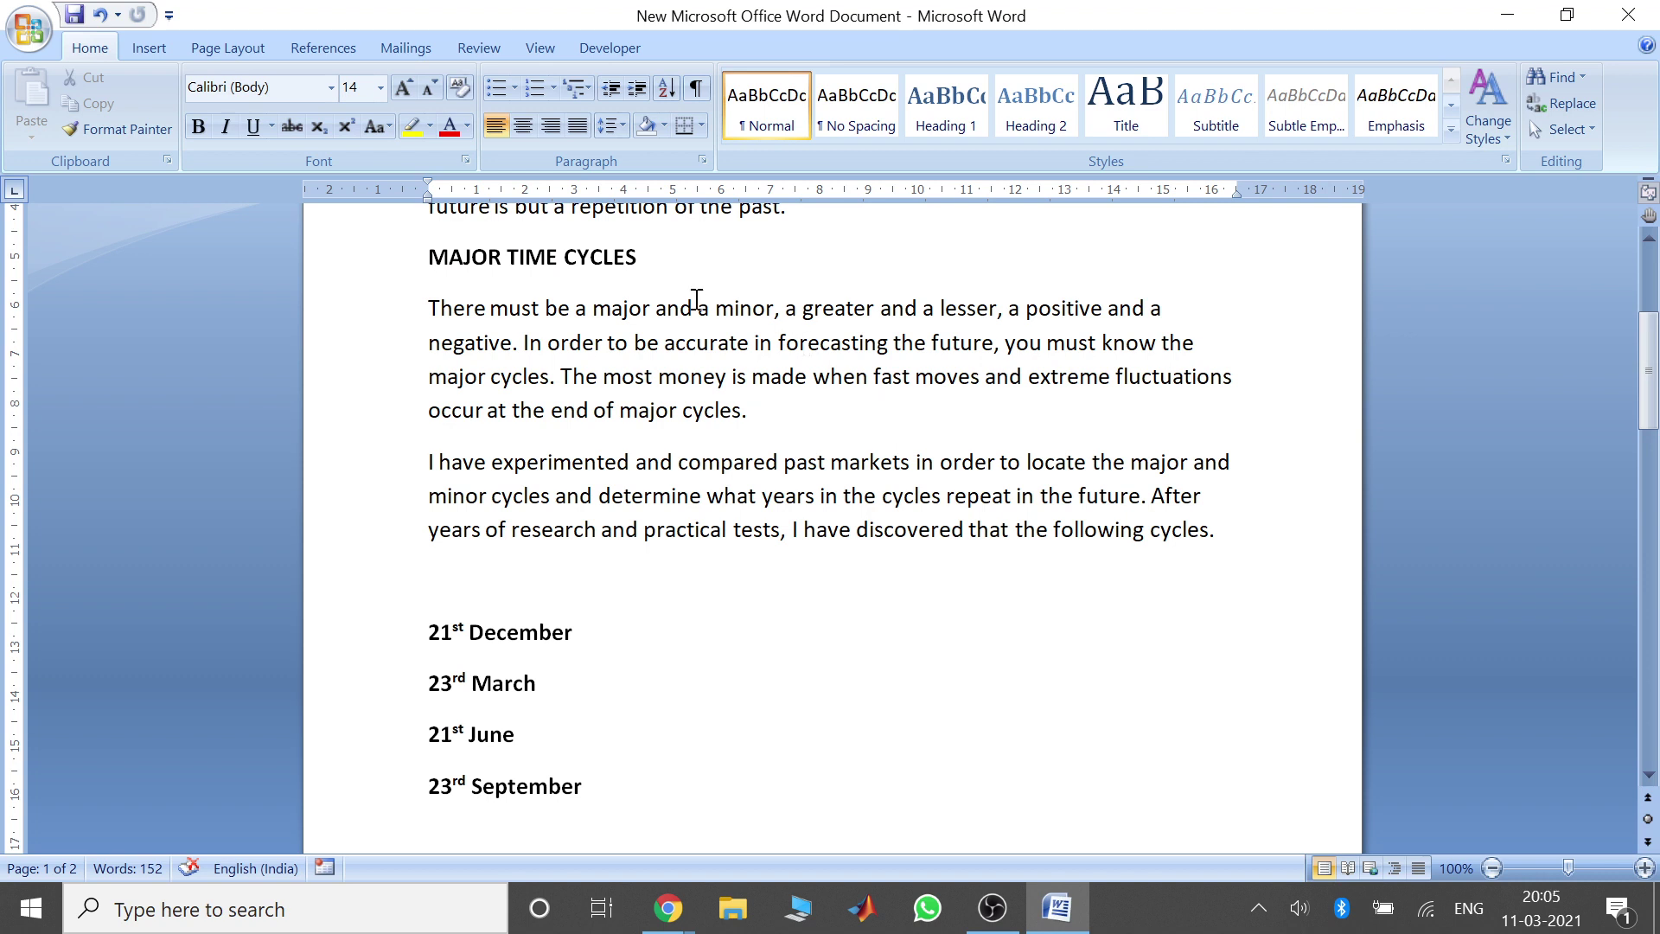
double_click(733, 309)
left_click_drag(1649, 324, 1652, 350)
left_click_drag(421, 486, 674, 667)
left_click(672, 653)
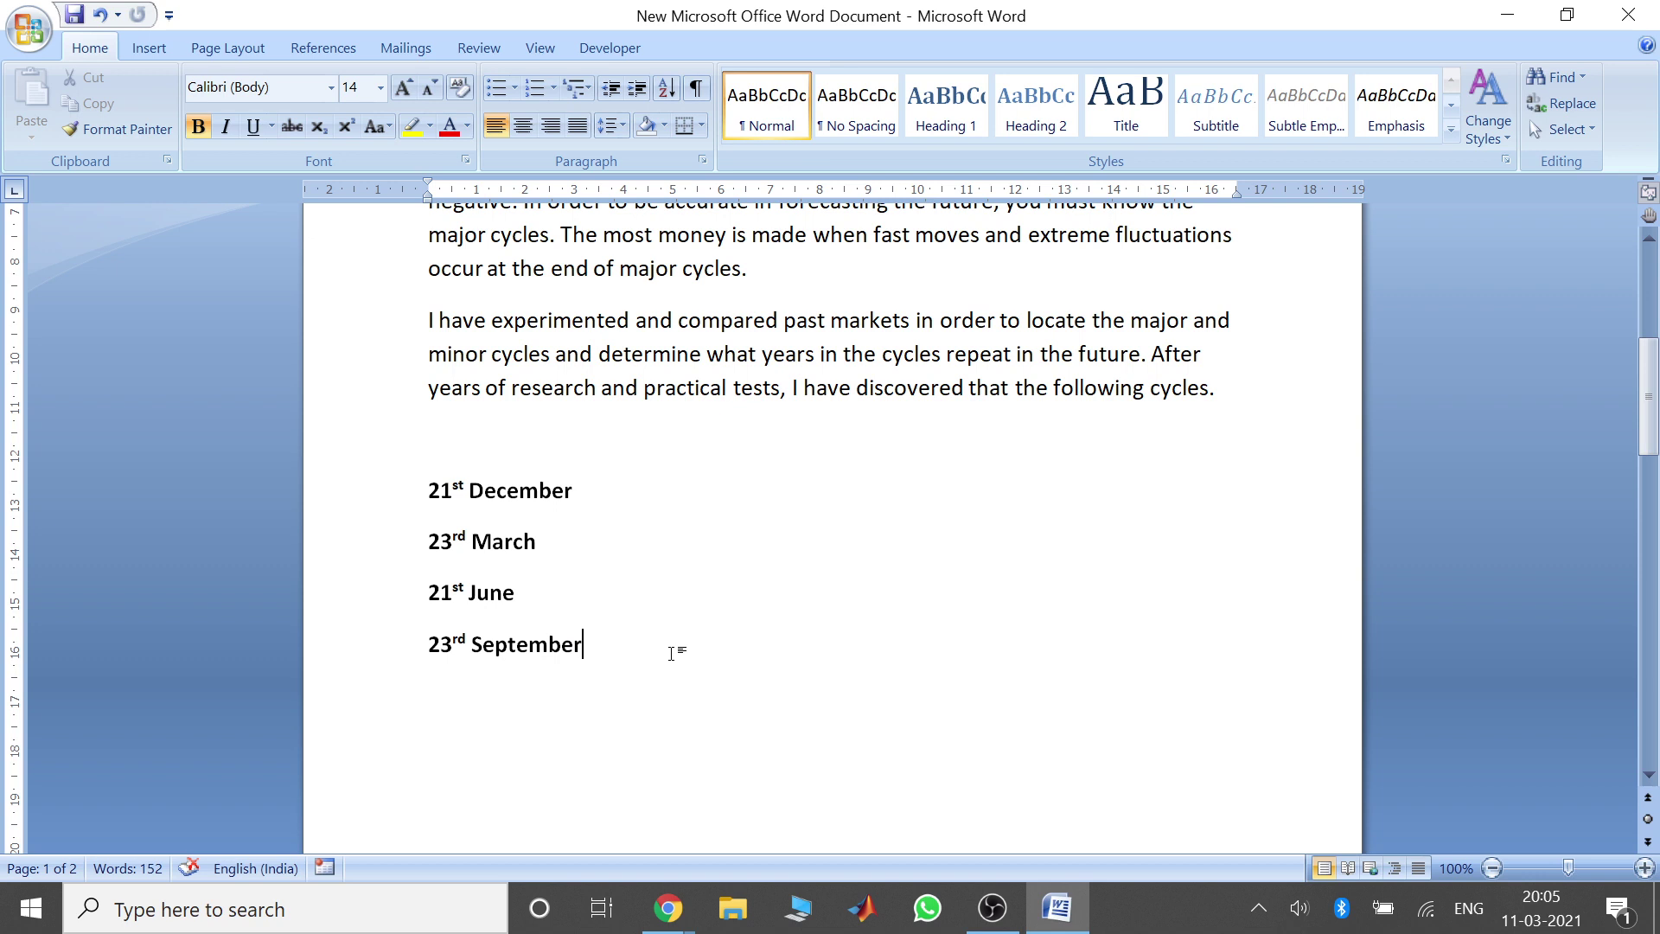
left_click_drag(430, 494, 574, 493)
left_click_drag(432, 537, 569, 553)
left_click_drag(426, 592, 556, 593)
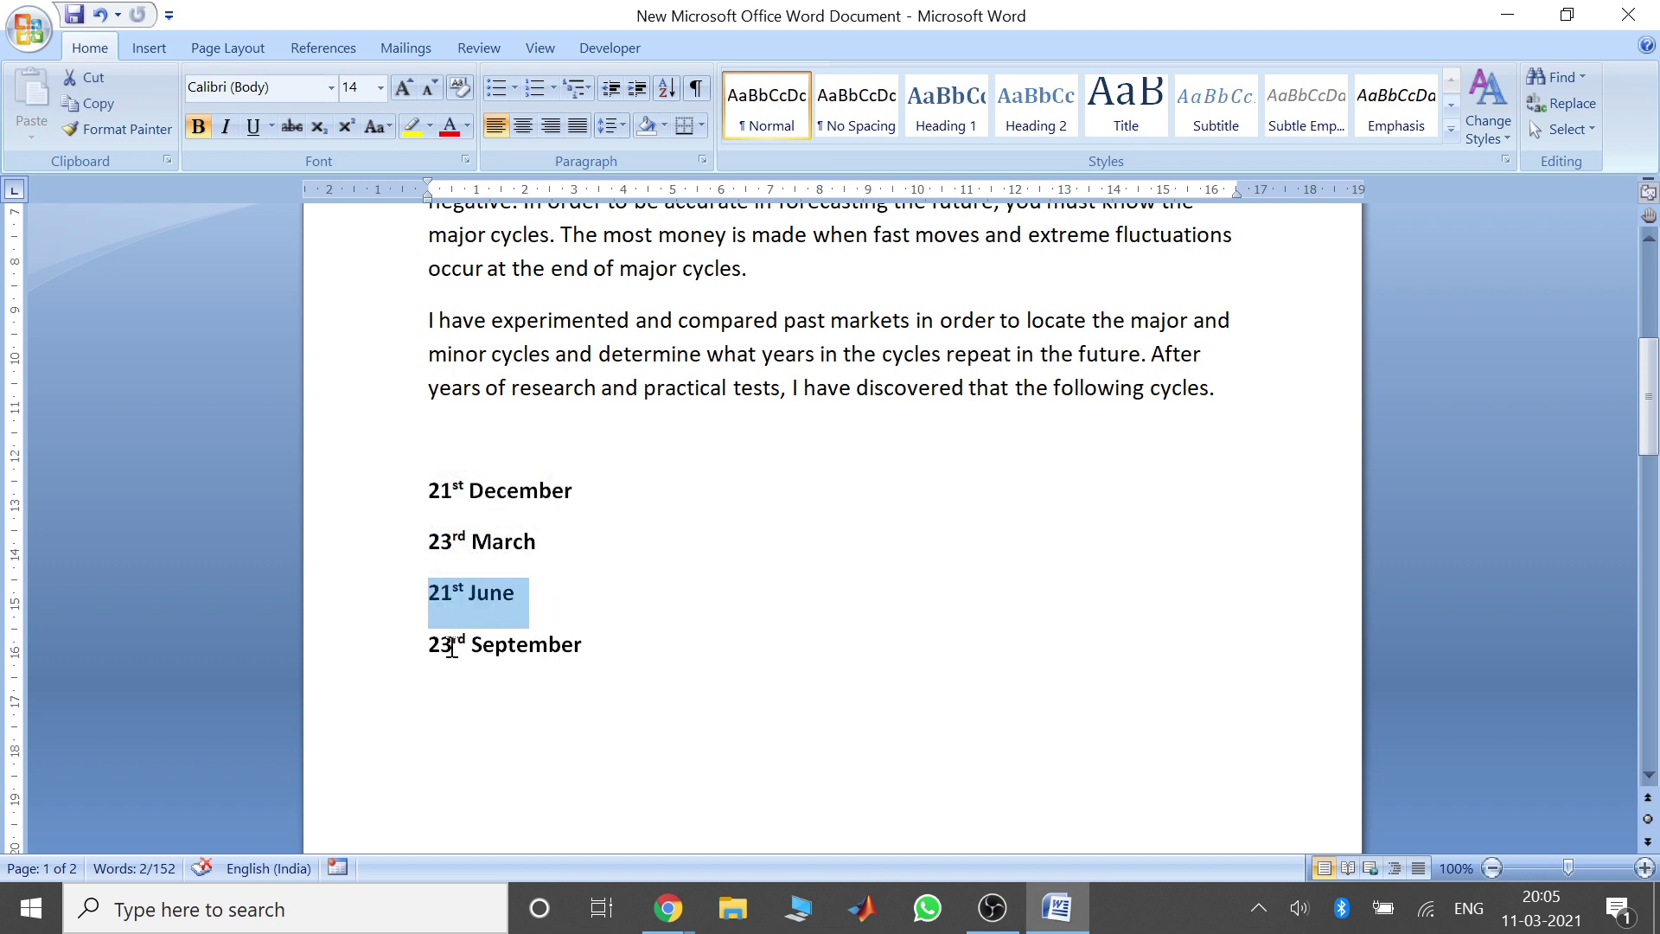
left_click_drag(422, 649, 630, 641)
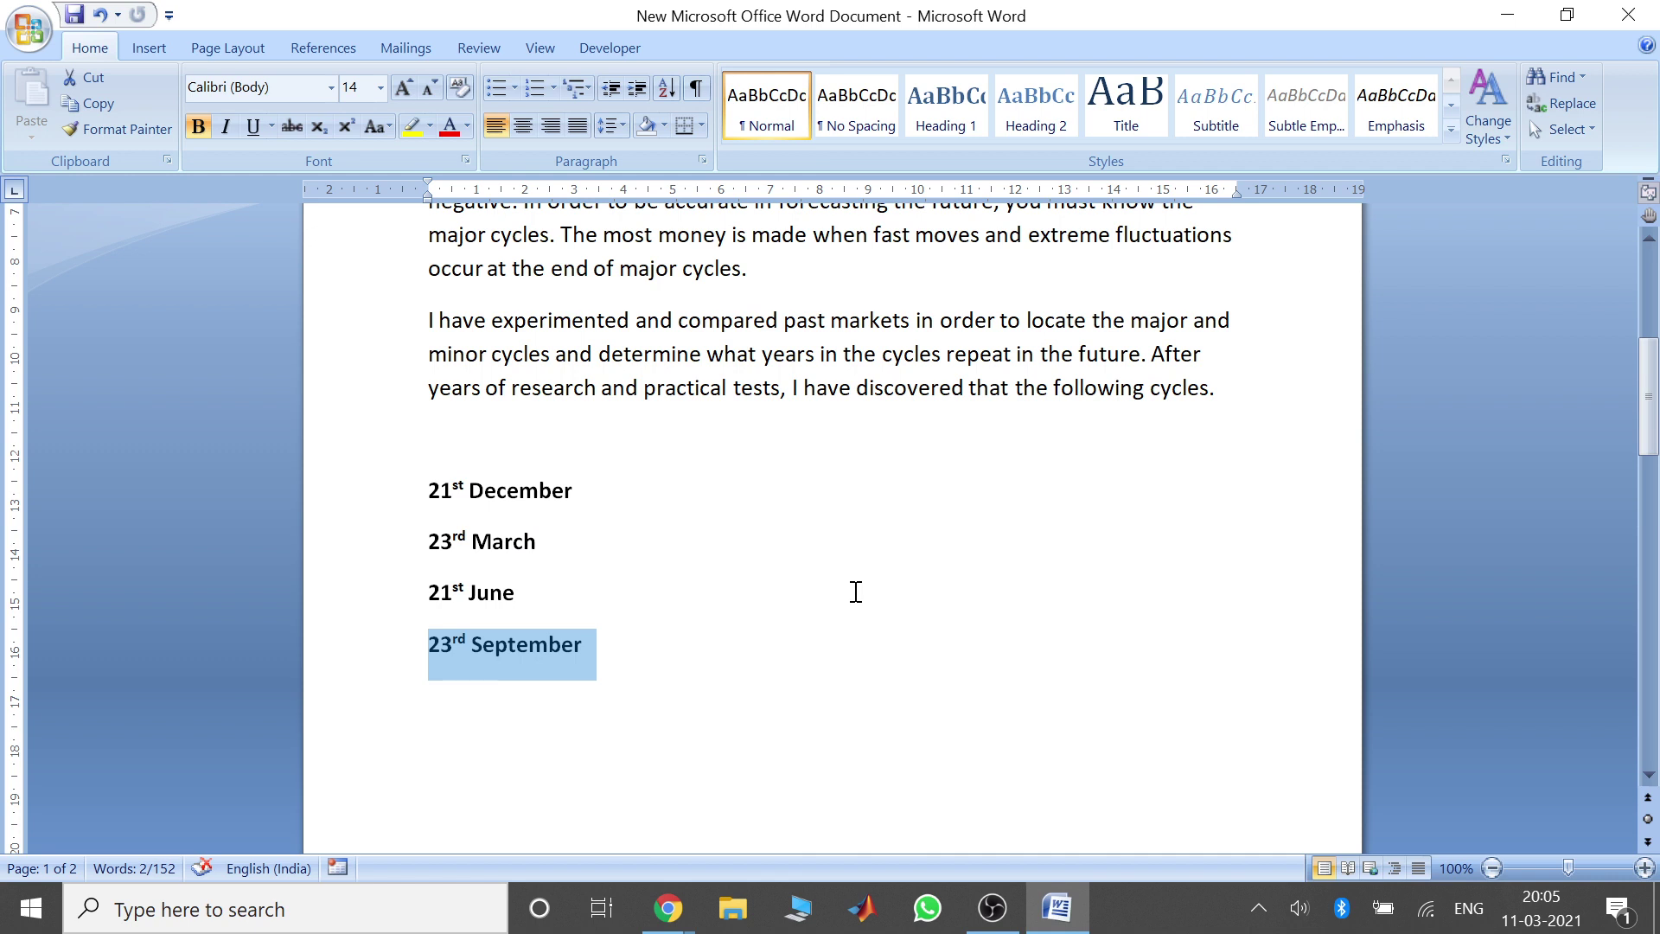
left_click(750, 610)
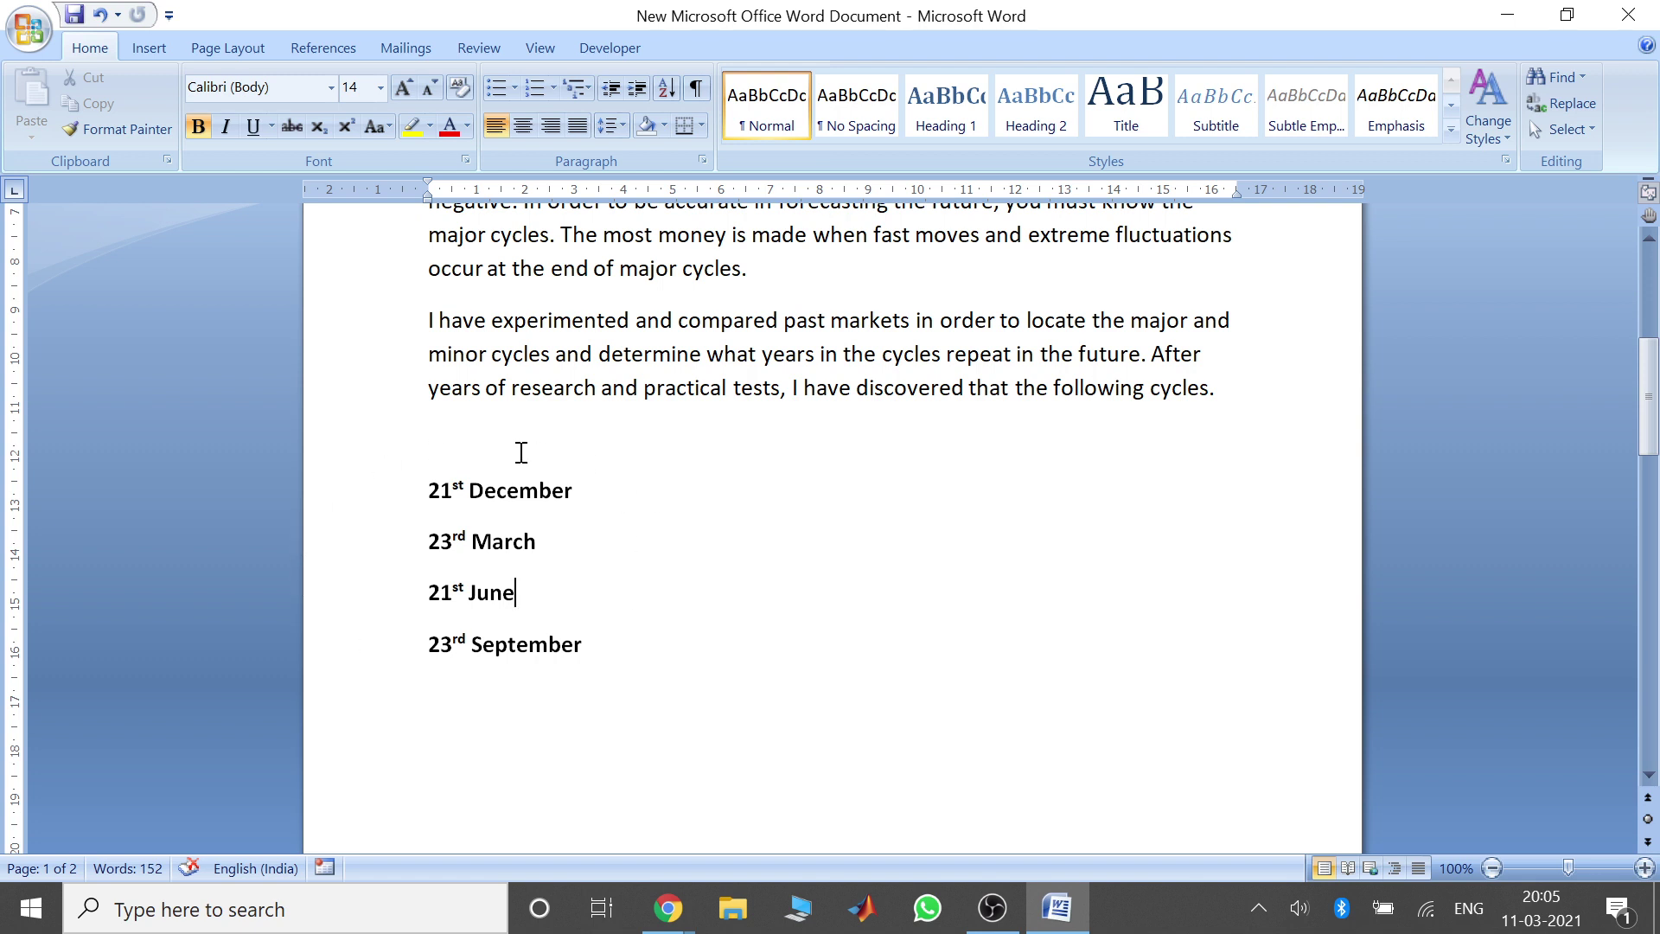
Switch to the Nifty 50 daily chart in TradingView and examine the arrow-marked candles of September and December 2020.
key("alt+Tab")
key("alt+Tab")
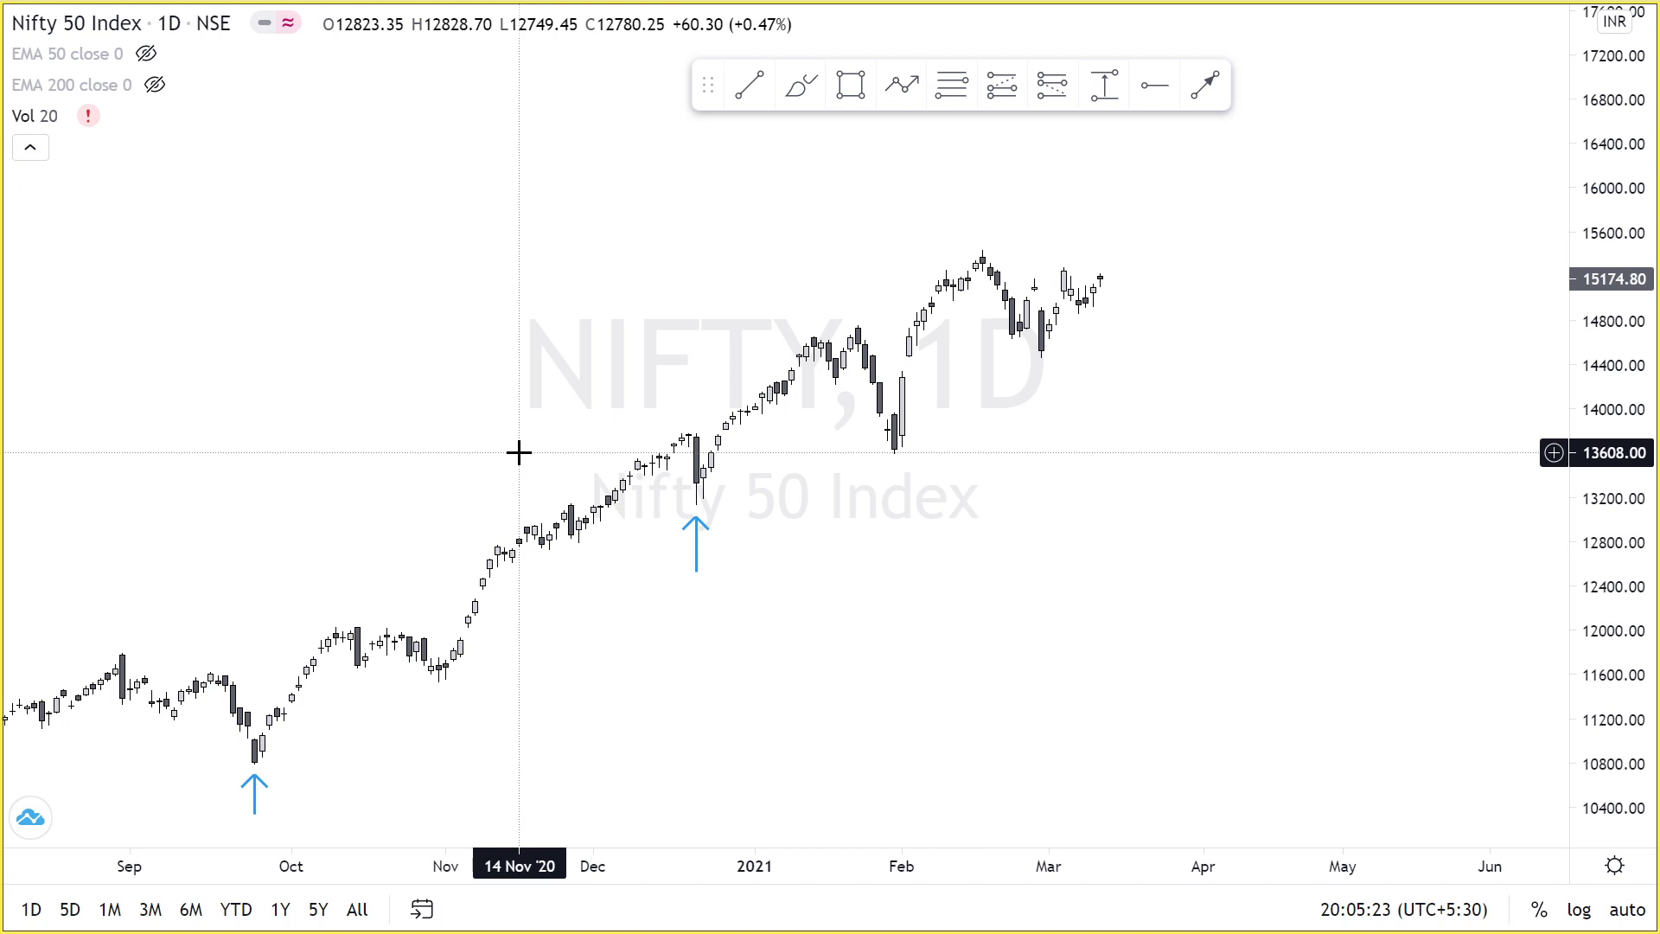
left_click_drag(1116, 456, 1068, 474)
left_click_drag(1641, 344, 1632, 381)
scroll(1245, 549, "right", 5)
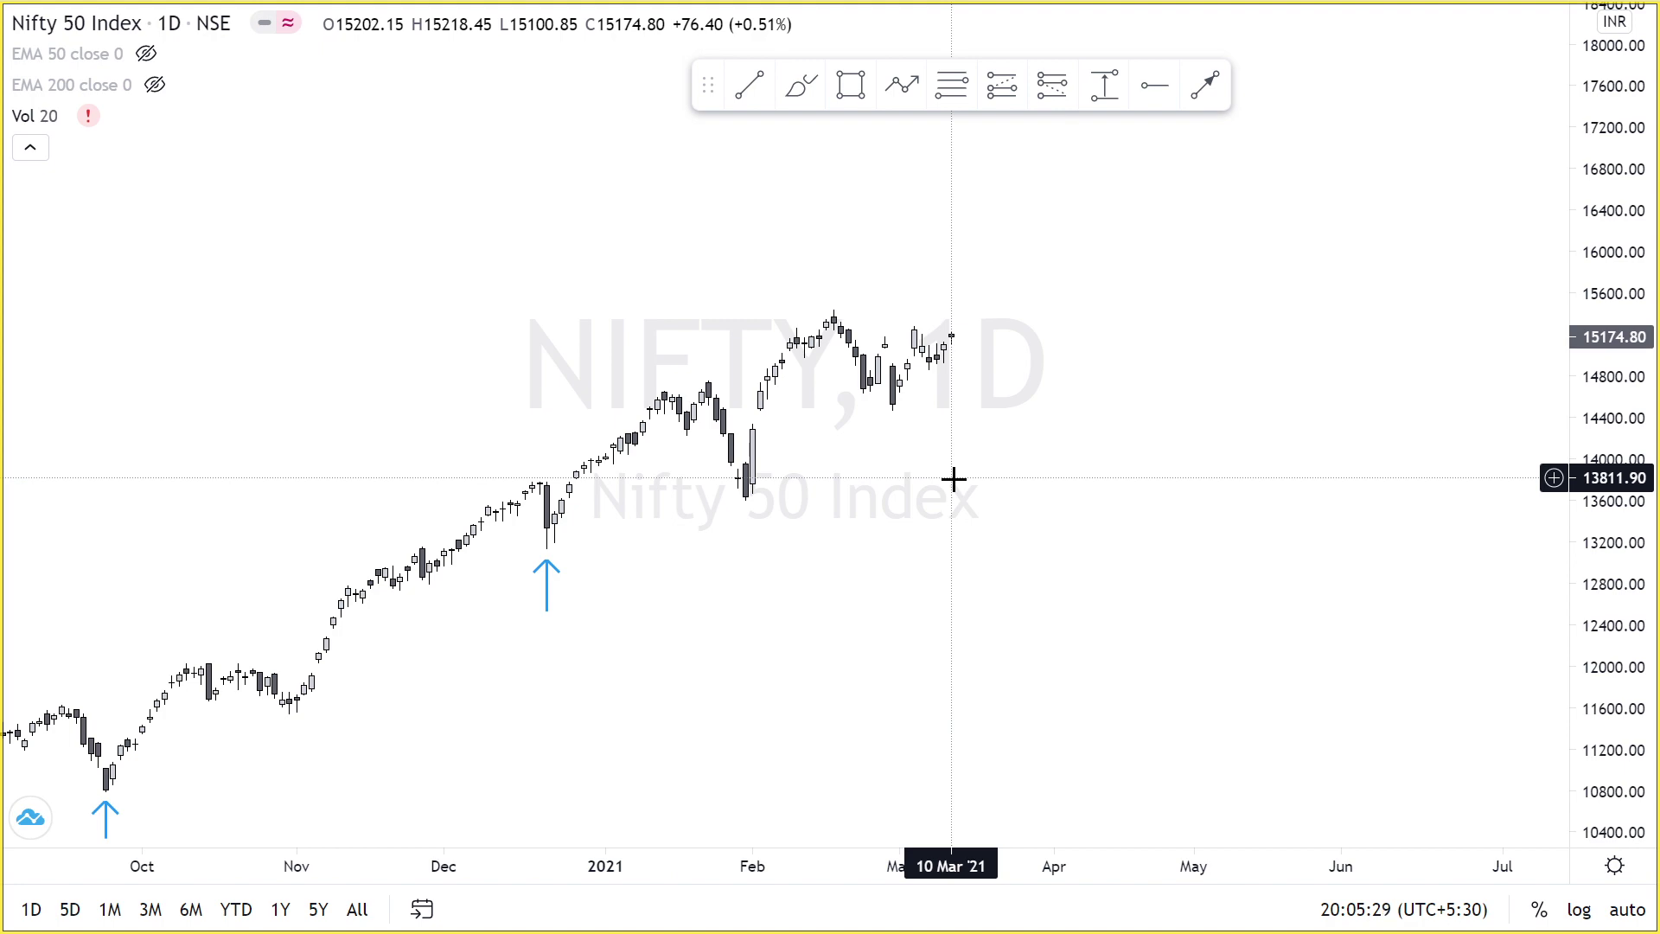
scroll(954, 479, "left", 1)
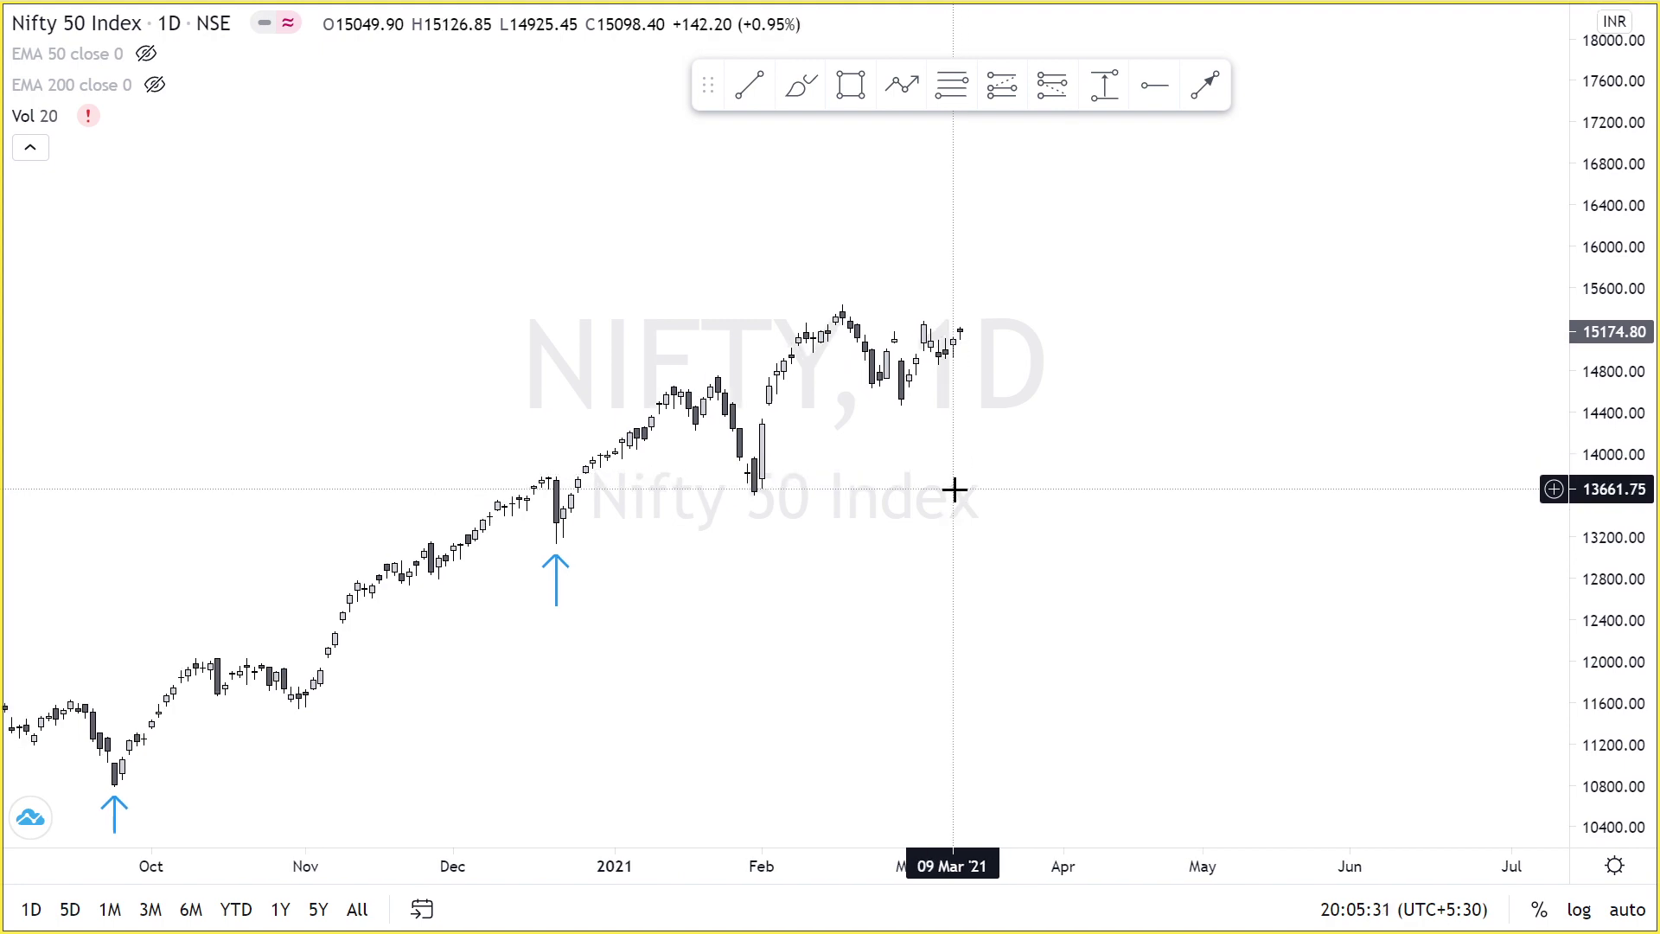
key("alt+Tab")
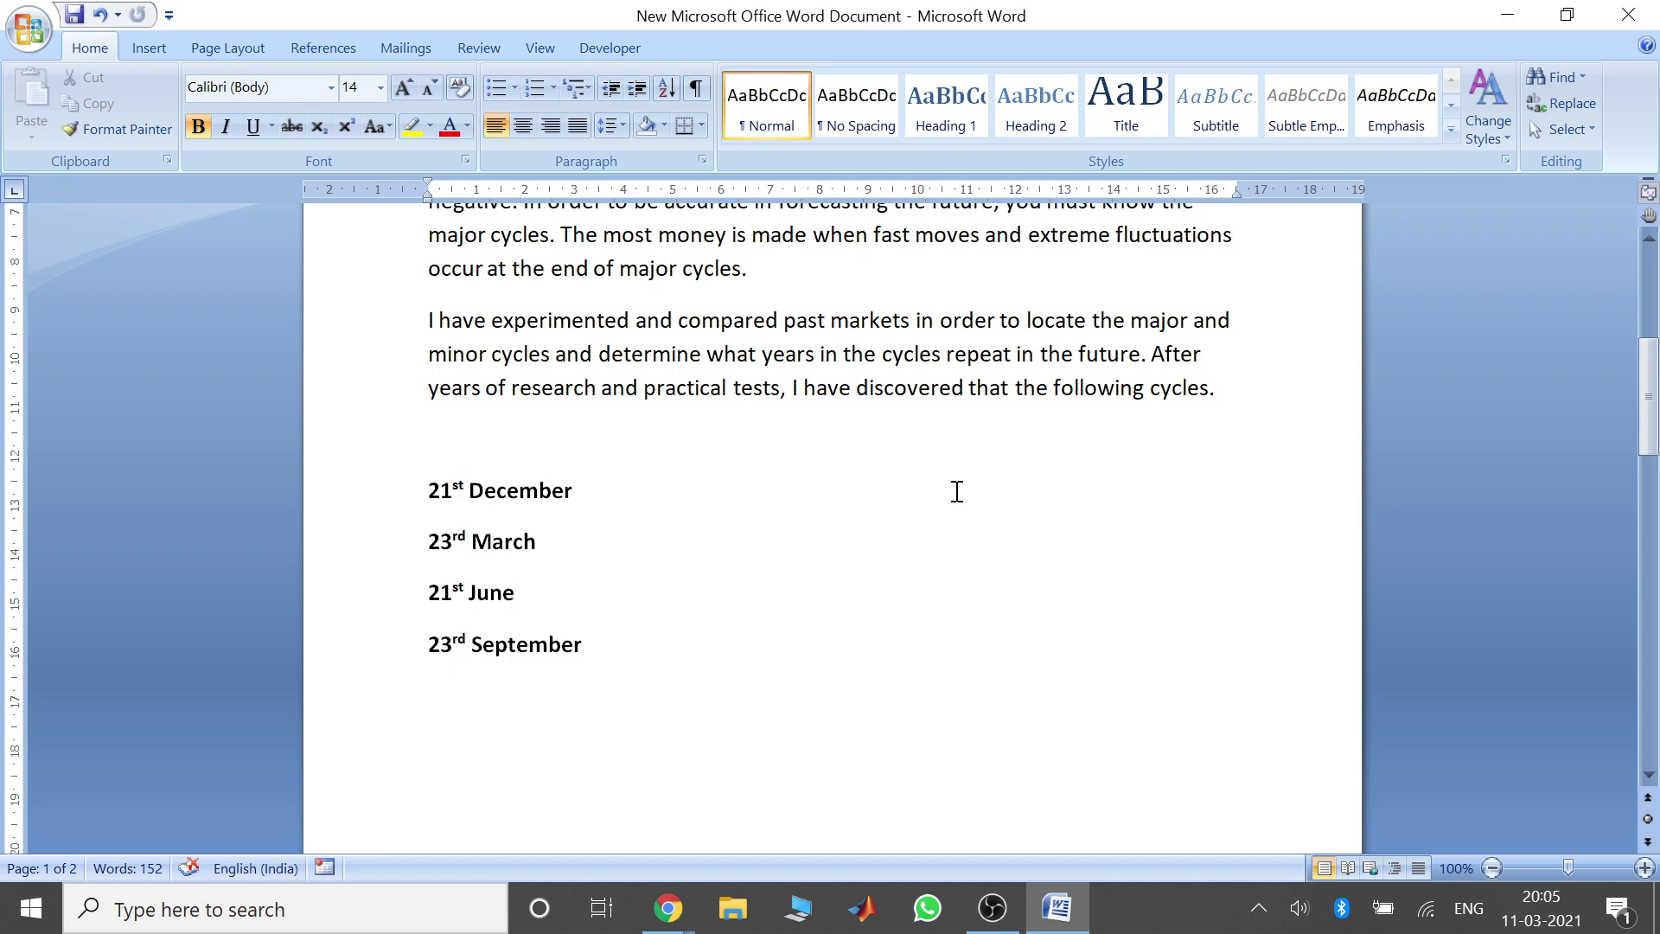
key("alt+Tab")
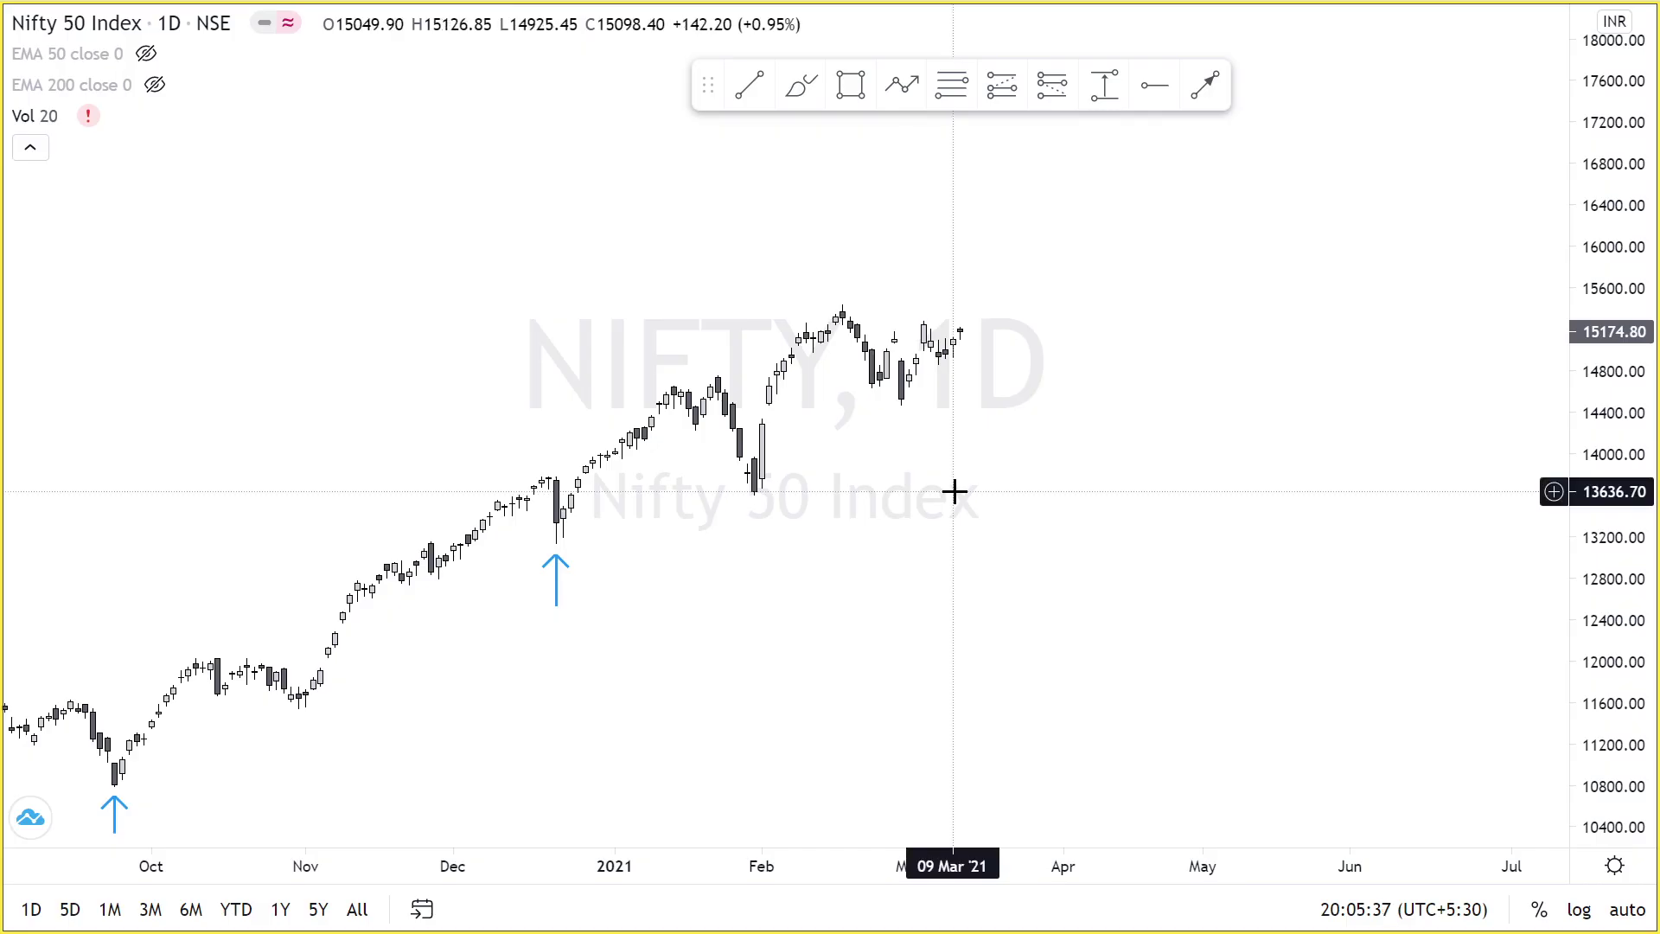
scroll(964, 478, "left", 7)
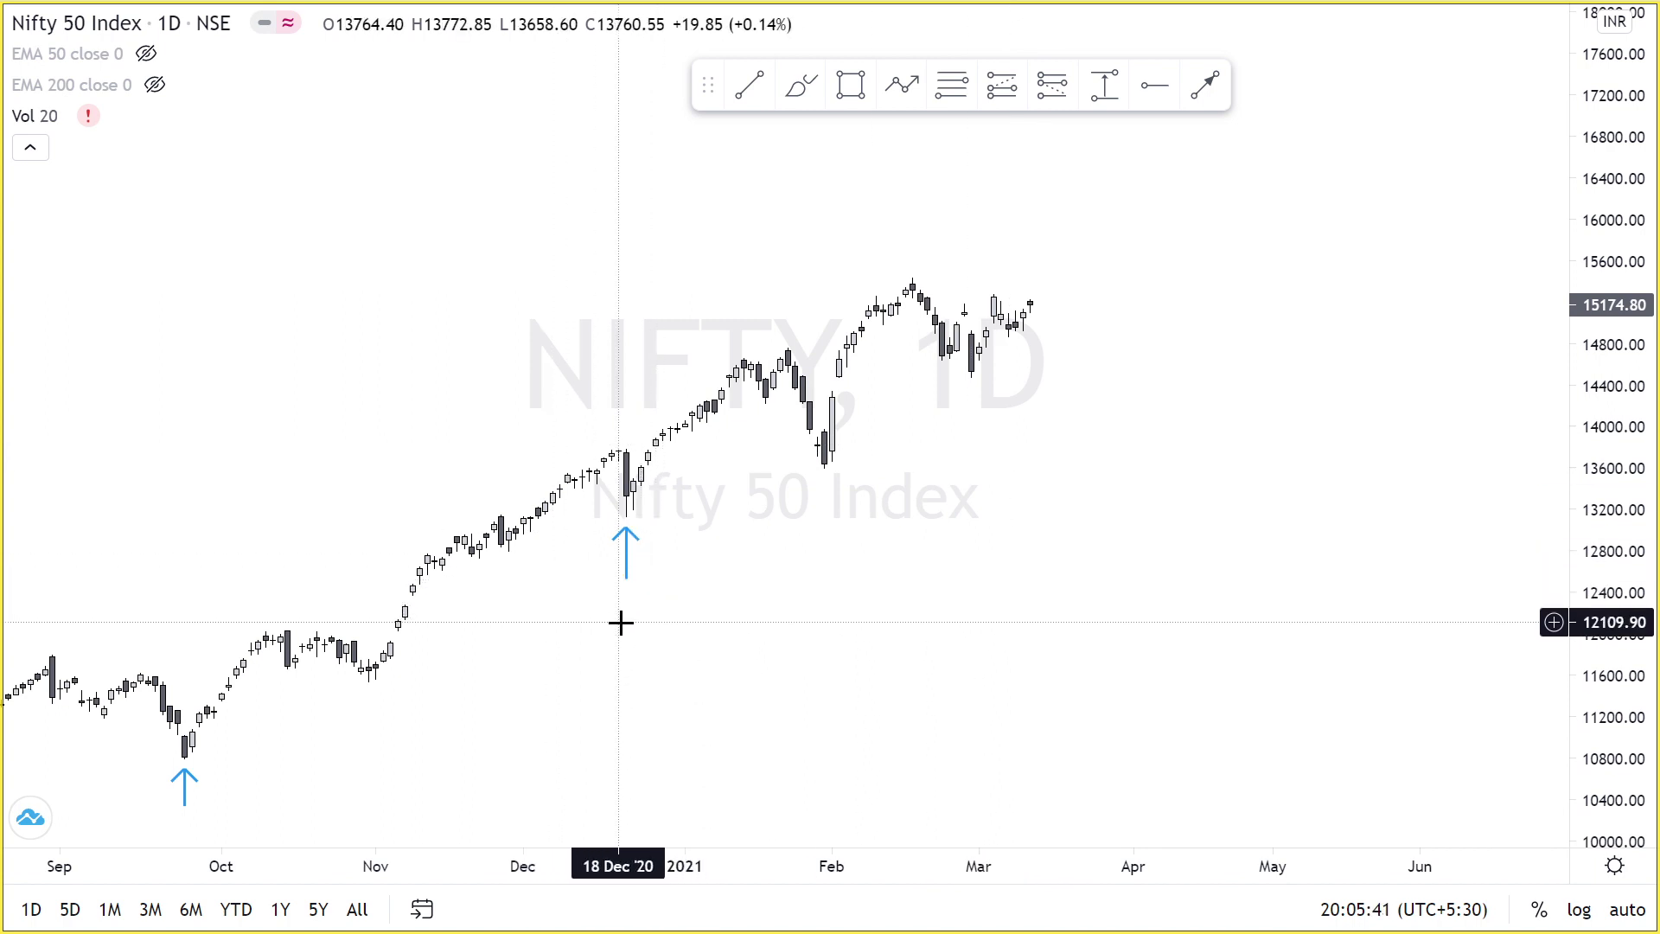
left_click_drag(641, 624, 682, 626)
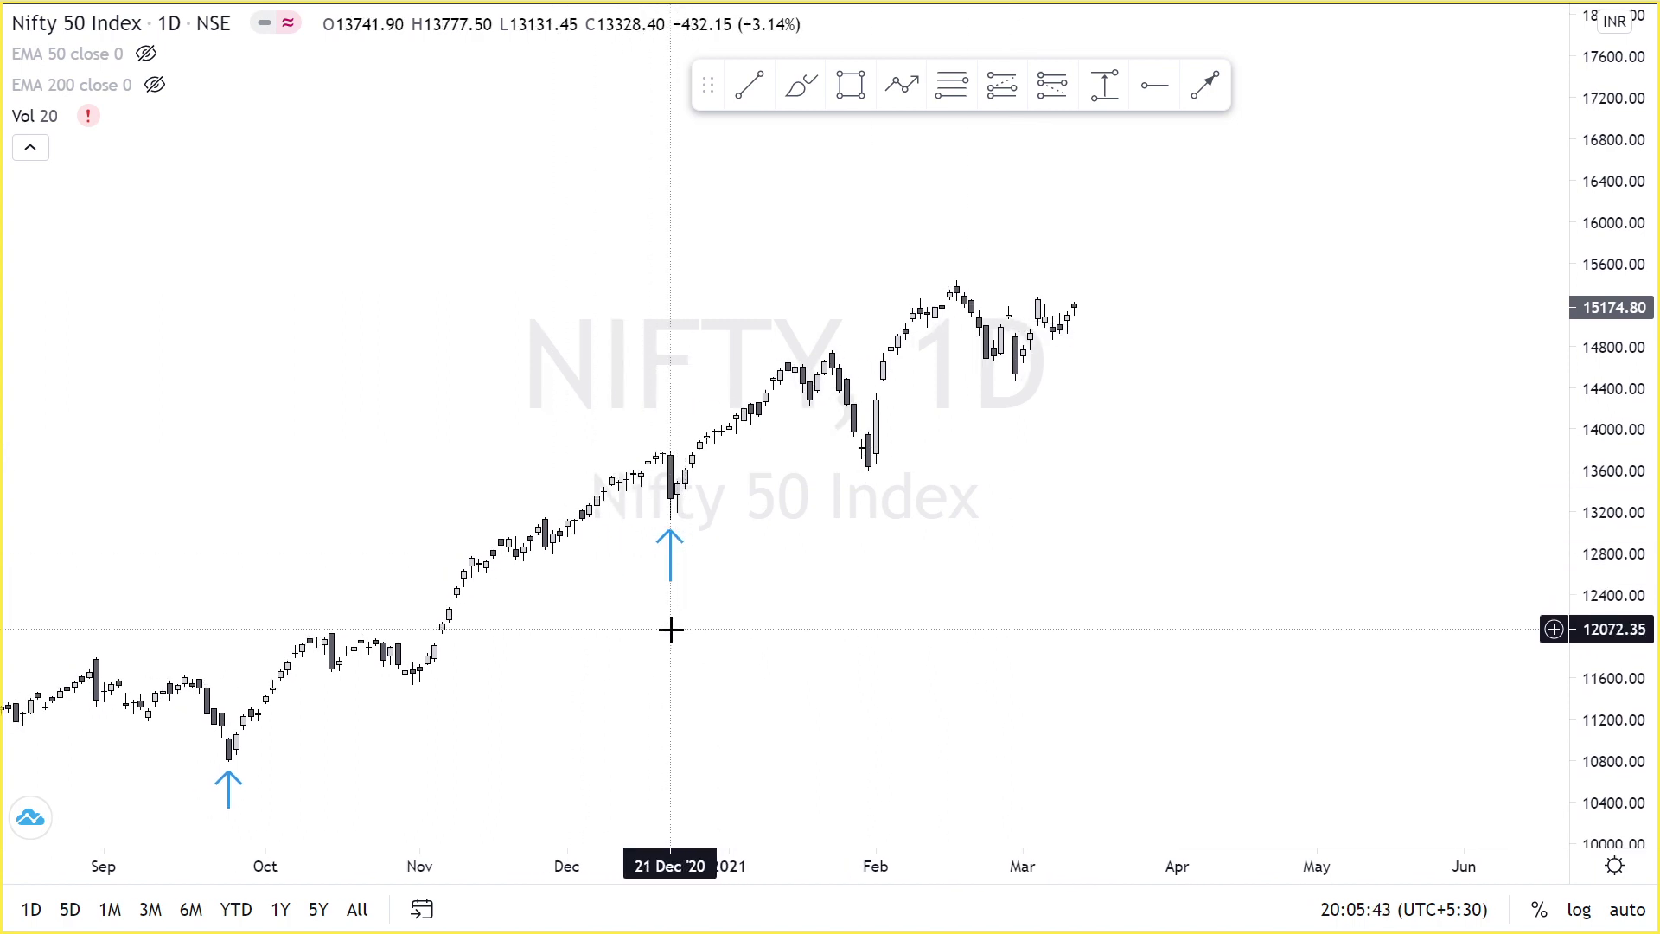
scroll(1374, 494, "left", 10)
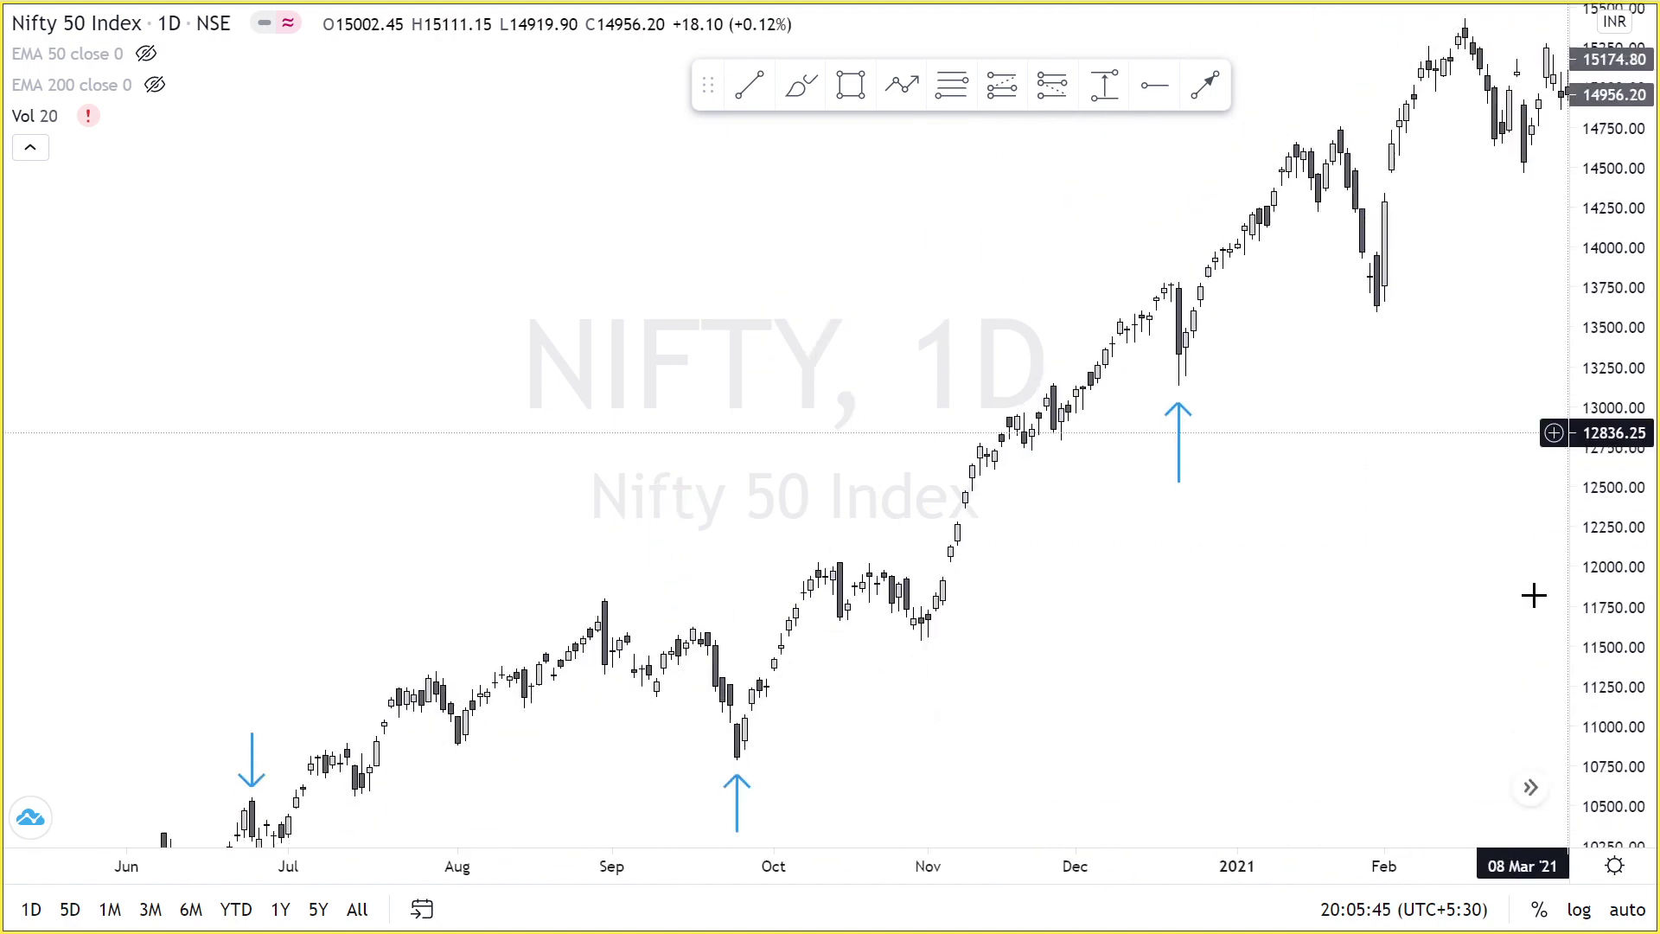
left_click(767, 789)
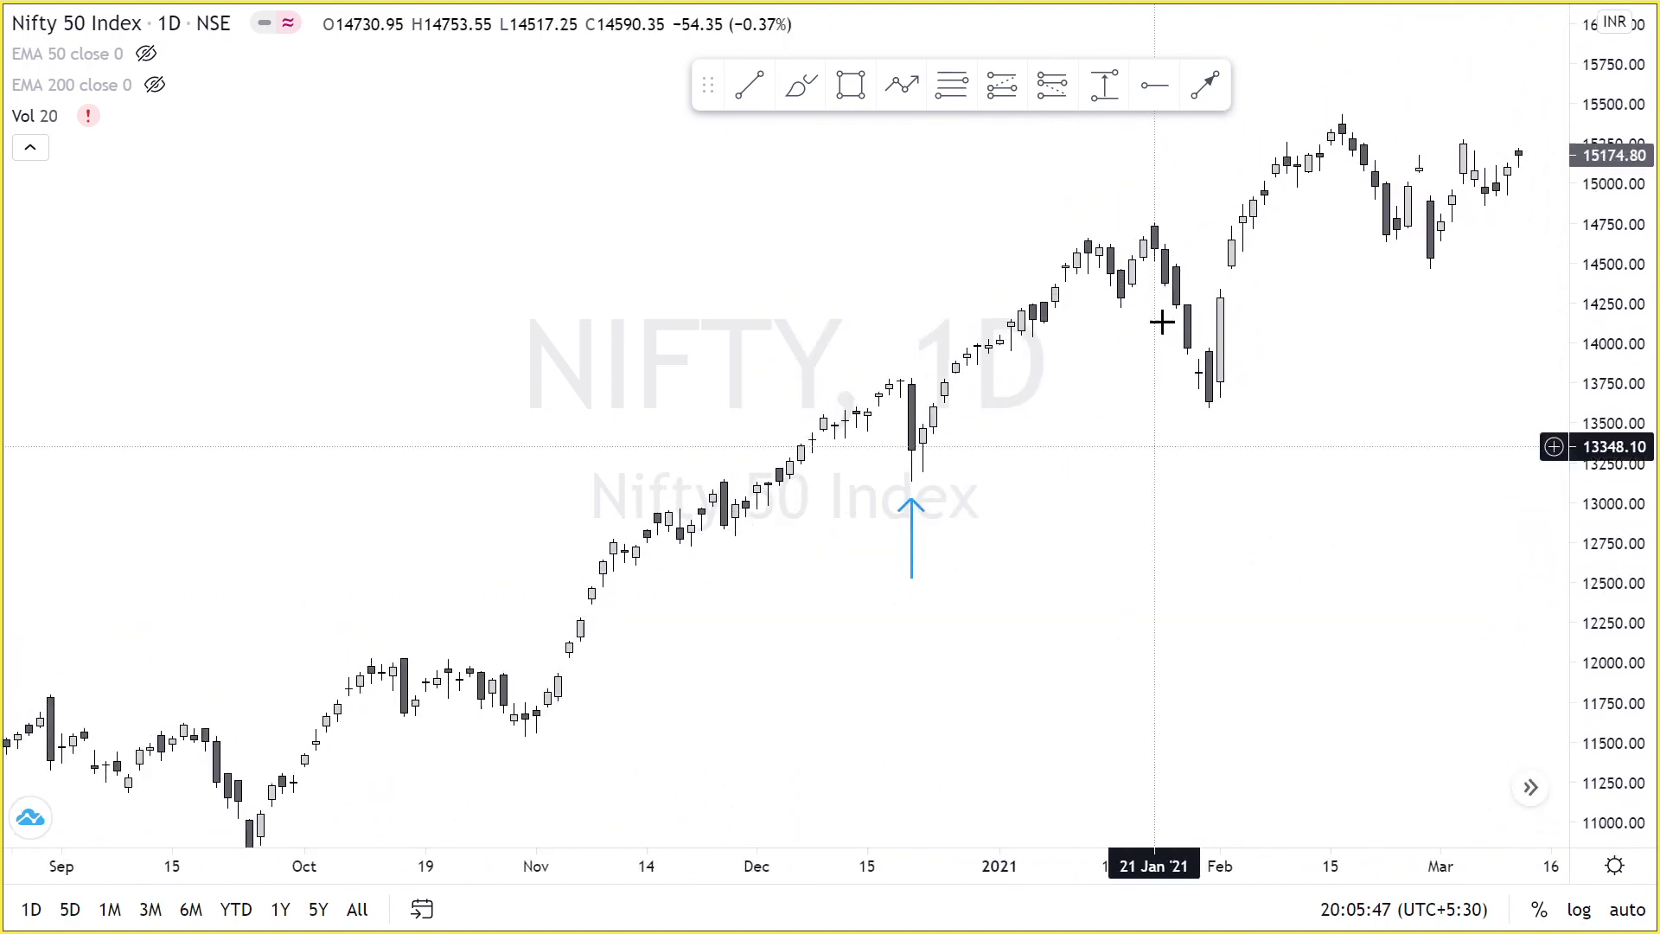
With the Brush, circle the top of the 21 December 2020 candle, draw a horizontal line across it and sketch a rising arrow toward it.
left_click(803, 87)
left_click_drag(908, 382, 977, 376)
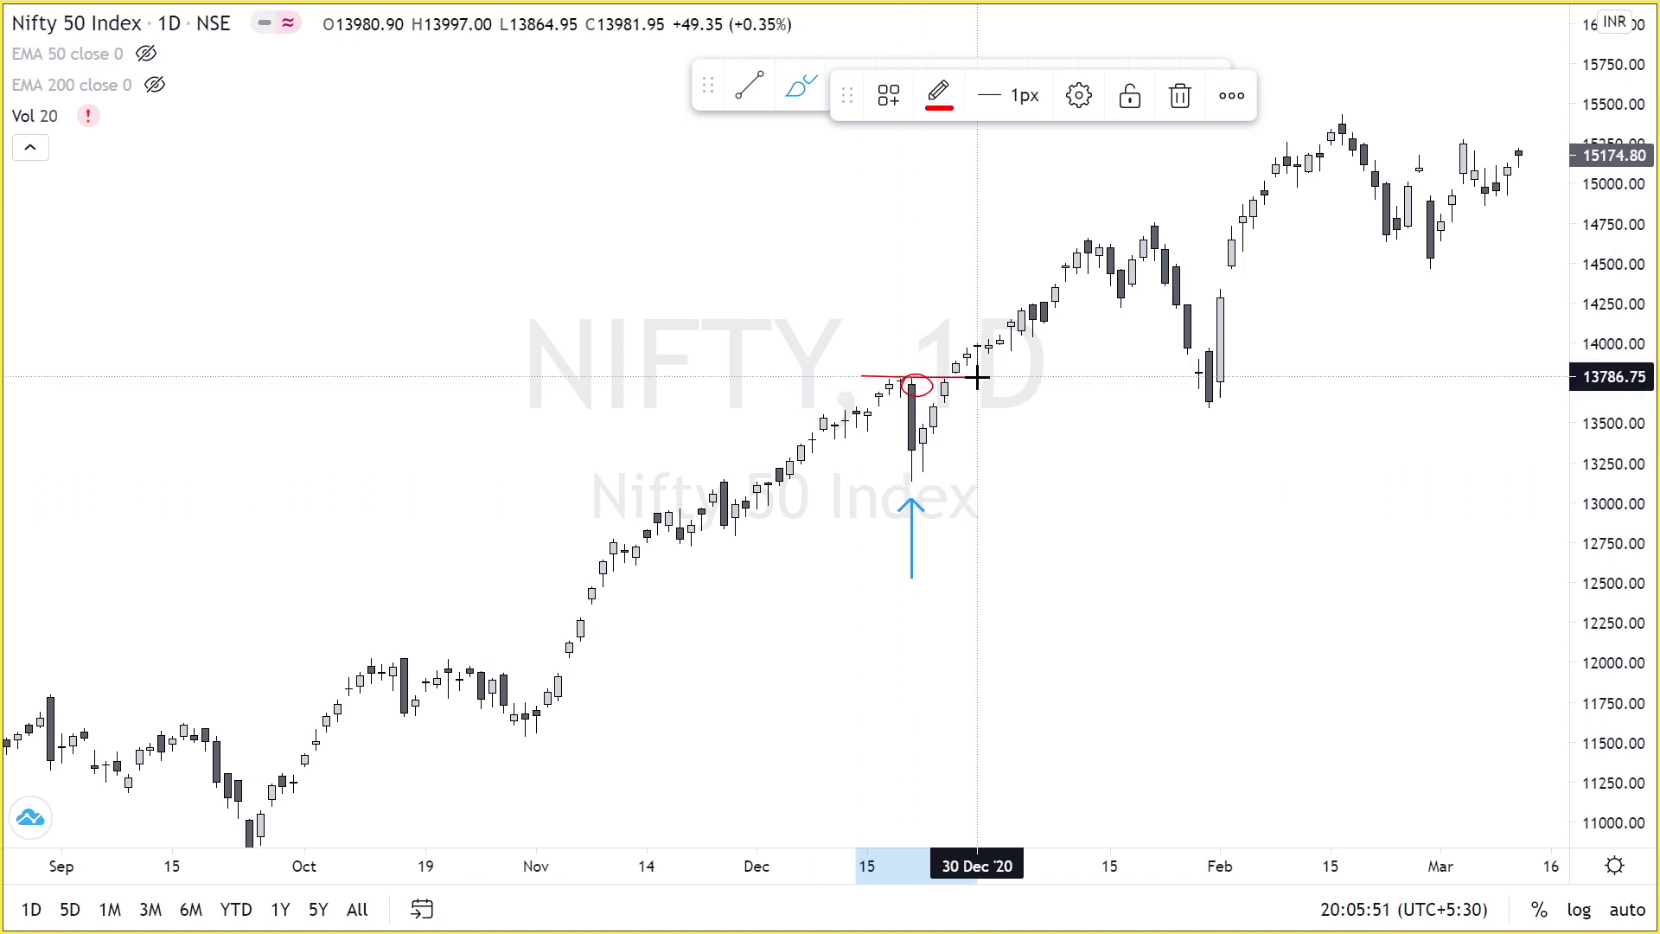
mouse_move(751, 553)
left_mouse_down()
mouse_move(863, 439)
mouse_move(867, 473)
left_mouse_up()
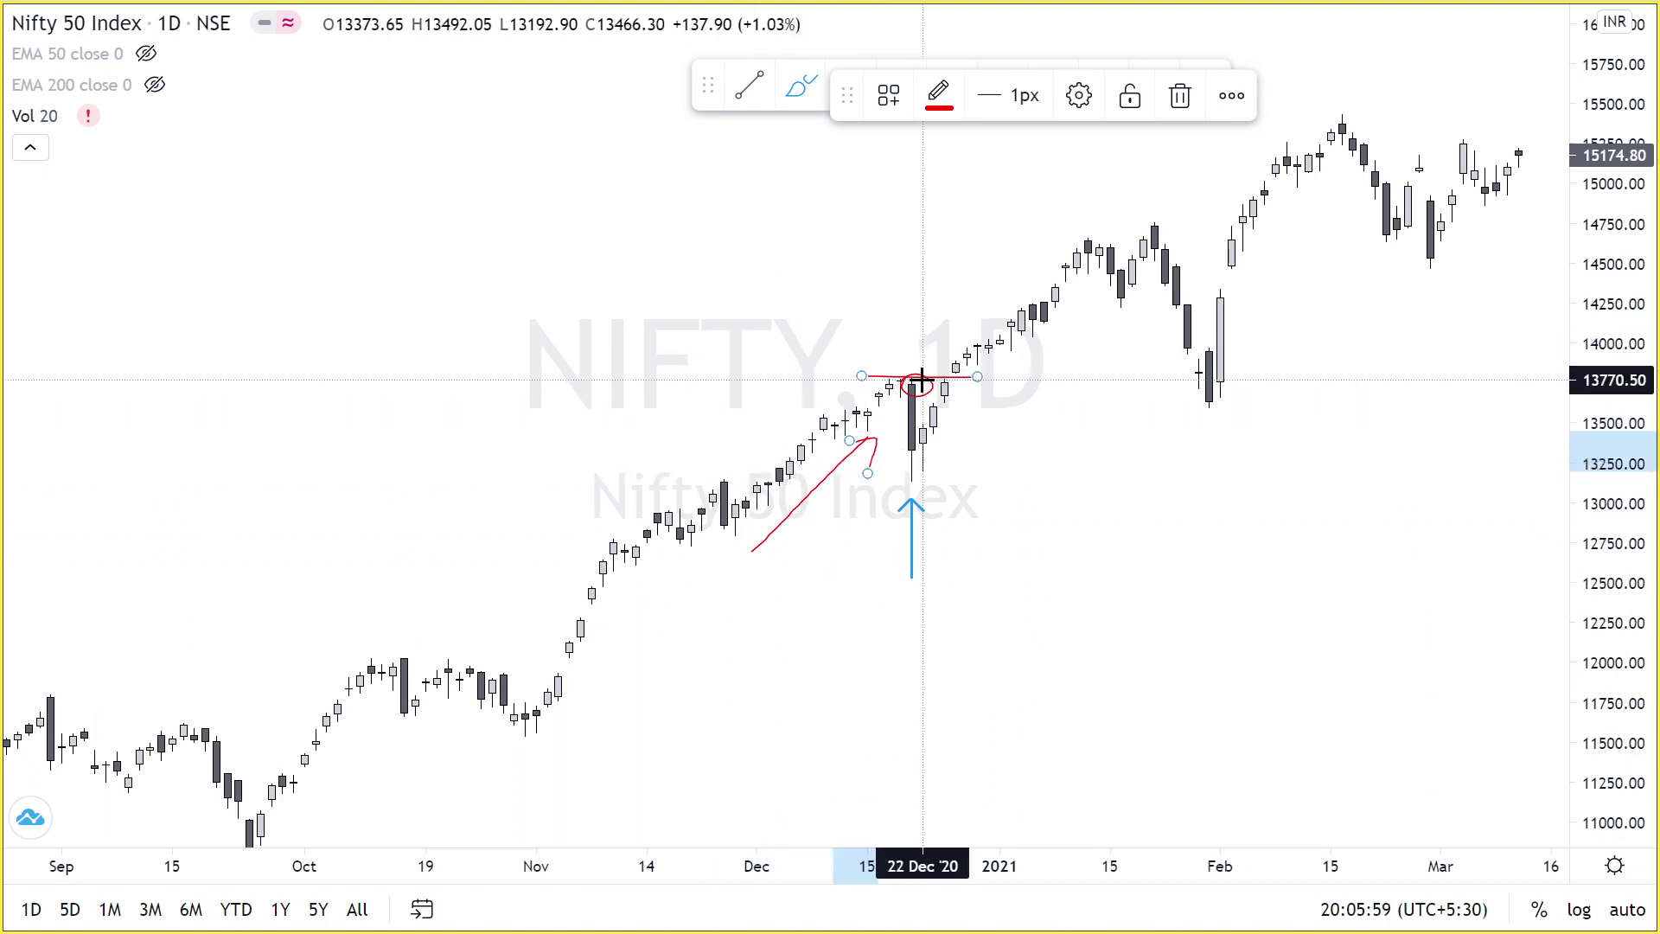
mouse_move(912, 321)
left_mouse_down()
mouse_move(922, 372)
mouse_move(945, 341)
left_mouse_up()
Brush a downward arrow and a near-horizontal line at the late September 2020 low, plus a long rising arrow following the rally from it.
mouse_move(841, 548)
left_mouse_down()
mouse_move(934, 574)
mouse_move(1100, 521)
mouse_move(1043, 500)
left_mouse_up()
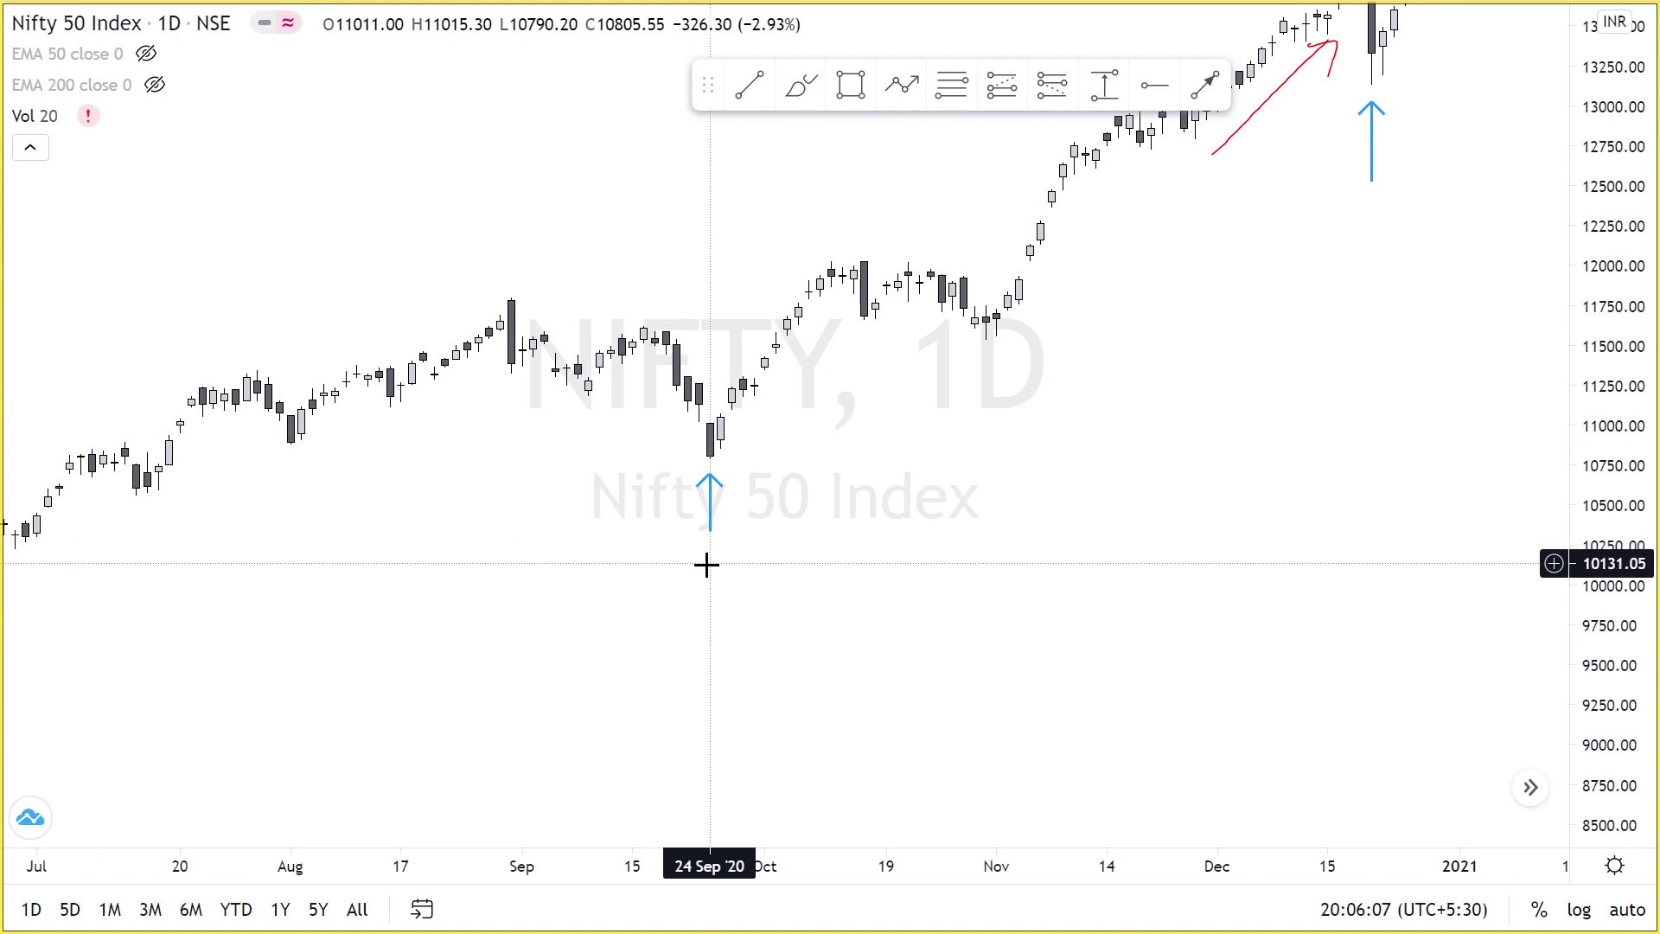
left_click_drag(698, 564, 870, 597)
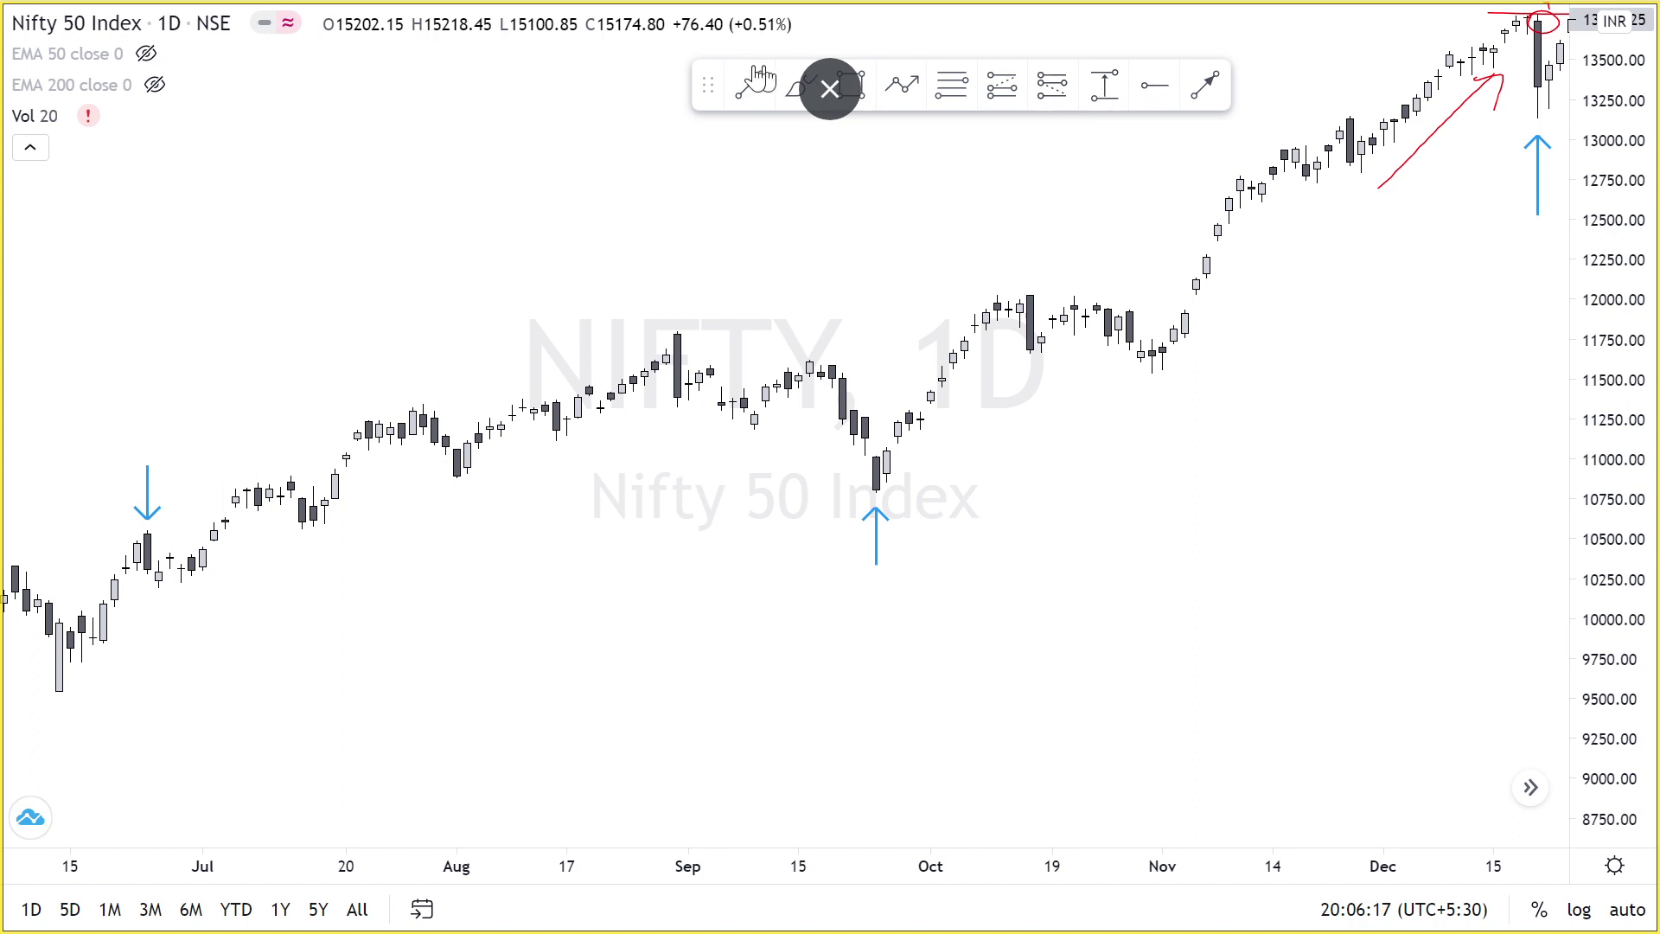
left_click(796, 83)
mouse_move(887, 337)
left_mouse_down()
mouse_move(886, 432)
mouse_move(908, 380)
left_mouse_up()
left_click_drag(726, 487, 1185, 465)
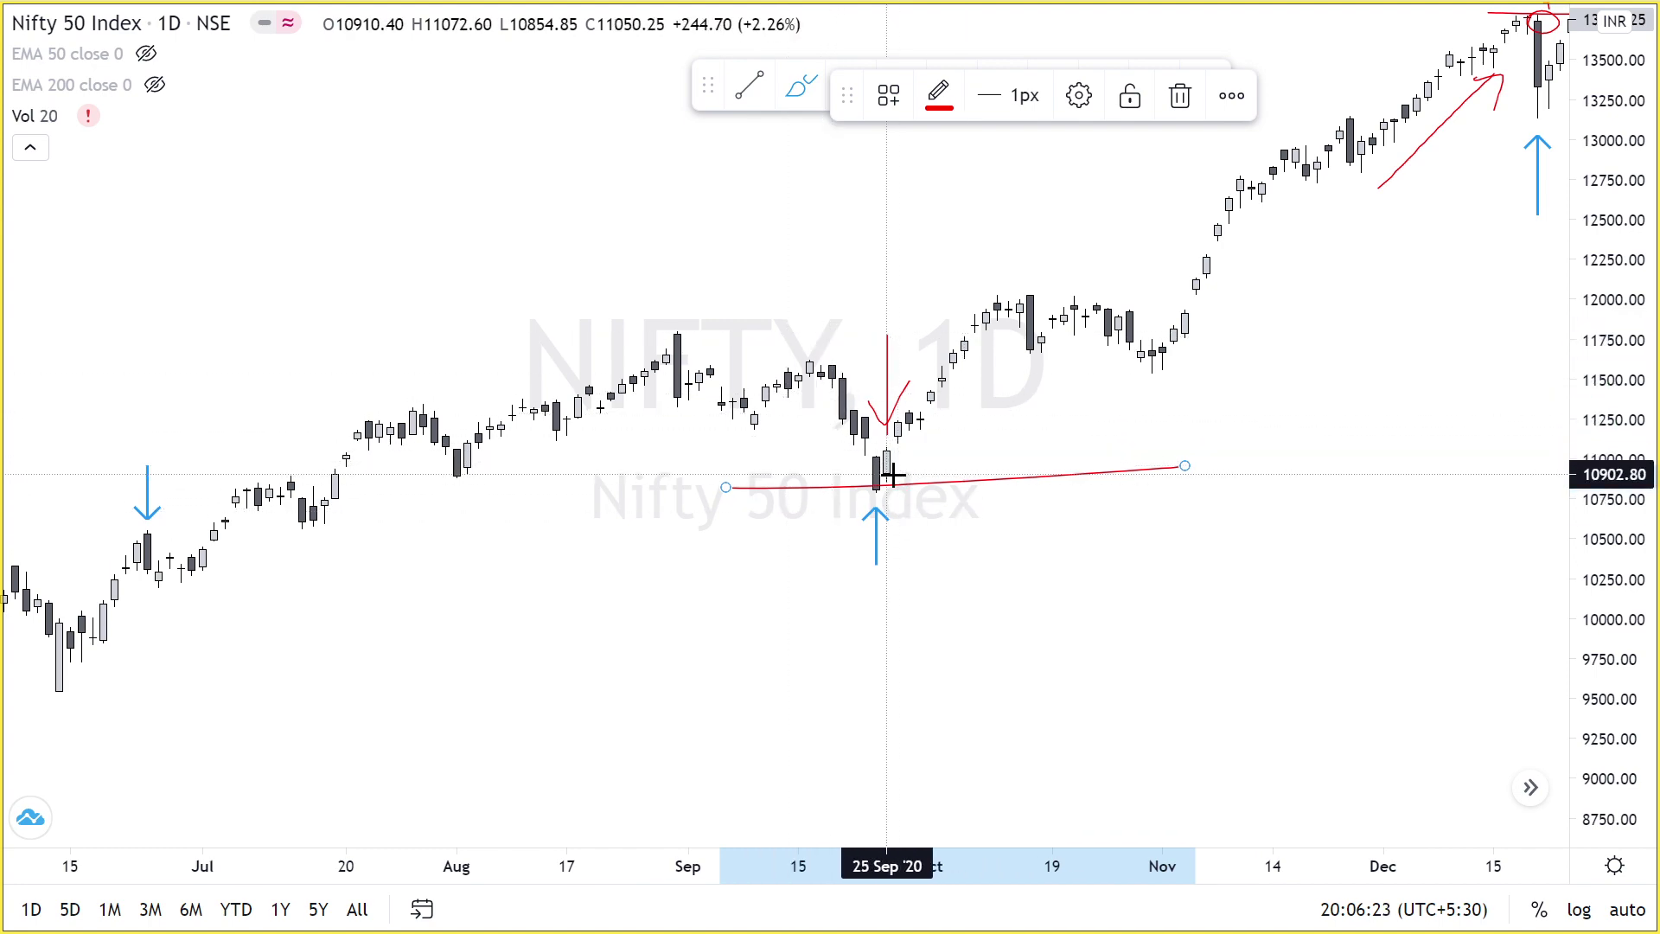
left_click_drag(902, 495, 954, 362)
mouse_move(999, 272)
left_mouse_down()
mouse_move(1228, 61)
mouse_move(1206, 180)
left_mouse_up()
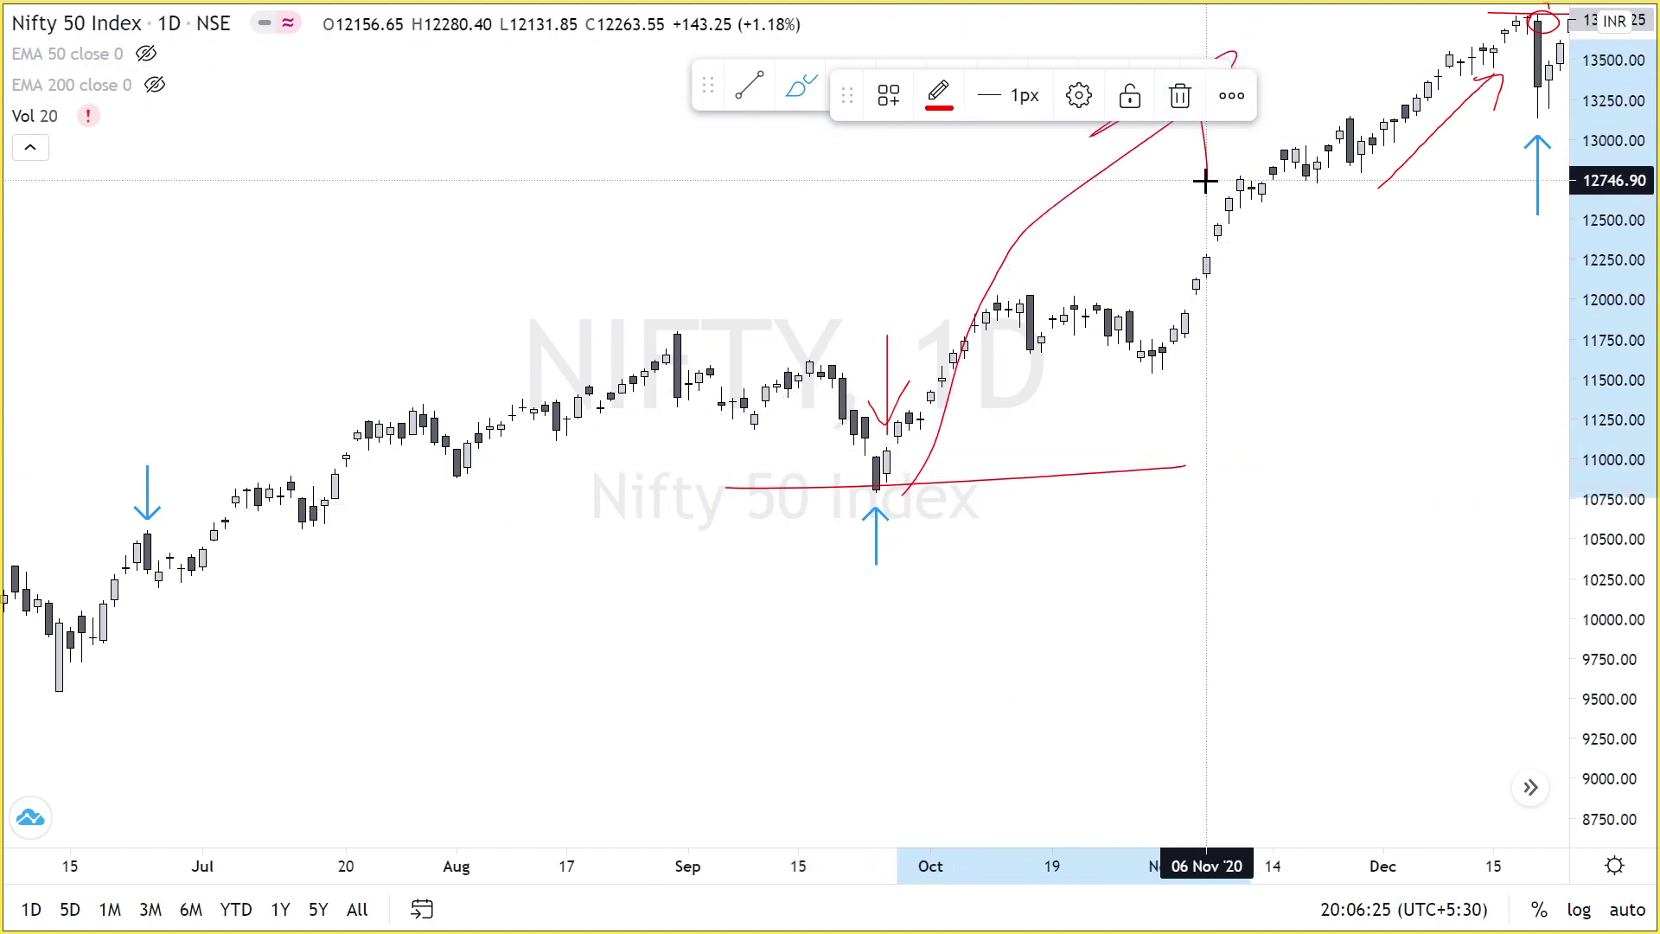
key("Escape")
With the Brush, circle the 23 March 2020 low, add a downward arrow above it and a near-horizontal line across it.
mouse_move(375, 687)
left_mouse_down()
mouse_move(1034, 527)
mouse_move(1229, 458)
left_mouse_up()
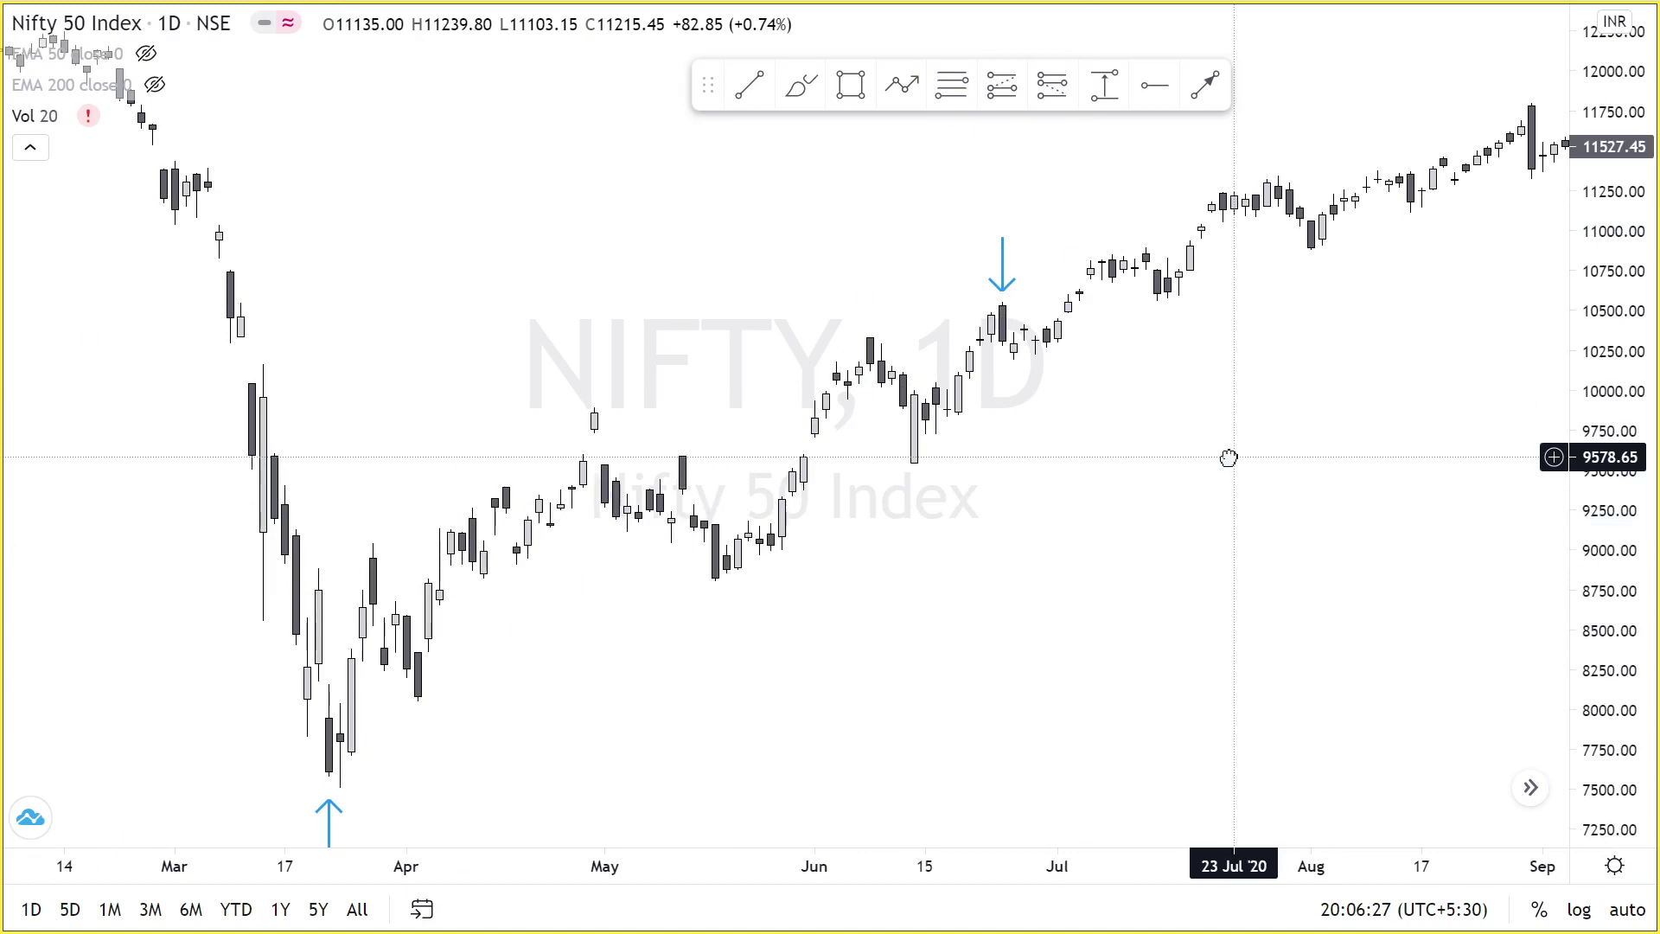
left_click_drag(972, 453, 835, 514)
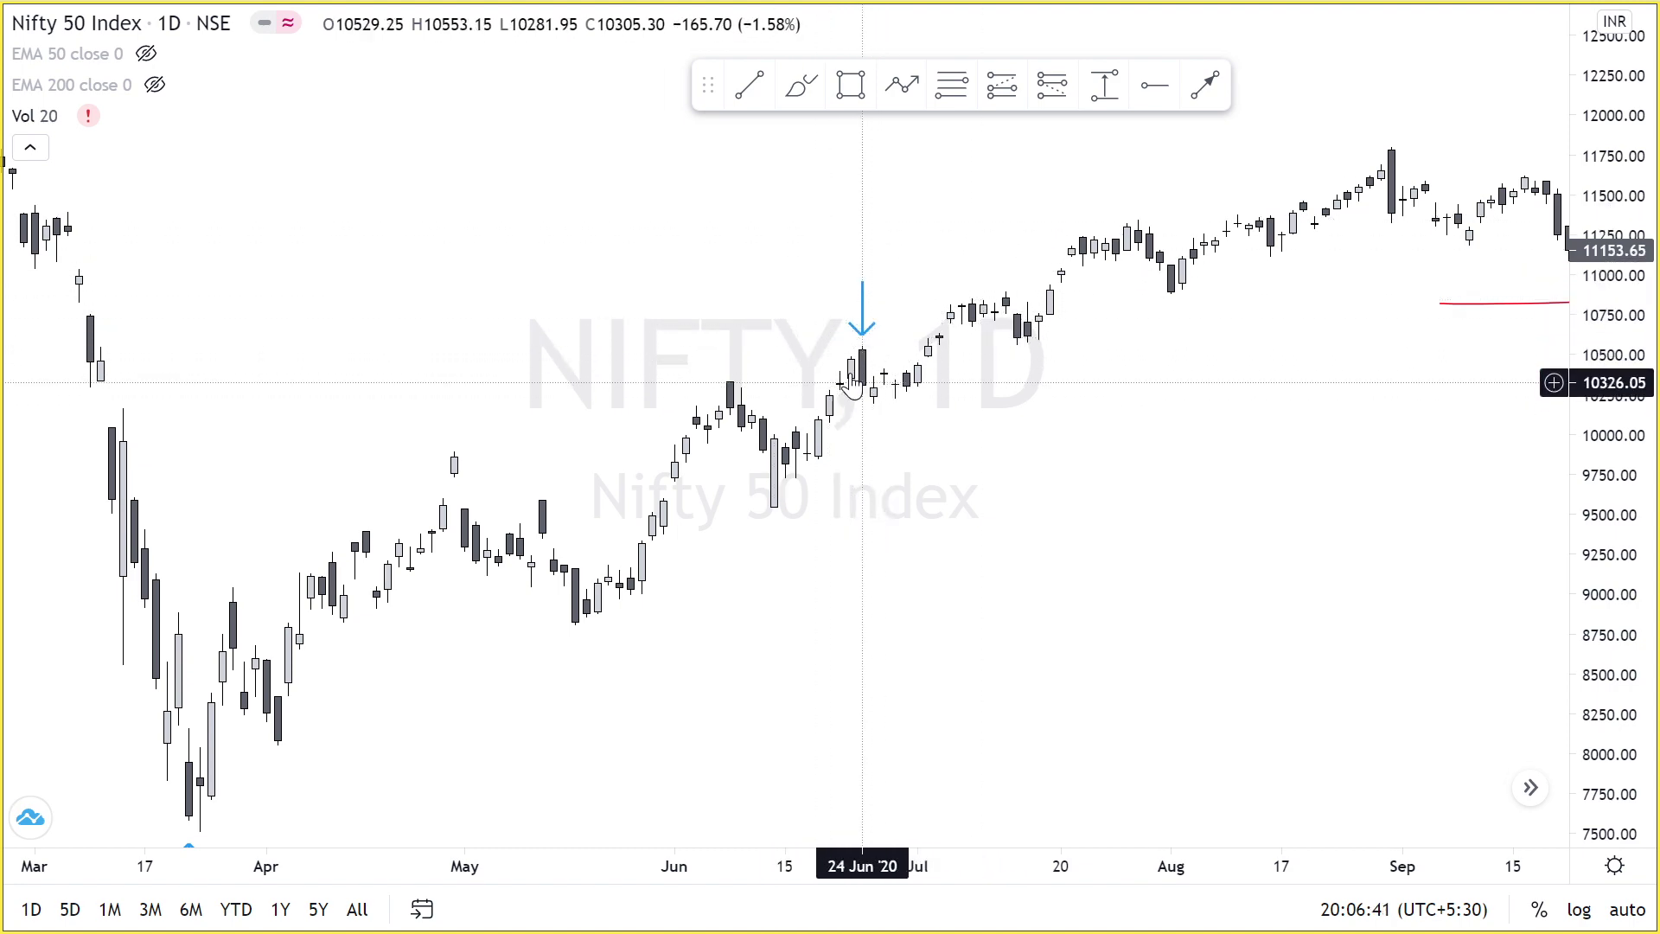
left_click_drag(896, 536, 1323, 370)
left_click_drag(1167, 526, 1301, 359)
left_click_drag(1624, 185, 1623, 446)
left_click_drag(1305, 303, 1128, 512)
left_click(801, 85)
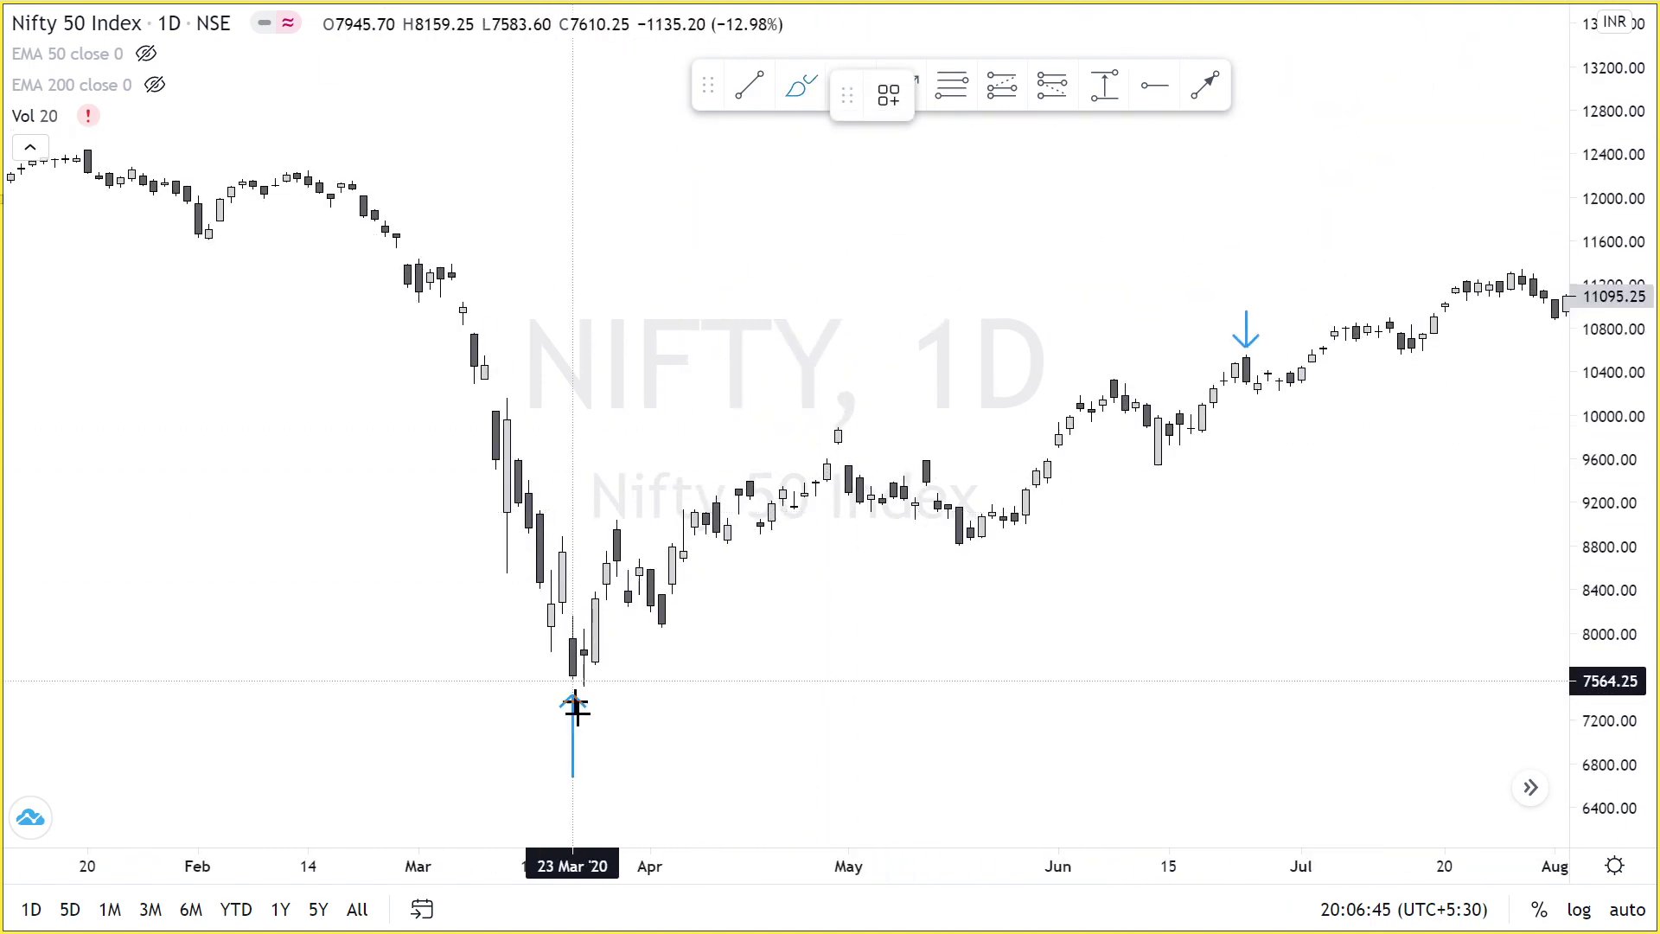
mouse_move(511, 776)
left_mouse_down()
mouse_move(650, 761)
mouse_move(515, 723)
left_mouse_up()
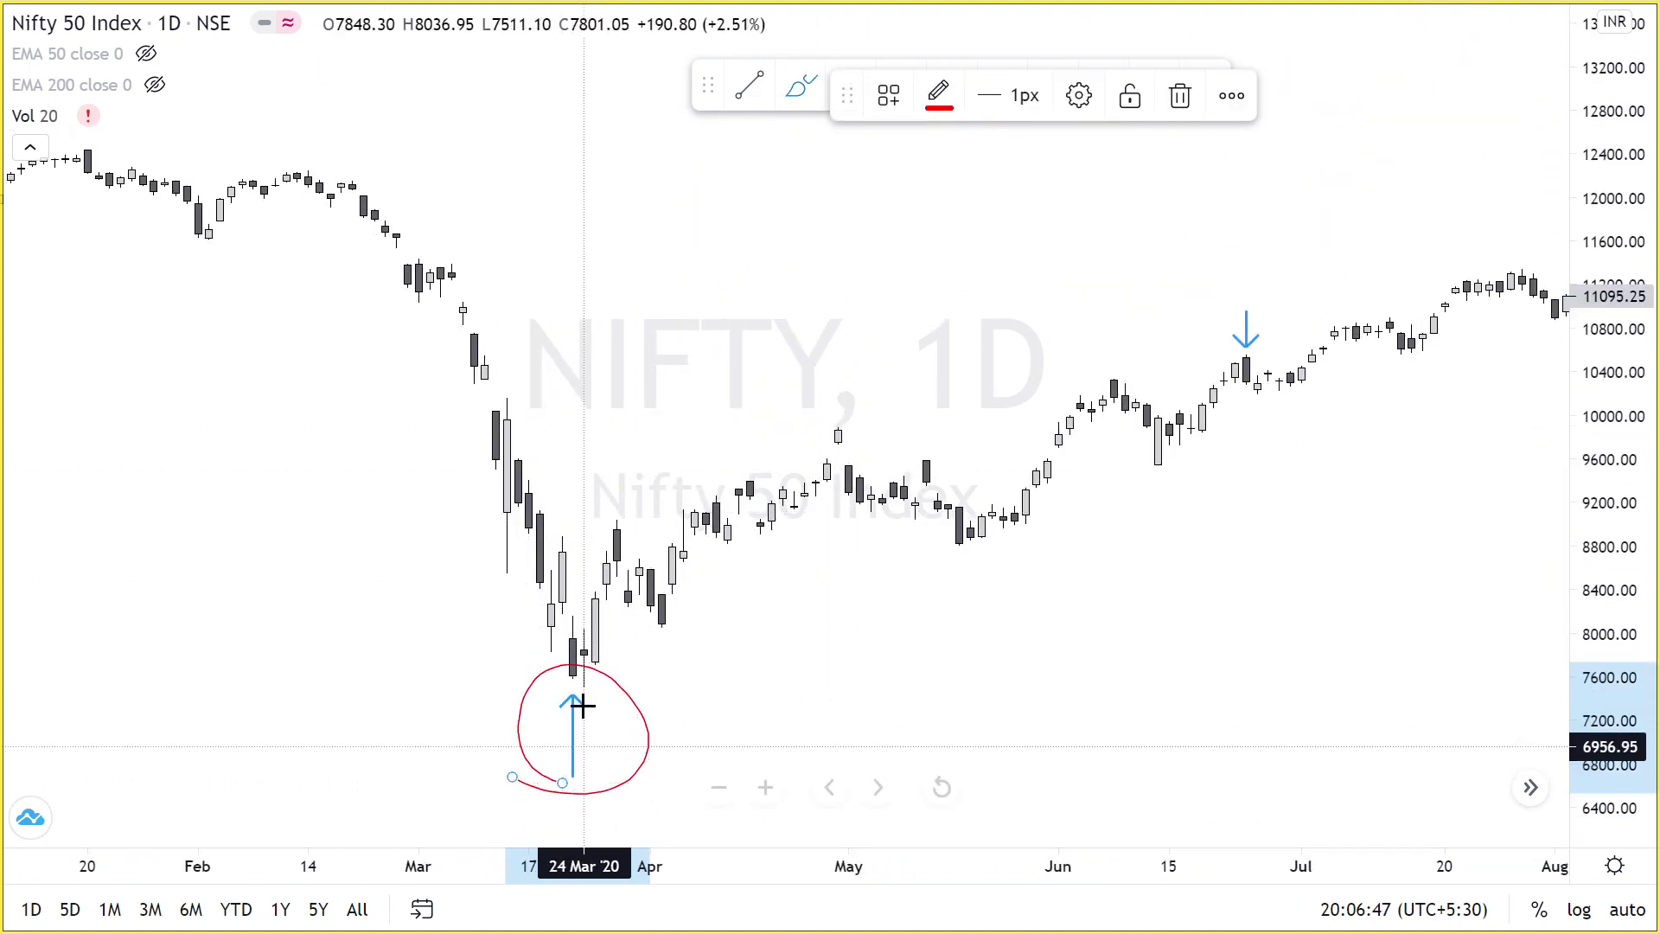
mouse_move(581, 509)
left_mouse_down()
mouse_move(584, 609)
mouse_move(618, 589)
left_mouse_up()
left_click_drag(427, 688, 1080, 706)
mouse_move(857, 644)
left_mouse_down()
mouse_move(1445, 575)
mouse_move(931, 605)
mouse_move(861, 625)
left_mouse_up()
Brush a near-horizontal line across the arrow-marked December 2019 top and a falling arrow along the decline that follows it.
left_click_drag(1637, 333, 1626, 530)
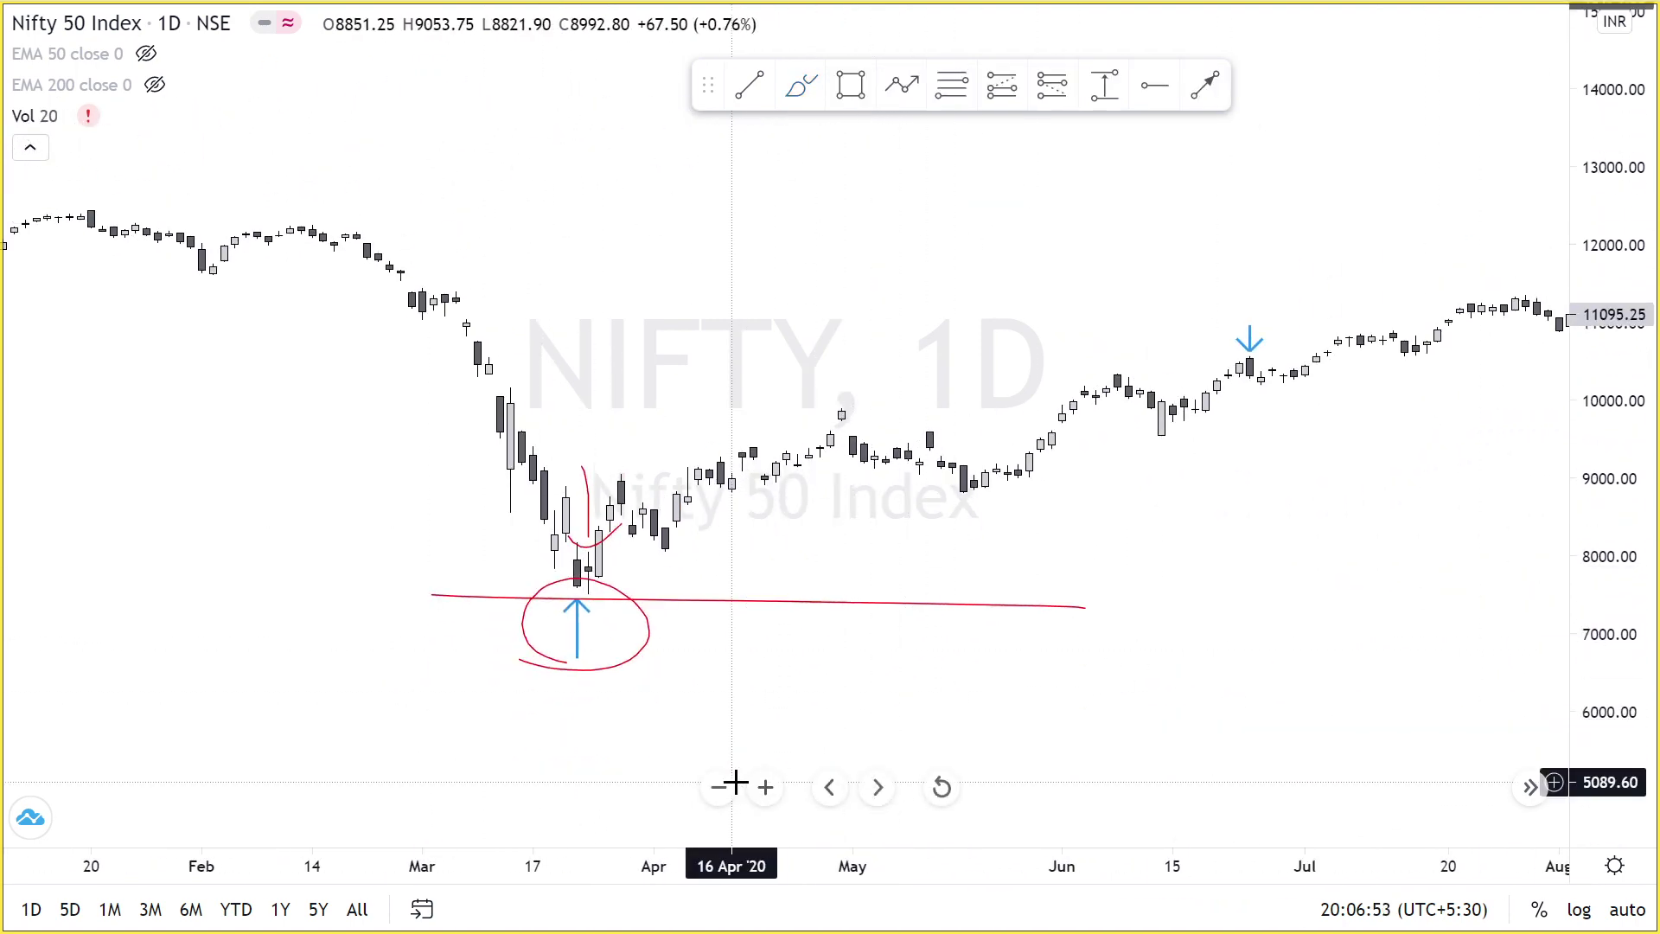
left_click(727, 787)
left_click_drag(761, 608, 1072, 808)
left_click_drag(1617, 612, 1647, 121)
left_click_drag(1219, 526, 1482, 459)
left_click_drag(1610, 519, 1531, 351)
left_click_drag(1405, 294, 1221, 410)
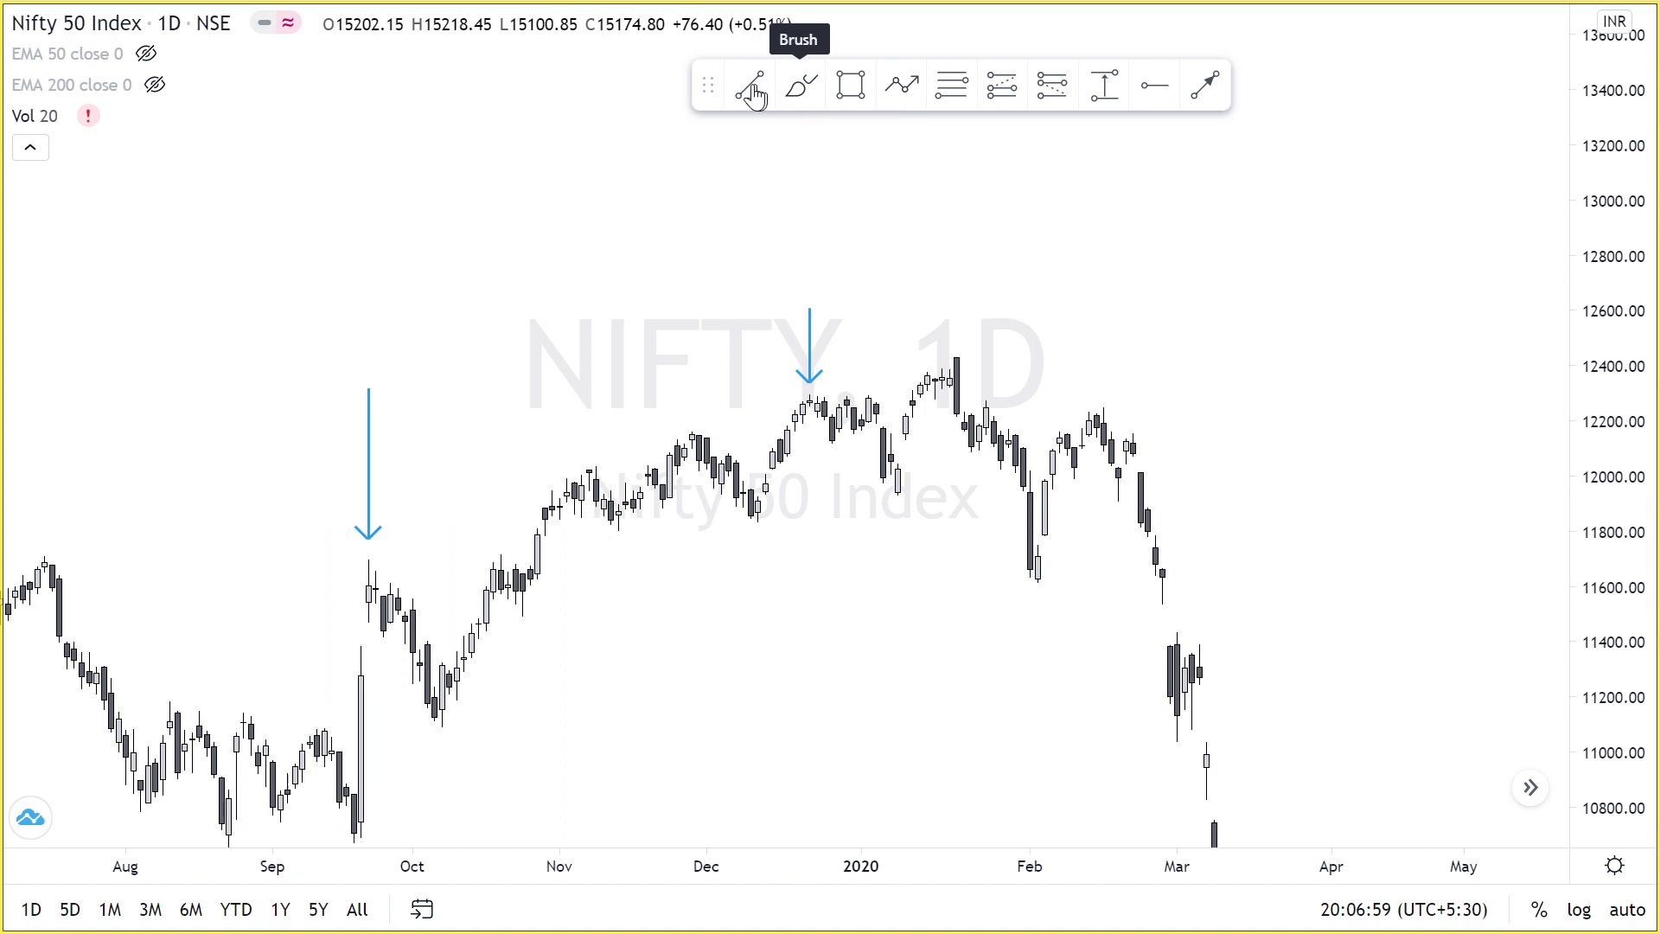
left_click(806, 88)
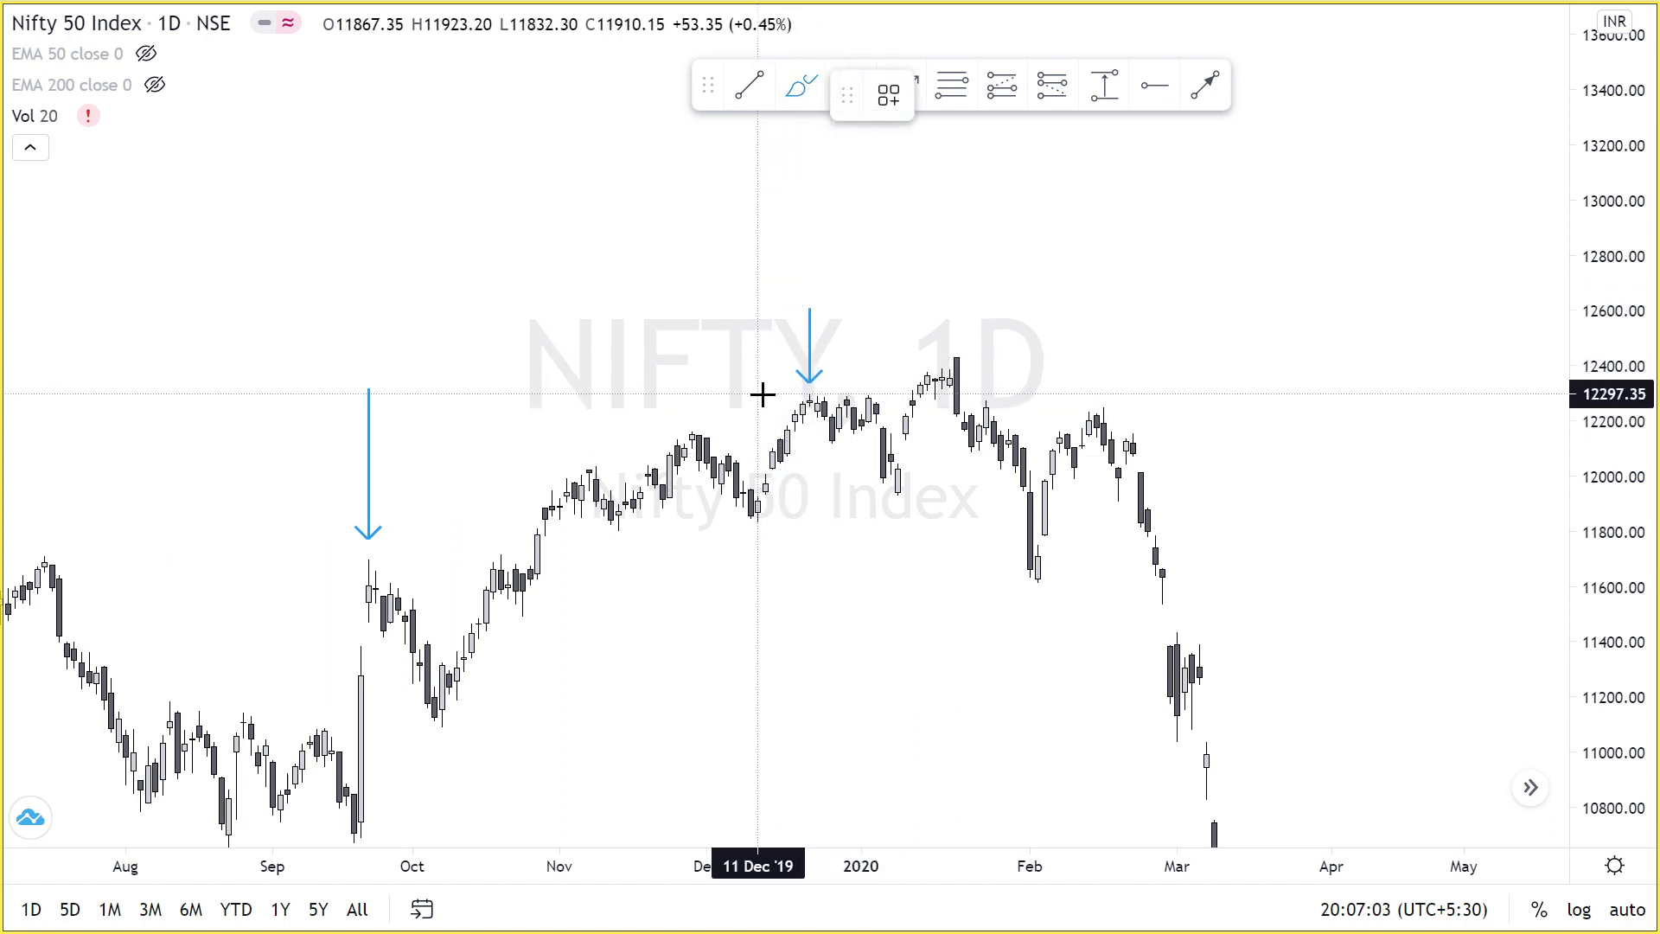
left_click_drag(763, 394, 941, 387)
left_click_drag(804, 407, 859, 493)
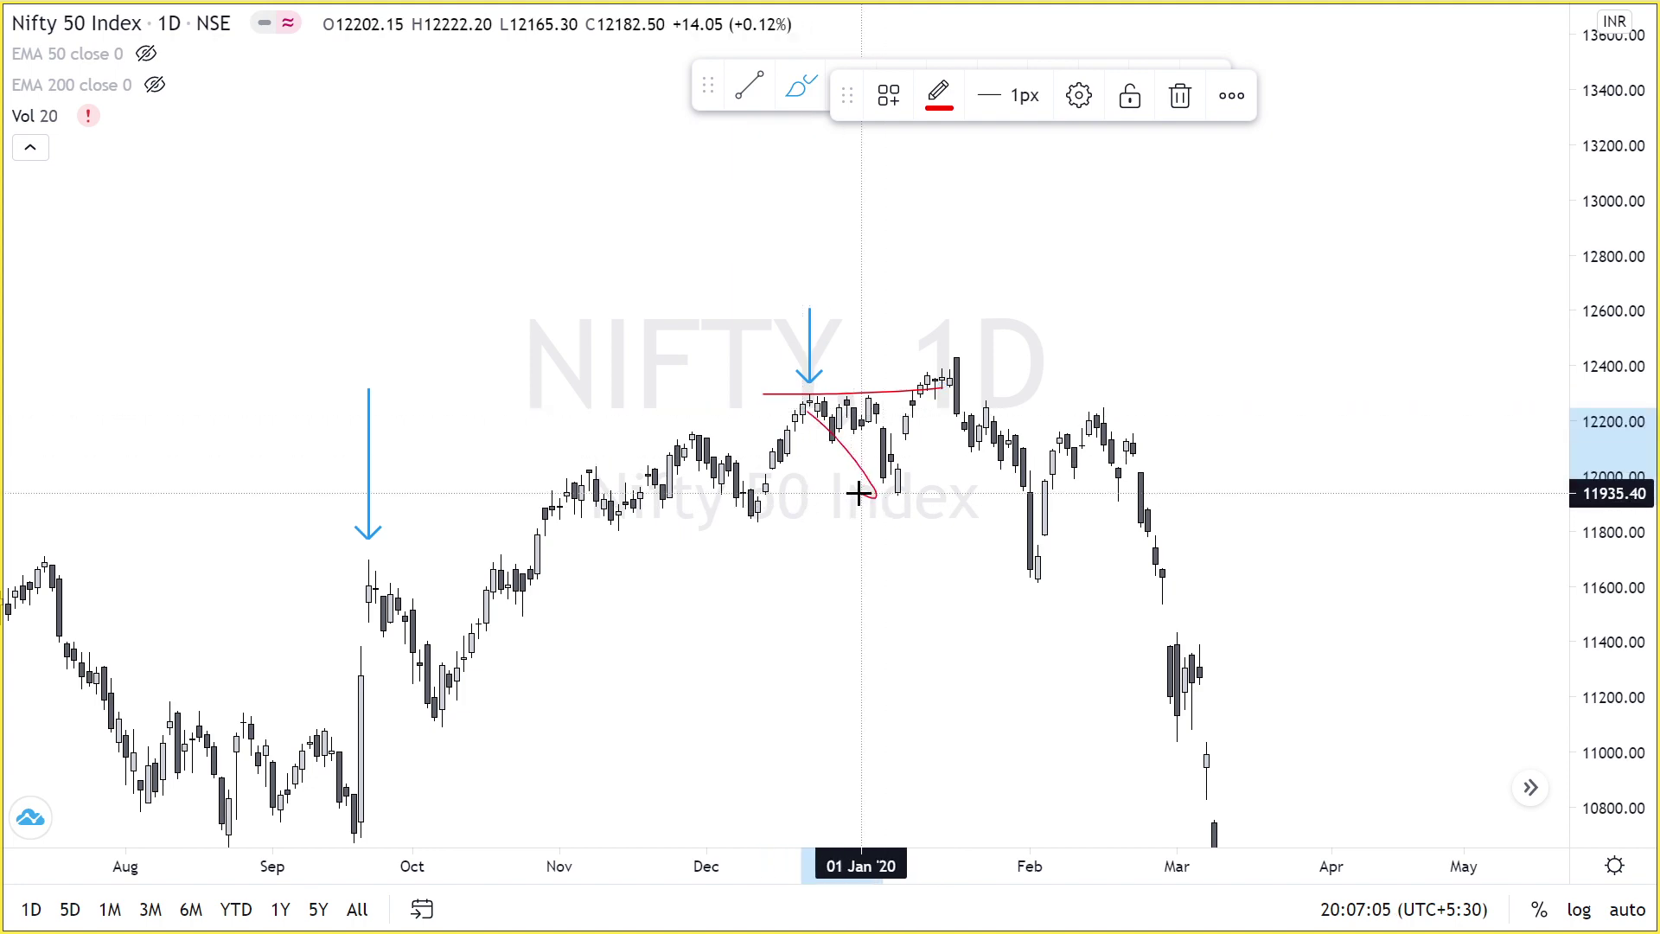
Go back to the arrow-marked September 2019 peak and try to measure the decline from it with the price range tool.
mouse_move(782, 604)
left_mouse_down()
mouse_move(1123, 597)
mouse_move(1342, 496)
left_mouse_up()
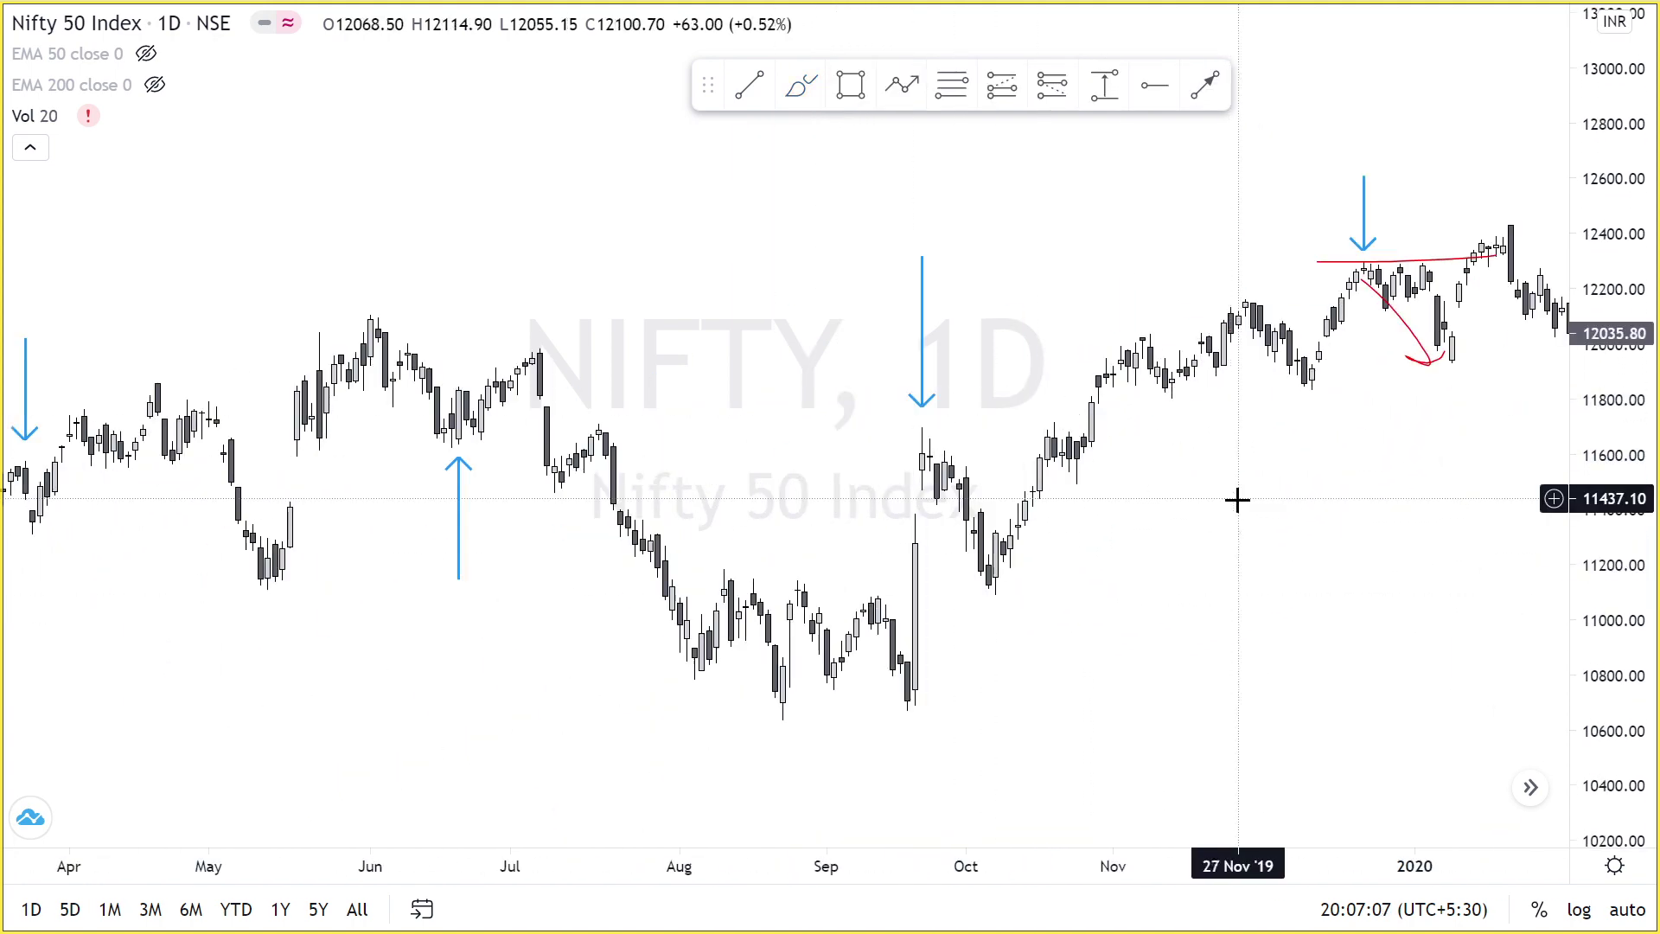
left_click_drag(925, 465, 900, 452)
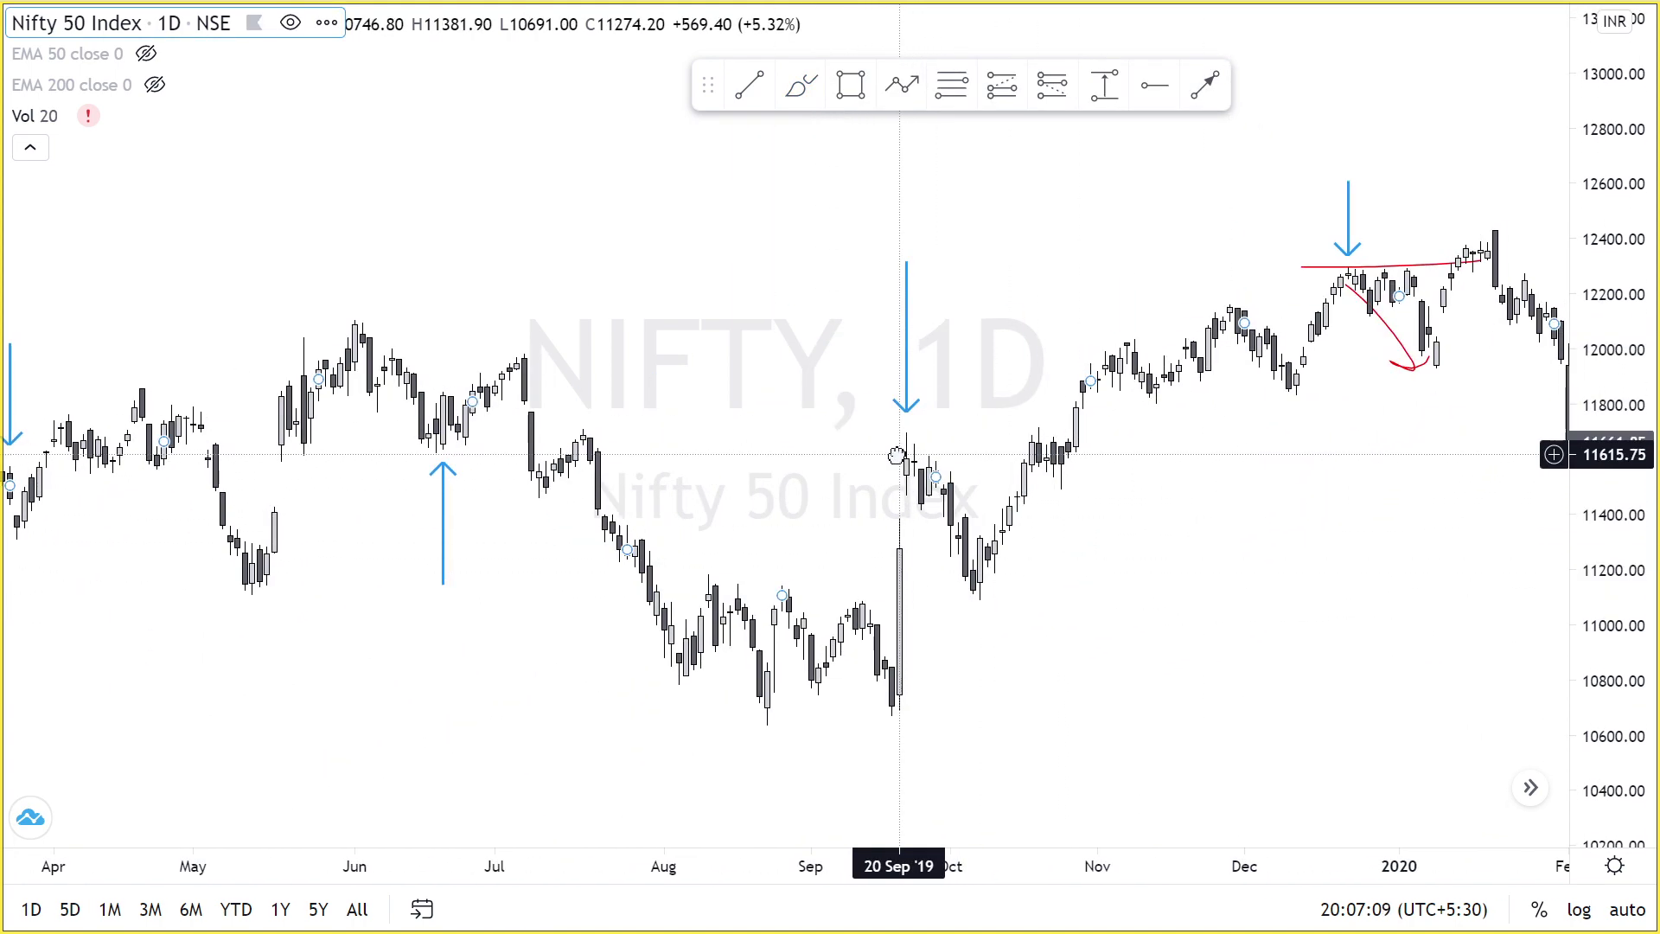
left_click(1104, 86)
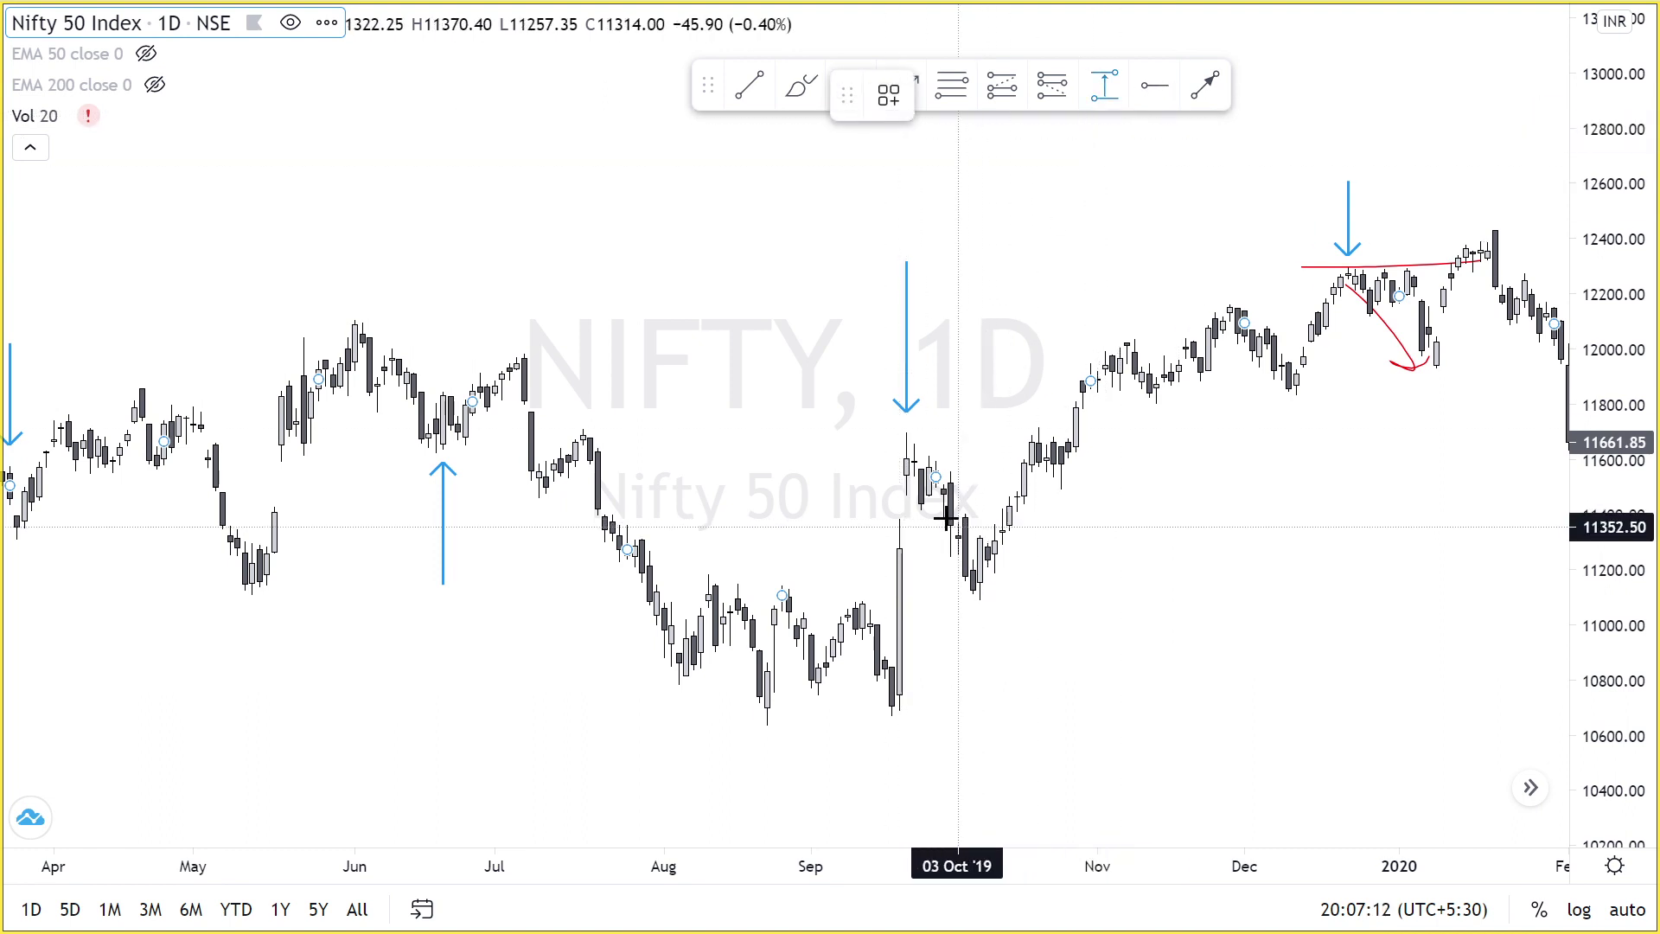
left_click(921, 454)
key("Escape")
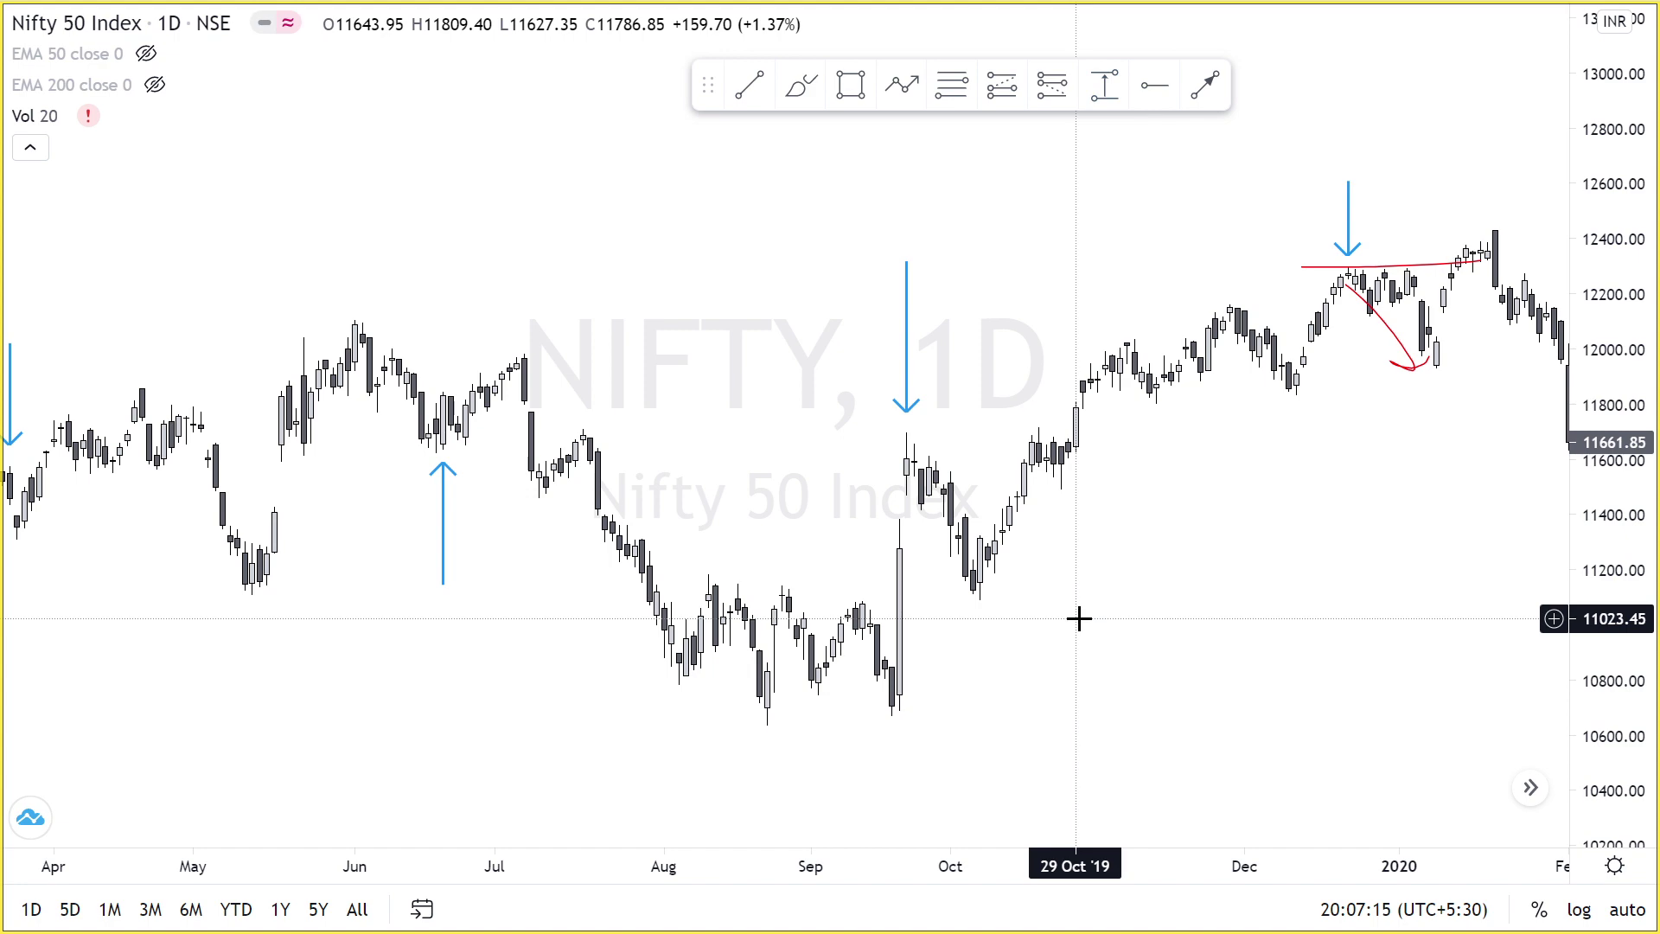
Brush a horizontal line under the arrow-marked June 2019 low and measure the rise from it to the early July high.
left_click_drag(1078, 620, 1112, 603)
left_click_drag(1654, 255, 1572, 430)
left_click_drag(988, 559, 1221, 498)
scroll(1001, 594, "left", 3)
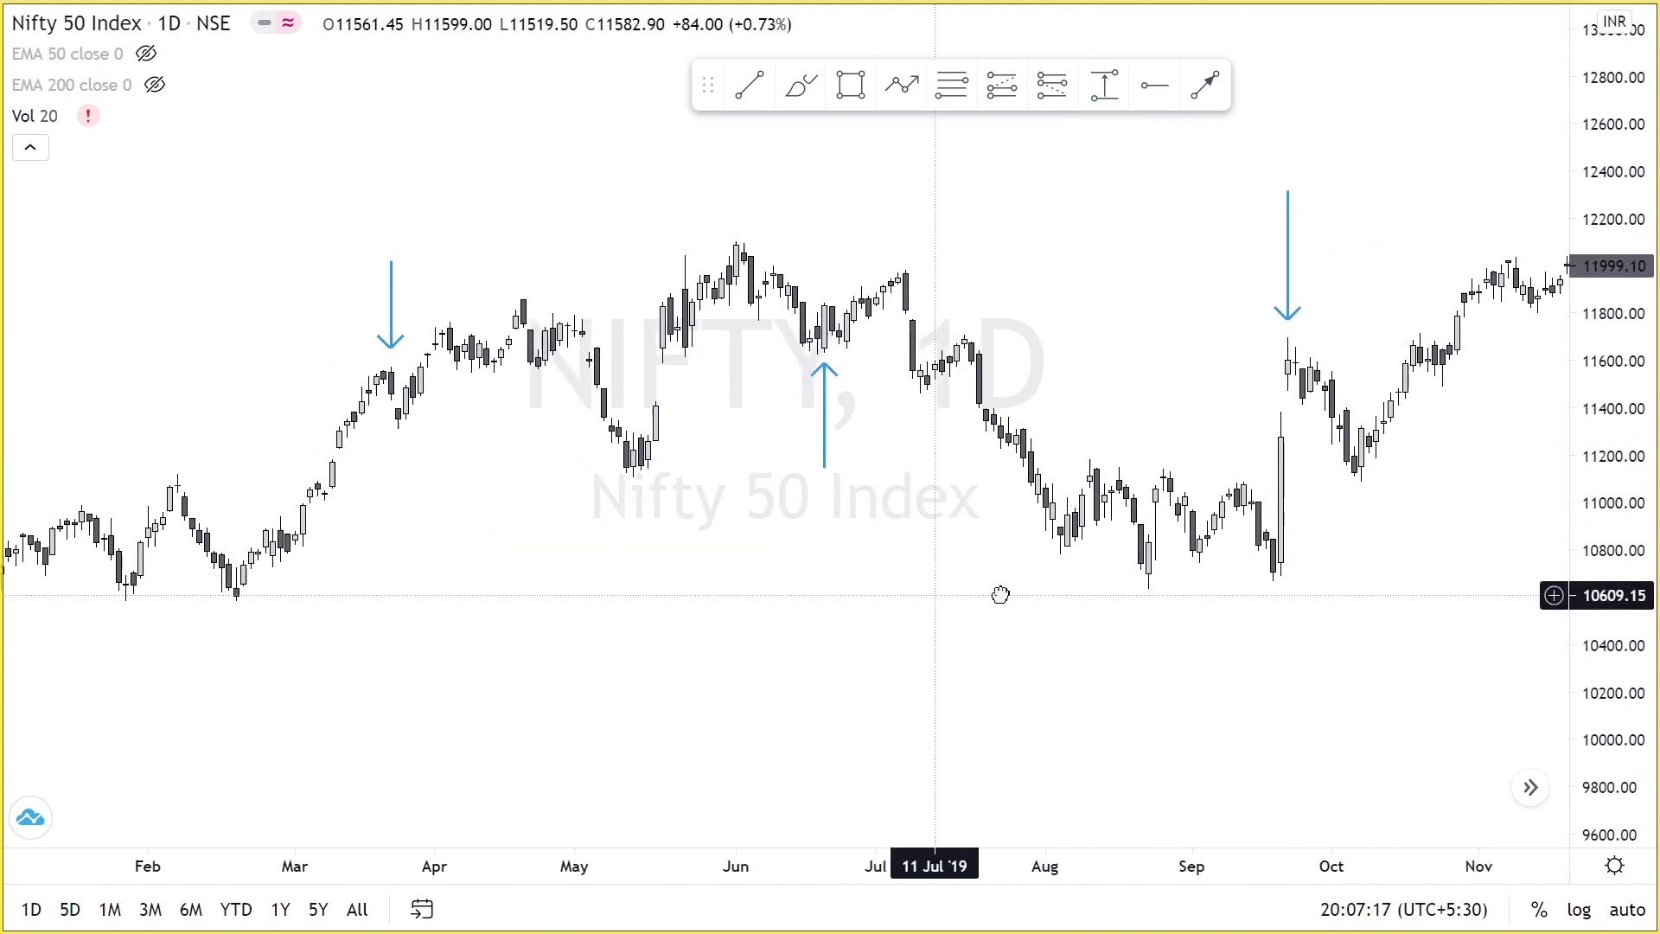
left_click_drag(893, 520, 882, 626)
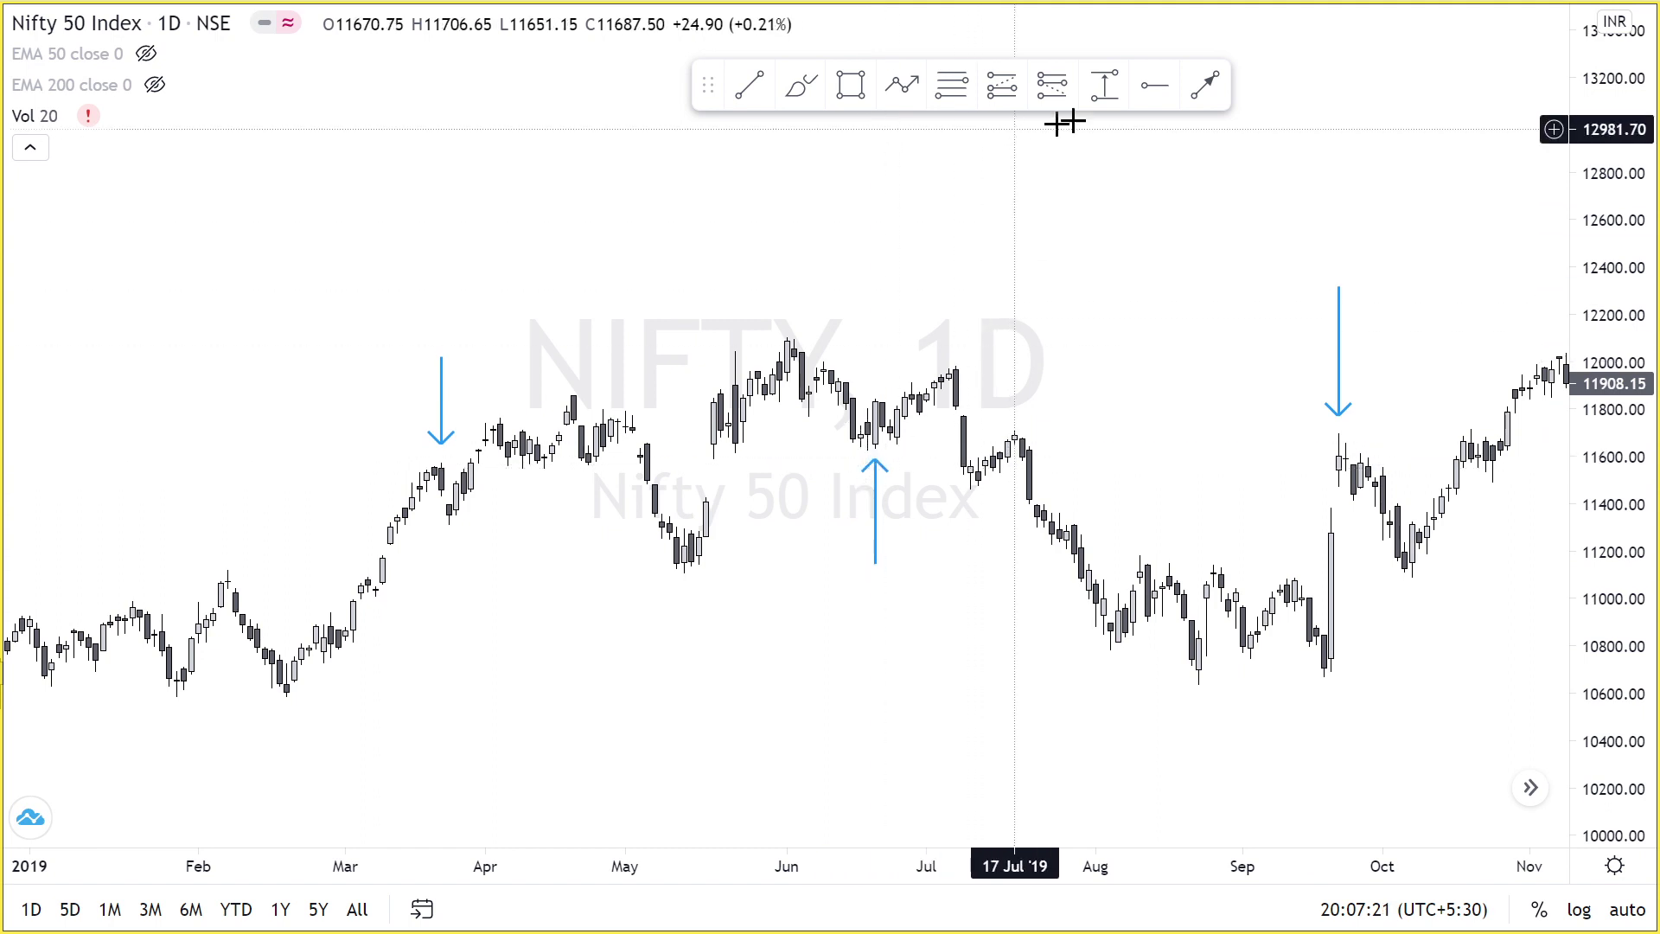
left_click_drag(837, 452, 964, 452)
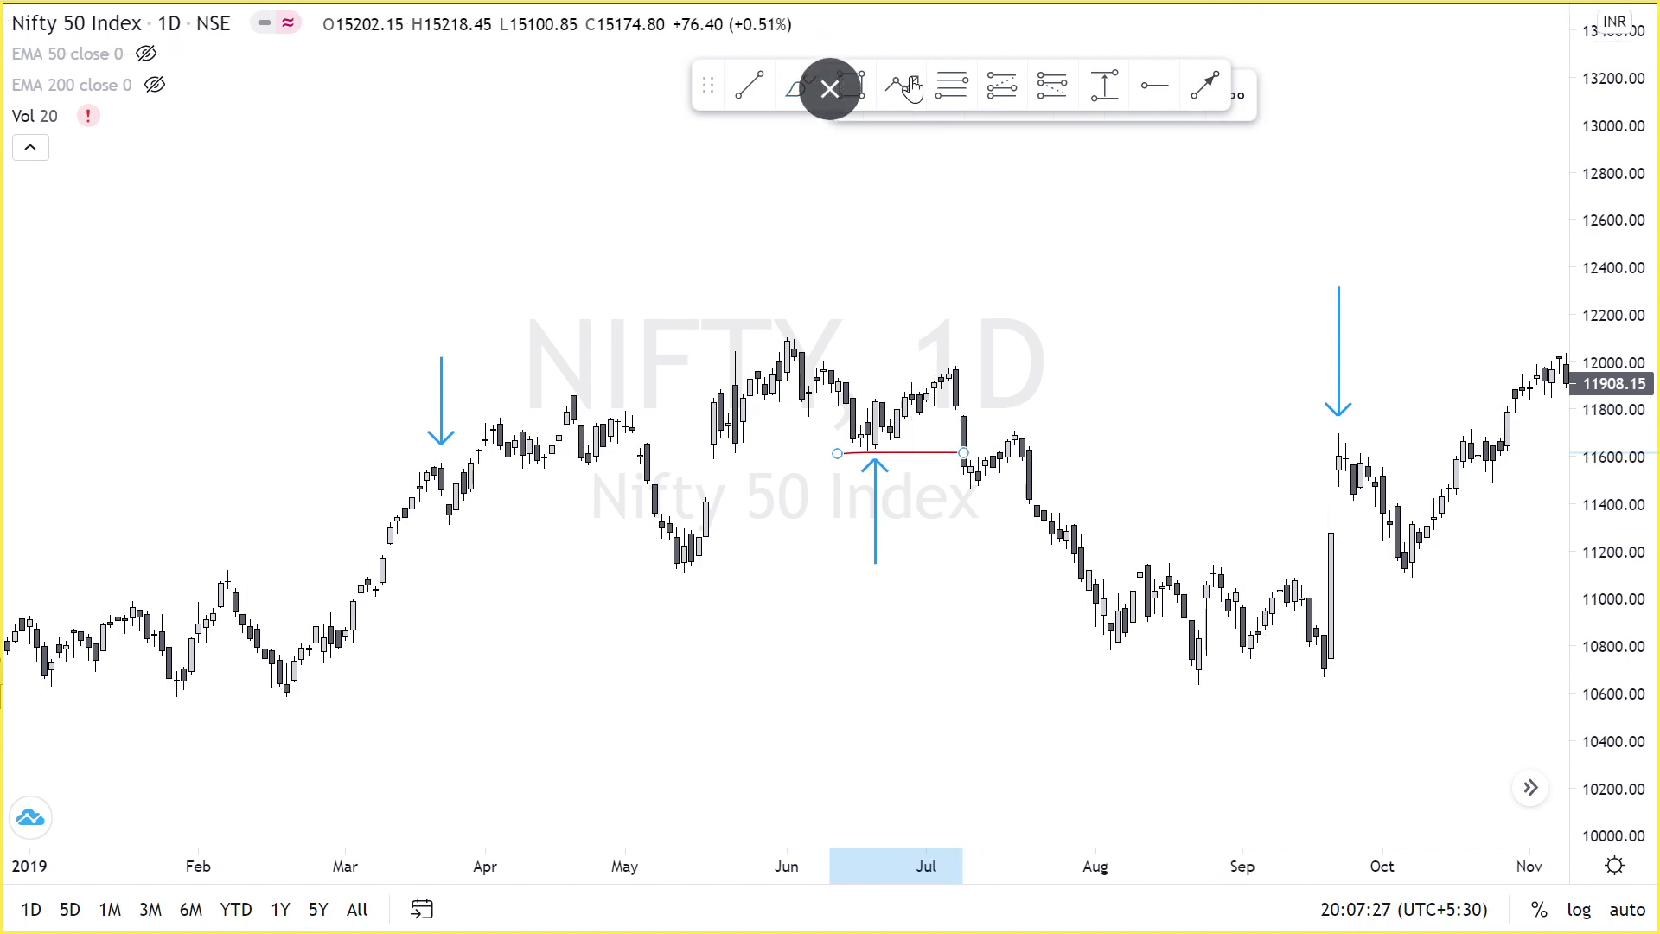
left_click(939, 444)
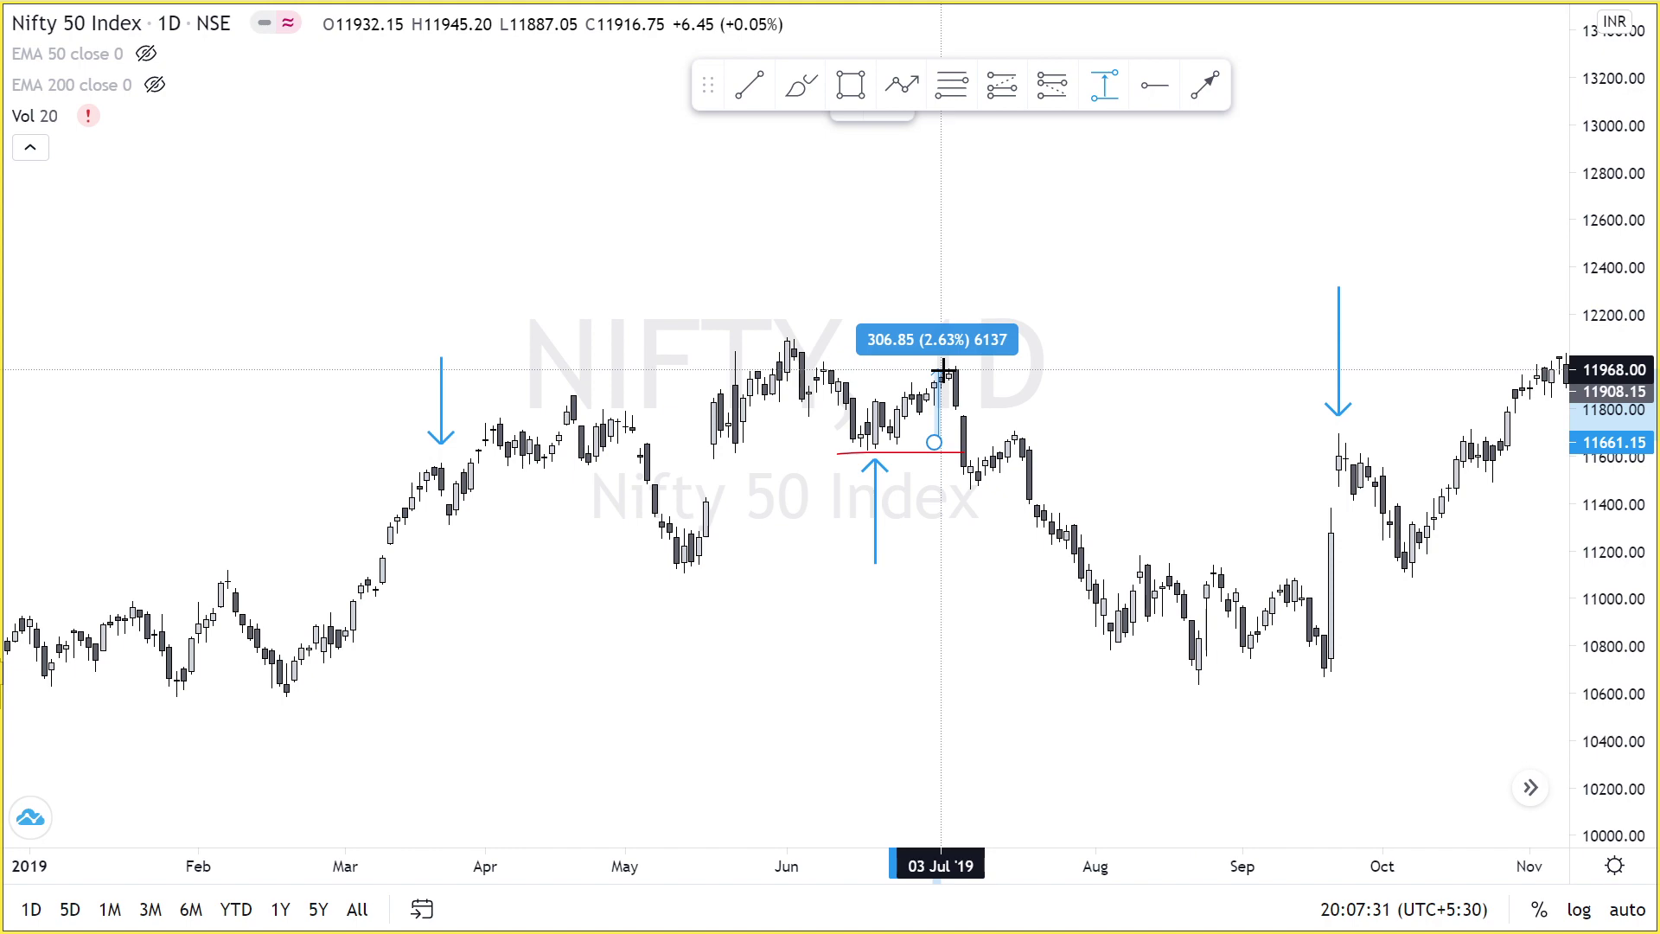
Brush a circle around the arrow-marked candles at the 22 March 2019 top.
left_click_drag(1042, 346, 1446, 290)
left_click_drag(1617, 406, 1618, 245)
left_click_drag(1428, 224, 1473, 154)
left_click_drag(1609, 155, 1608, 345)
left_click_drag(797, 494, 726, 553)
left_click(815, 91)
mouse_move(808, 423)
left_mouse_down()
mouse_move(784, 430)
mouse_move(784, 457)
left_mouse_up()
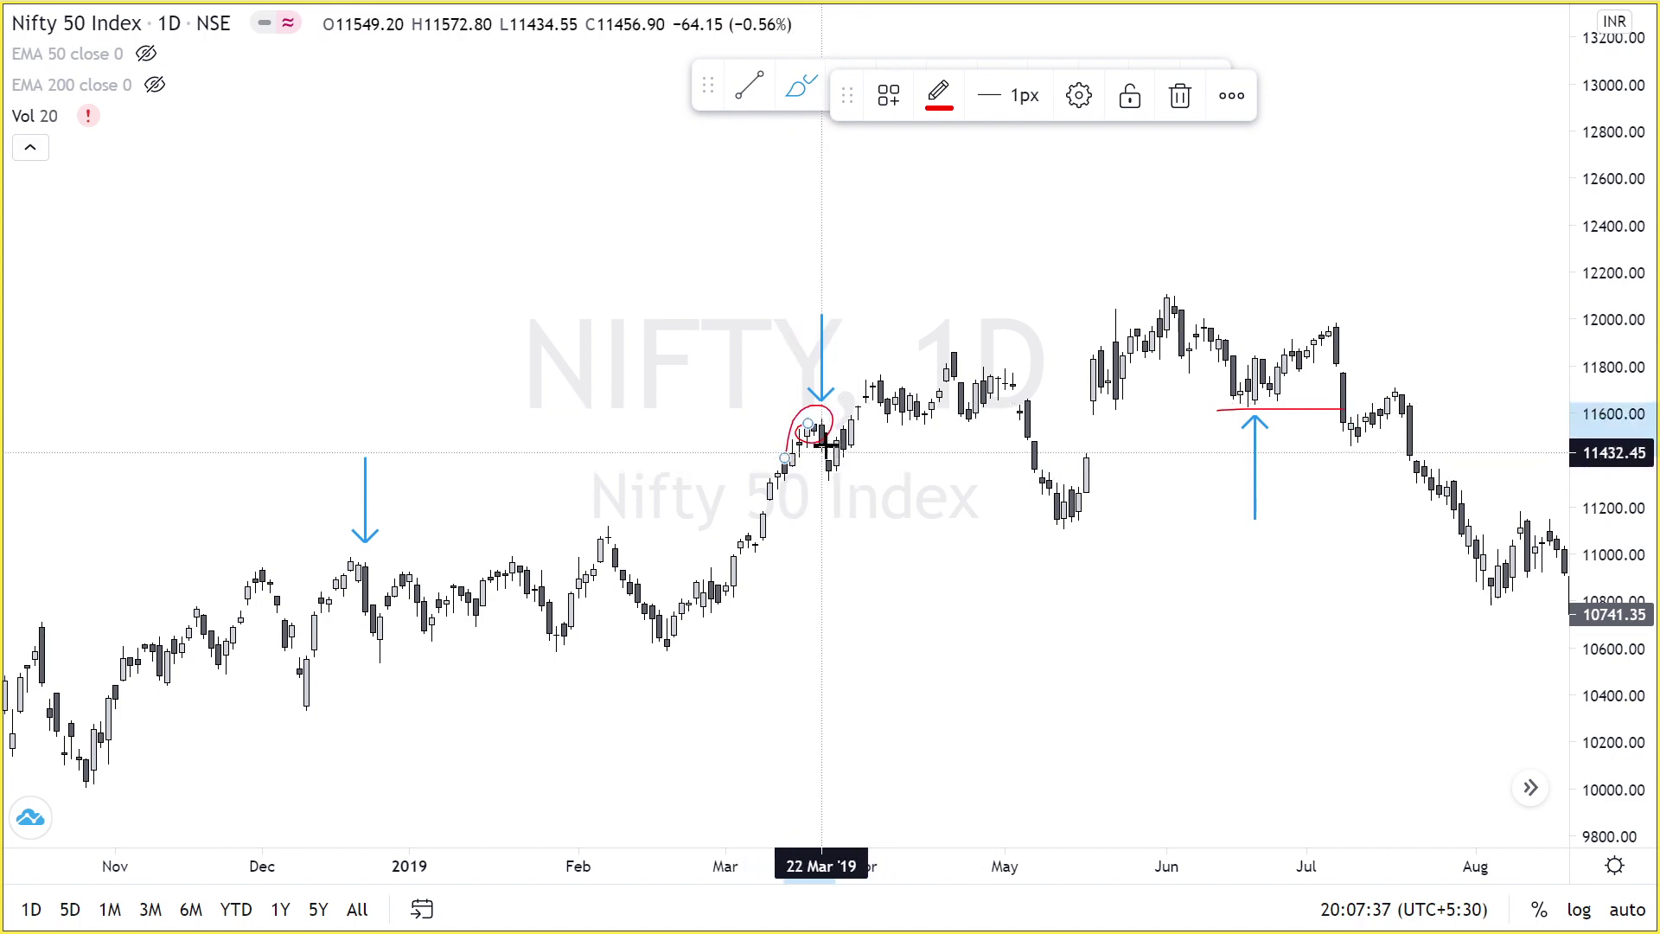
Brush a horizontal line across the arrow-marked December 2018 top, extending it to early February 2019.
scroll(830, 581, "left", 6)
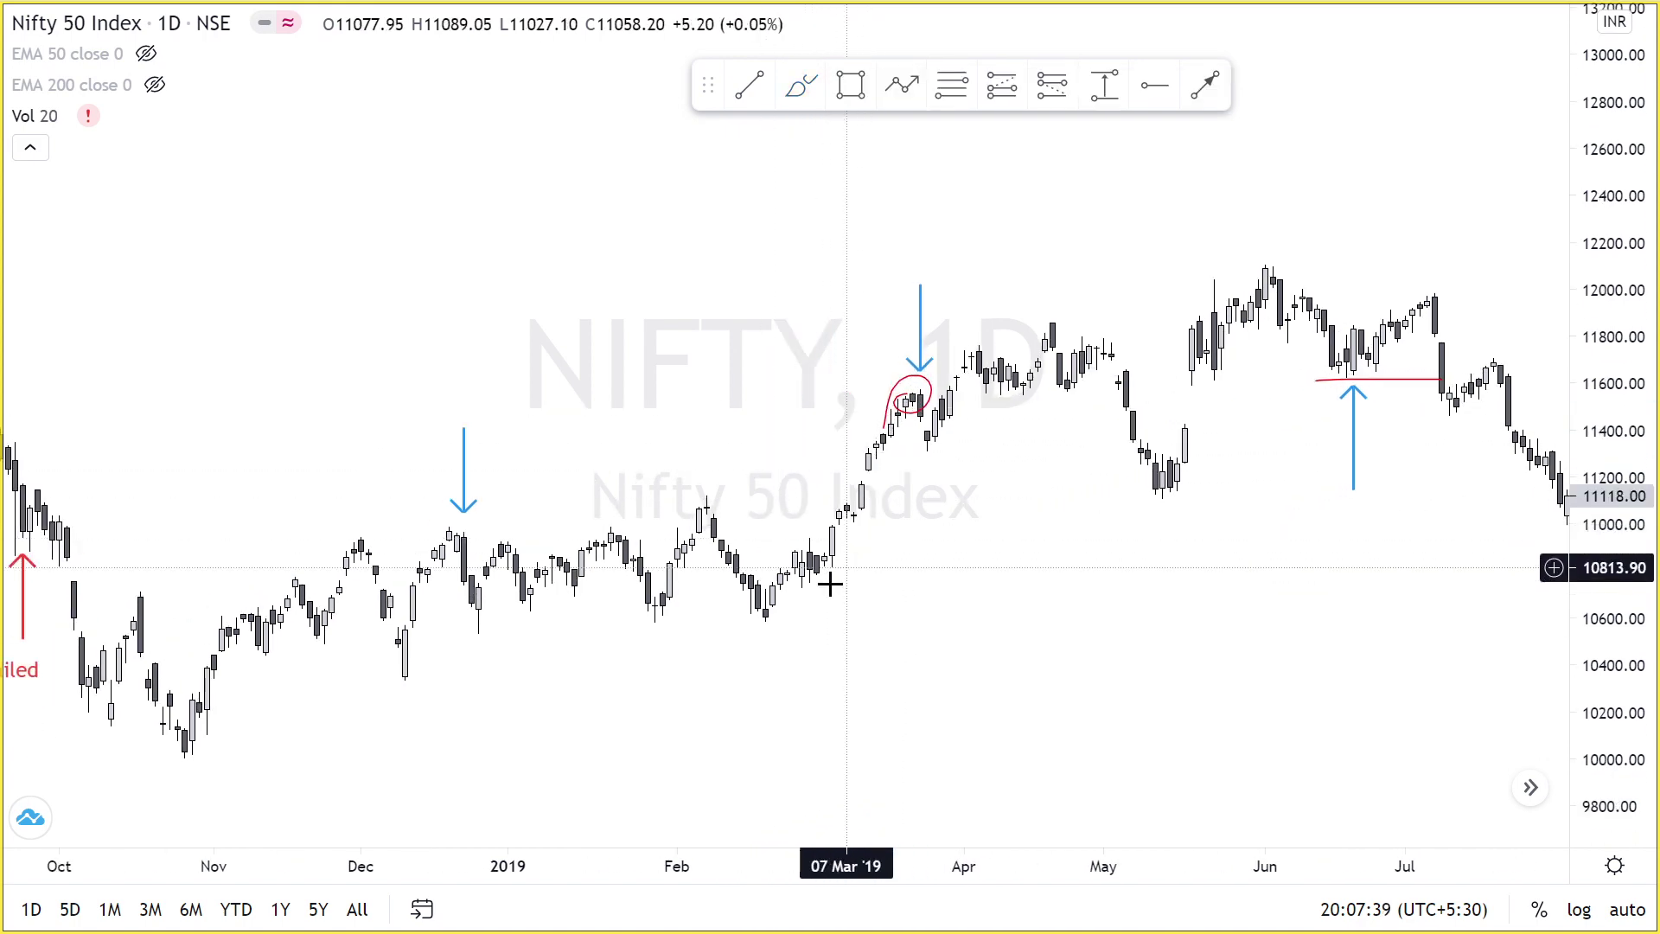
left_click_drag(667, 563, 854, 575)
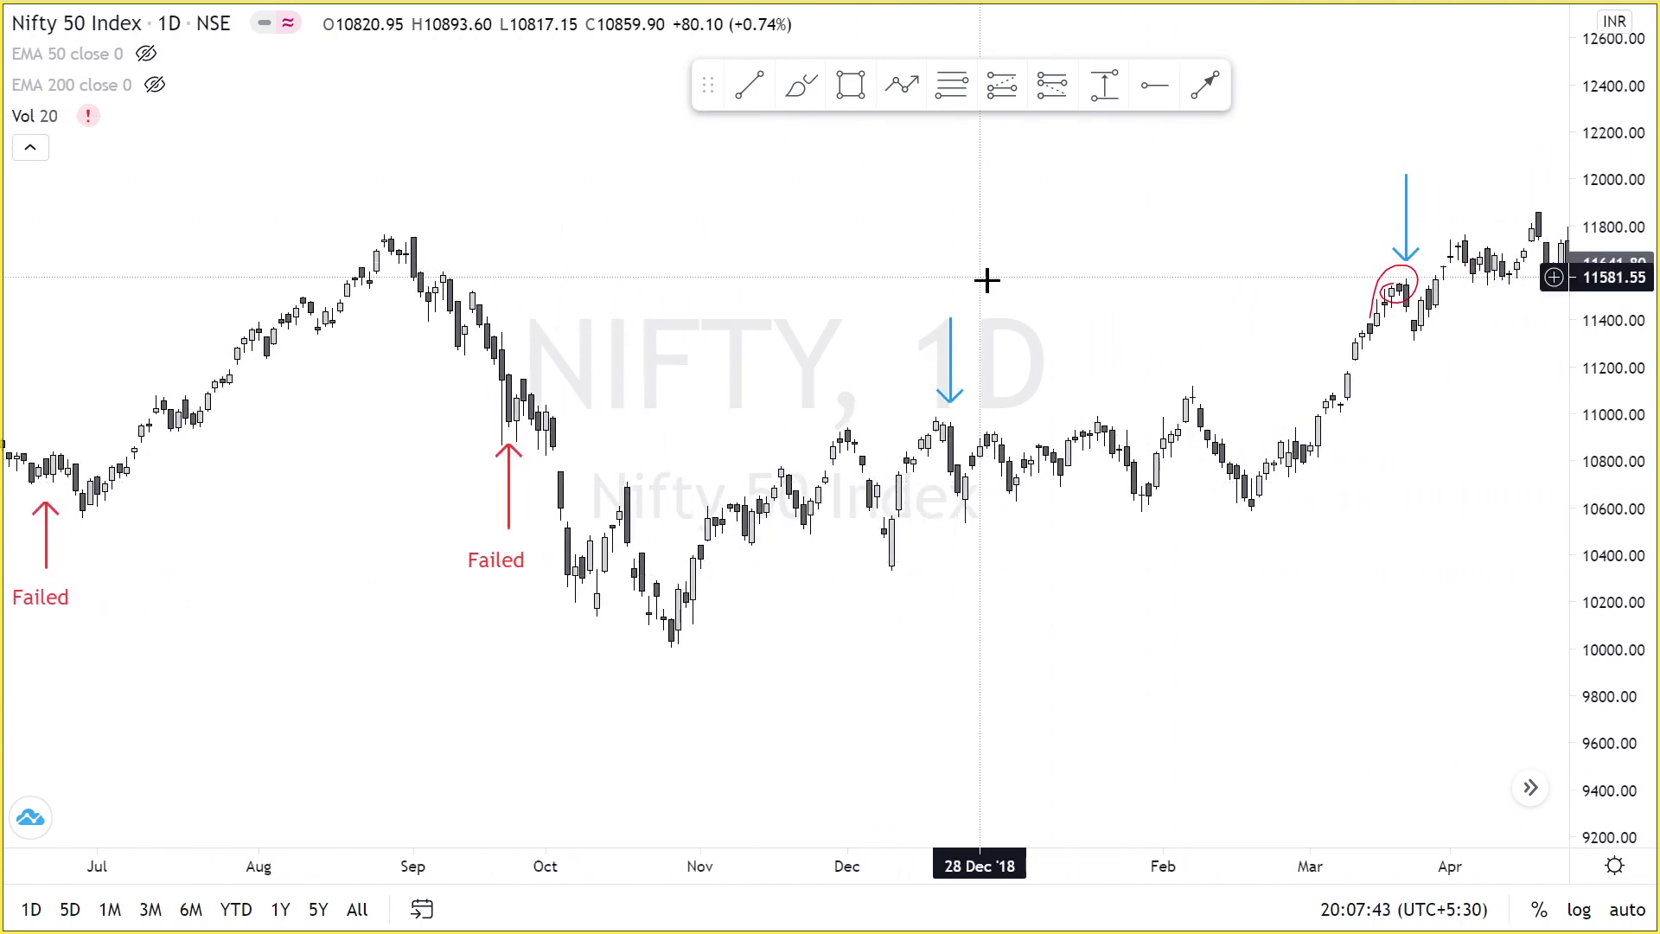
left_click_drag(986, 278, 733, 346)
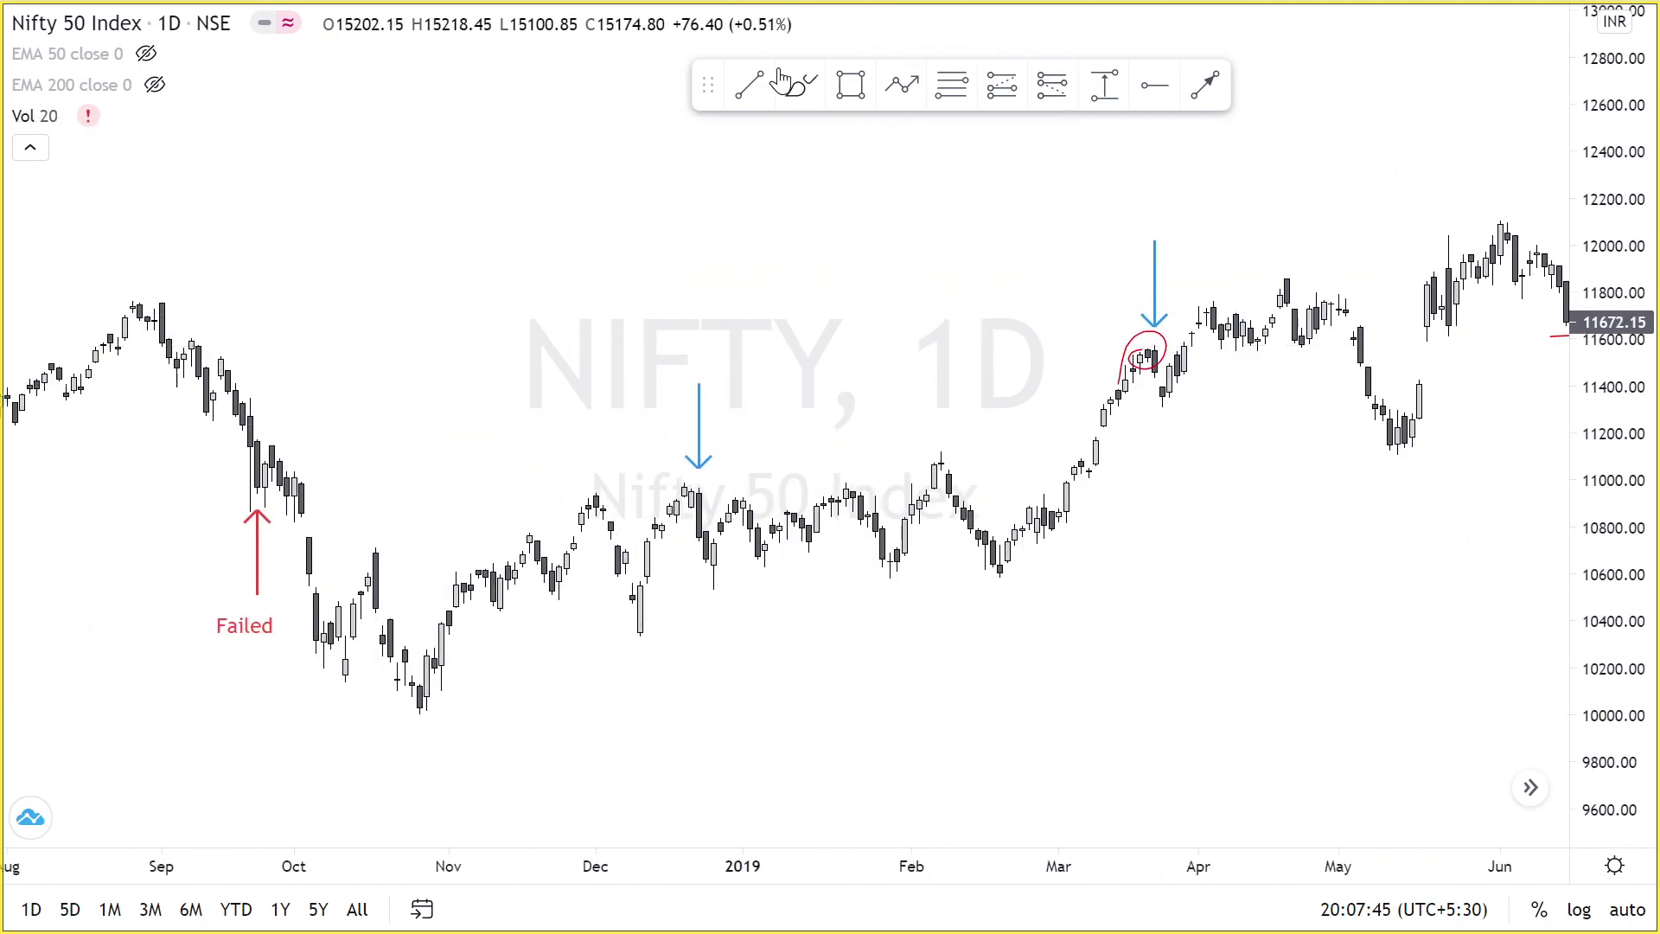
left_click_drag(641, 490, 992, 489)
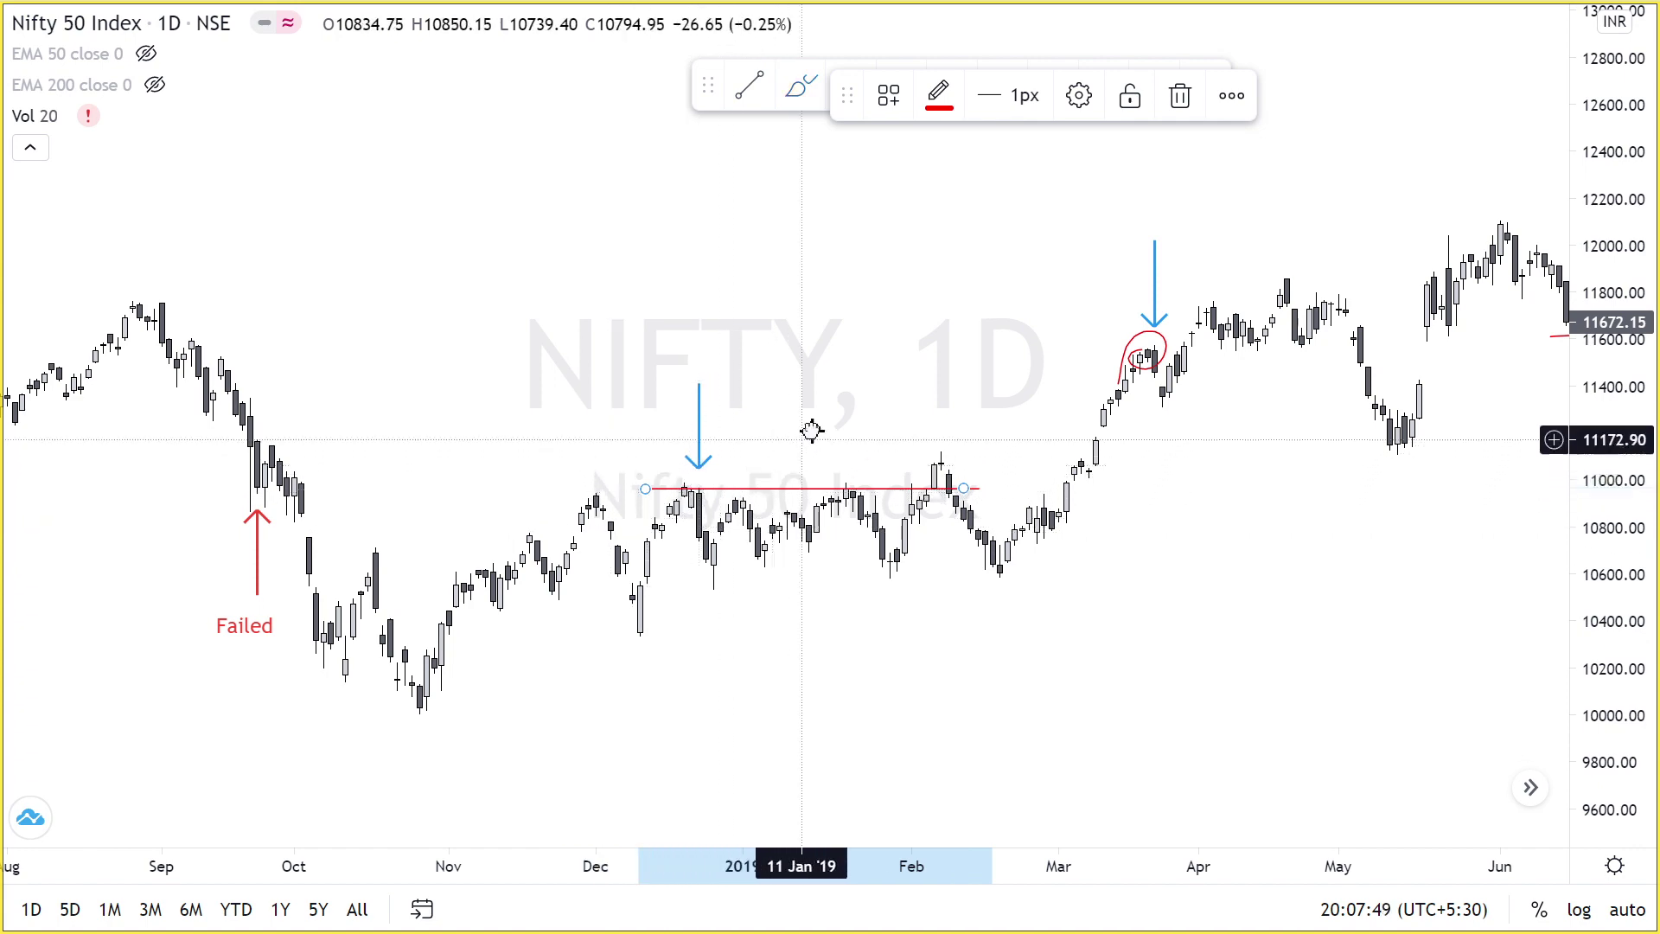
Examine the 2018 cycle dates labelled Failed in June and September, comparing price behaviour around each red arrow.
left_click_drag(807, 433, 1023, 458)
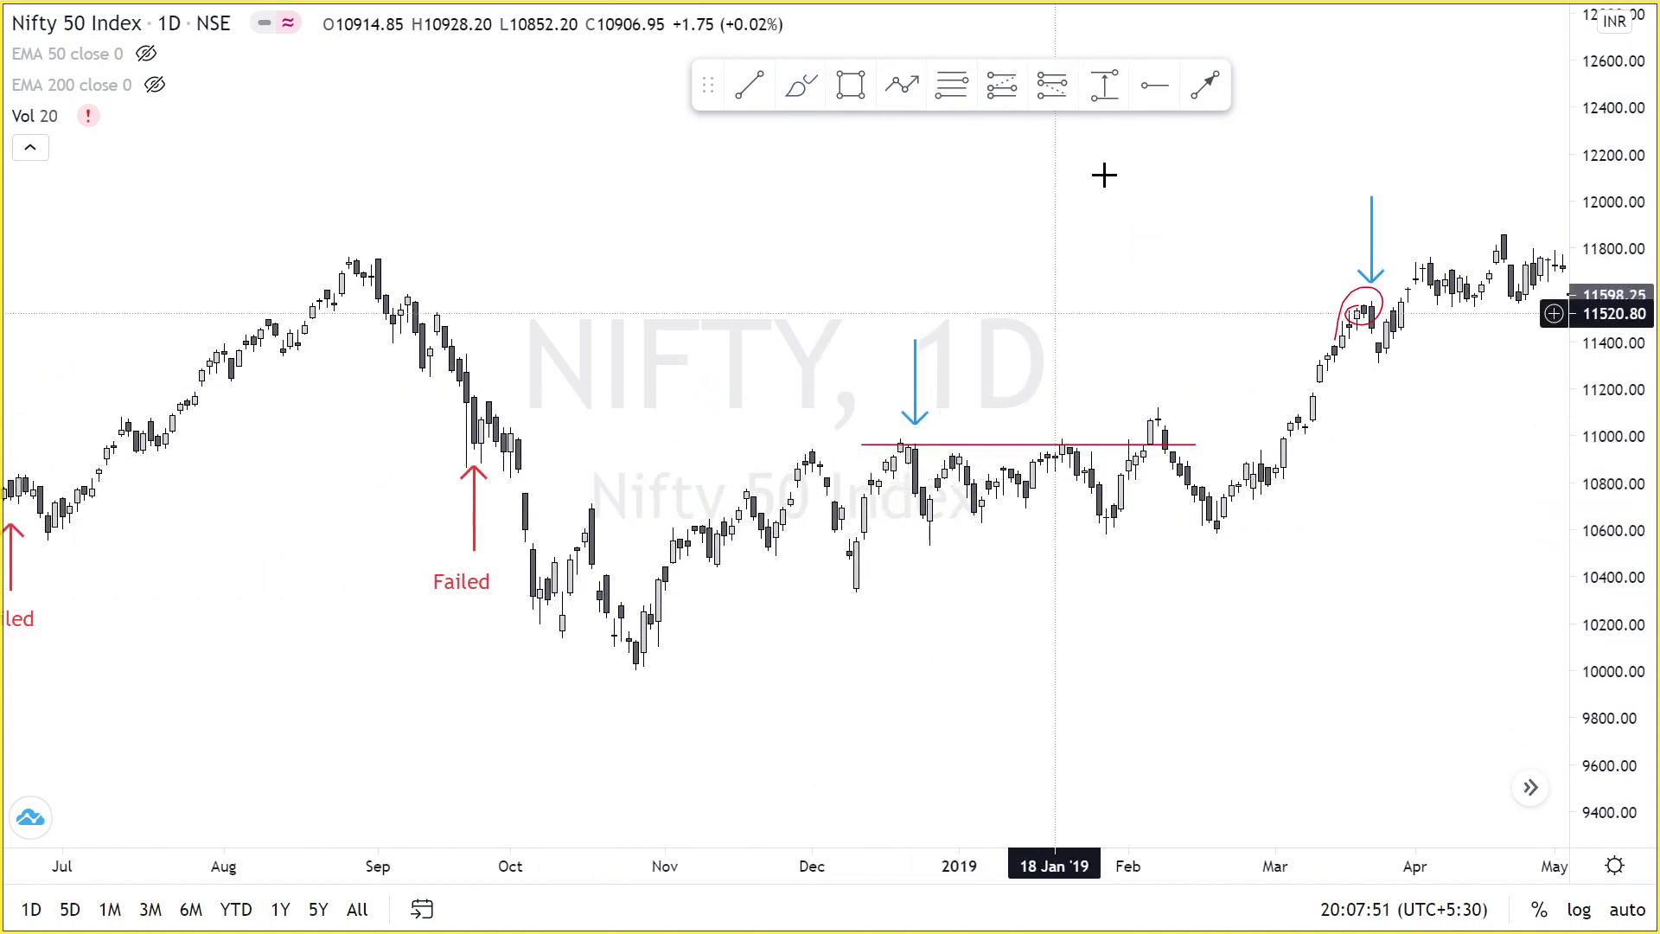
left_click_drag(971, 320, 1176, 501)
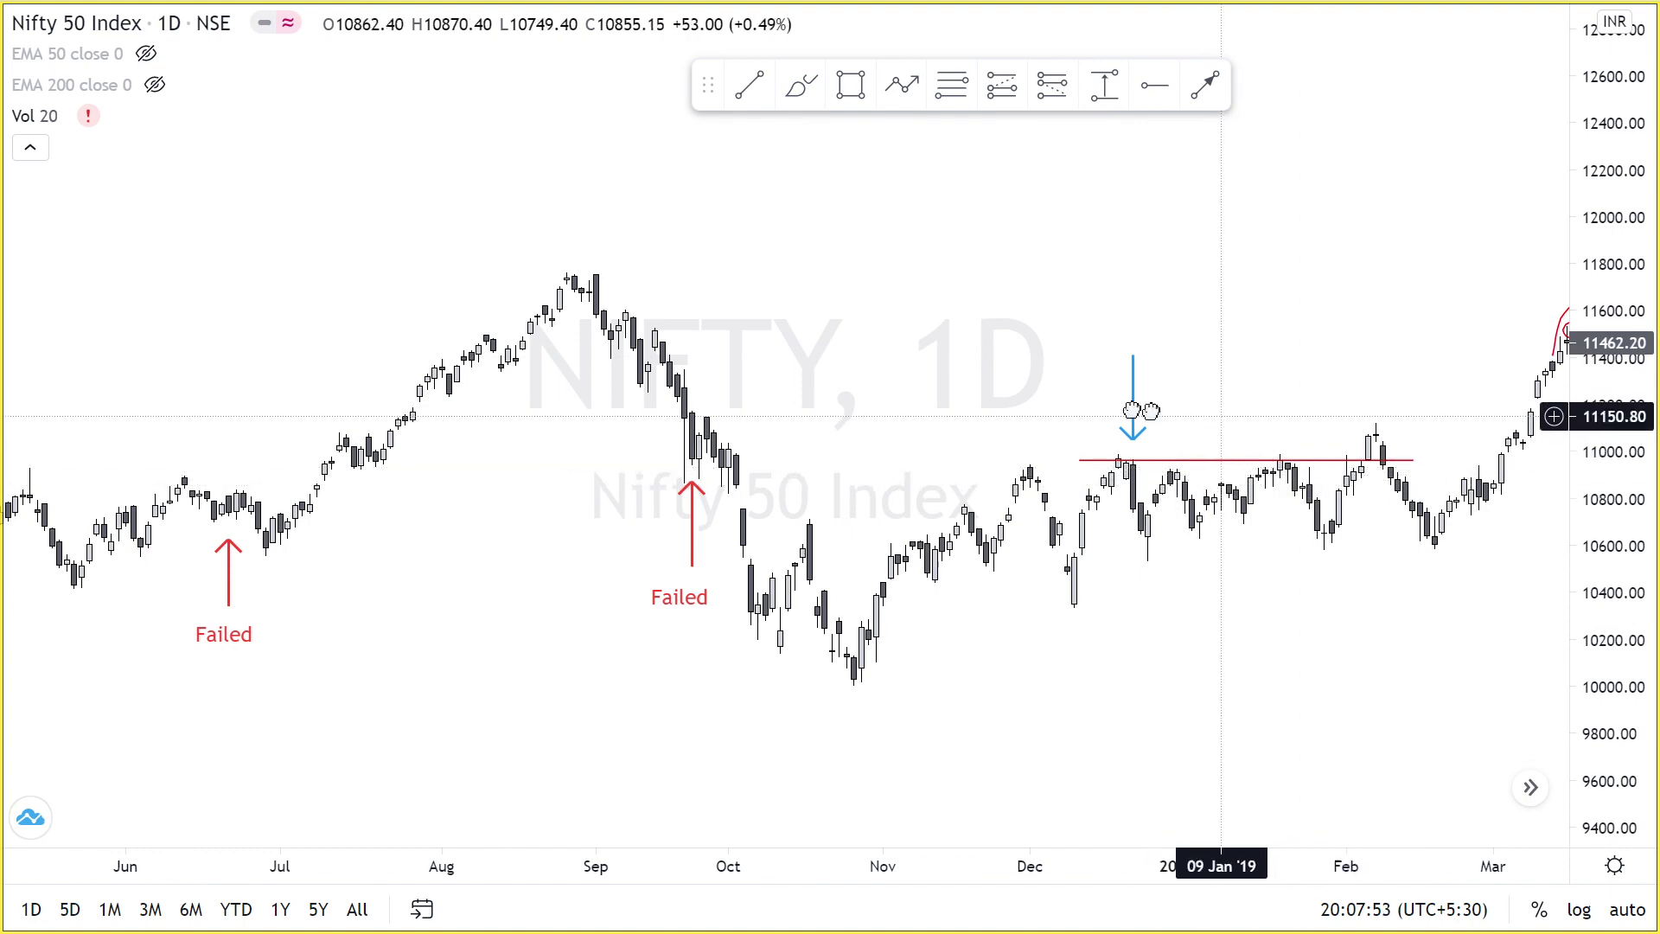
left_click_drag(1437, 421, 1216, 441)
left_click_drag(474, 444, 1148, 331)
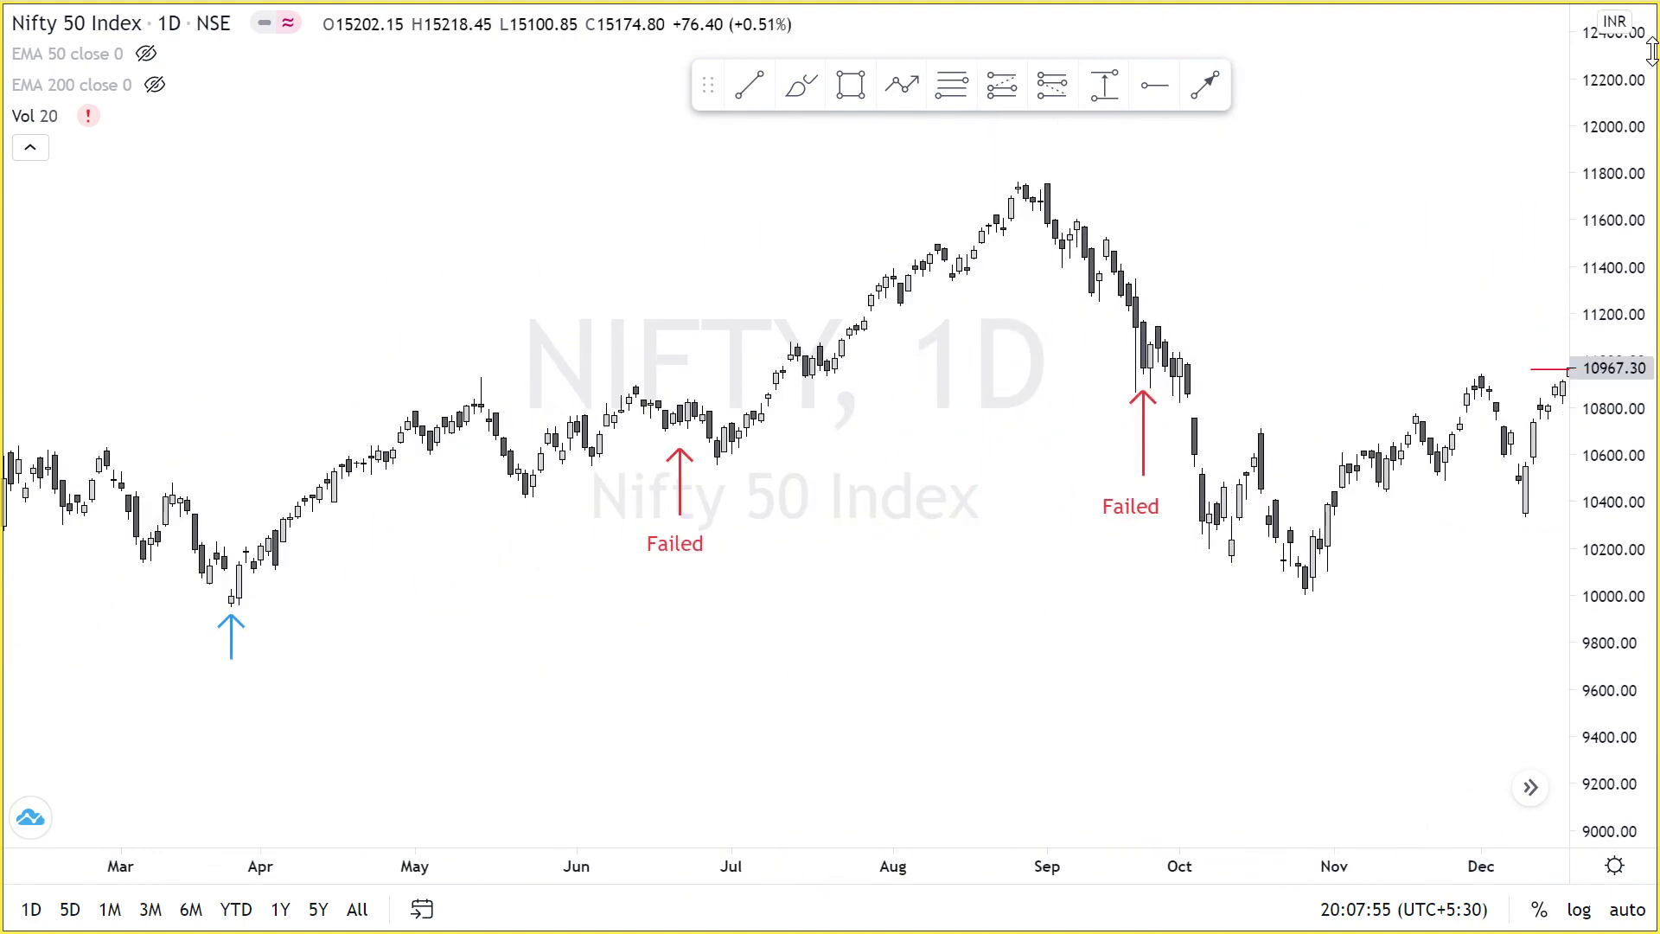
left_click_drag(1610, 333, 1610, 458)
left_click(719, 788)
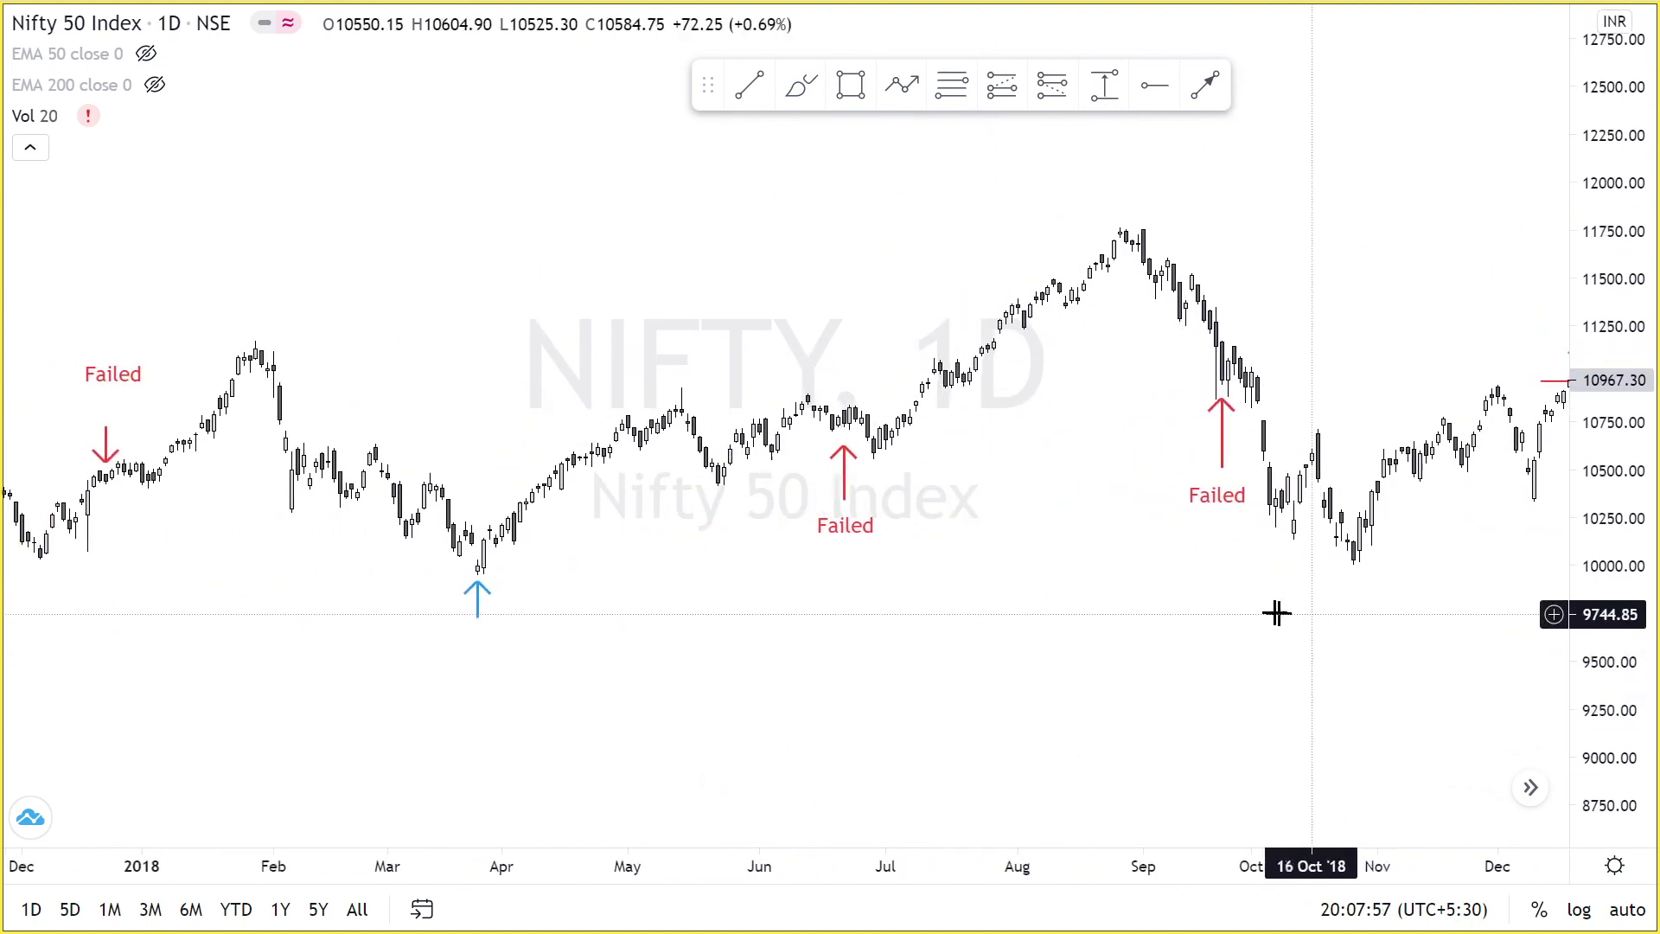
left_click_drag(1160, 597, 1044, 601)
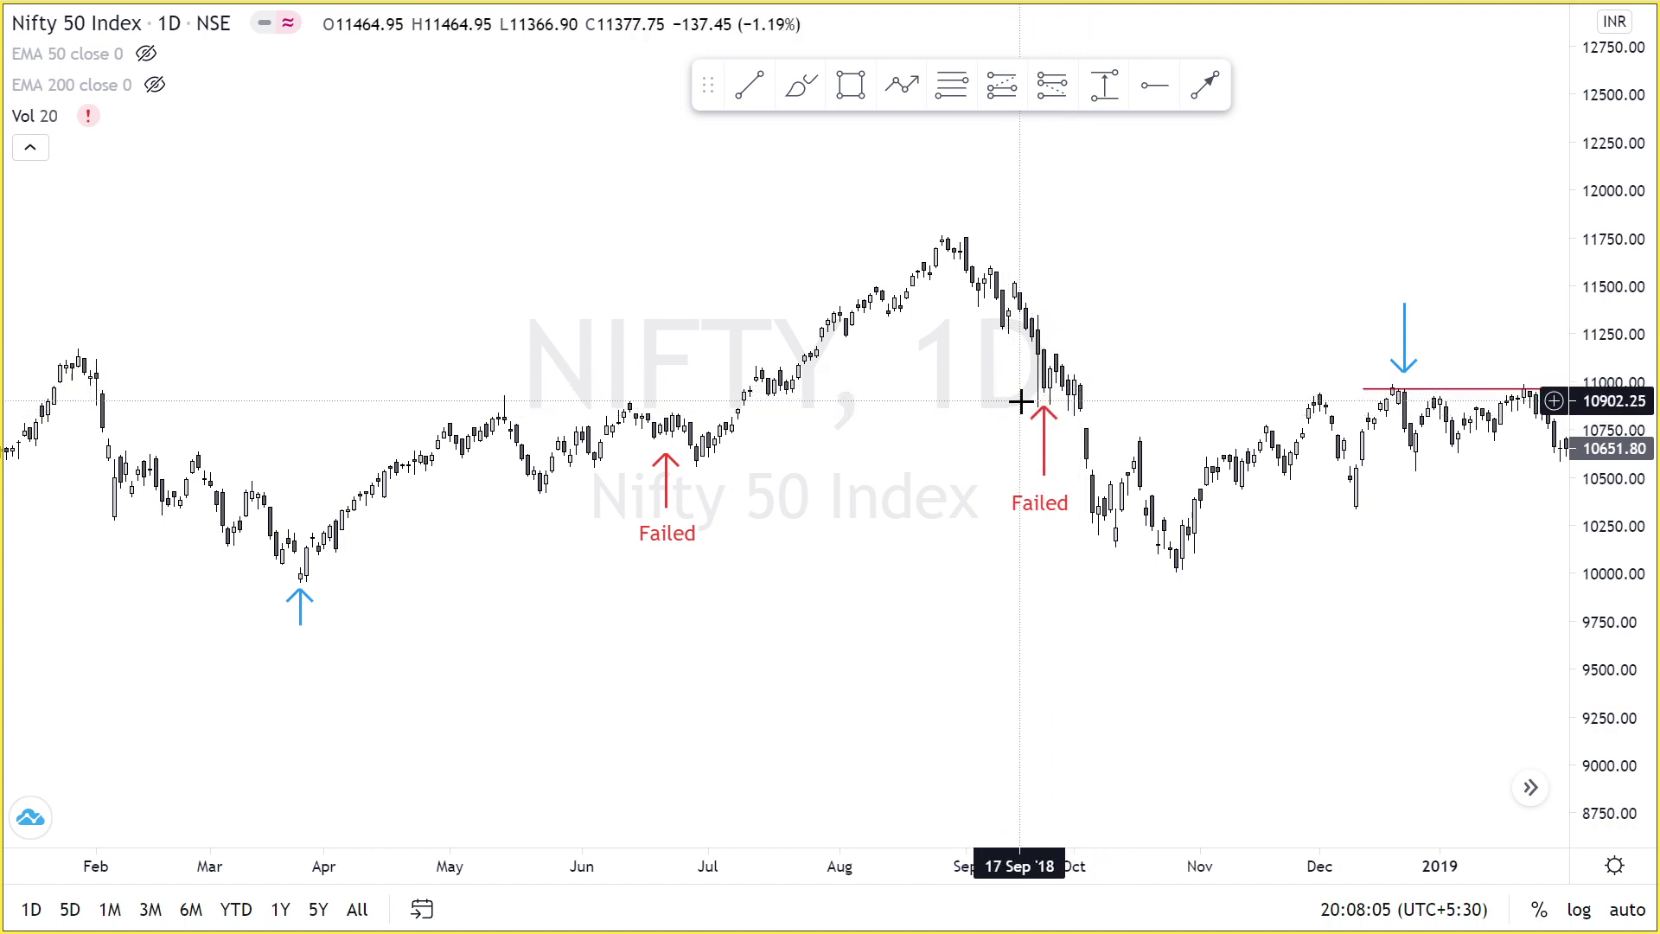
left_click_drag(1020, 401, 1310, 360)
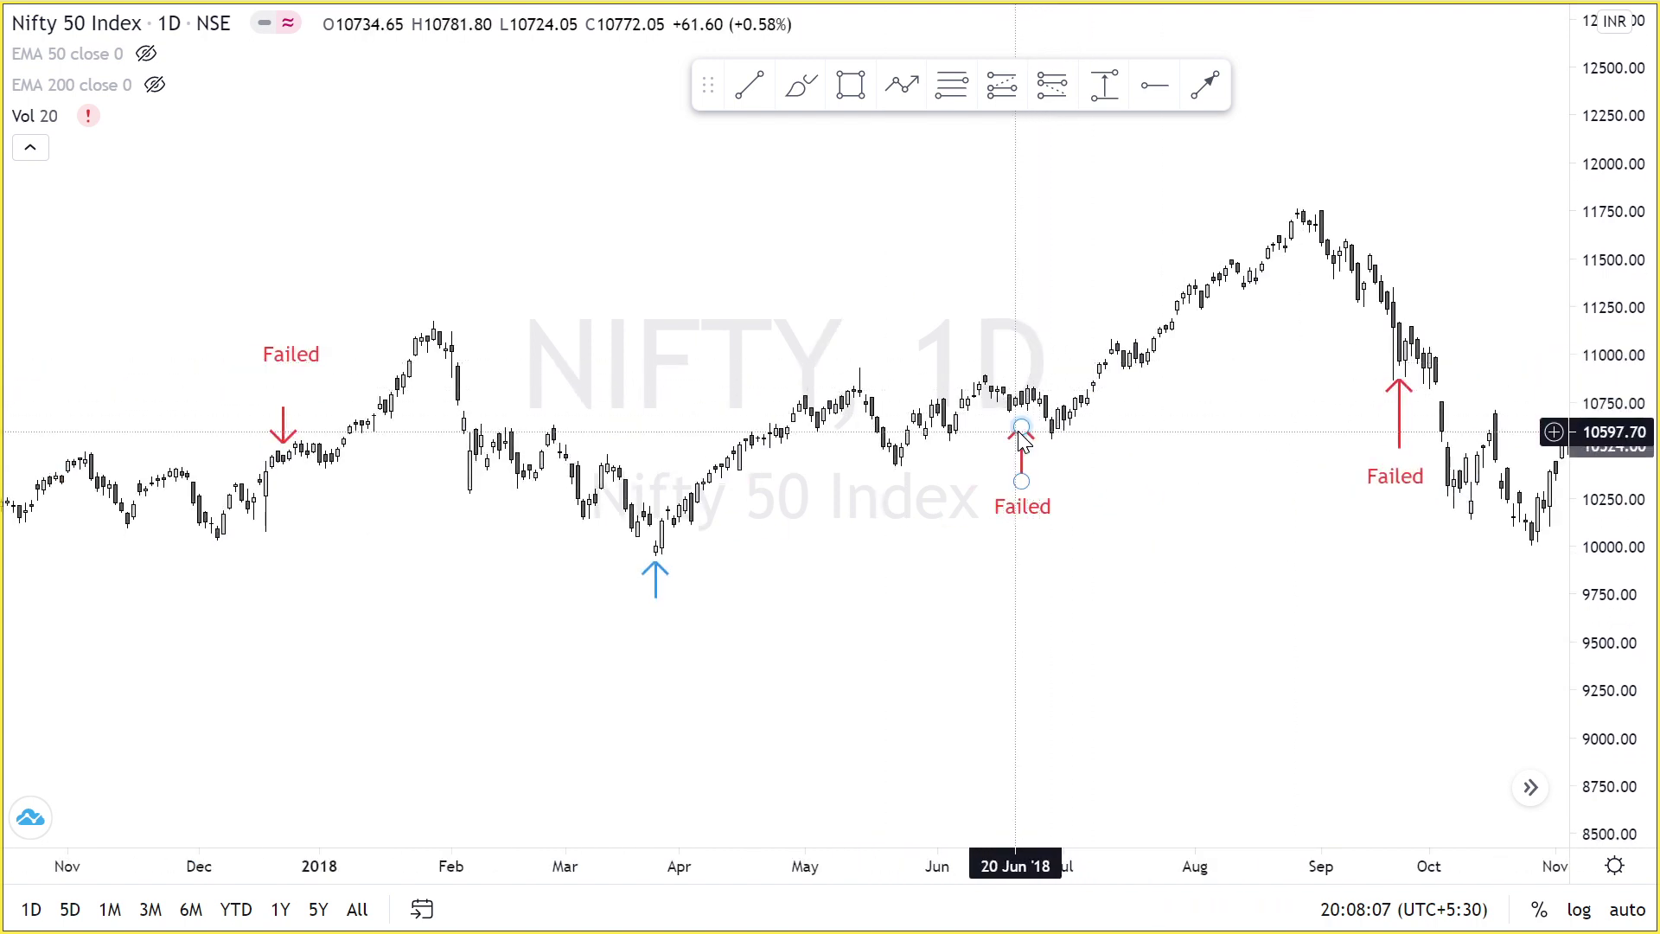
left_click_drag(1225, 448, 1155, 443)
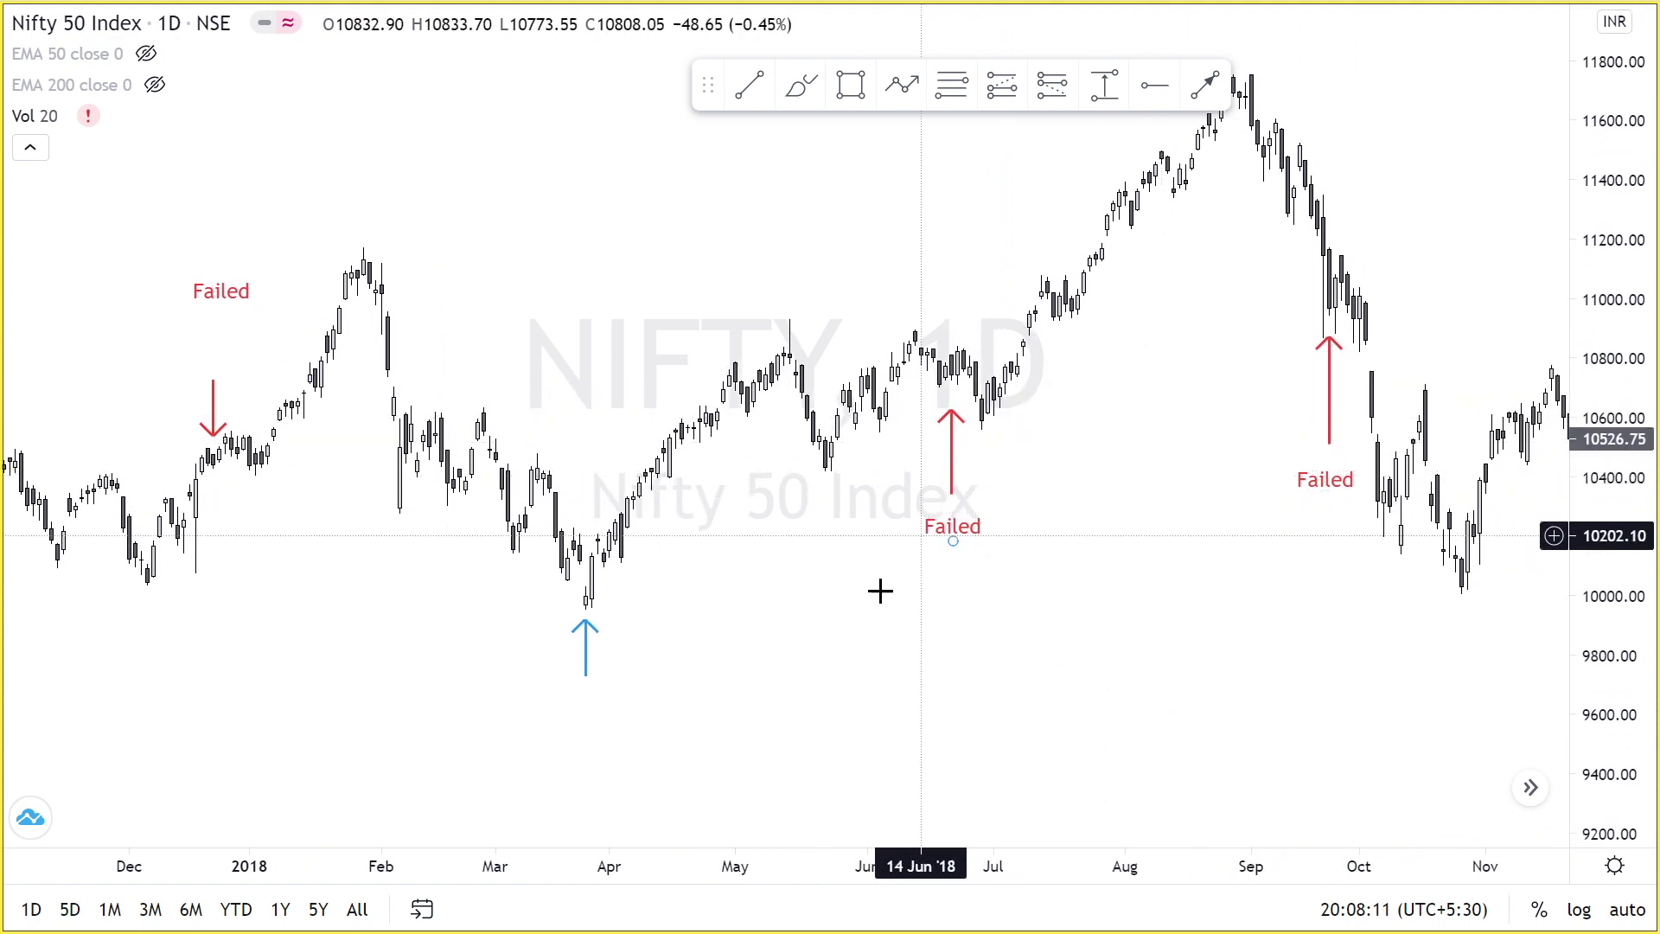
Brush a near-horizontal line under the arrow-marked March 2018 low and a rising arrow following the rally from it.
left_click_drag(882, 589, 1263, 567)
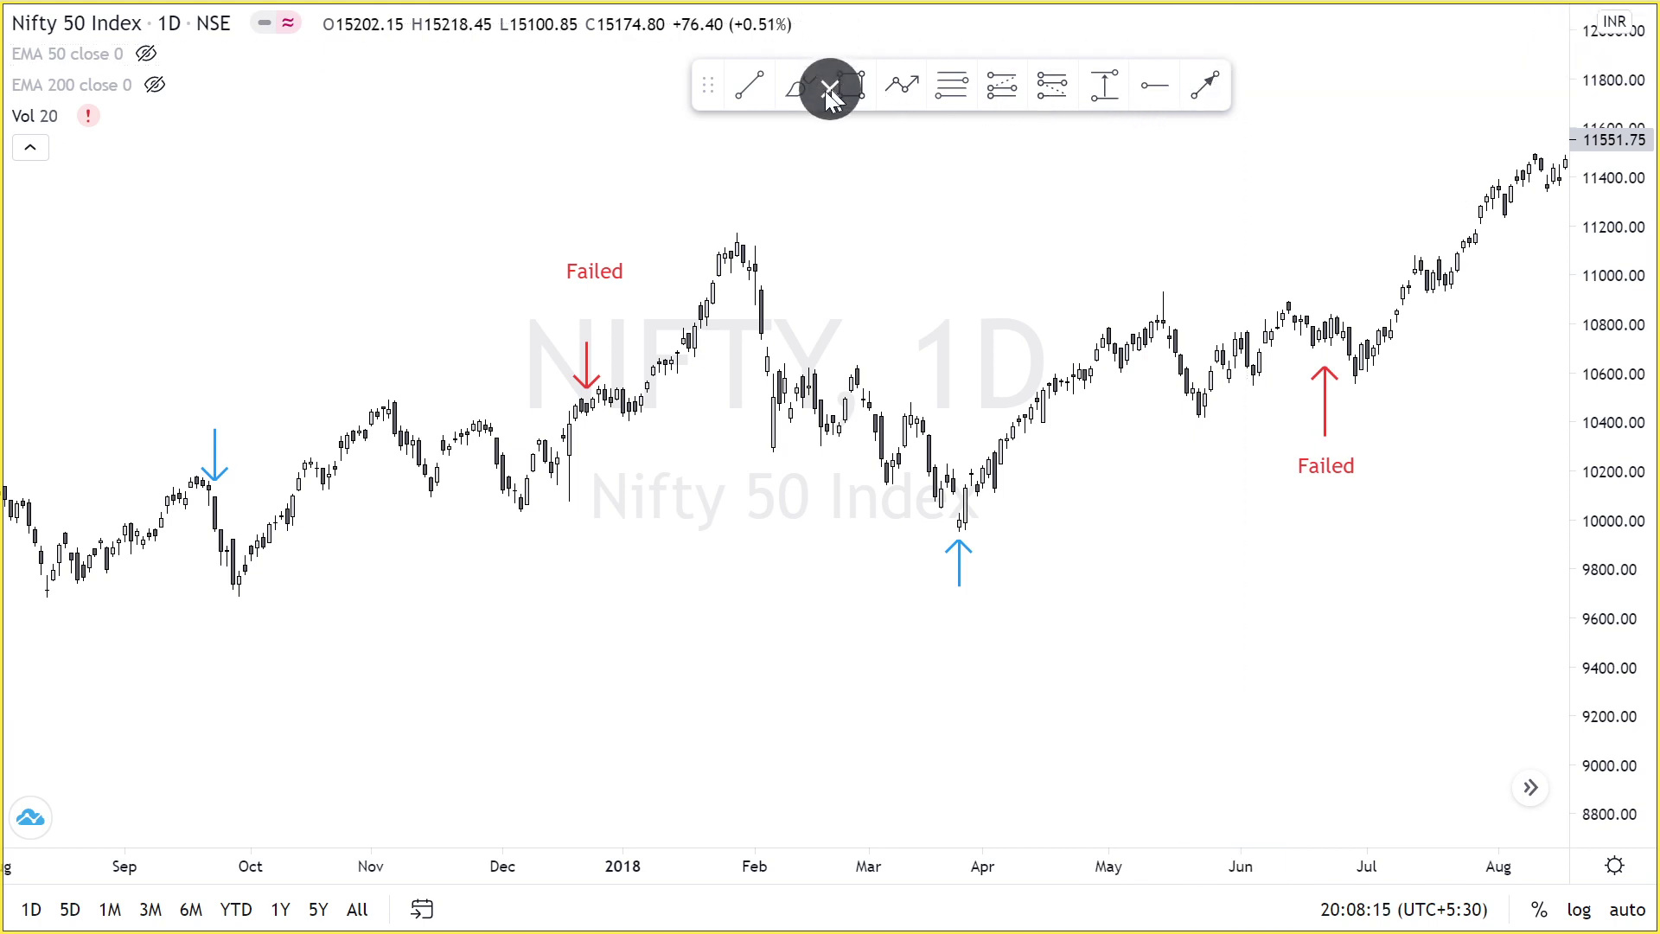
left_click_drag(1193, 599, 1063, 640)
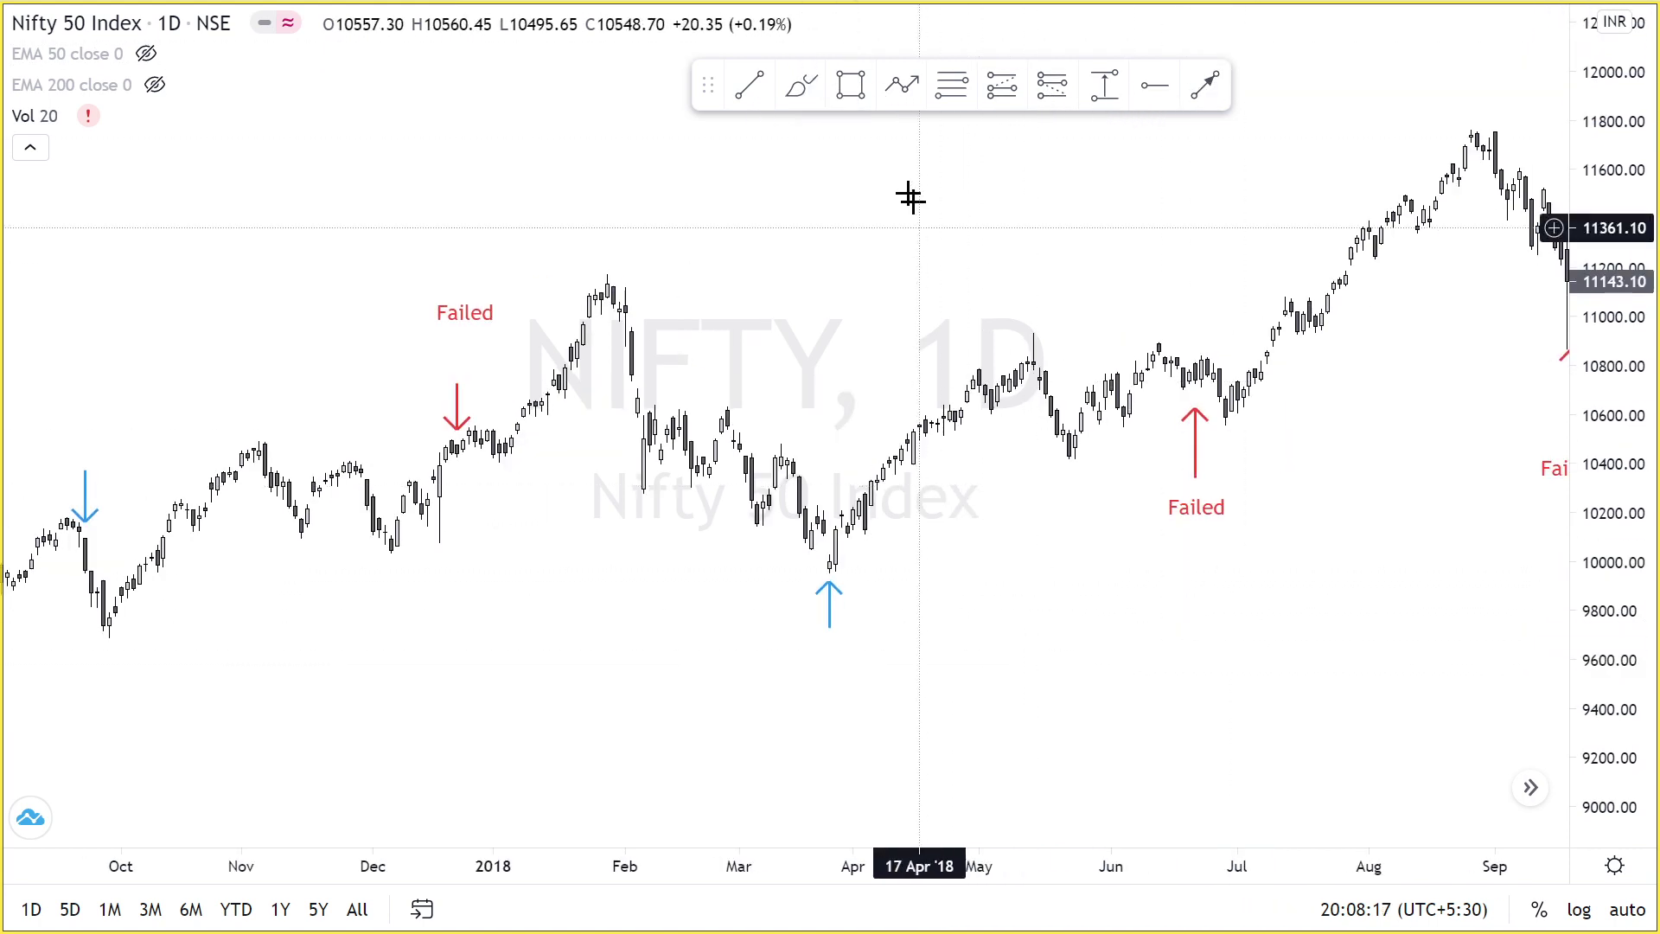
left_click(801, 84)
left_click_drag(752, 571, 1140, 589)
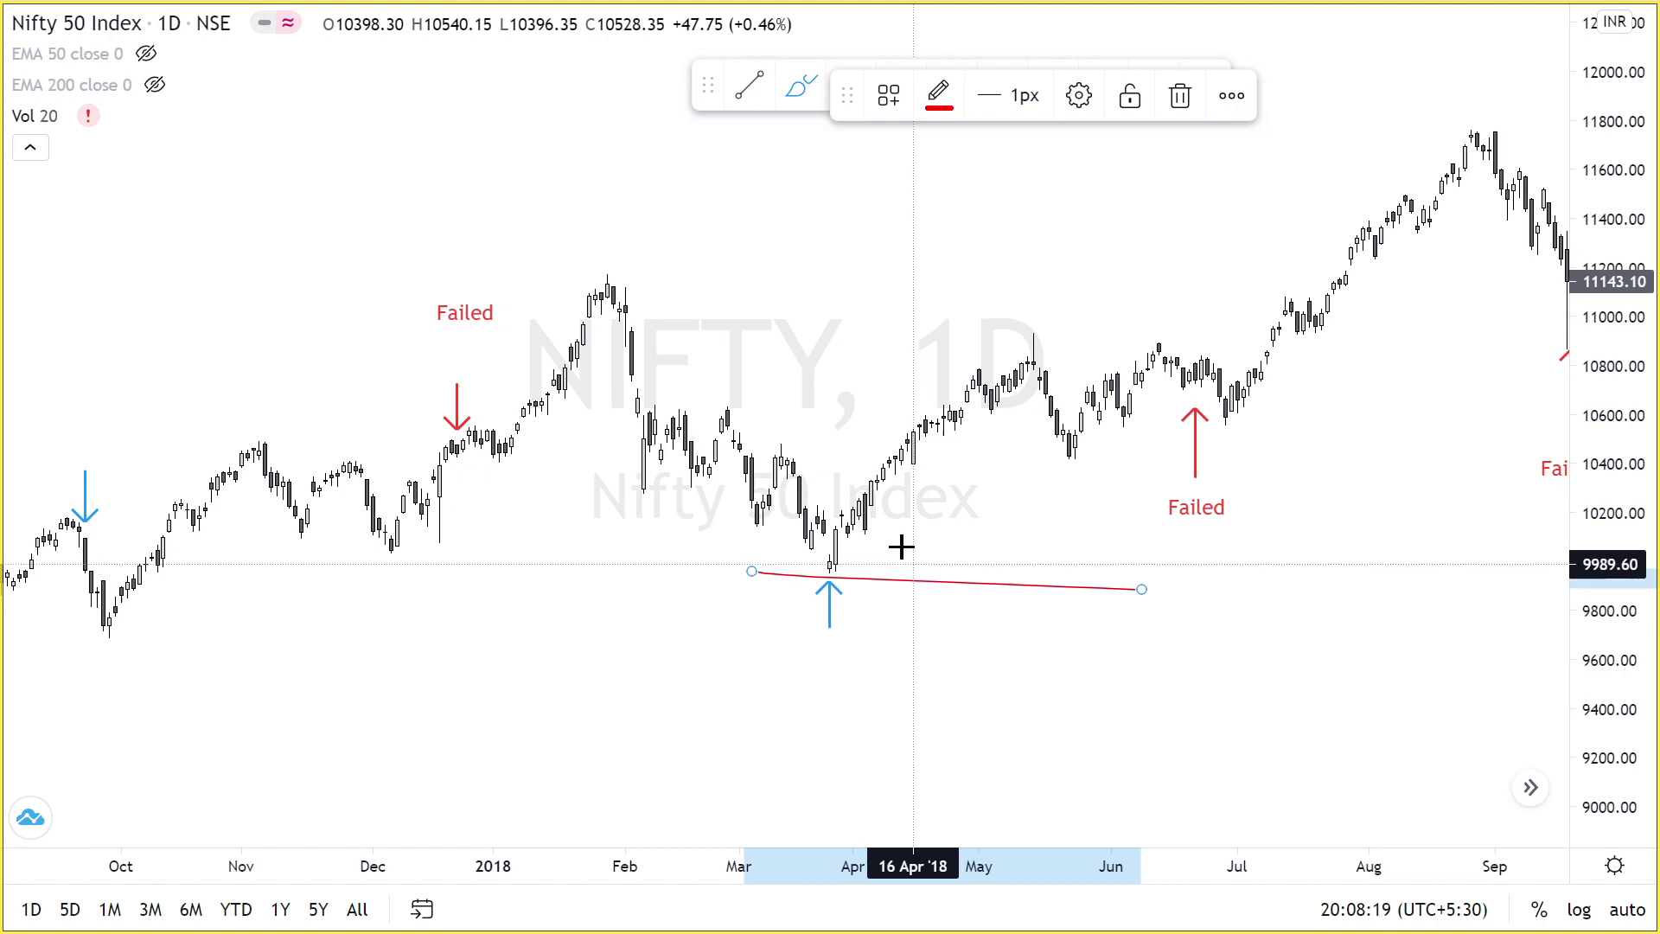
mouse_move(859, 573)
left_mouse_down()
mouse_move(1045, 387)
mouse_move(1075, 444)
left_mouse_up()
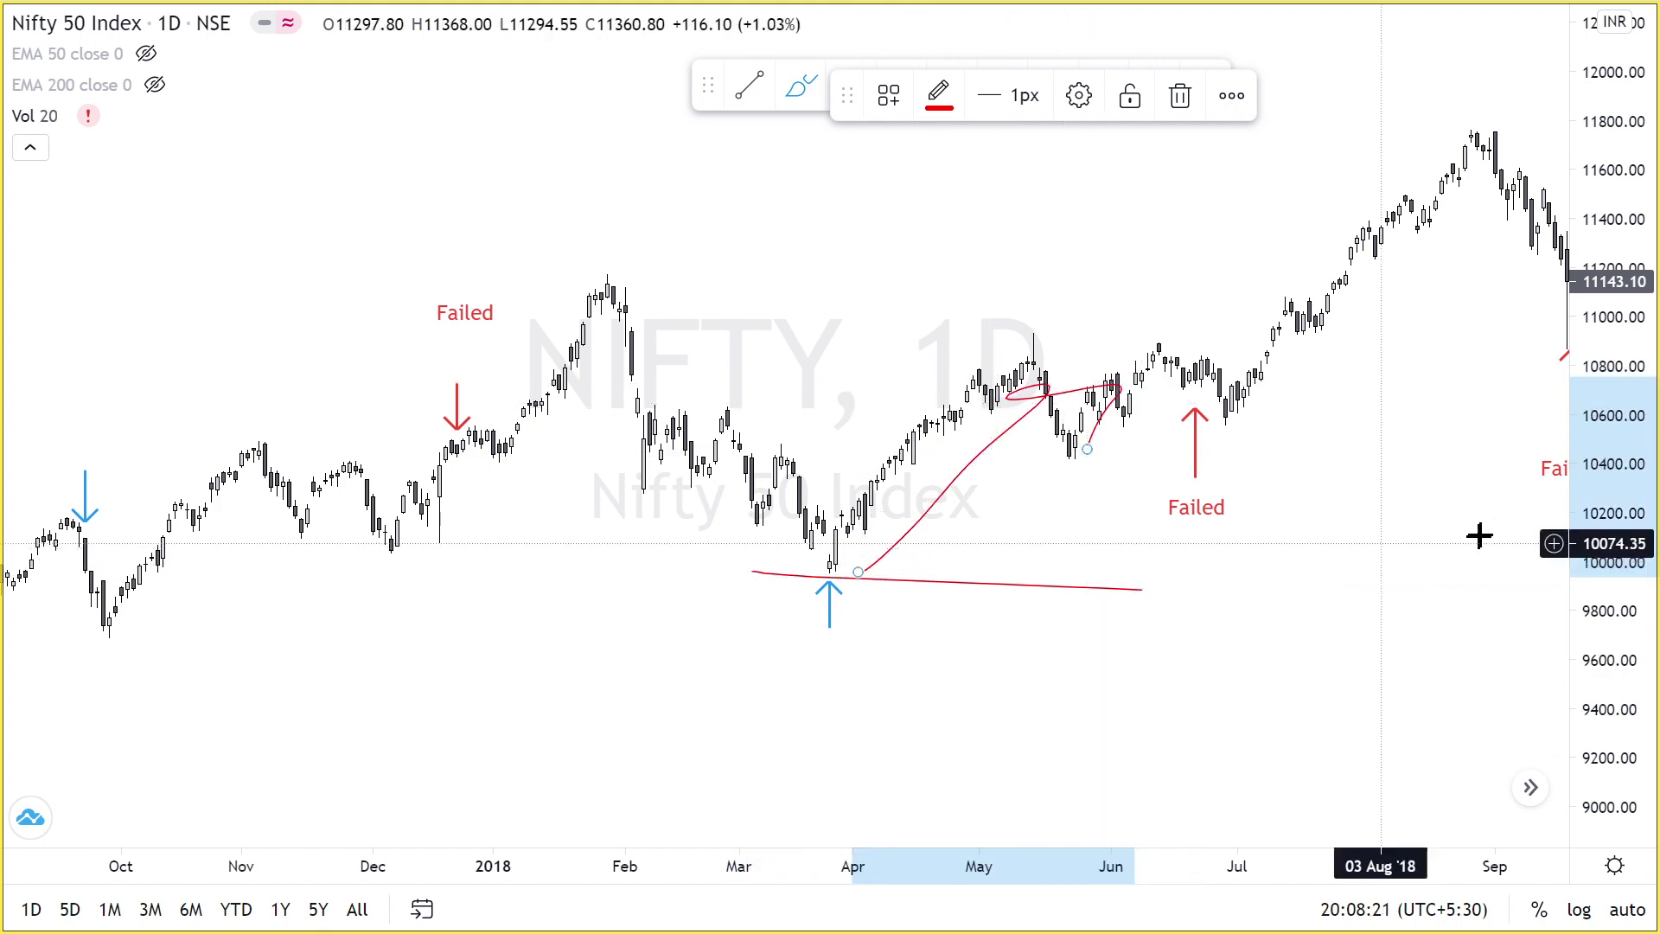
Examine the December 2017 date labelled Failed and the arrow-marked March, June and September 2017 candles.
left_click_drag(1430, 553, 1104, 662)
left_click_drag(586, 327, 1145, 349)
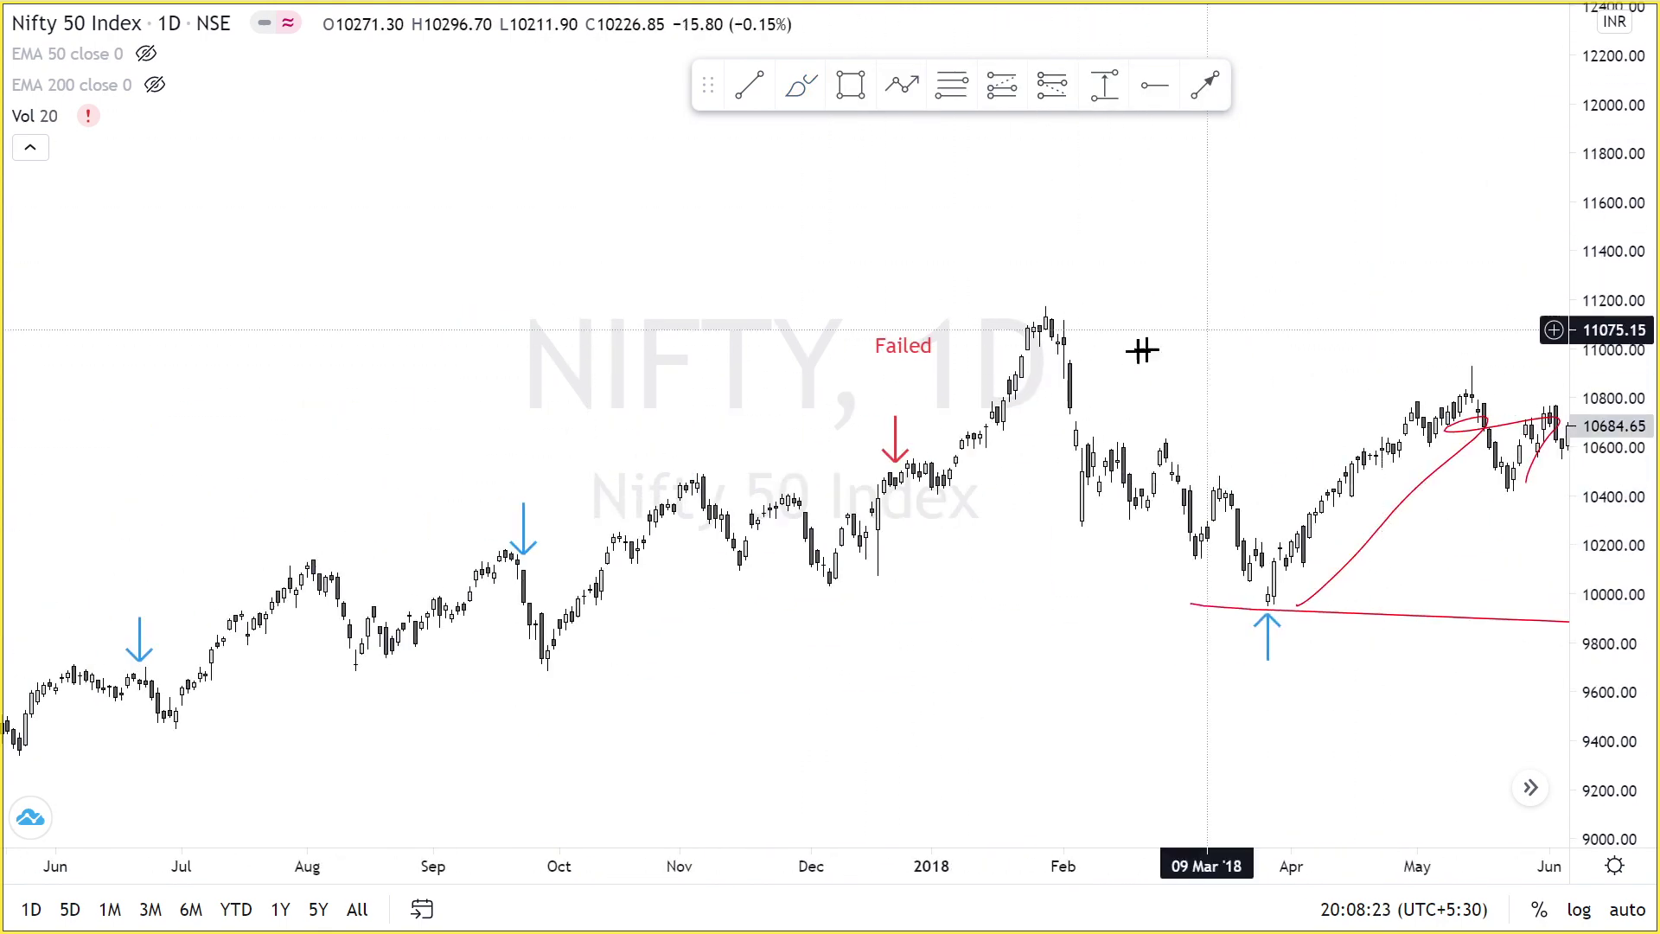
left_click_drag(975, 456, 360, 492)
left_click_drag(1332, 509, 605, 518)
left_click_drag(756, 581, 1333, 624)
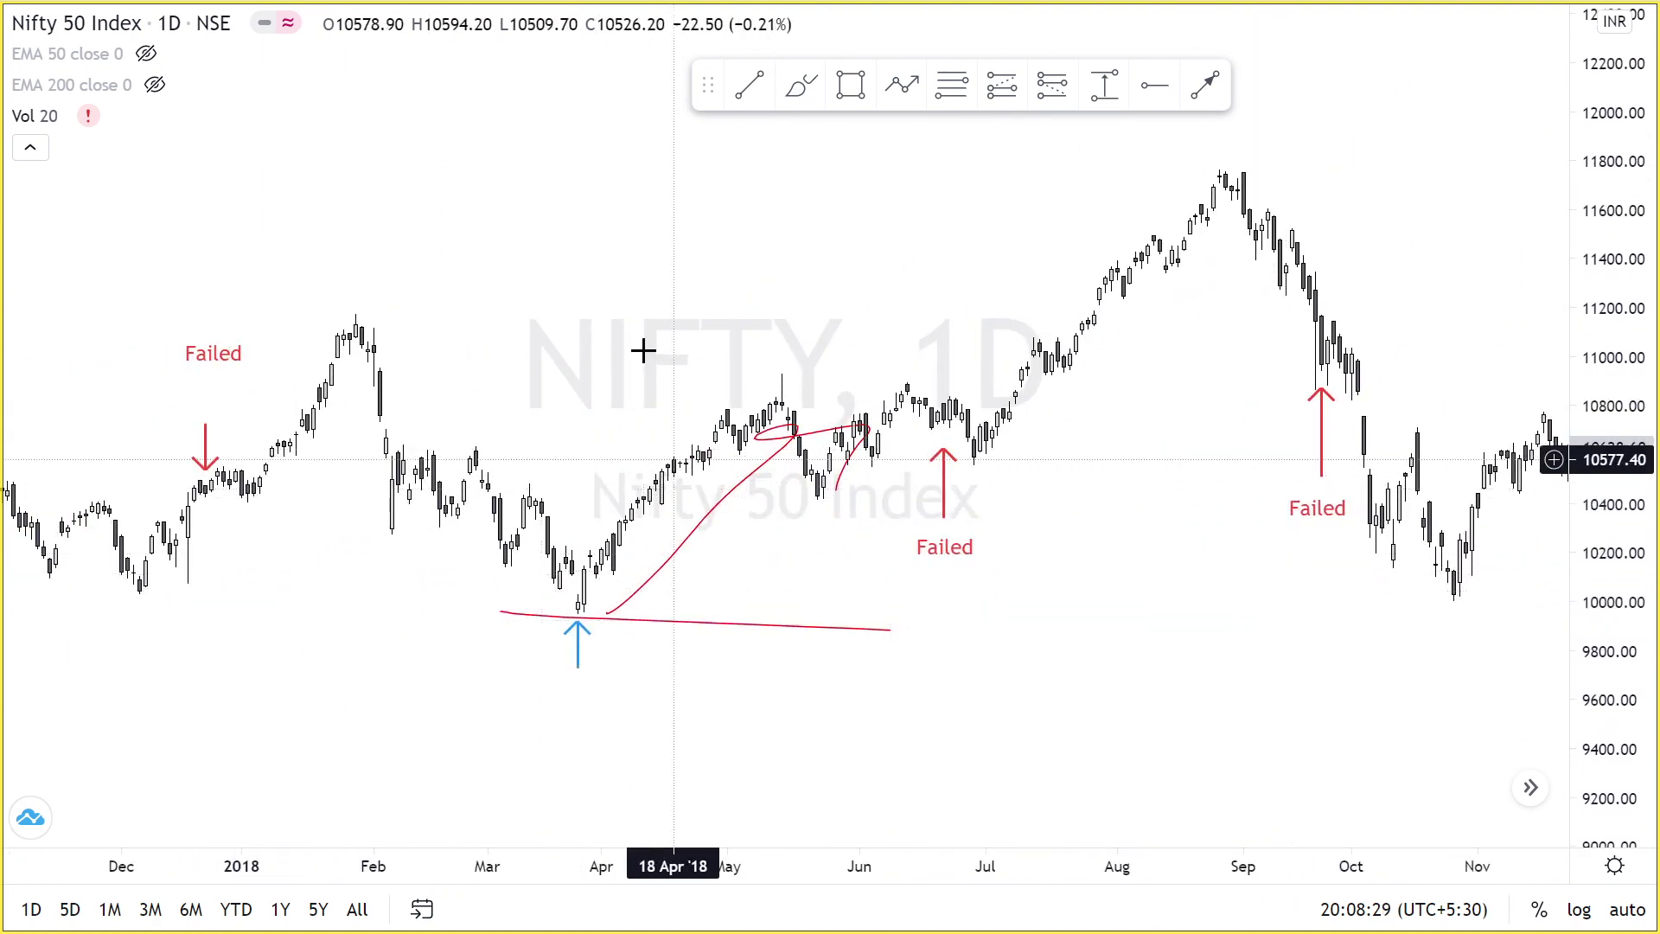
left_click_drag(749, 348, 1272, 255)
left_click_drag(891, 423, 1357, 424)
left_click_drag(1096, 492, 1150, 439)
left_click_drag(1600, 623, 1600, 452)
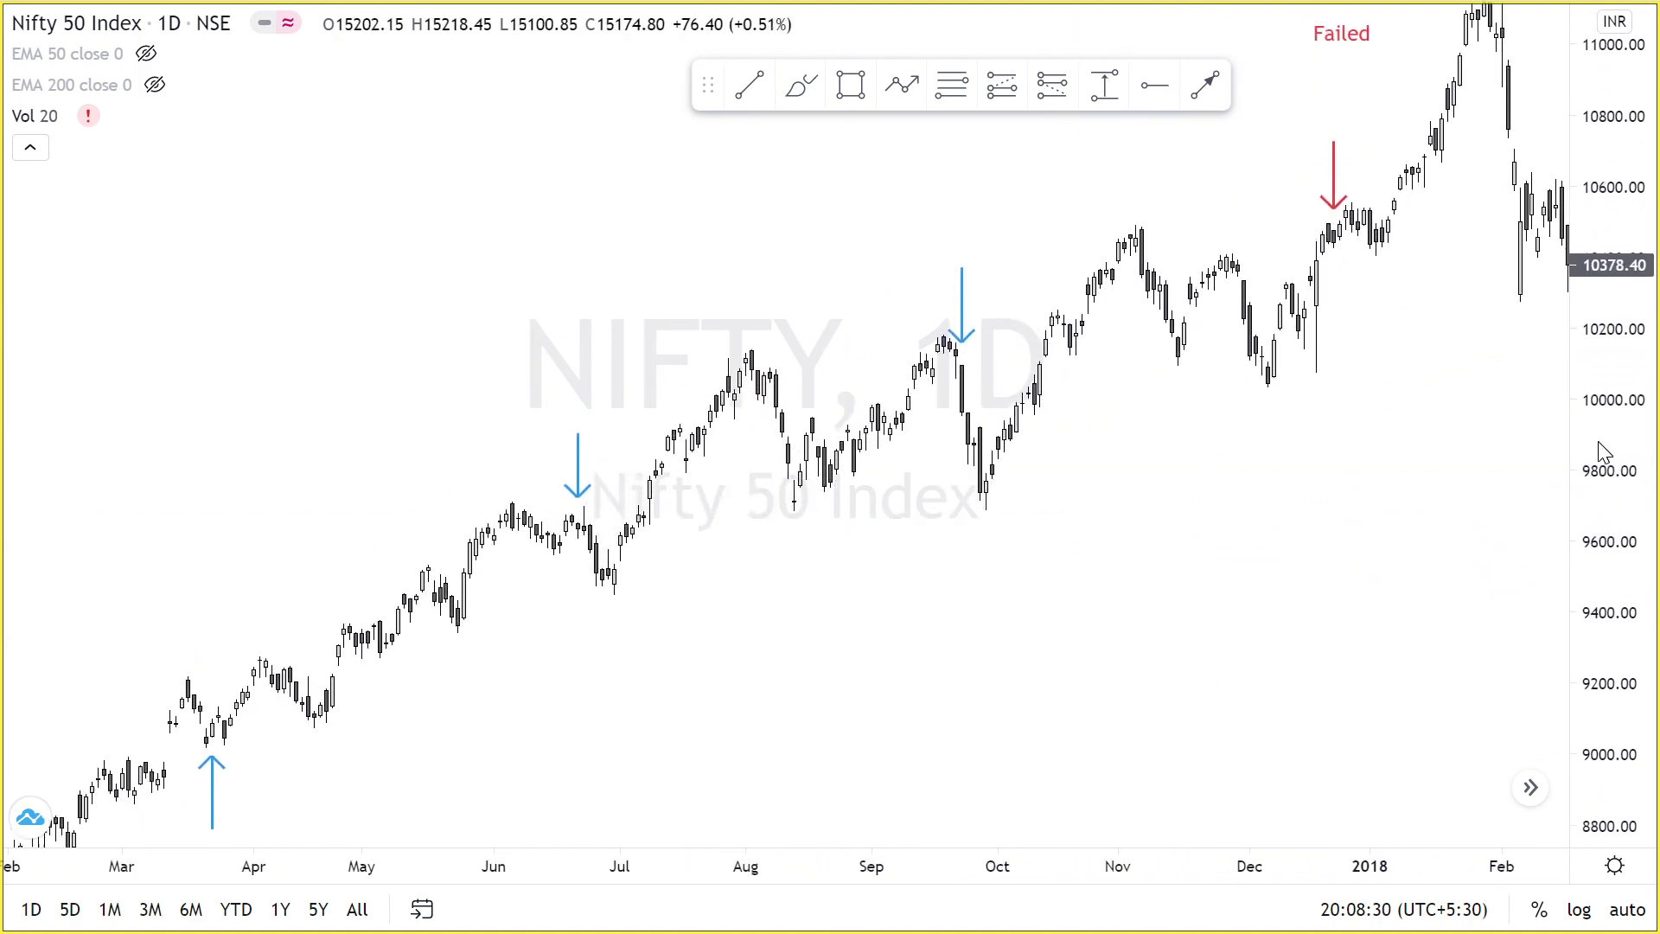
Brush an ellipse and down arrow at the arrow-marked September 2017 top and a short line across the June 2017 high.
left_click_drag(1403, 339, 1088, 415)
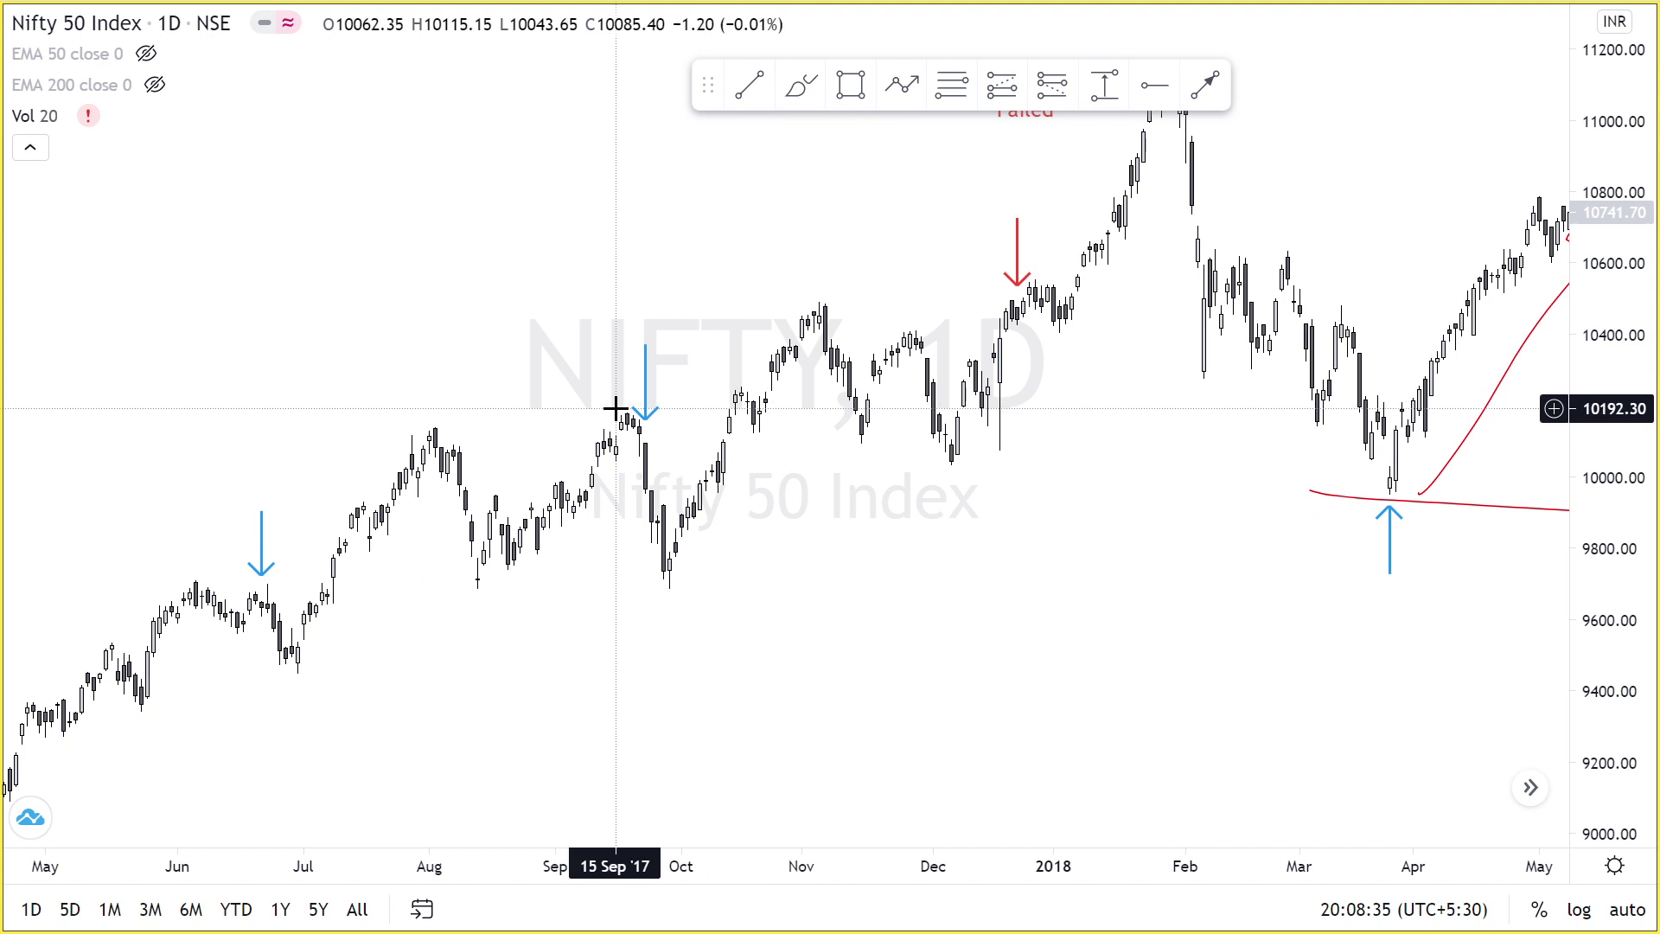
mouse_move(586, 414)
left_mouse_down()
mouse_move(789, 433)
mouse_move(794, 416)
mouse_move(760, 600)
mouse_move(786, 576)
left_mouse_up()
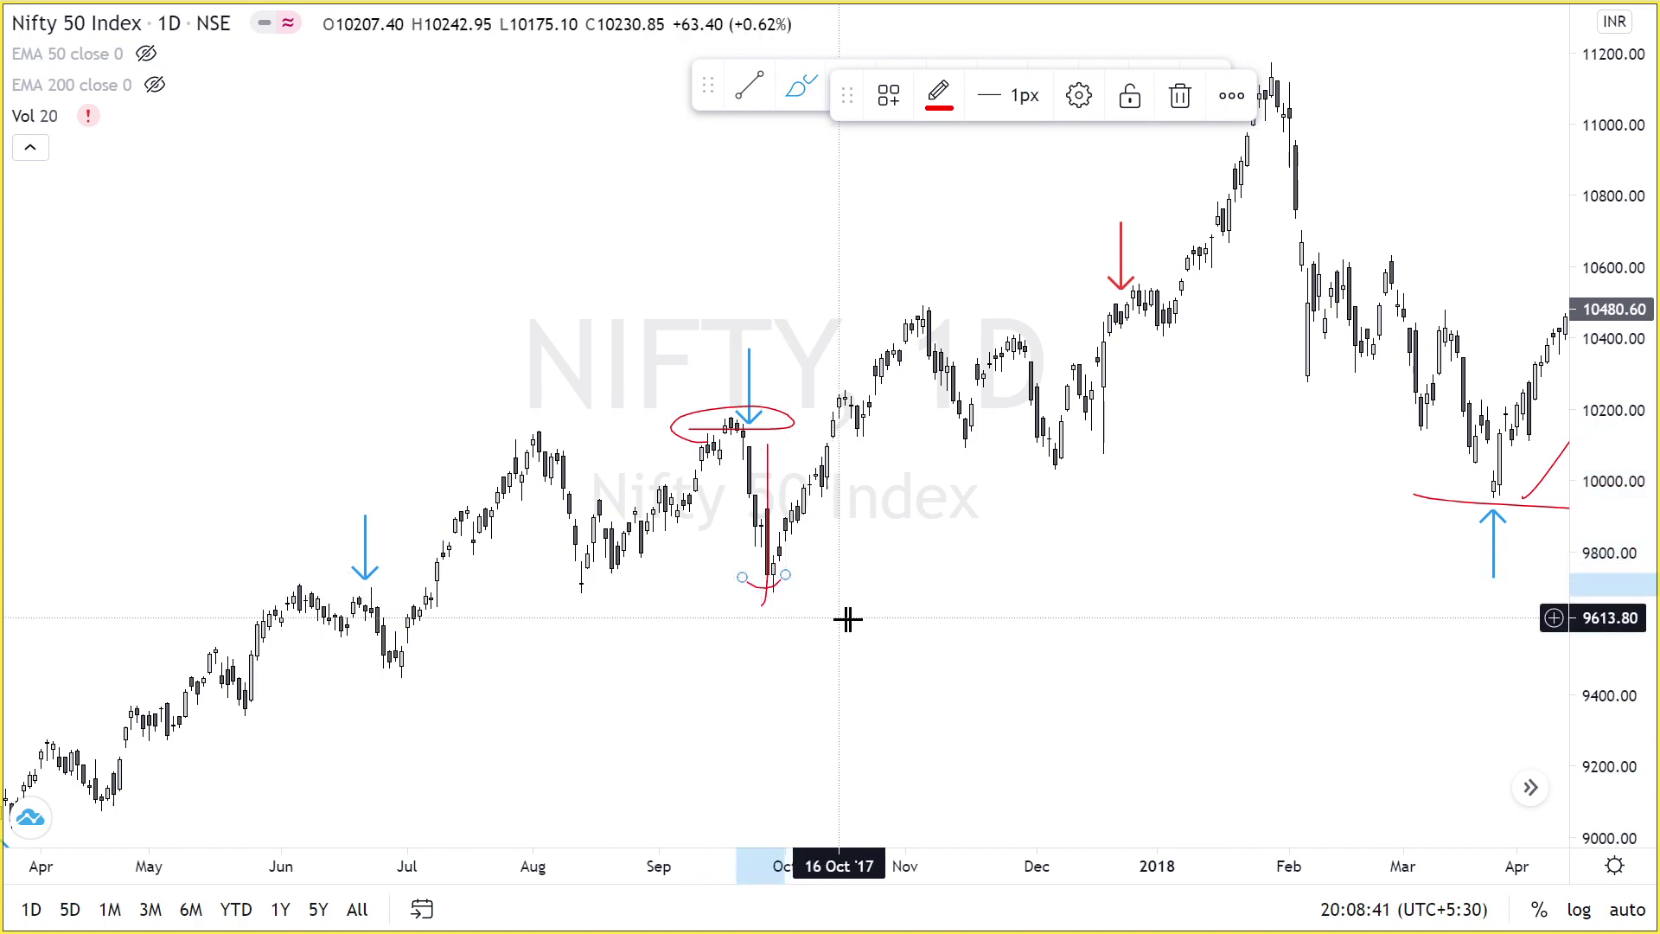
left_click_drag(847, 619, 1560, 574)
left_click_drag(1332, 751, 1213, 583)
left_click_drag(1604, 585, 1605, 264)
left_click_drag(1437, 529, 1290, 503)
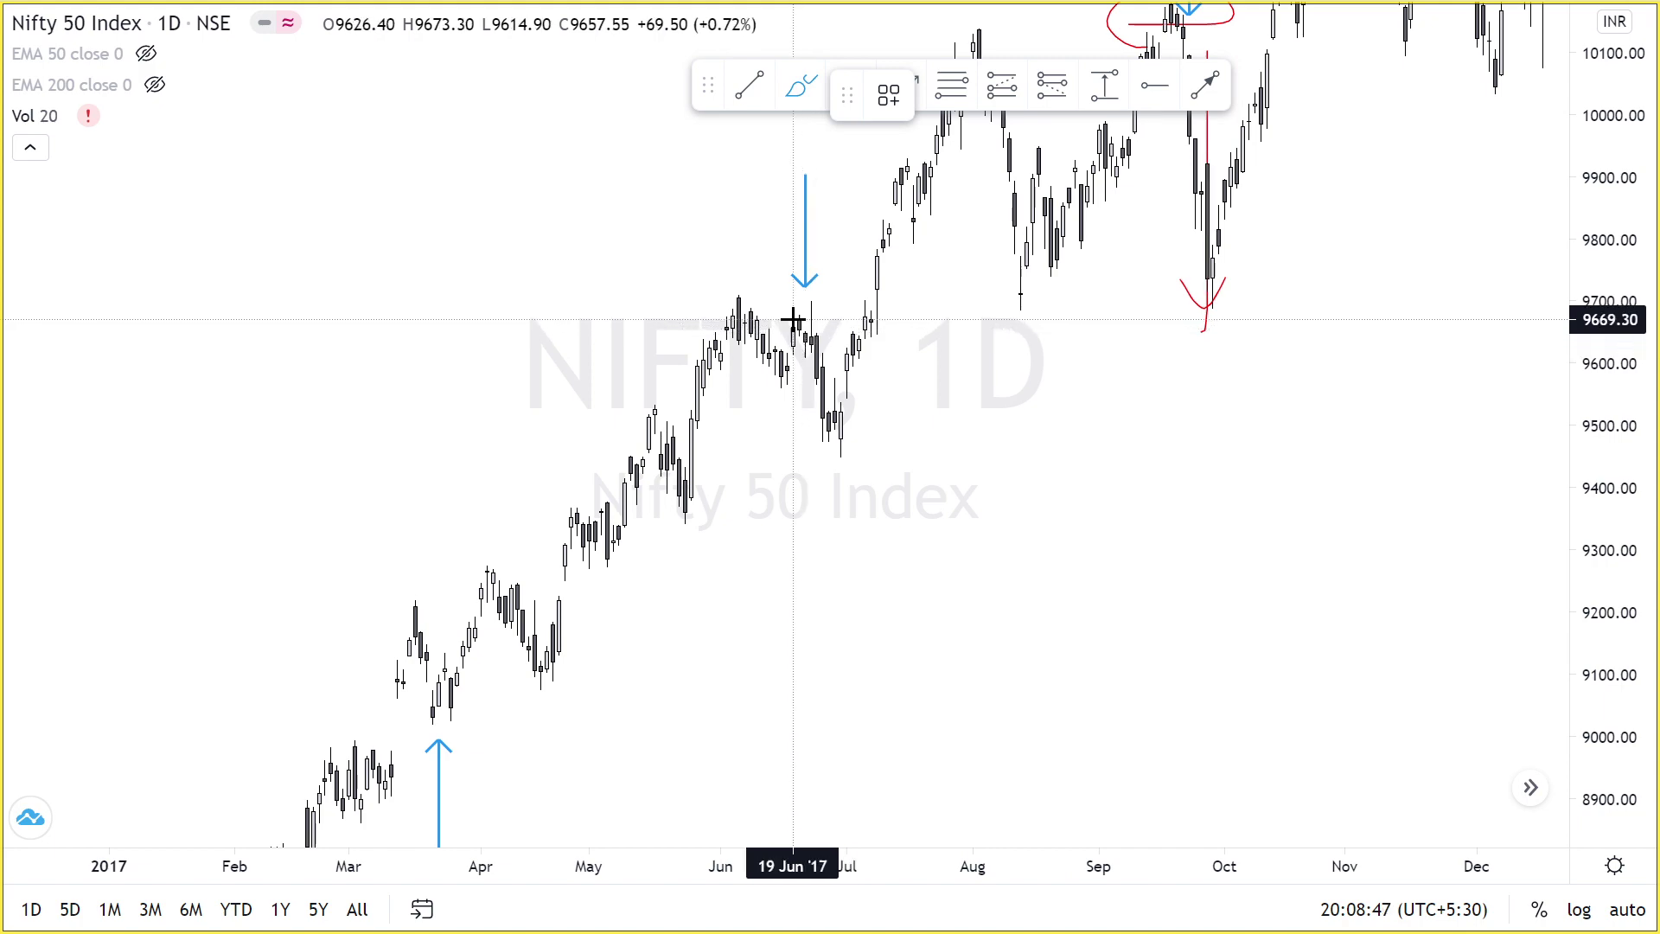
left_click_drag(793, 320, 821, 318)
Brush an ellipse around the arrow-marked March 2017 low and a near-horizontal line under it extending into May 2017.
left_click_drag(797, 453, 1104, 458)
left_click_drag(1635, 418, 1630, 546)
left_click_drag(1193, 490, 1072, 604)
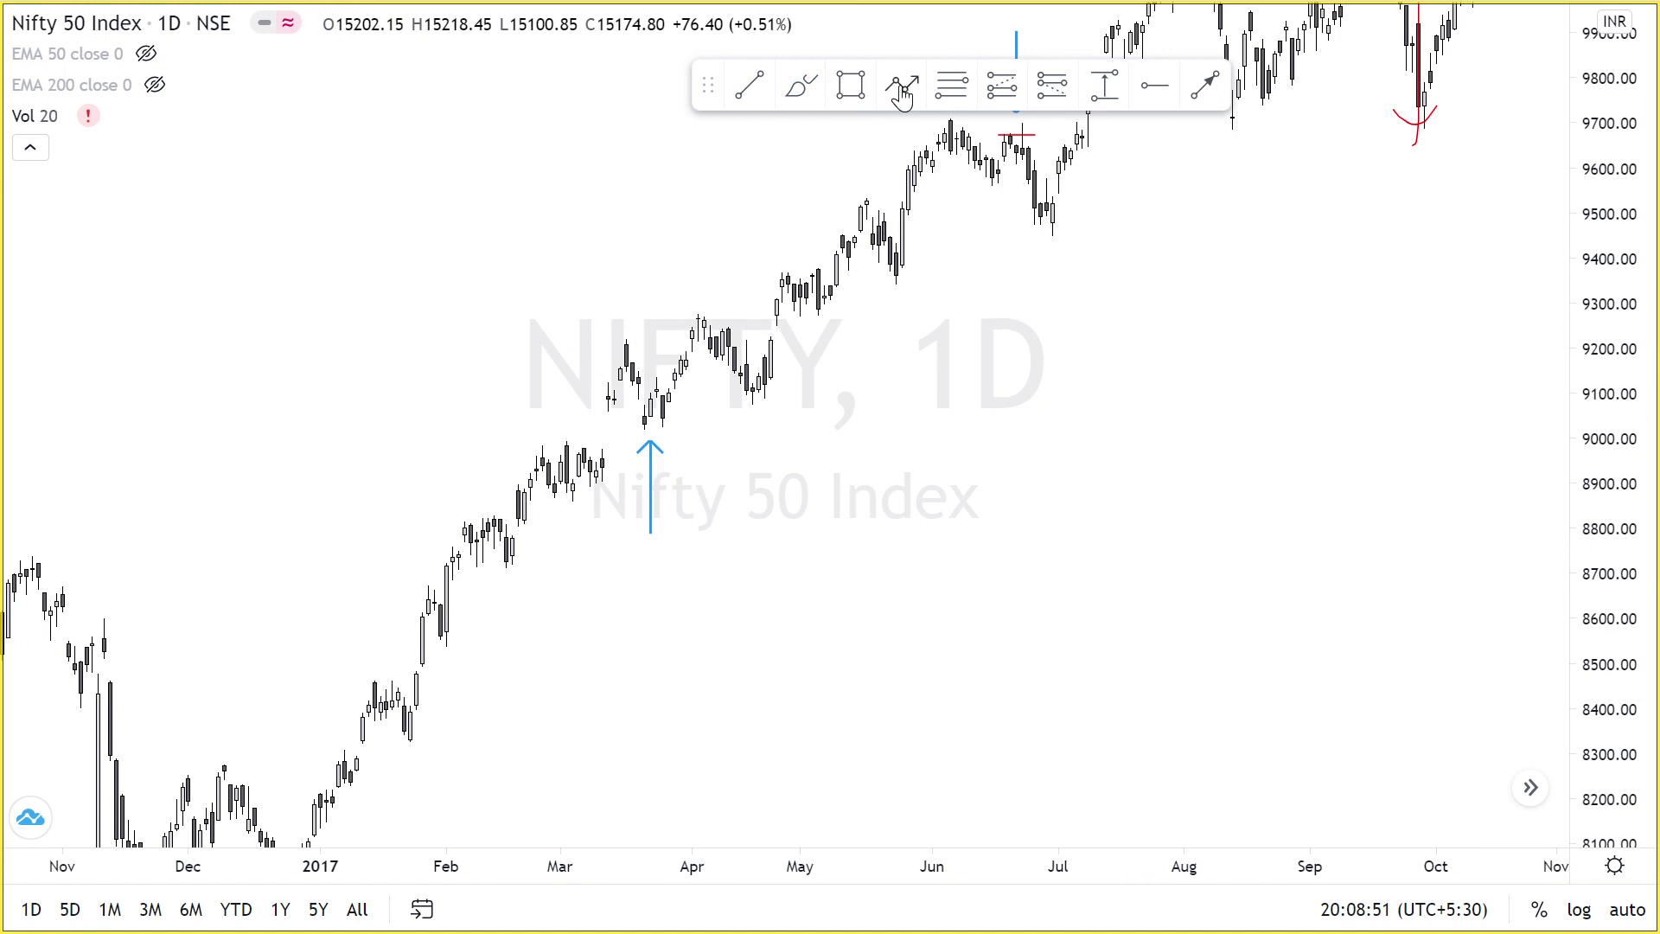
left_click(800, 89)
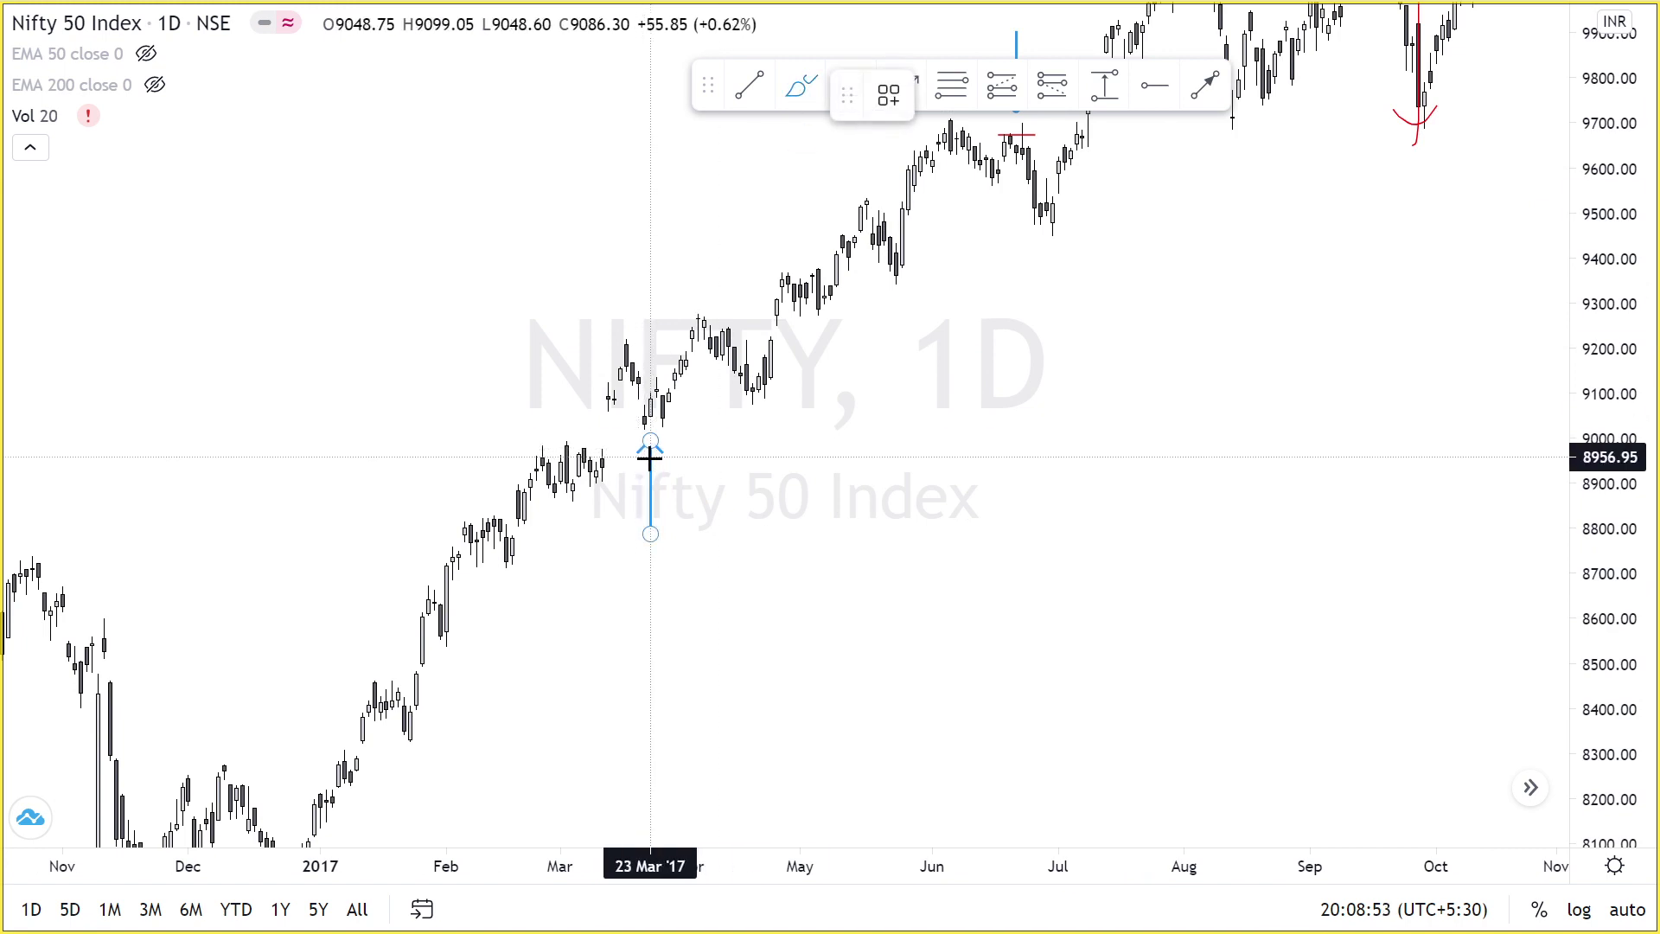
mouse_move(640, 455)
left_mouse_down()
mouse_move(682, 441)
mouse_move(615, 421)
mouse_move(887, 412)
mouse_move(798, 538)
left_mouse_up()
key("Escape")
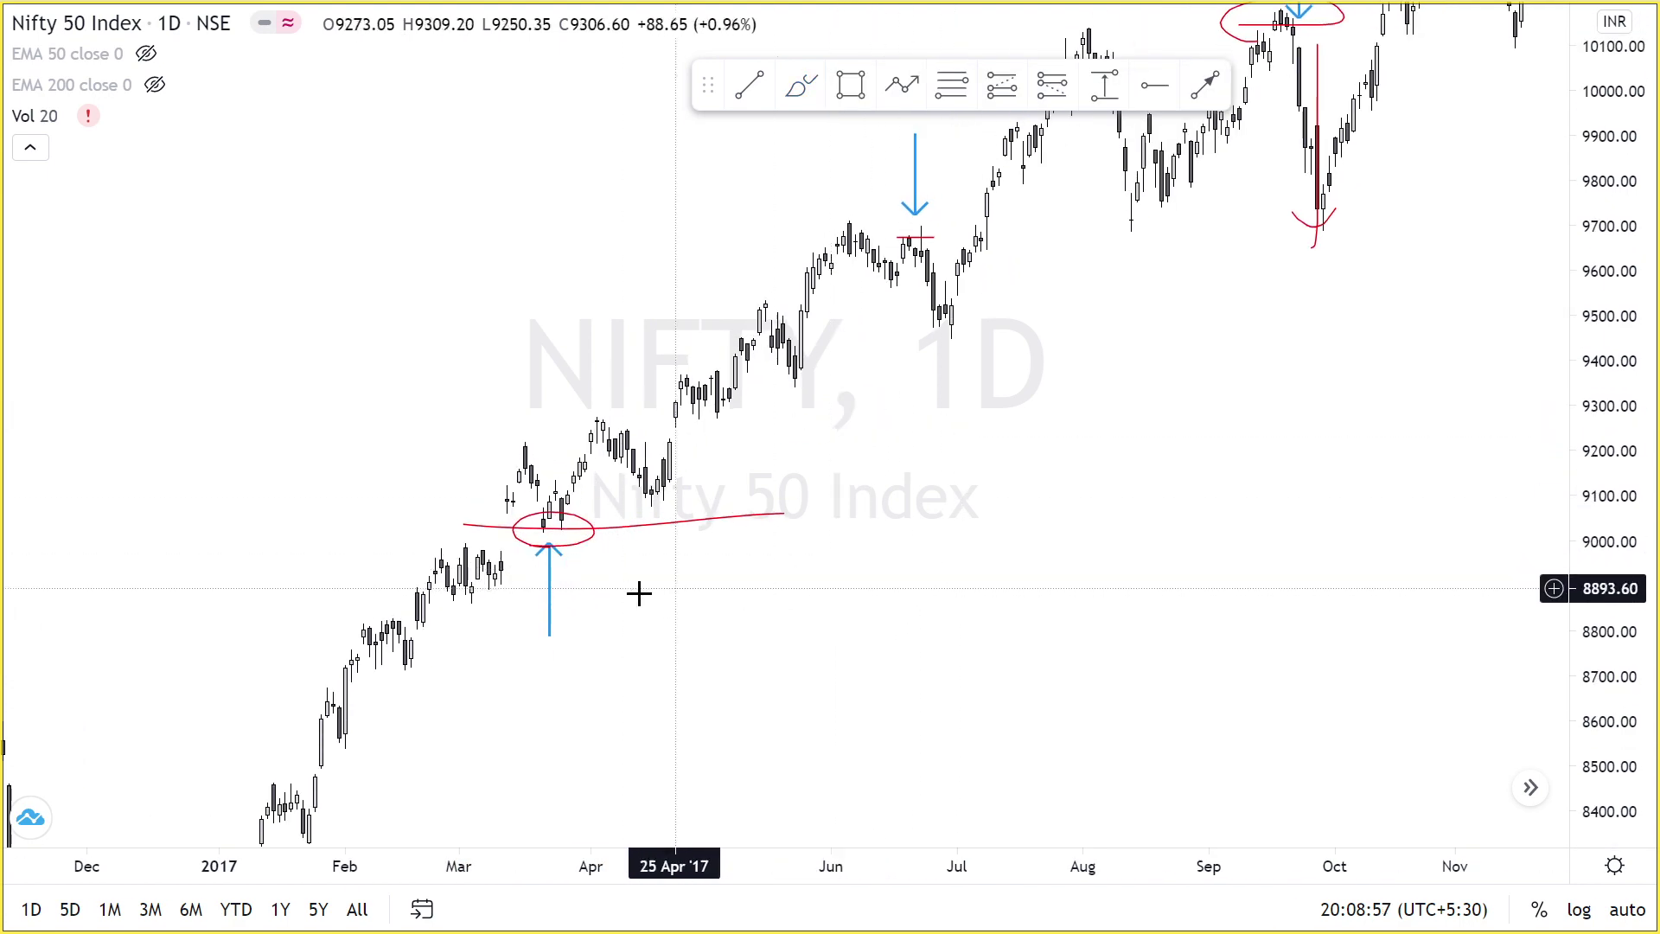
Circle the candles at the December 2016 date labelled Failed and brush a small down arrow towards the late-December low.
left_click_drag(1225, 189, 929, 199)
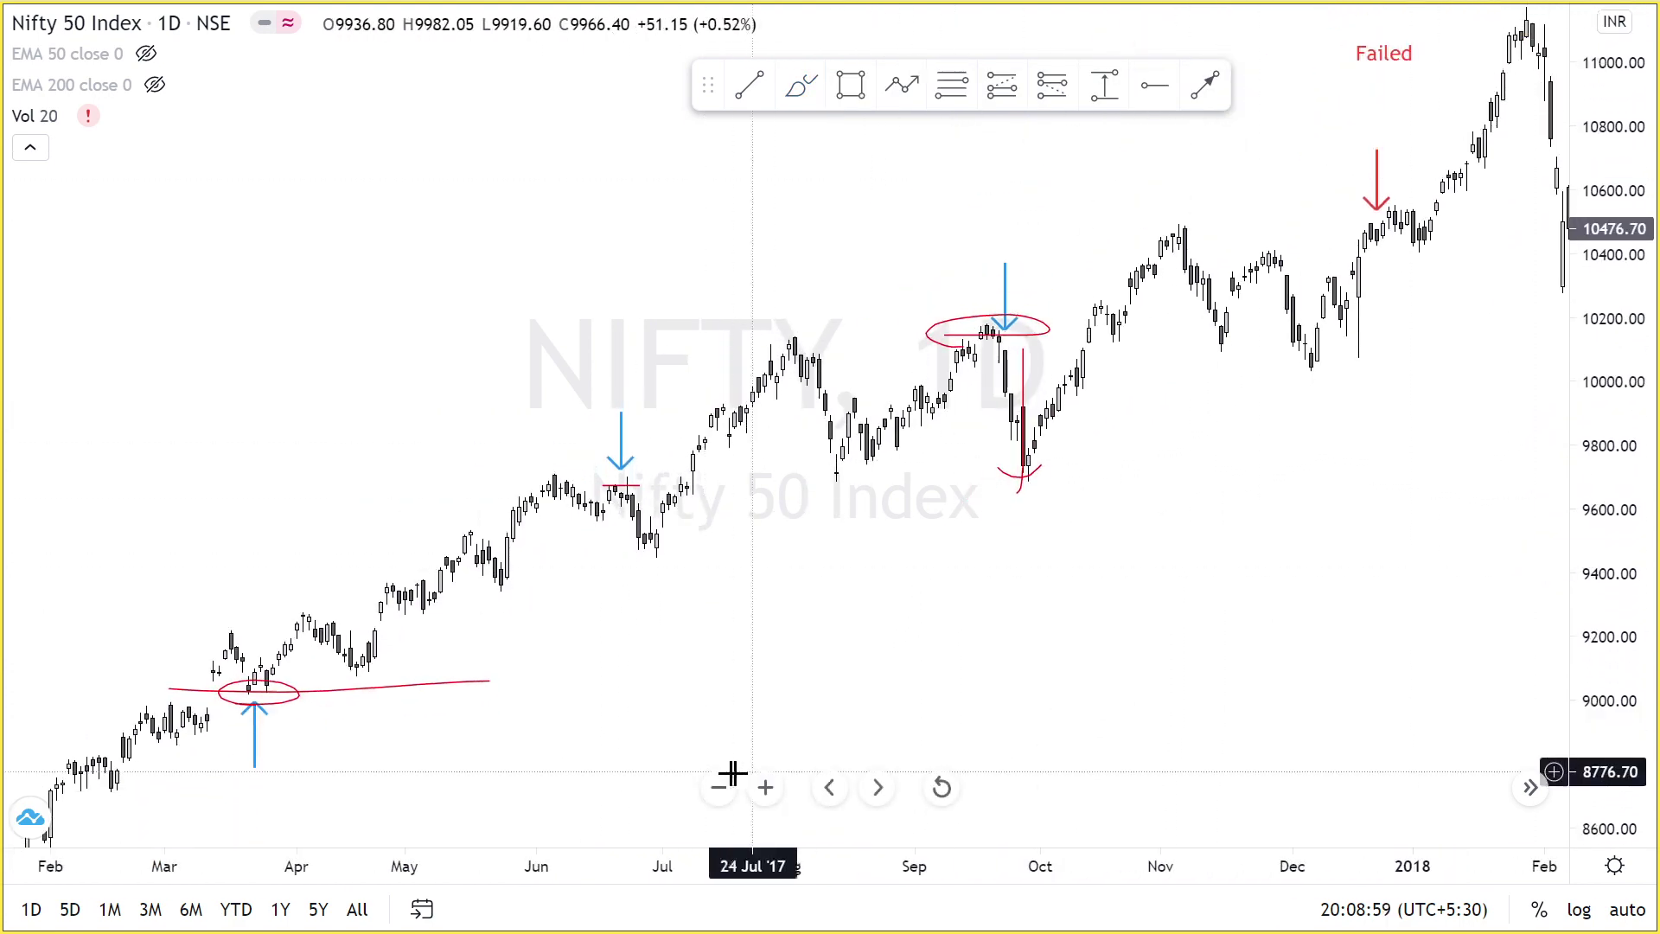
left_click(719, 787)
left_click_drag(950, 653, 1415, 452)
left_click_drag(1620, 540, 1620, 407)
left_click_drag(1159, 735, 1314, 484)
left_click_drag(1320, 585, 1529, 233)
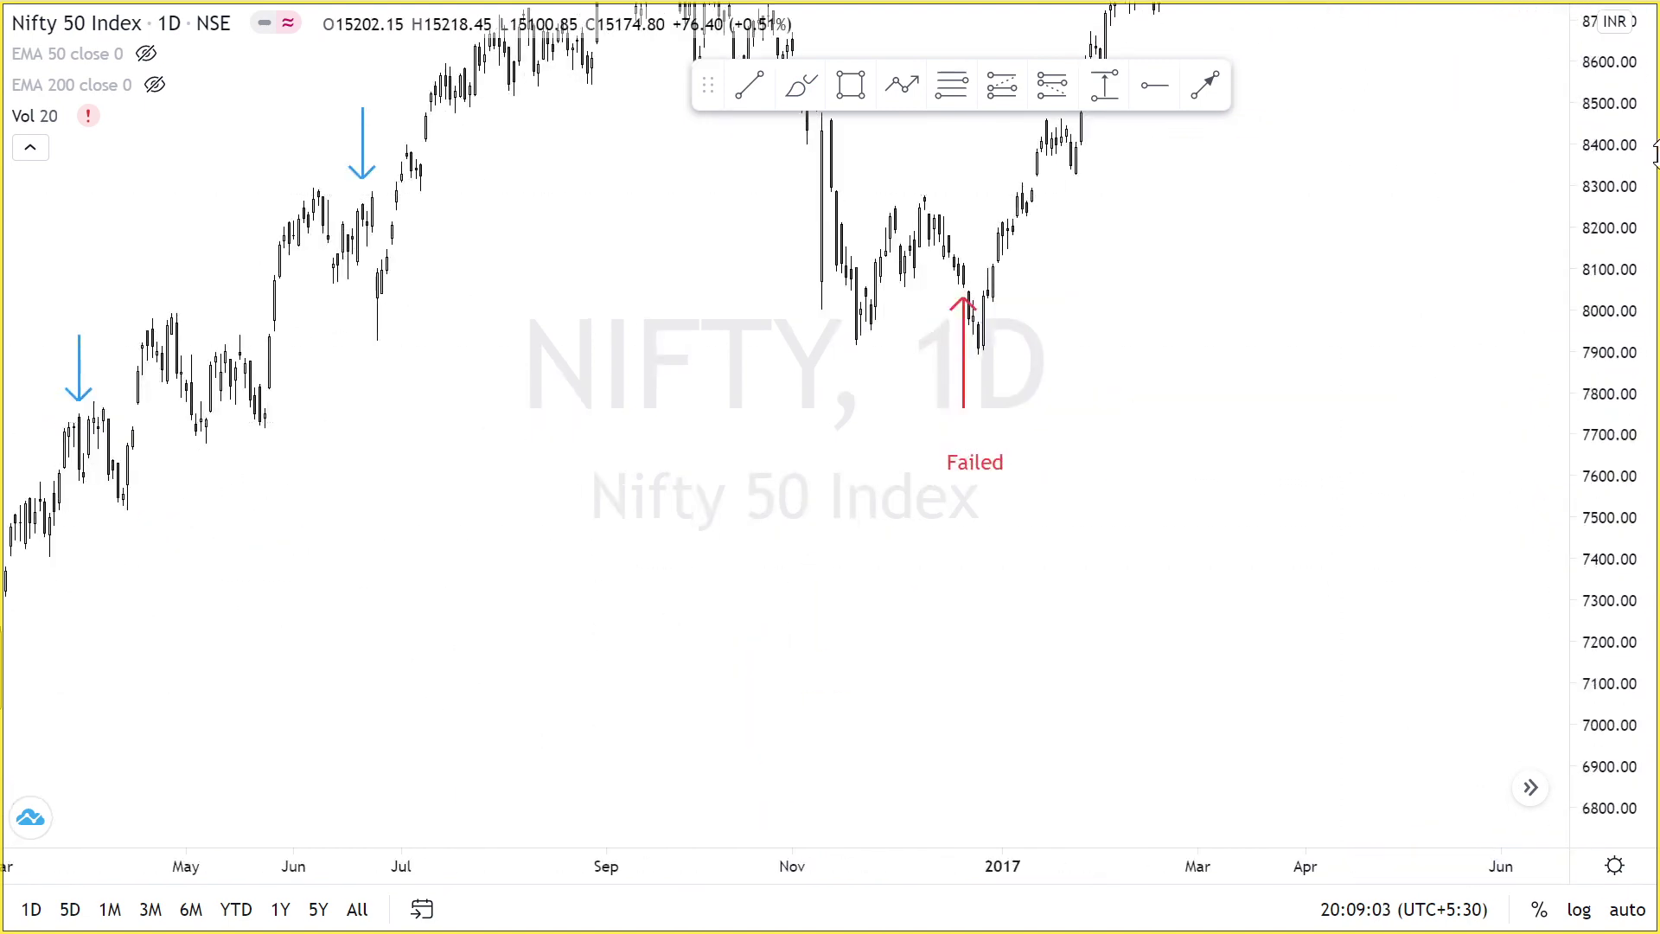
left_click_drag(1004, 512, 870, 522)
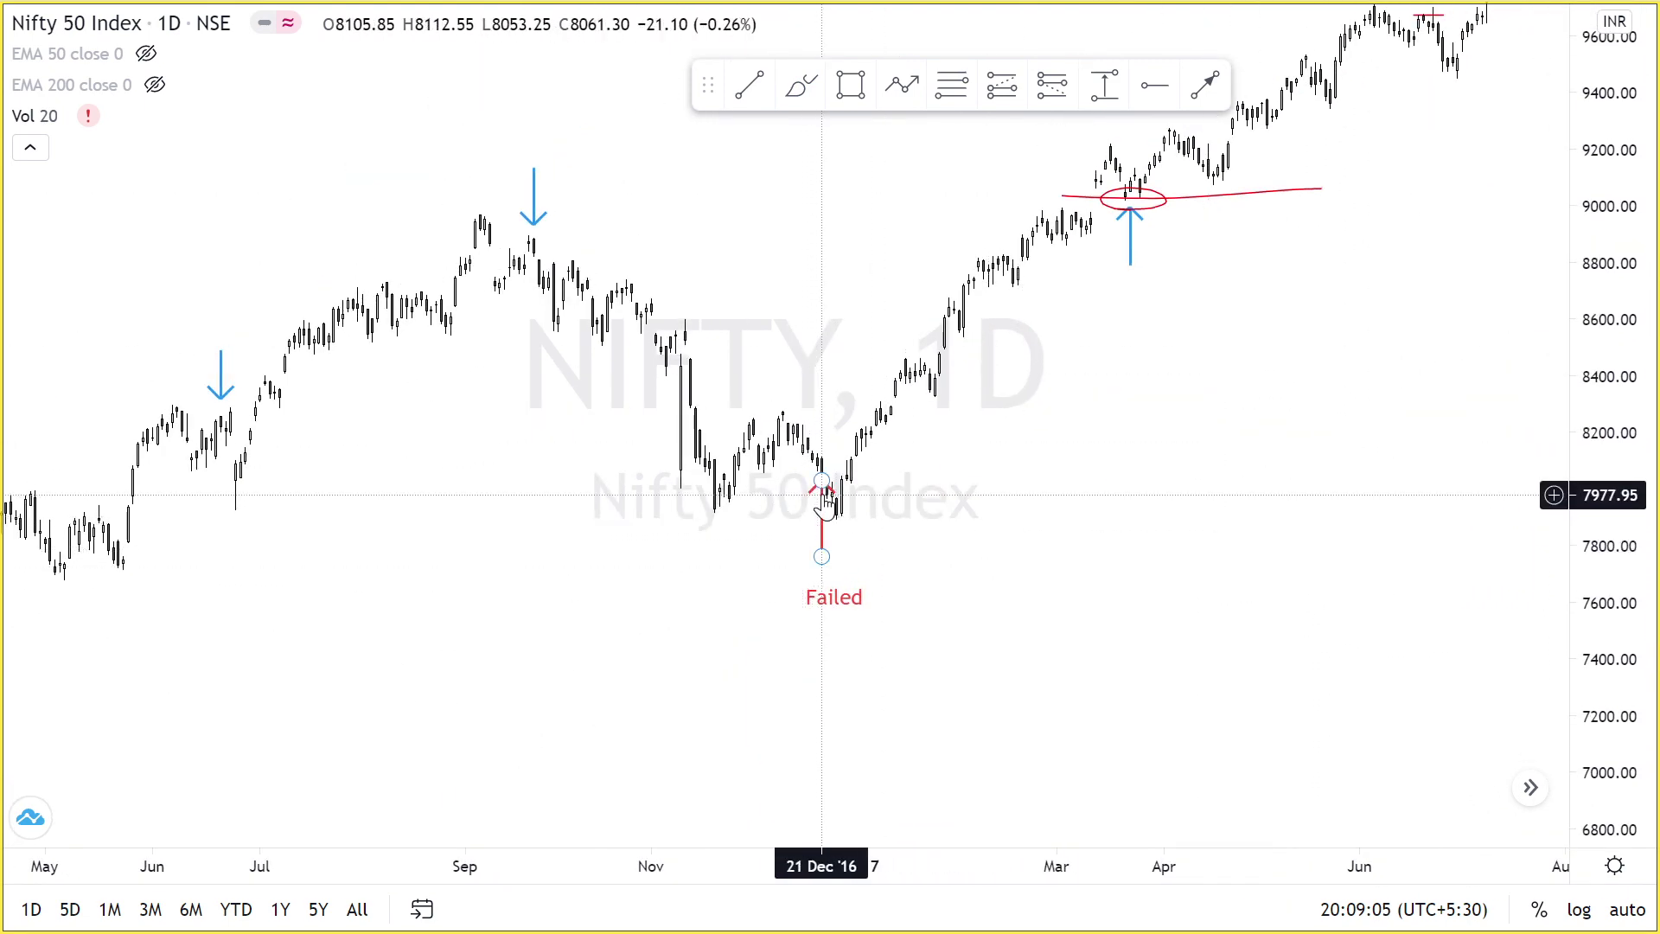
left_click_drag(1162, 464, 994, 456)
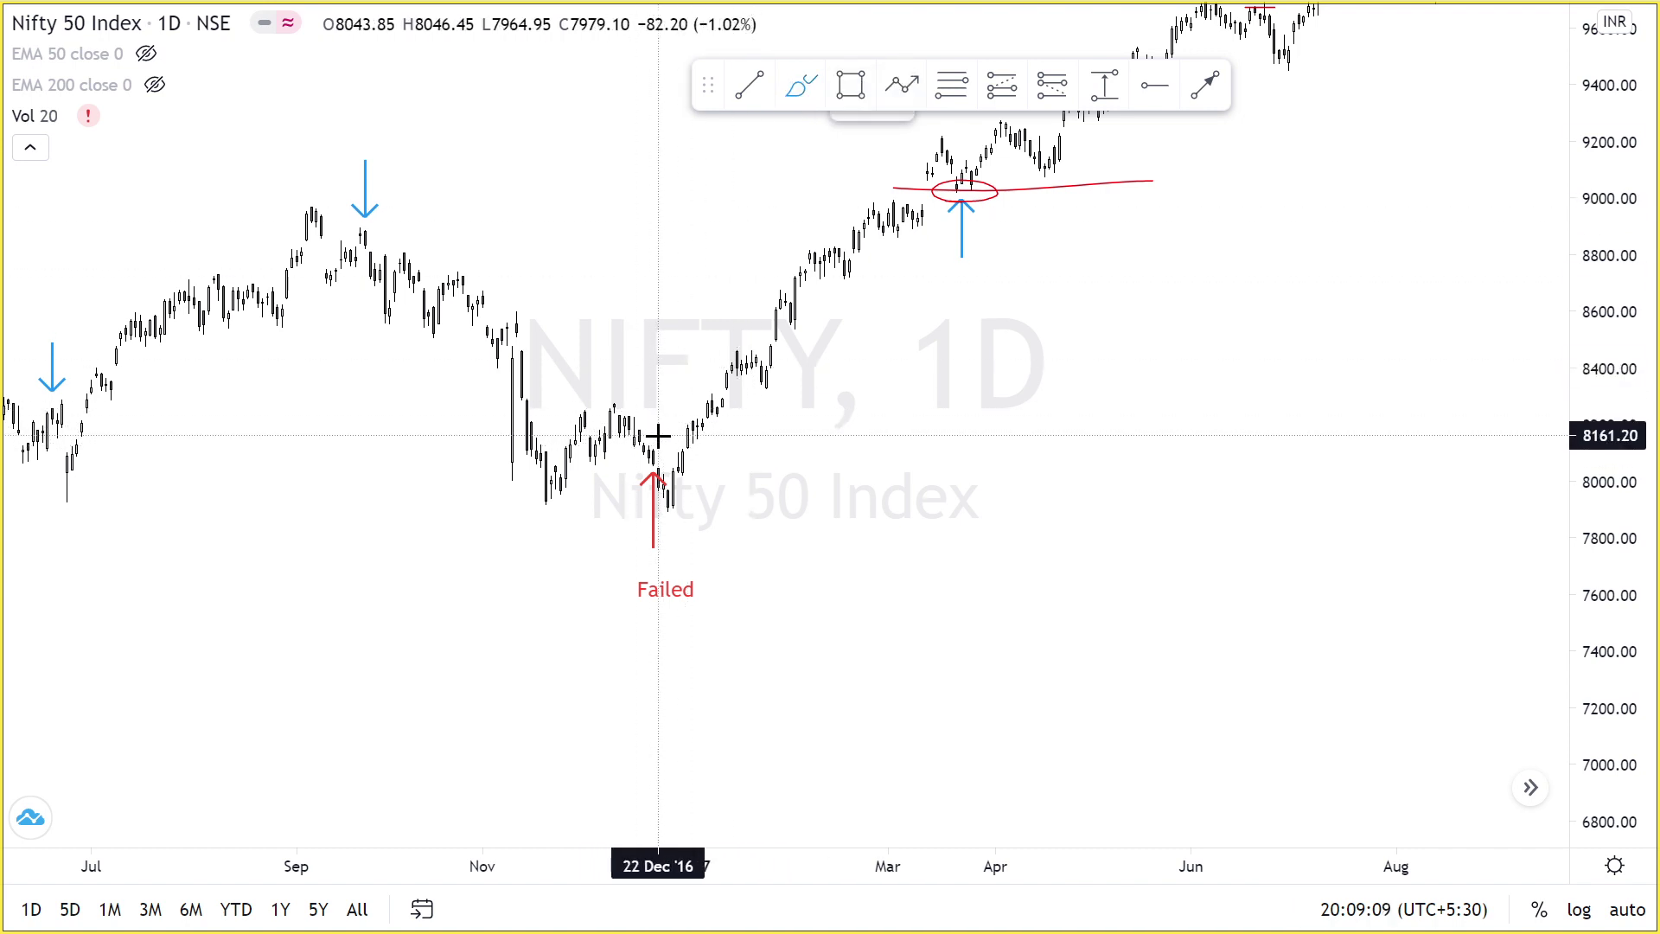
mouse_move(629, 469)
left_mouse_down()
mouse_move(668, 450)
mouse_move(679, 500)
left_mouse_up()
left_click_drag(856, 519, 926, 563)
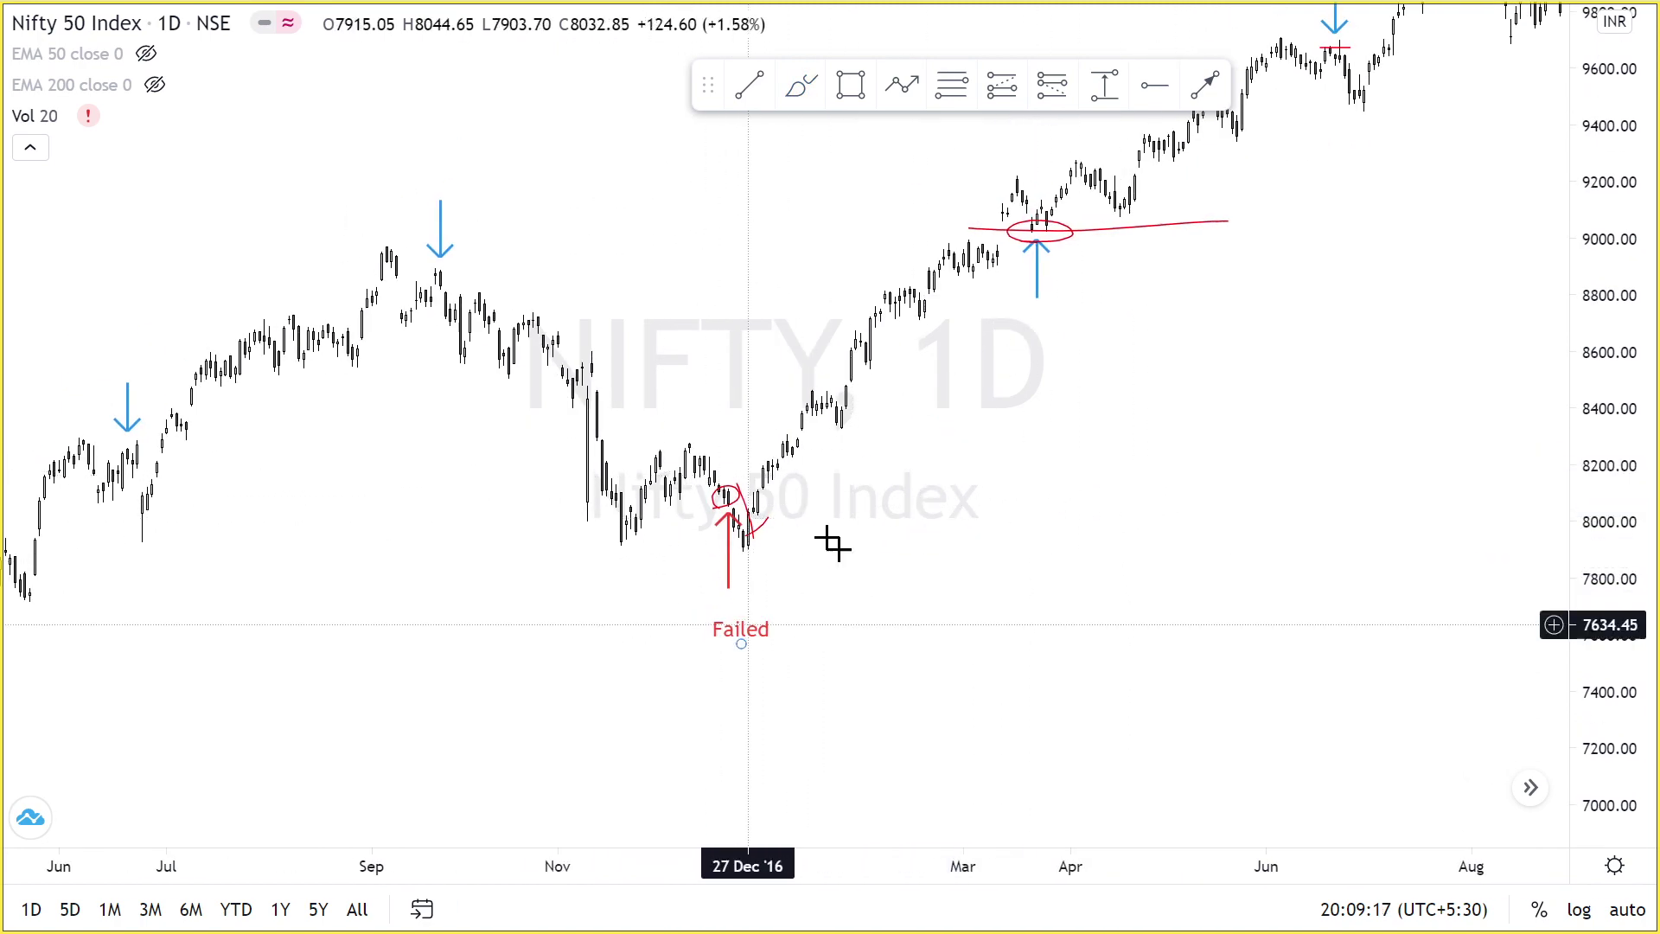
Brush an ellipse and horizontal line at the arrow-marked September 2016 top and a long falling arrow along the decline to December.
left_click_drag(647, 597, 1103, 639)
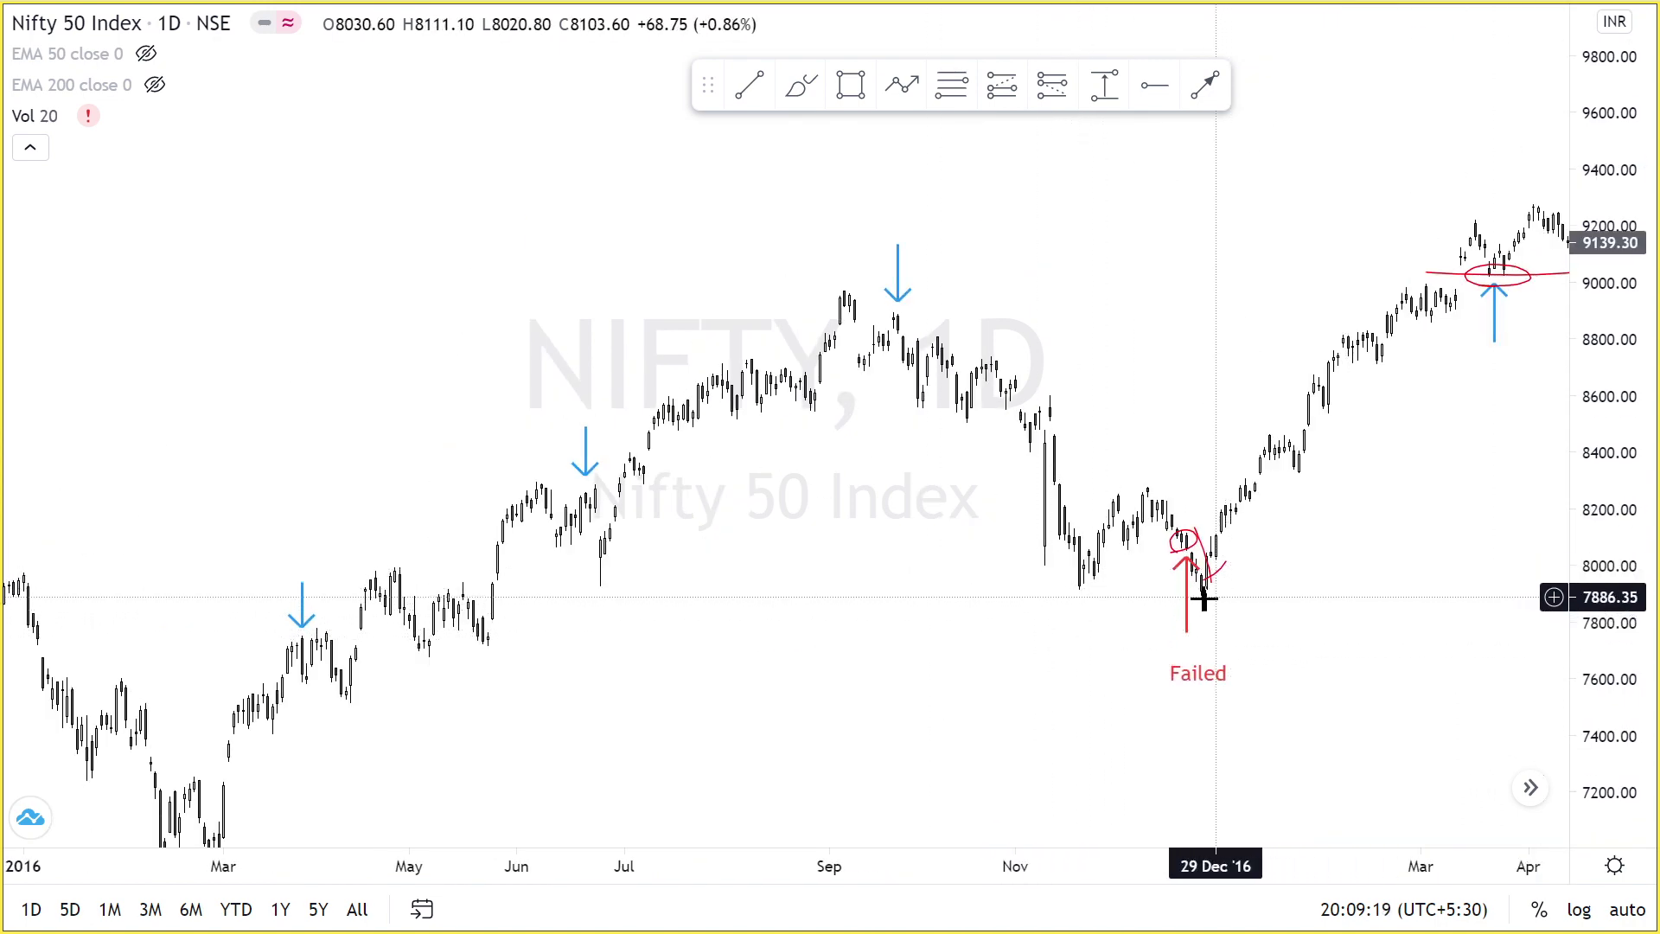
mouse_move(1088, 616)
left_mouse_down()
mouse_move(1159, 606)
mouse_move(1101, 608)
left_mouse_up()
left_click_drag(1606, 606, 1606, 377)
scroll(816, 567, "up", 2)
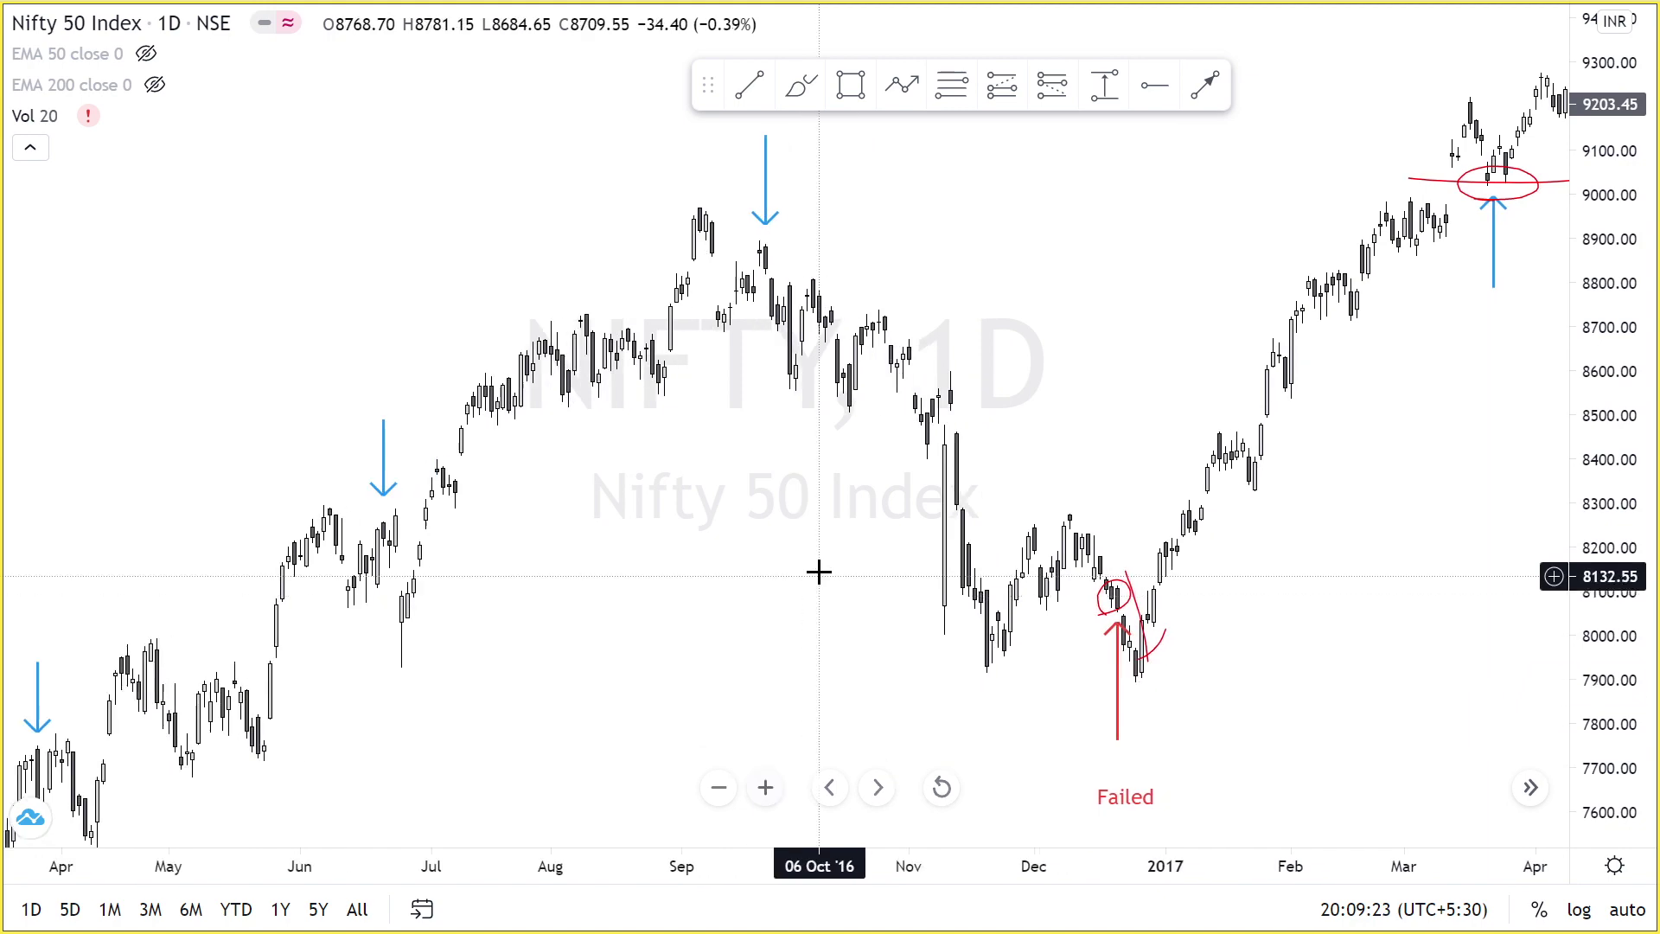
scroll(819, 579, "down", 3)
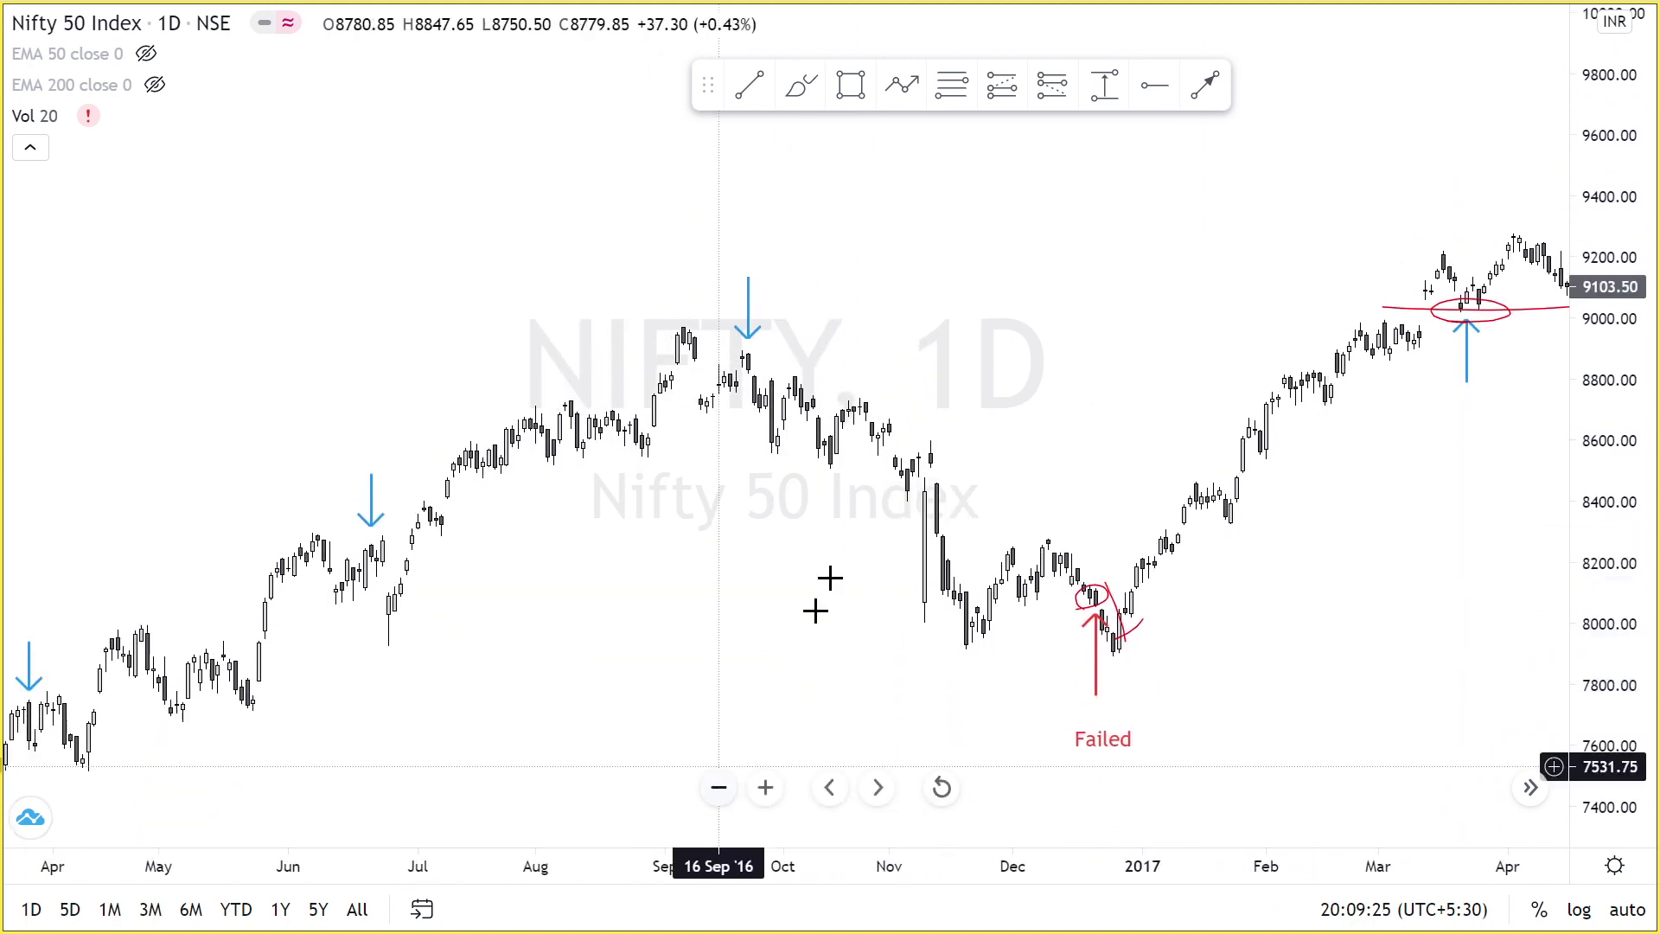
left_click_drag(760, 516, 716, 520)
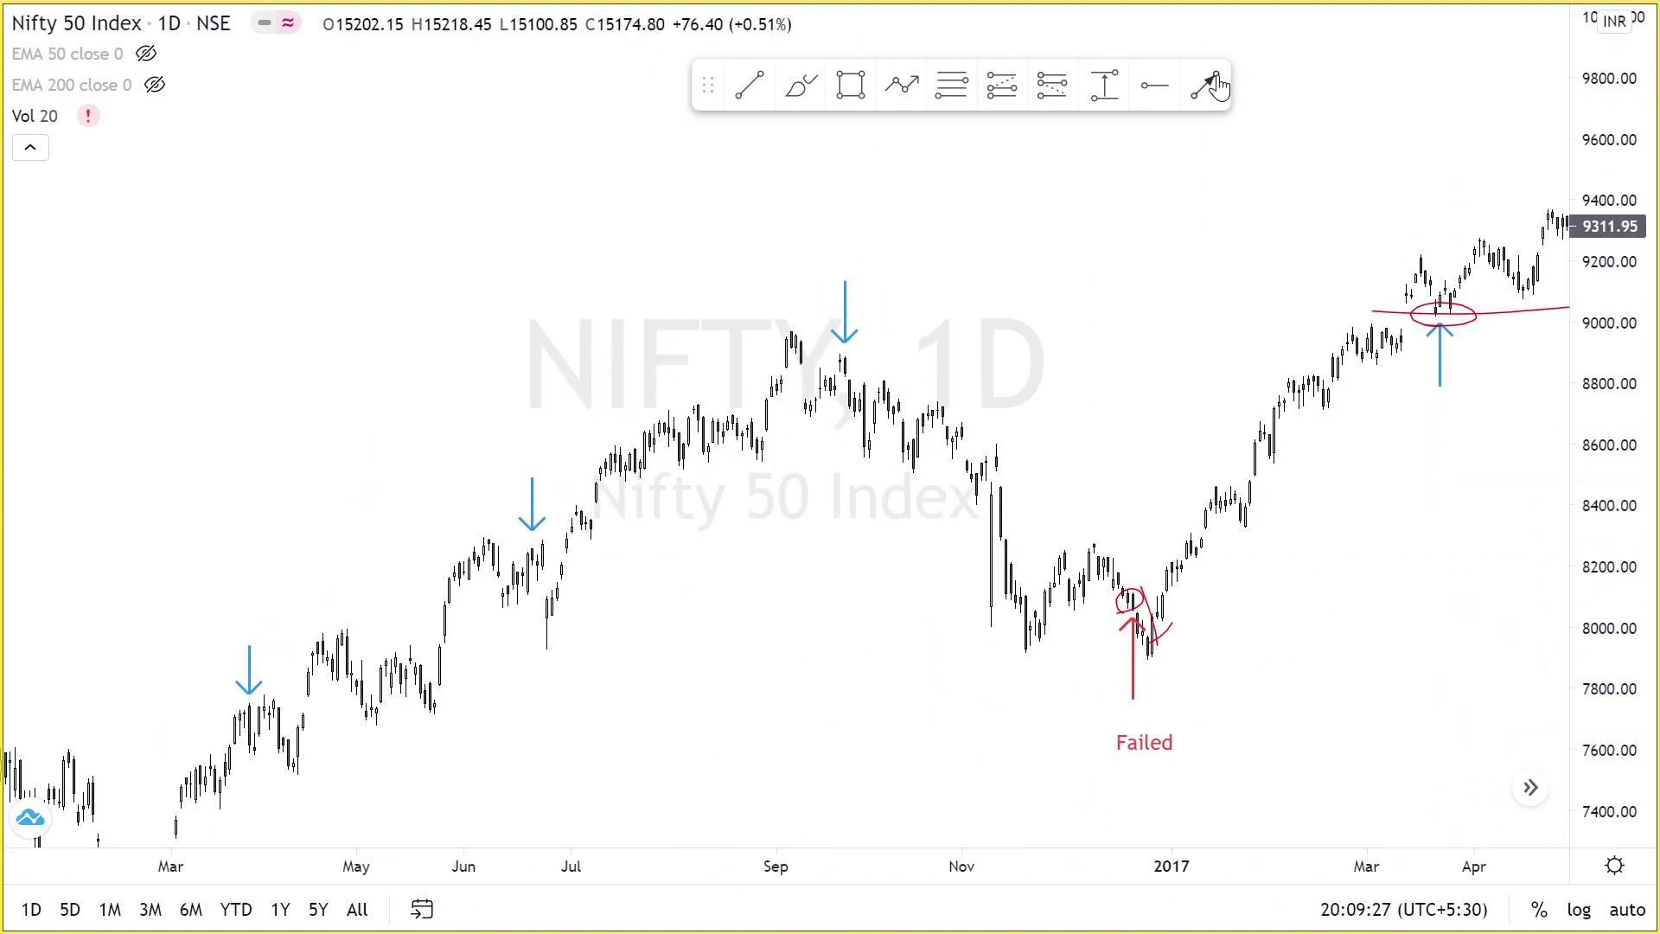
left_click(798, 88)
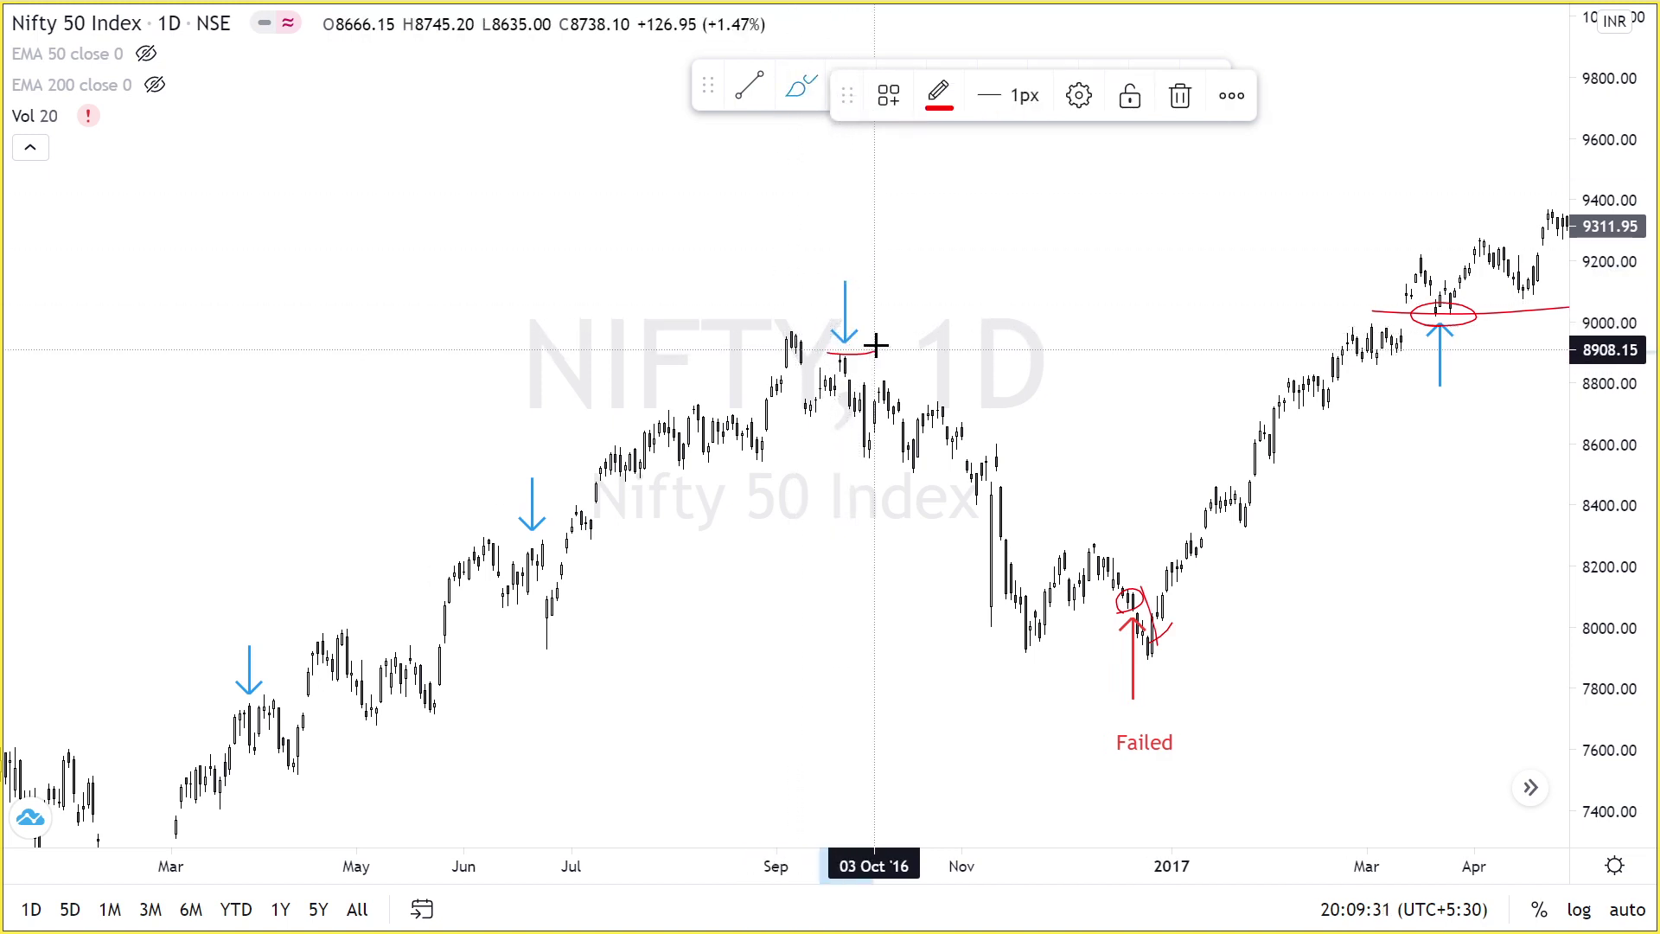
mouse_move(847, 383)
left_mouse_down()
mouse_move(1086, 671)
mouse_move(1133, 618)
left_mouse_up()
key("Escape")
Circle the arrow-marked June 2016 top and brush a down arrow from it to the late-June low.
left_click_drag(851, 689, 1115, 579)
mouse_move(1003, 608)
left_mouse_down()
mouse_move(1112, 574)
mouse_move(999, 579)
left_mouse_up()
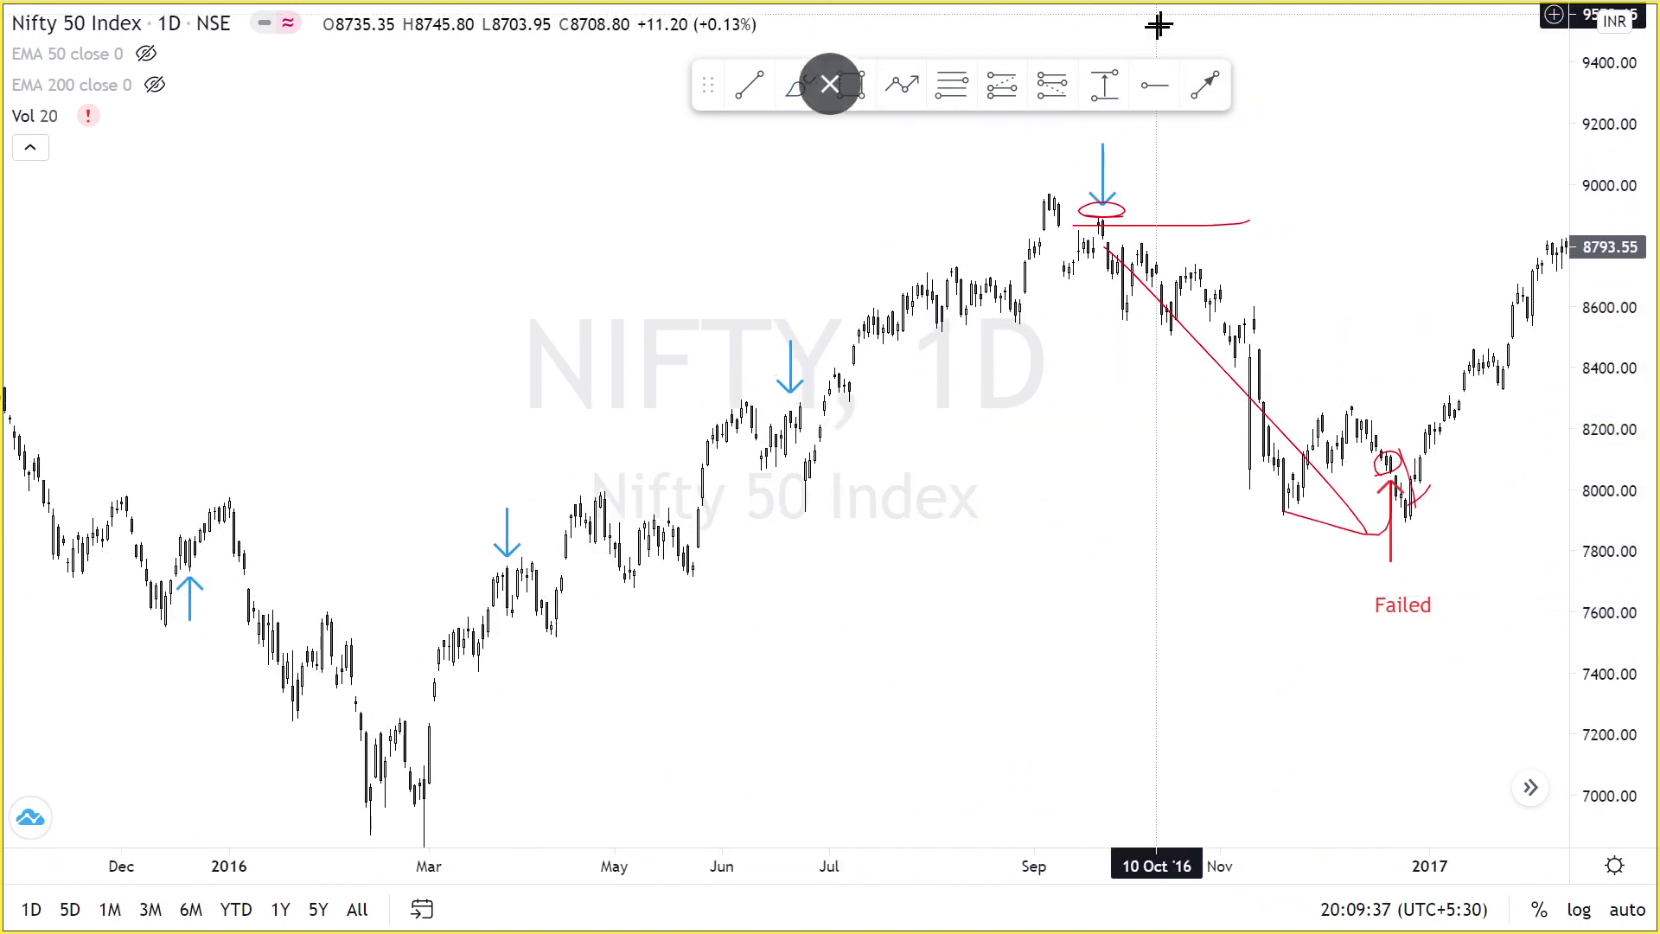
left_click(789, 92)
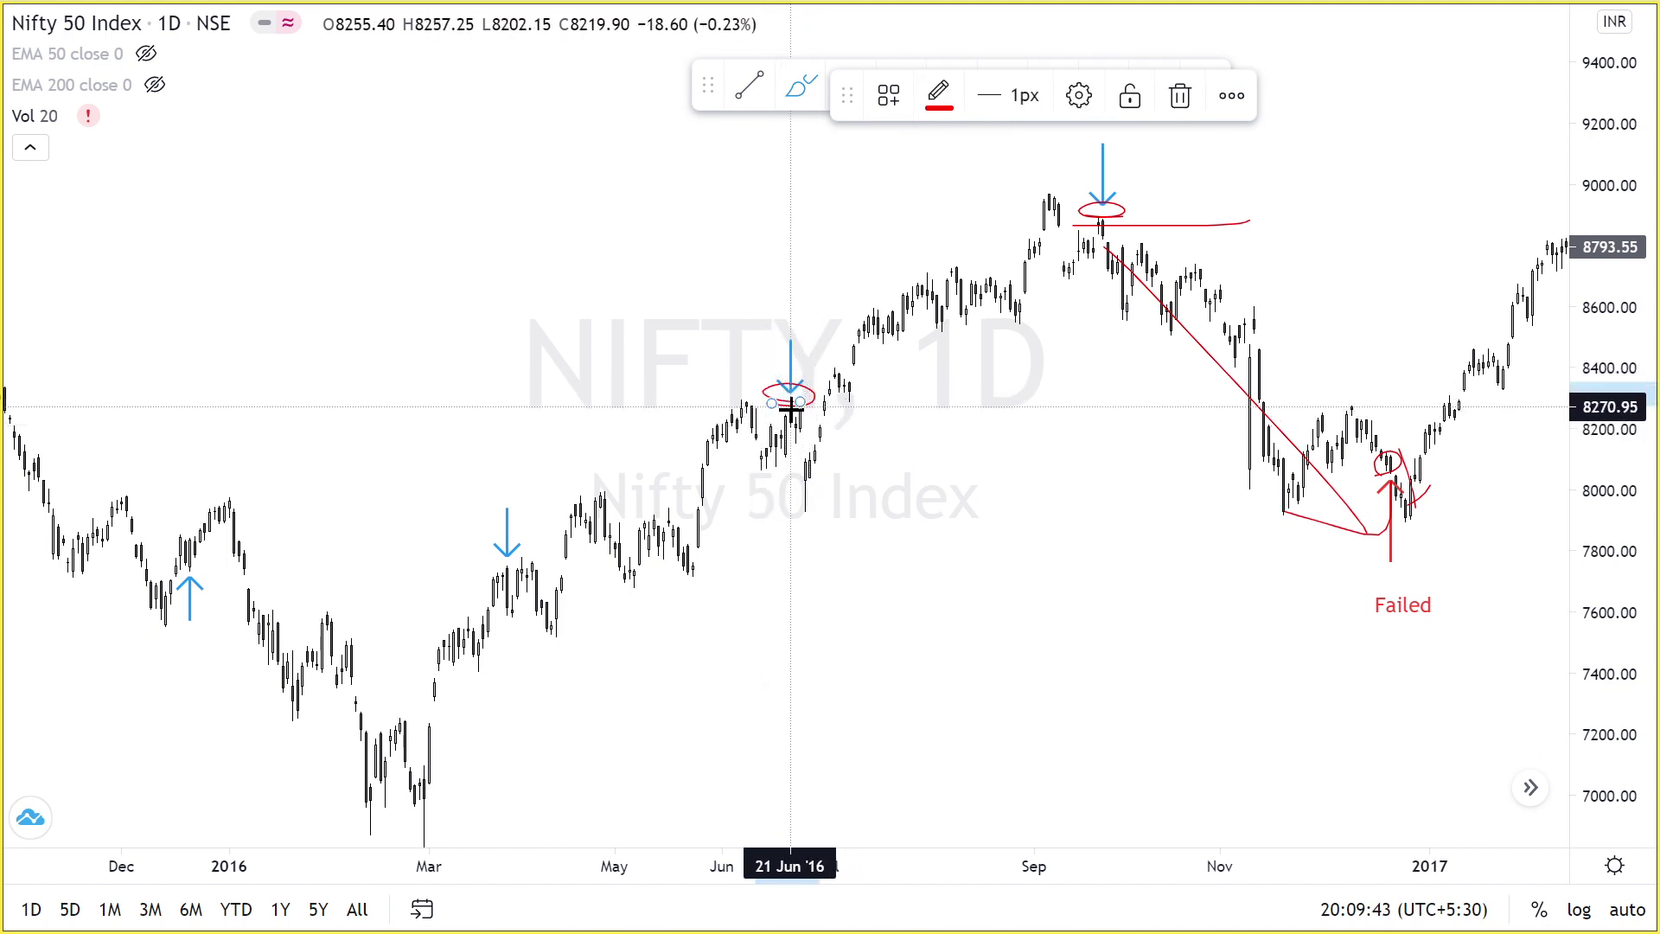
left_click_drag(790, 407, 795, 516)
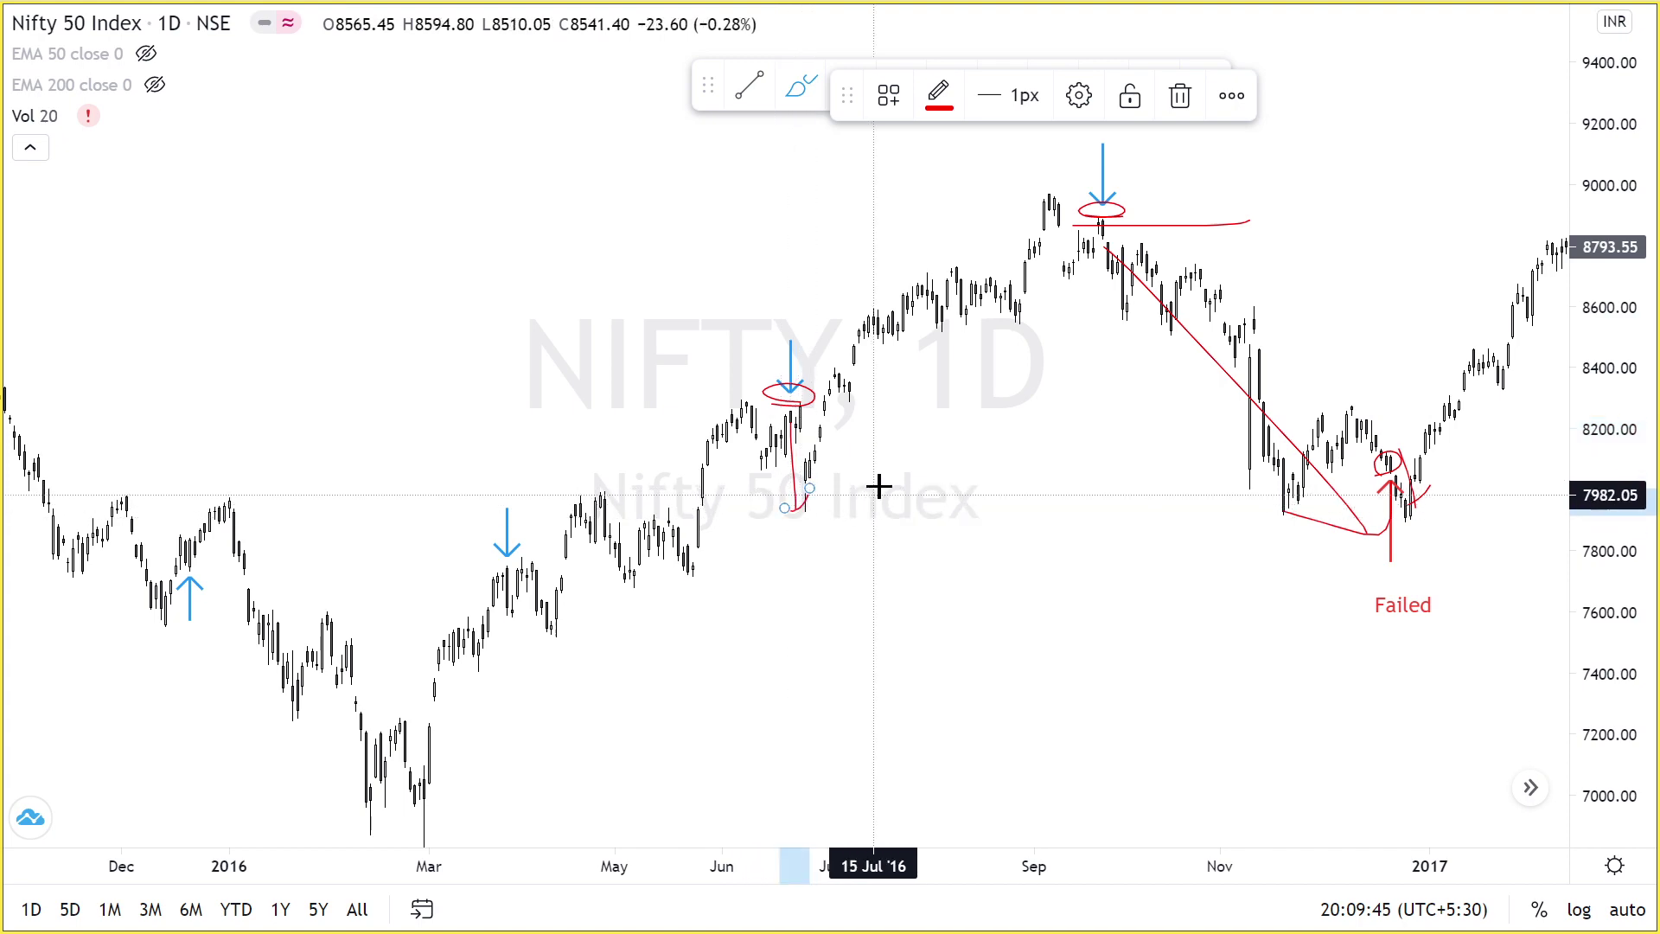
left_click_drag(879, 486, 881, 455)
left_click(798, 386, "shift")
Brush an ellipse and down arrow at the March 2016 top, and an ellipse and rising arrow at the December 2015 low.
scroll(967, 504, "left", 5)
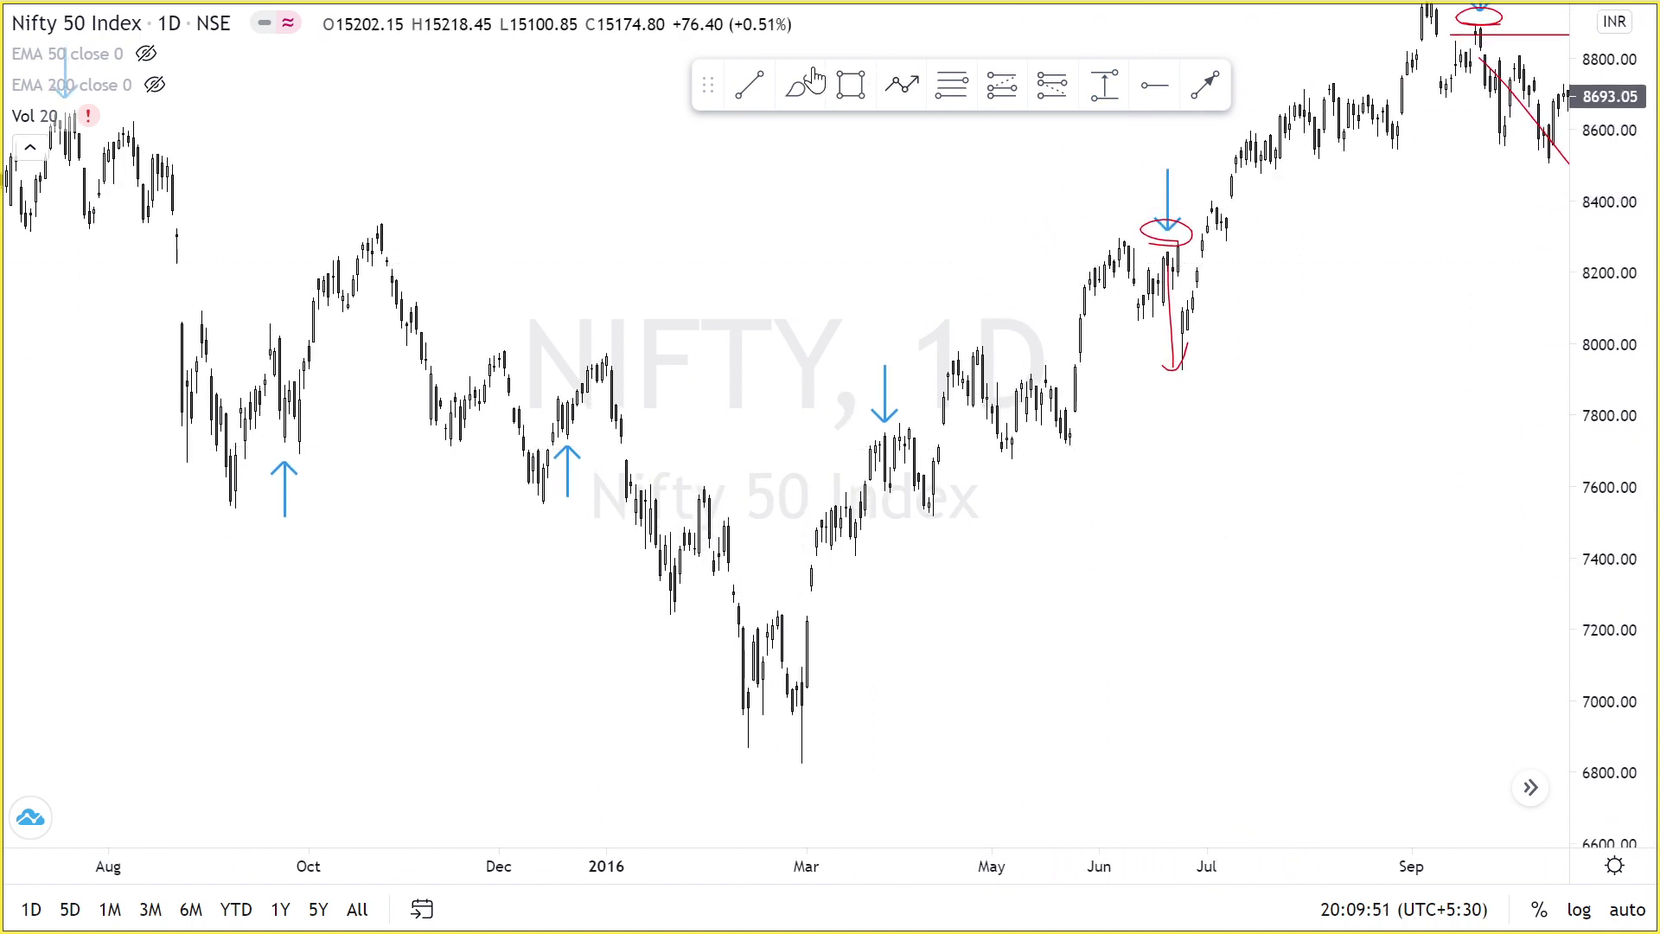
mouse_move(837, 431)
left_mouse_down()
mouse_move(913, 430)
mouse_move(928, 515)
mouse_move(959, 487)
left_mouse_up()
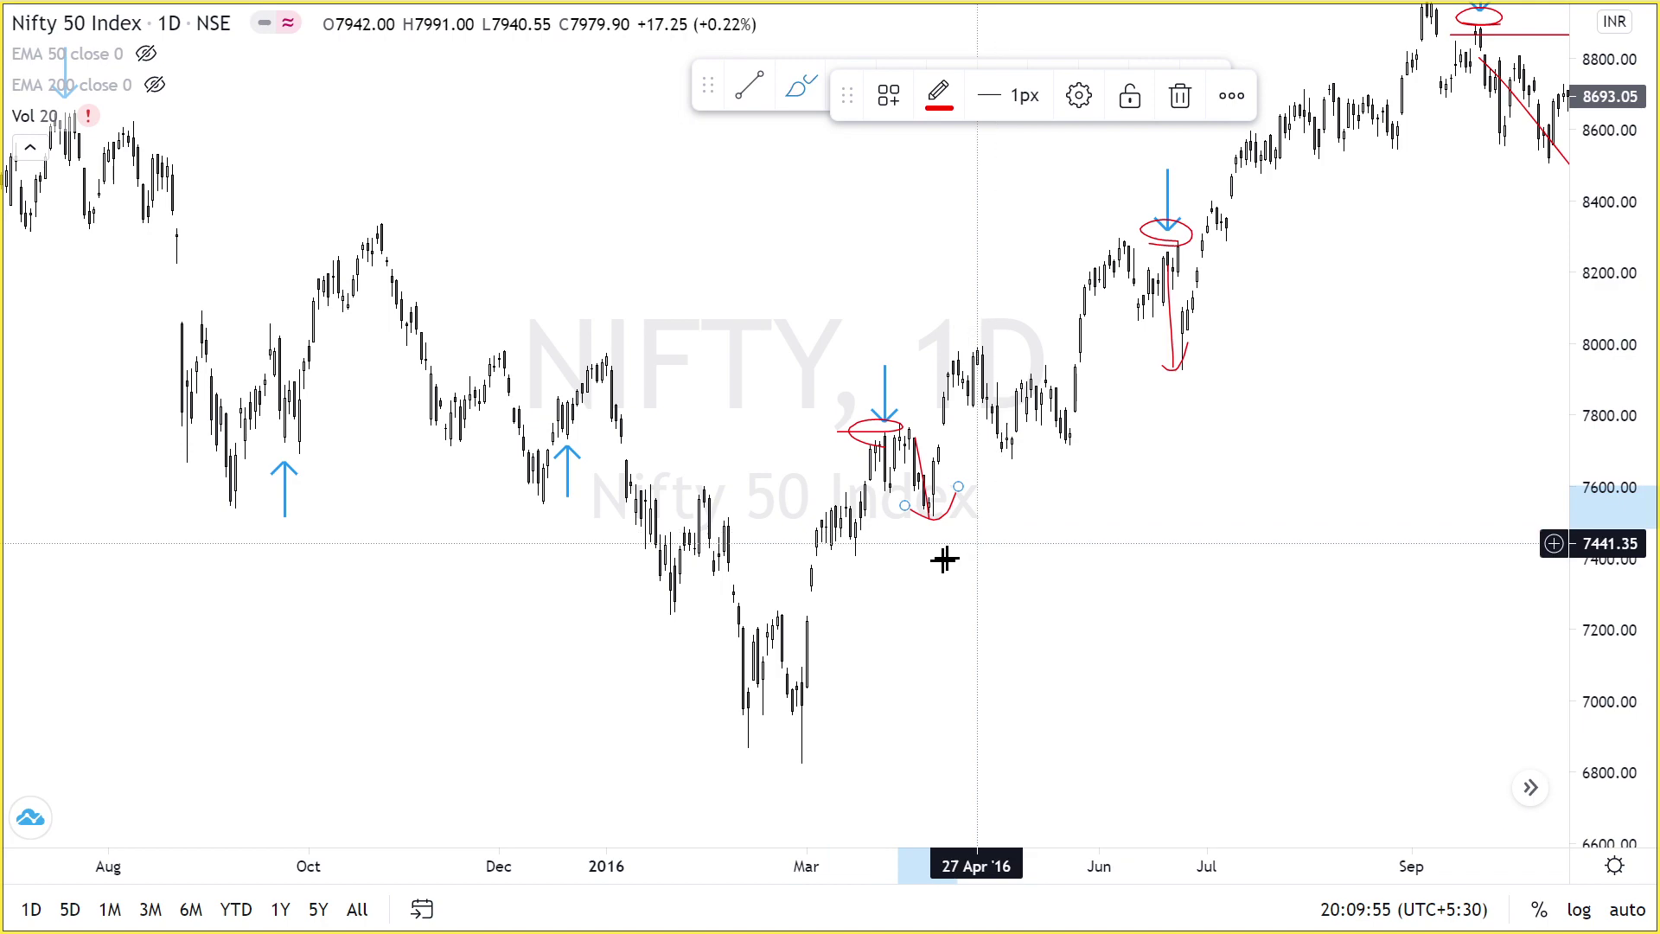
left_click_drag(853, 648, 1119, 545)
mouse_move(918, 571)
left_mouse_down()
mouse_move(1086, 593)
mouse_move(807, 616)
left_mouse_up()
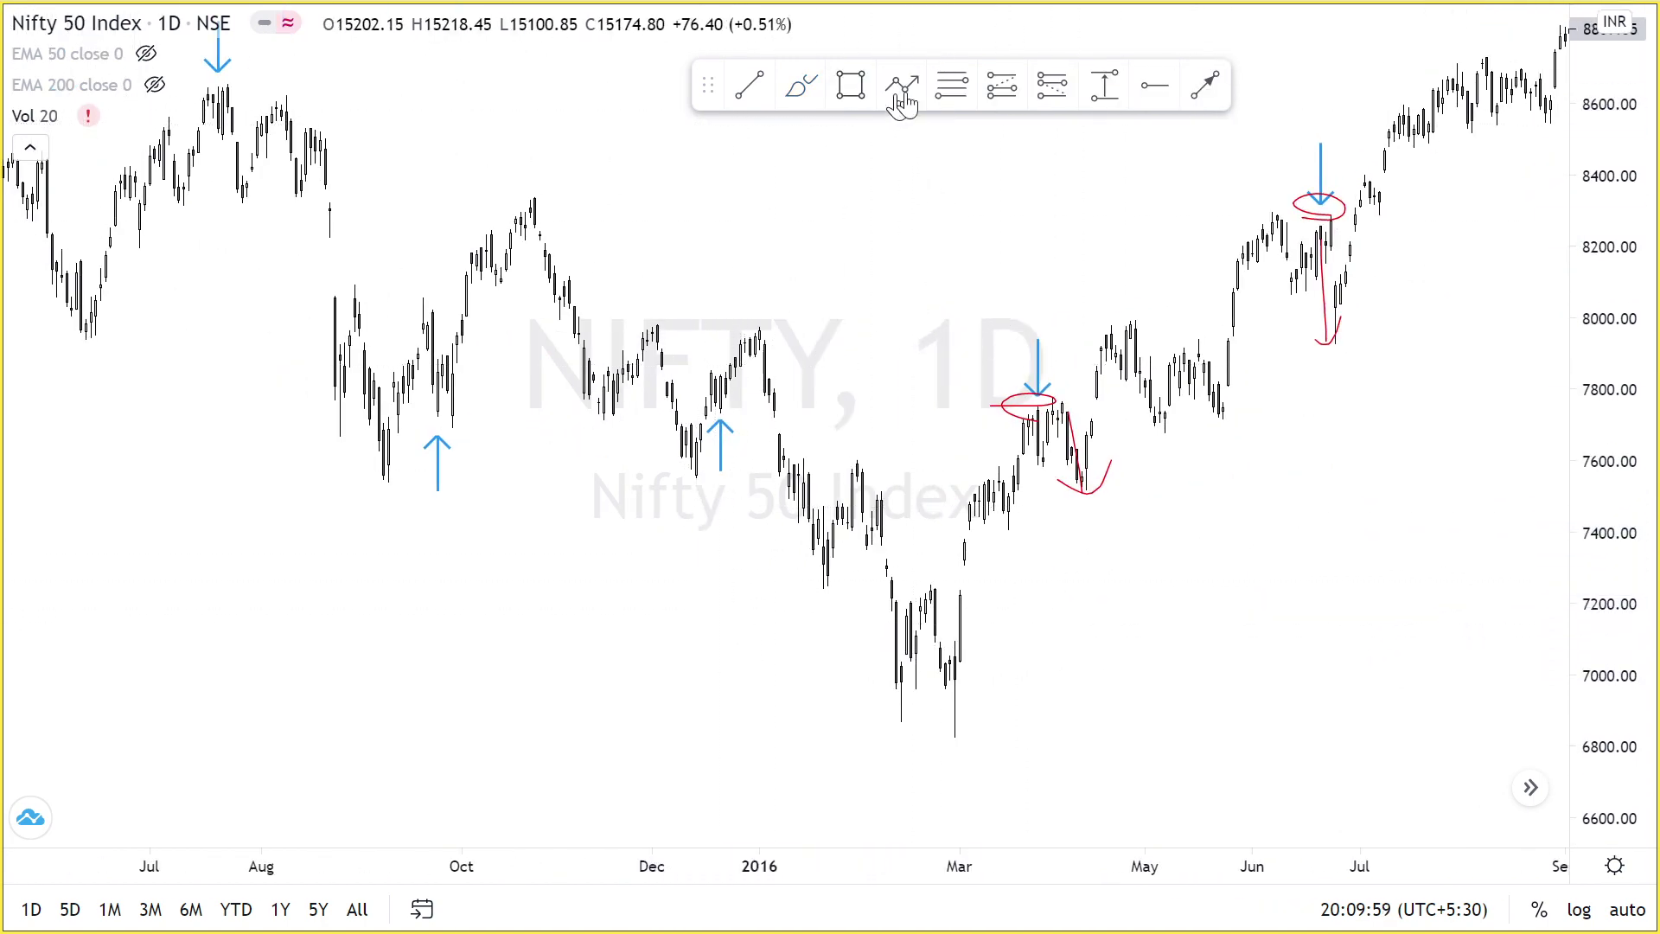
left_click(724, 440)
mouse_move(711, 415)
left_mouse_down()
mouse_move(738, 407)
mouse_move(743, 336)
left_mouse_up()
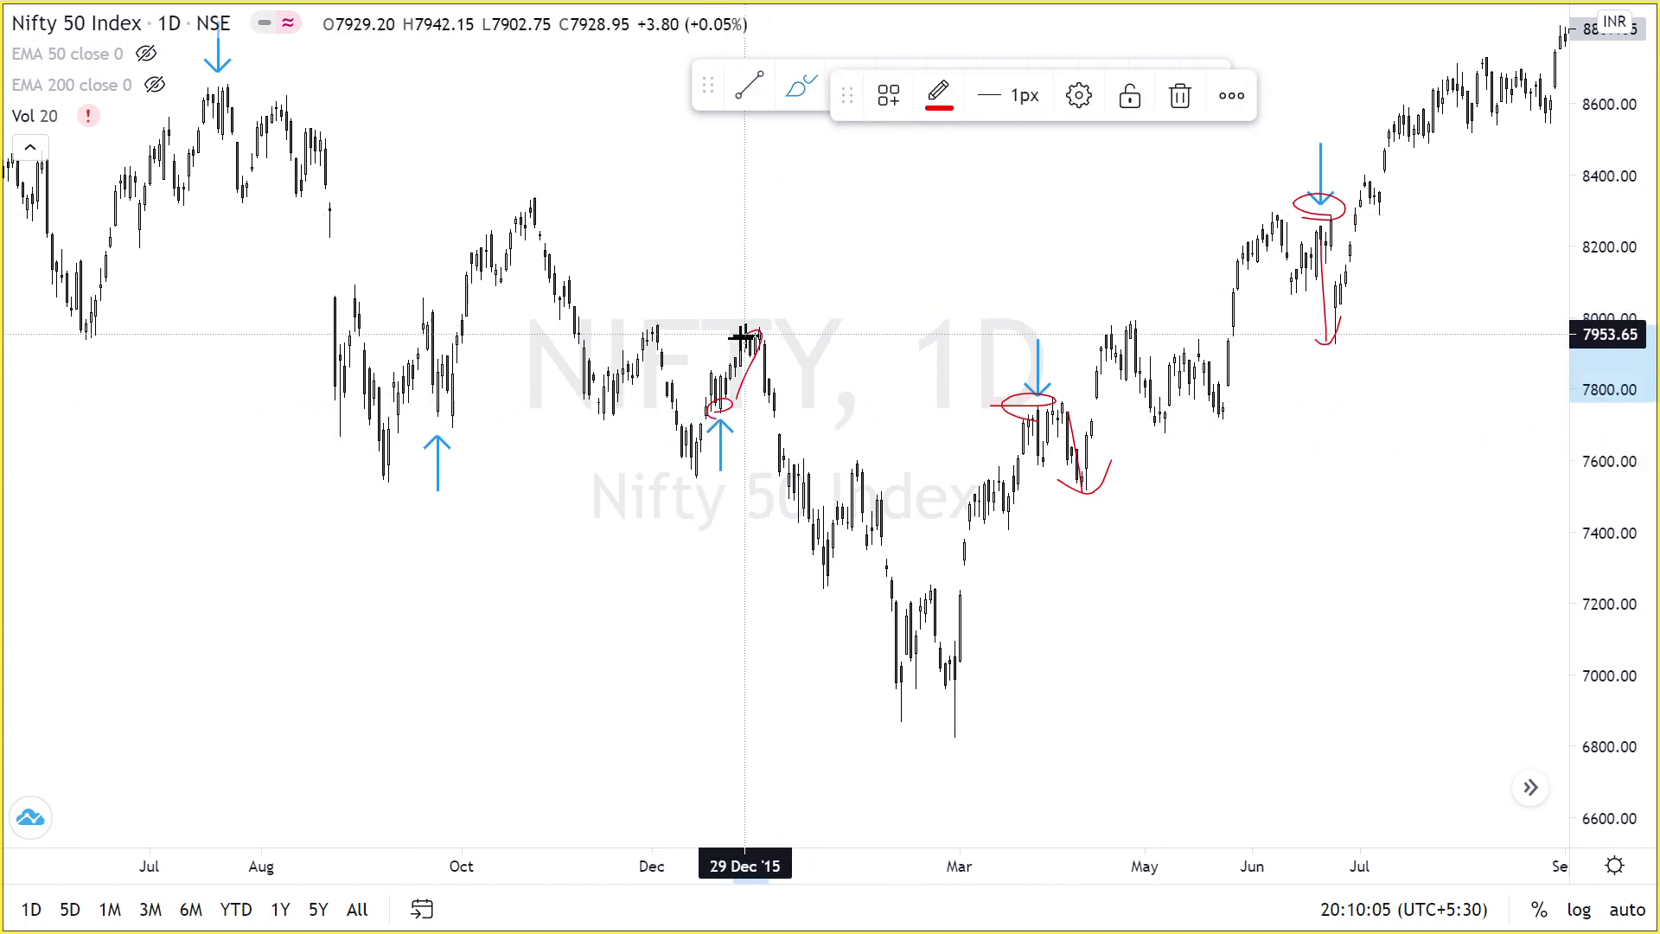
Brush ellipses around the arrow-marked September 2015 low and the arrow-marked July 2015 top.
left_click_drag(834, 386, 911, 365)
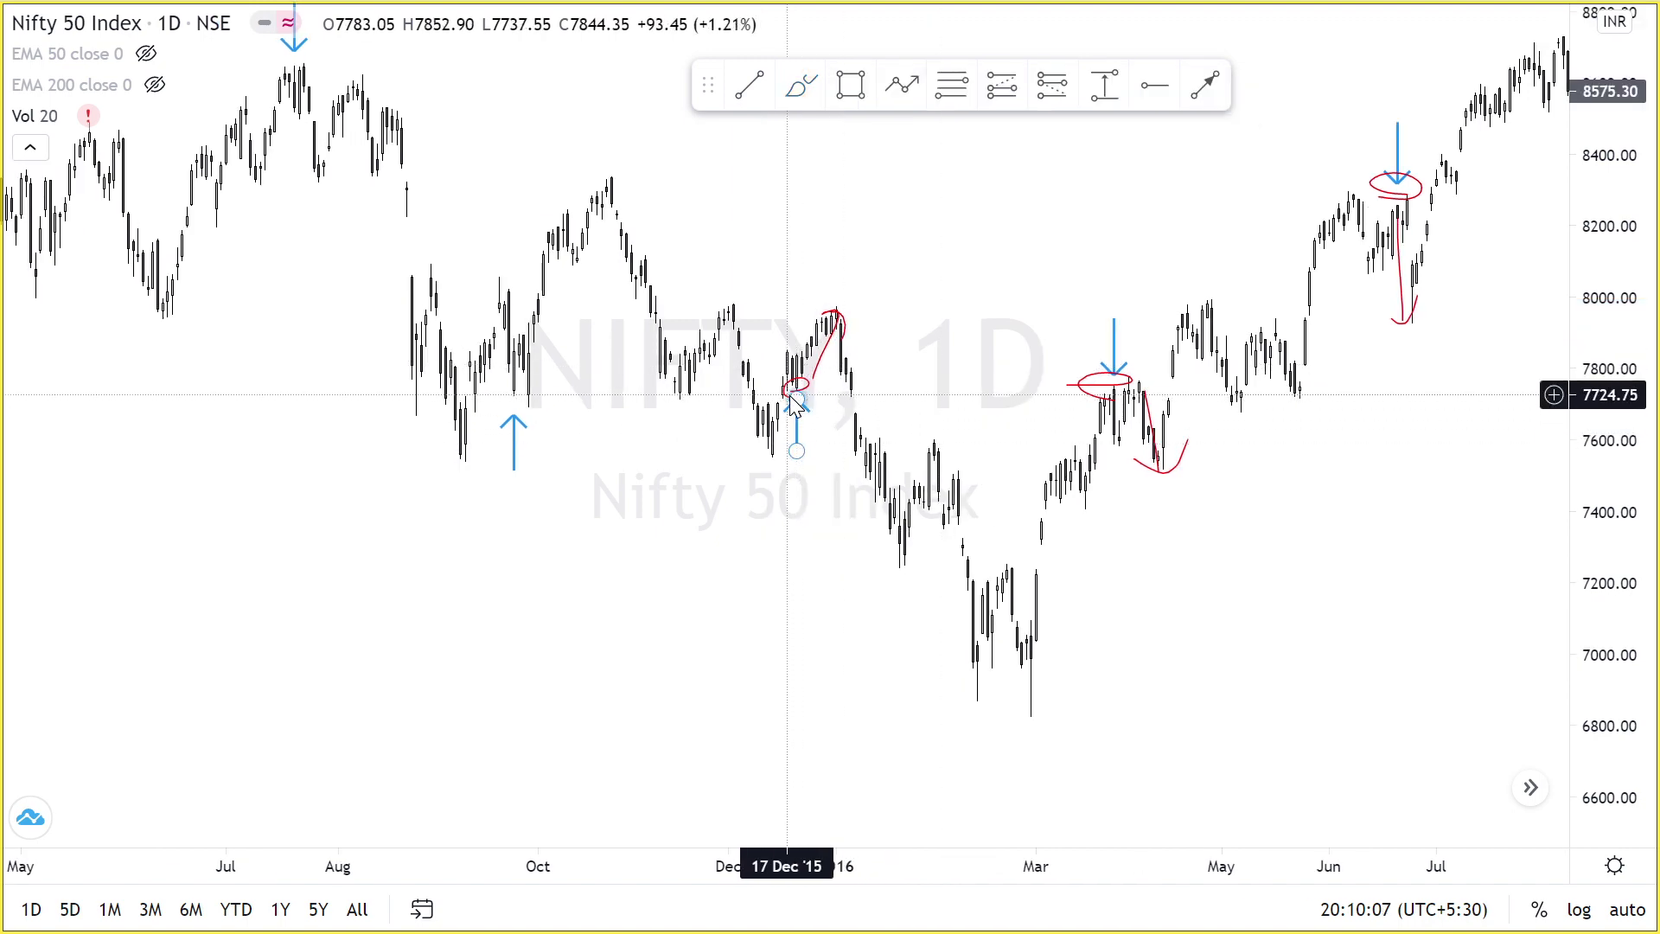
left_click_drag(845, 298, 1111, 584)
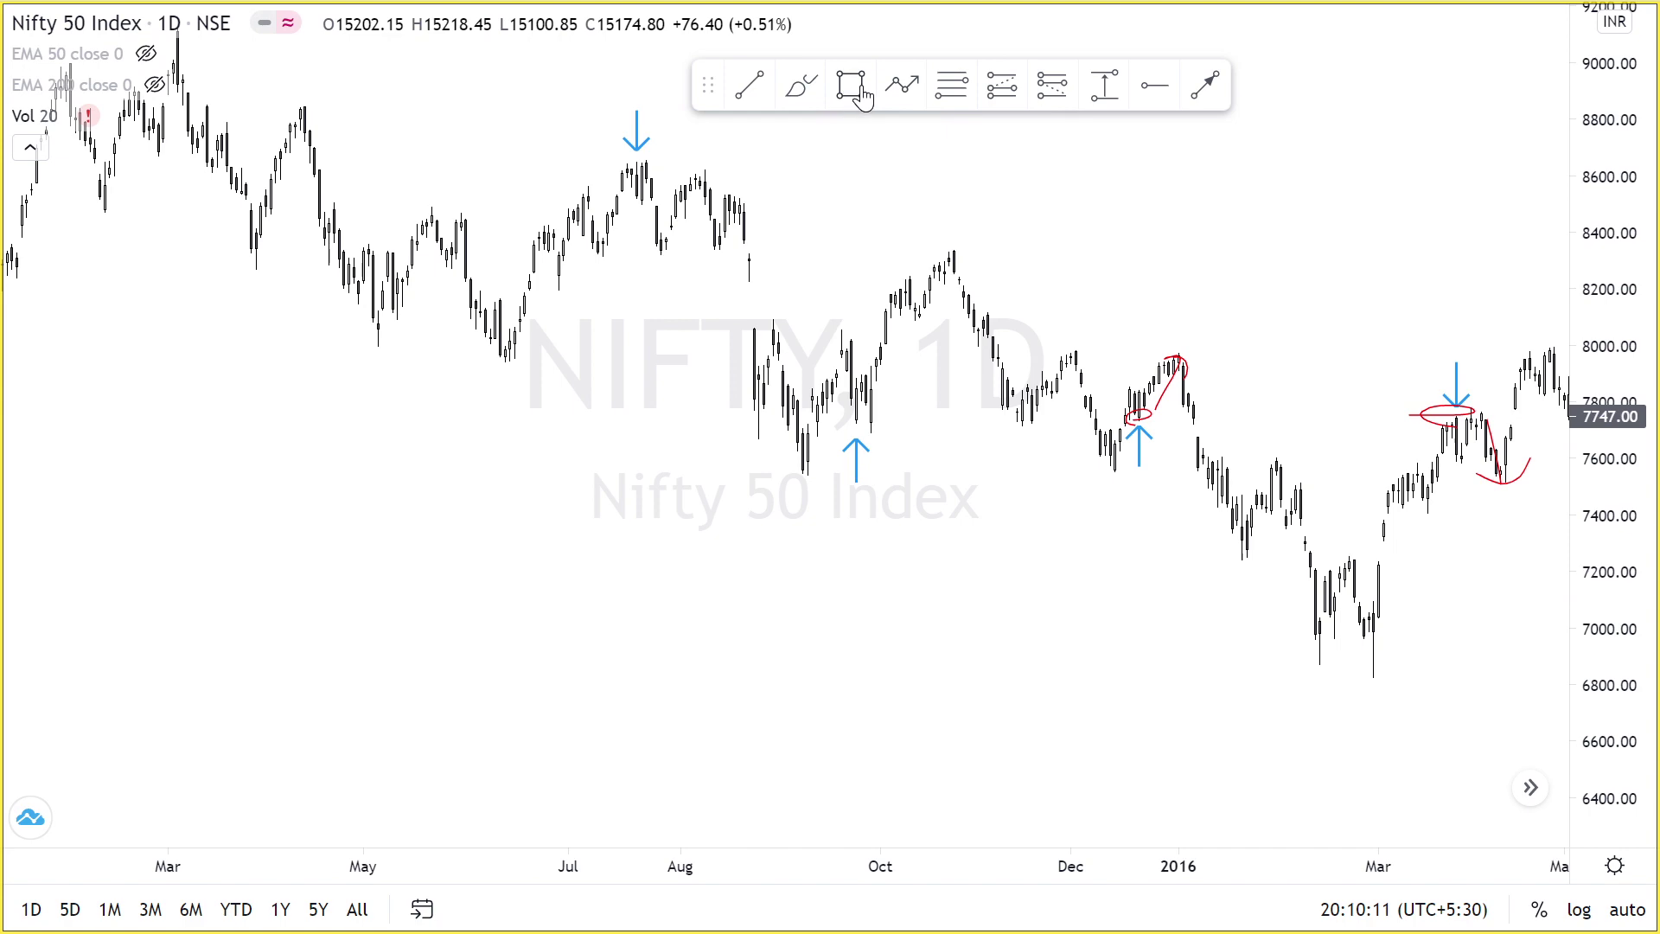
left_click_drag(865, 412, 816, 437)
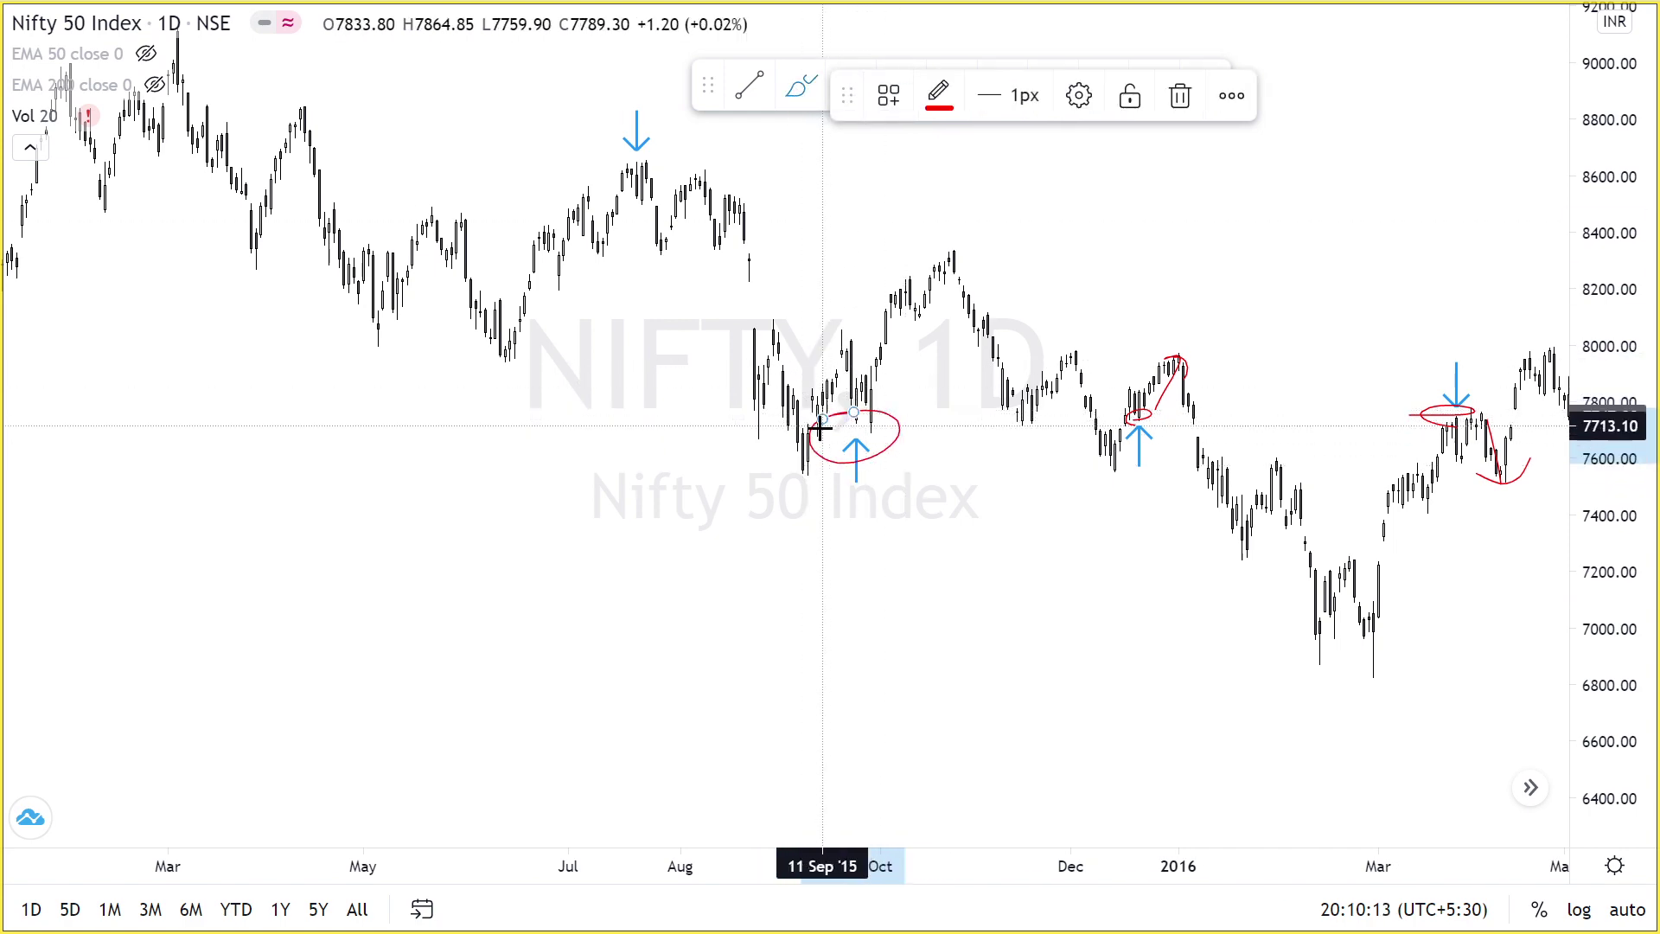
mouse_move(618, 130)
left_mouse_down()
mouse_move(1175, 449)
mouse_move(1185, 271)
mouse_move(1135, 476)
left_mouse_up()
left_click_drag(1056, 526, 1141, 315)
mouse_move(1142, 560)
left_mouse_down()
mouse_move(397, 709)
mouse_move(459, 703)
left_mouse_up()
left_click_drag(1180, 432, 550, 692)
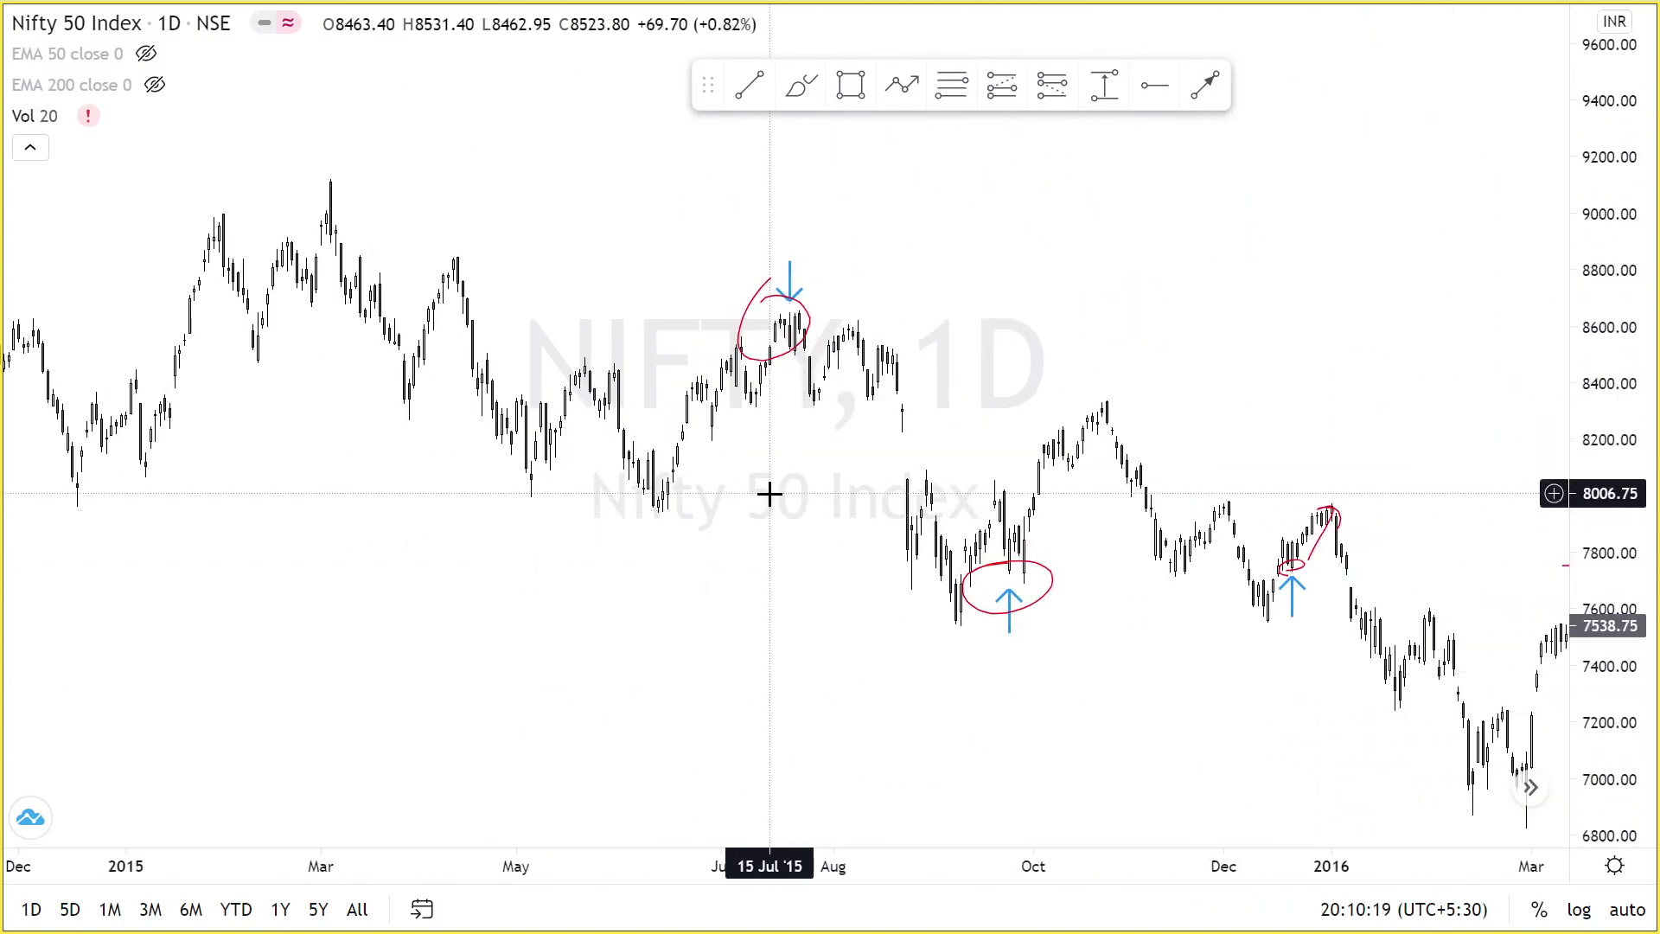
Go back through the daily price history from 2015 to the arrow-marked cycle dates in 1999 and 2000.
left_click_drag(777, 478, 940, 452)
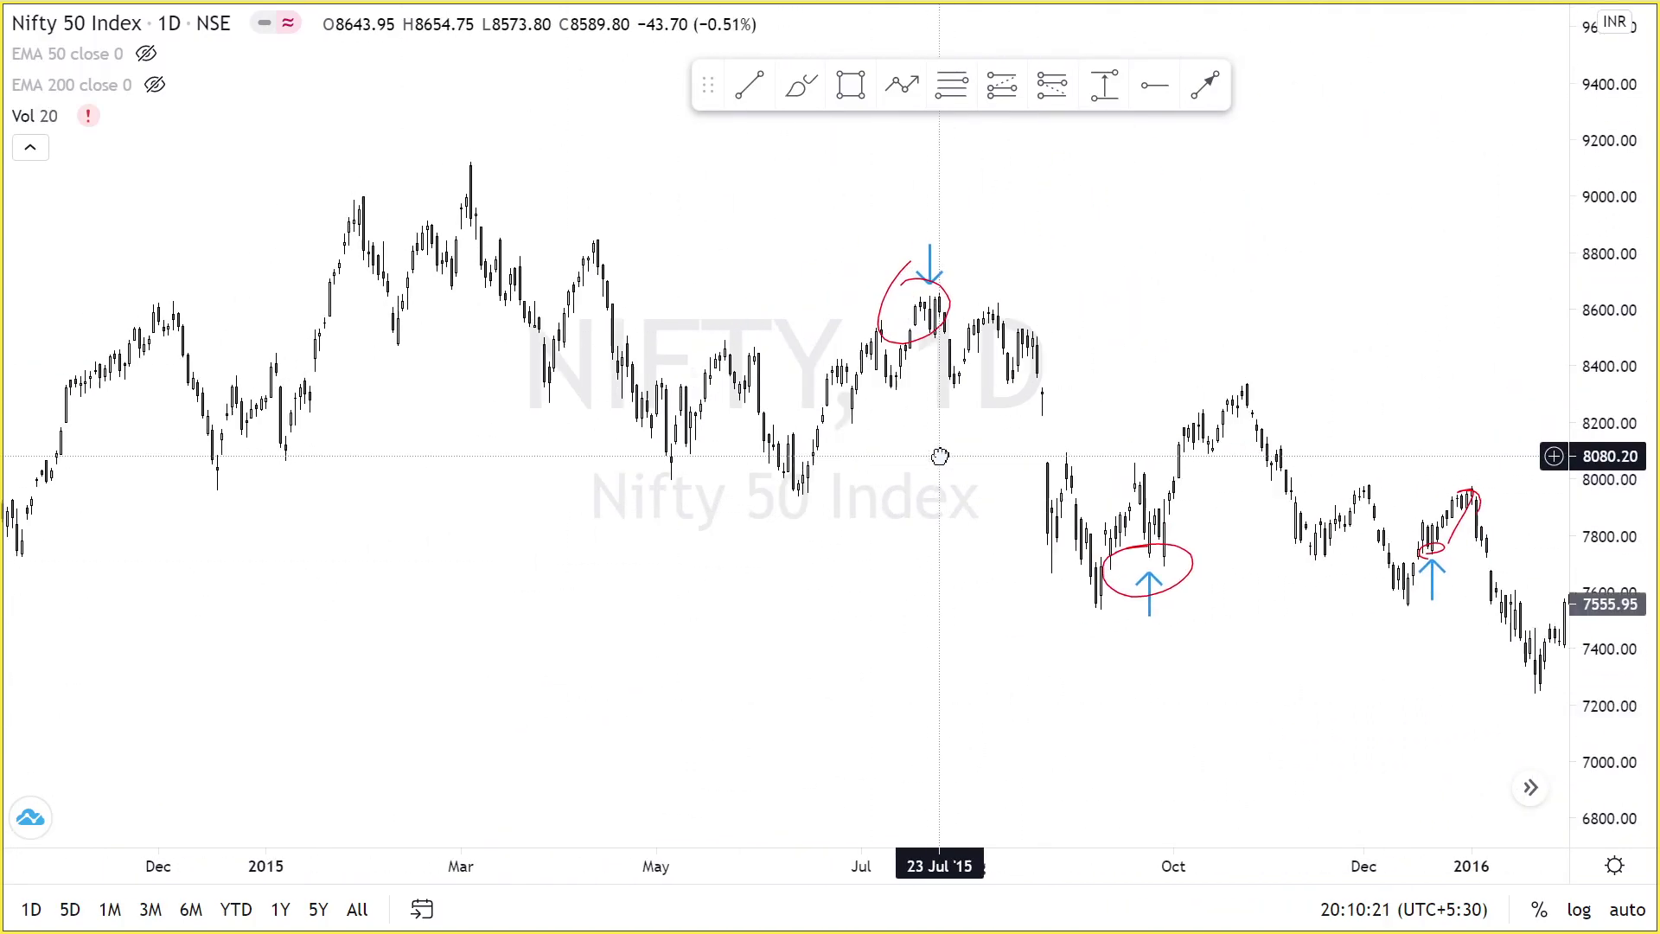
left_click(718, 790)
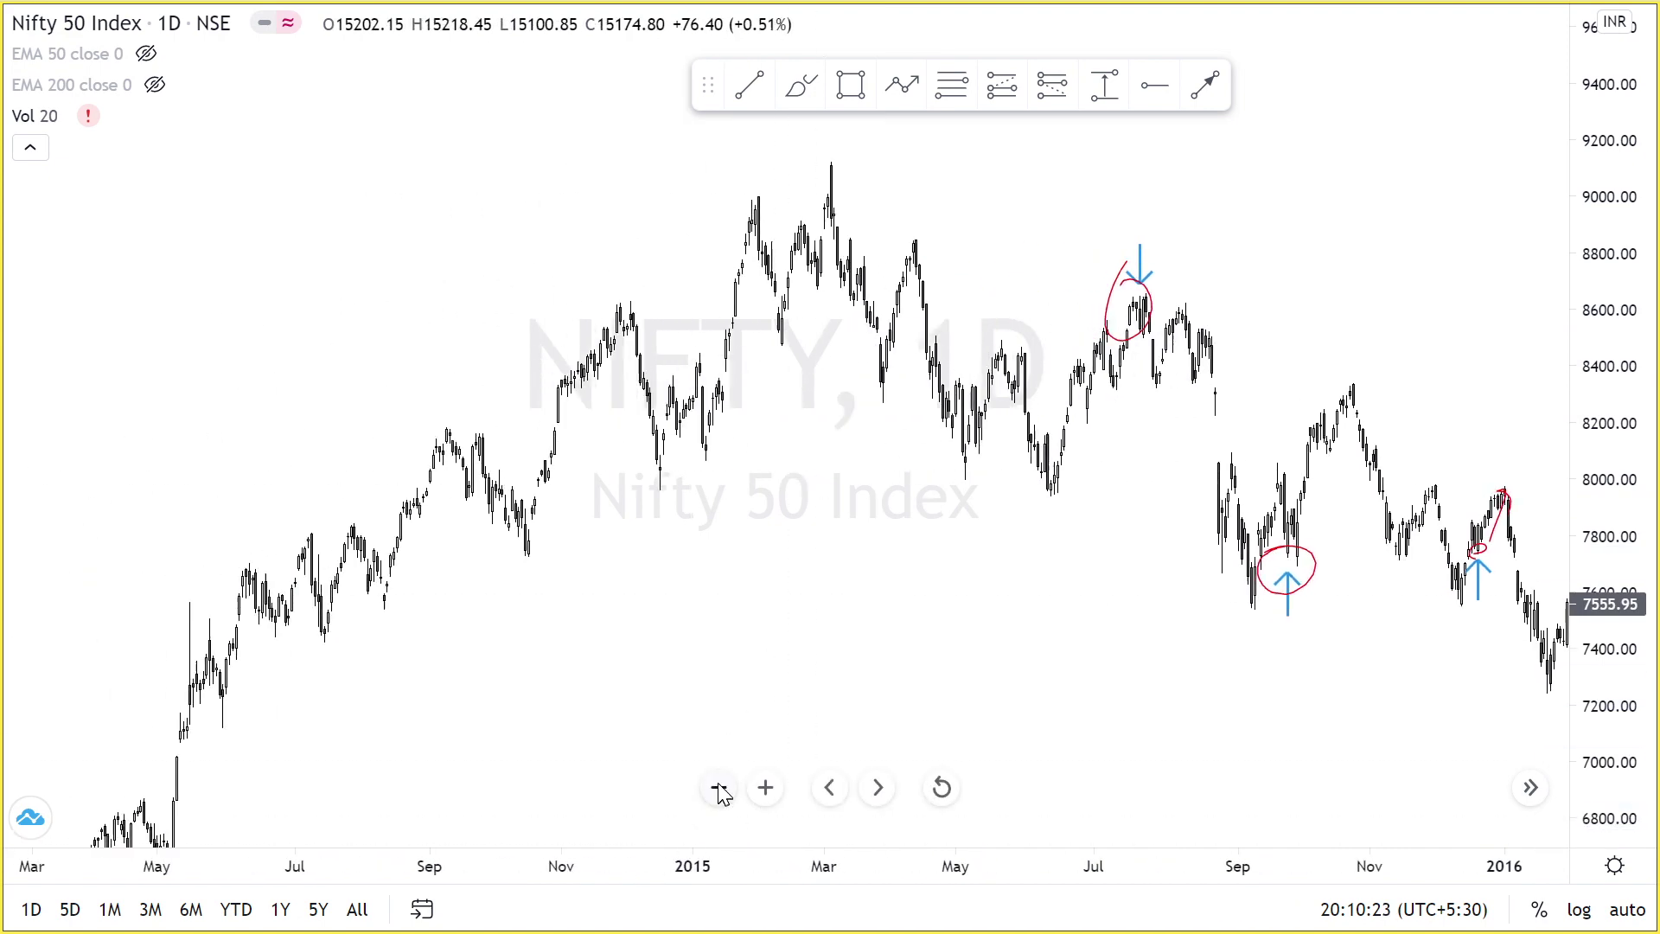
left_click(719, 790)
left_click_drag(1124, 484, 1465, 289)
left_click_drag(1305, 493, 1245, 238)
left_click_drag(966, 530, 1561, 312)
left_click_drag(1394, 401, 1605, 710)
left_click_drag(121, 520, 1598, 426)
left_click_drag(285, 624, 1591, 496)
left_click_drag(865, 571, 1369, 552)
left_click_drag(433, 563, 1365, 549)
mouse_move(813, 561)
left_mouse_down()
mouse_move(1323, 574)
mouse_move(801, 574)
left_mouse_up()
left_click_drag(1635, 735, 1654, 4)
left_click_drag(977, 514, 882, 758)
left_click_drag(1617, 752, 1618, 104)
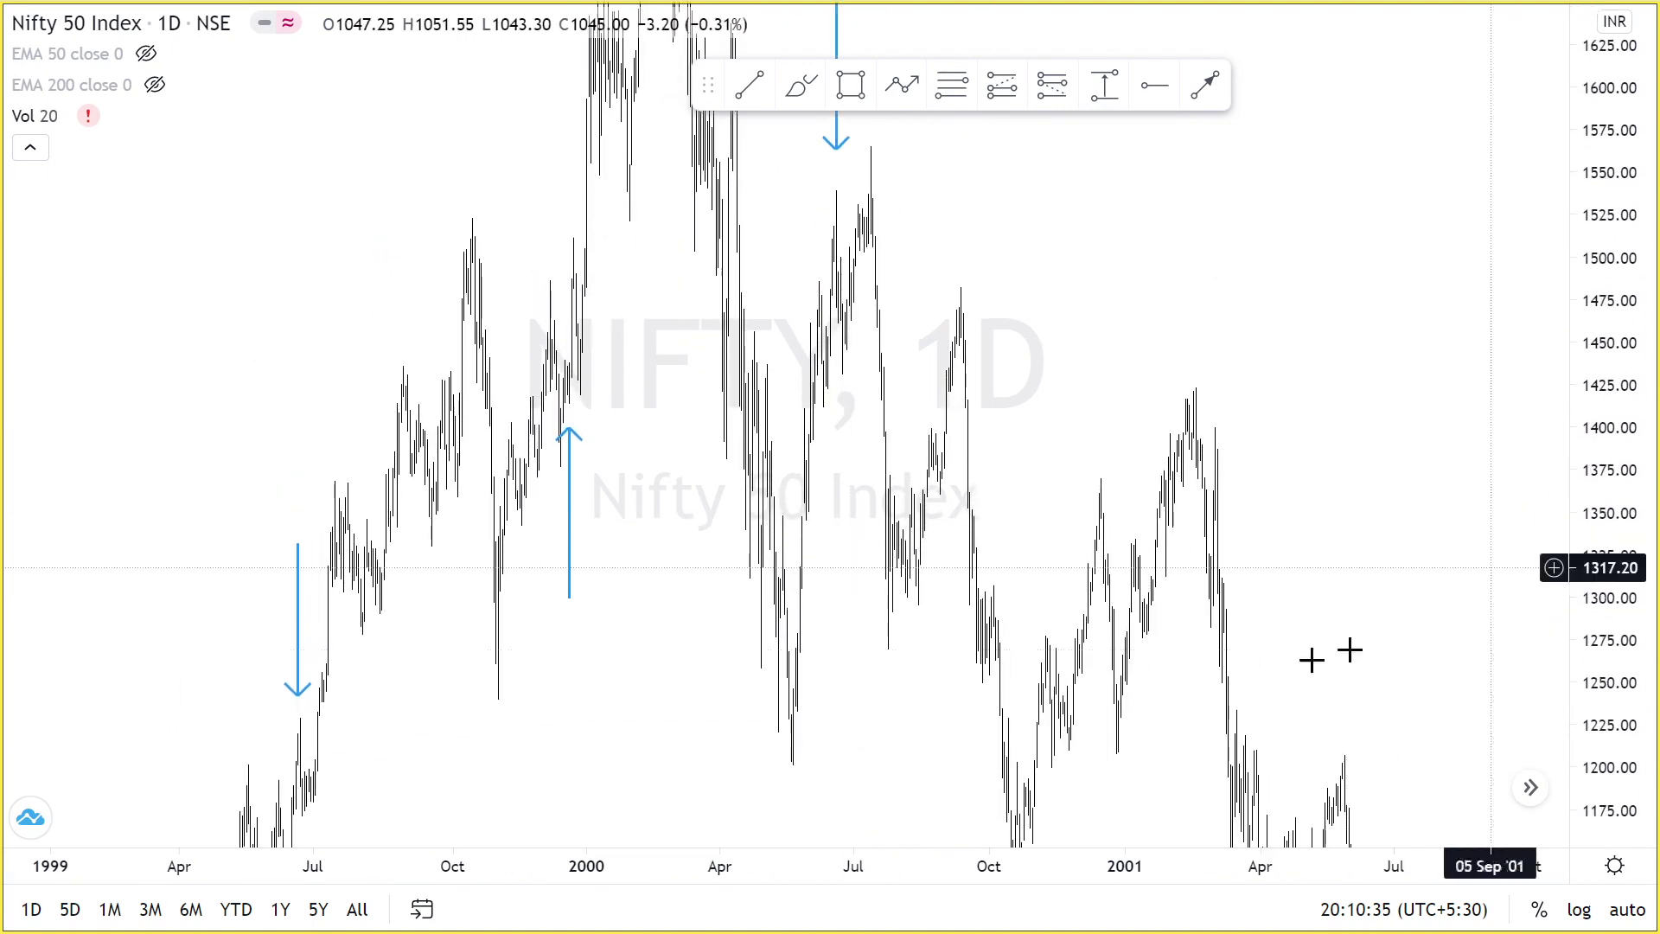
Brush an ellipse and short line at the arrow-marked June 2000 top and a down arrow along the drop after it.
left_click(767, 789)
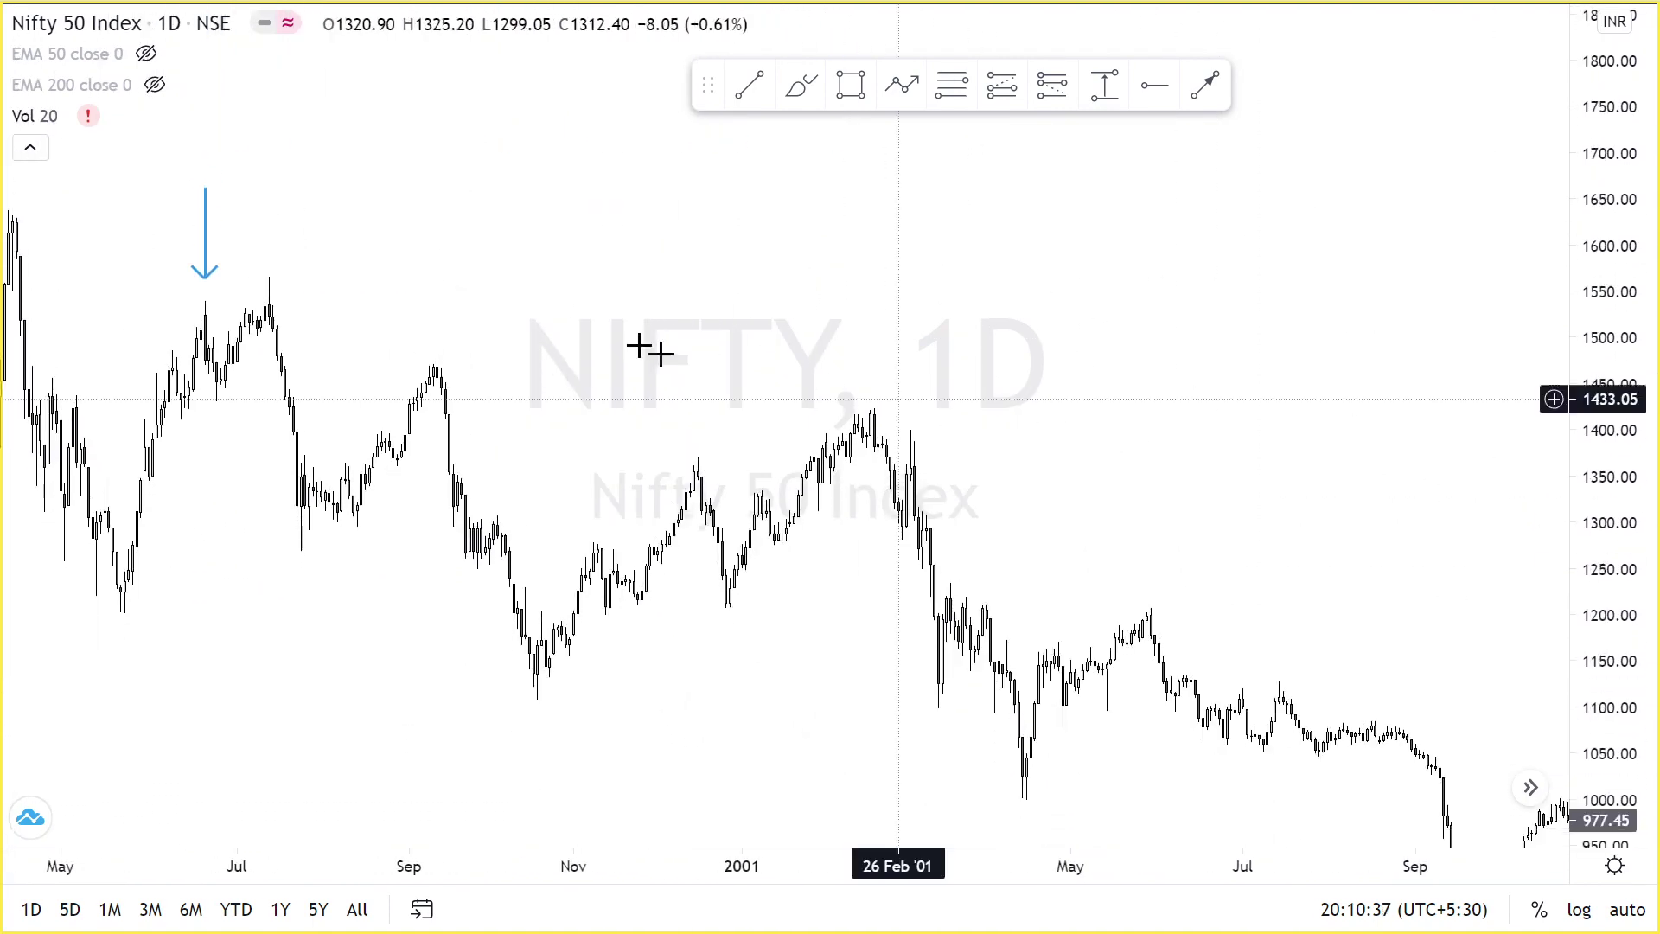
left_click_drag(642, 345, 1362, 333)
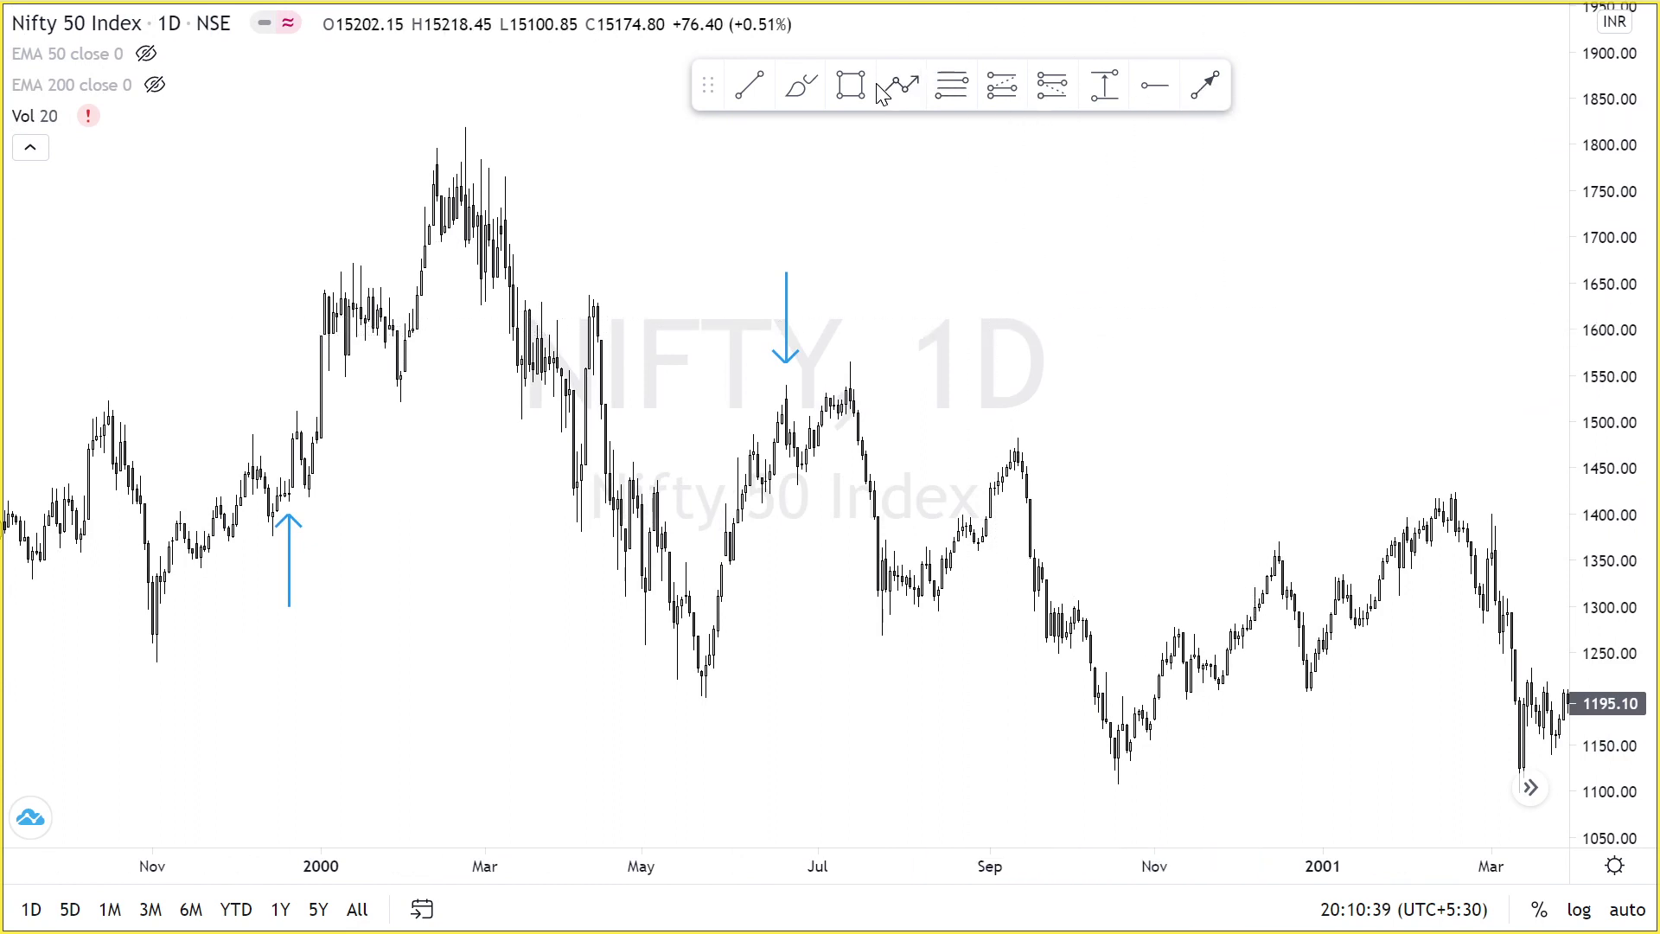
left_click(789, 358)
mouse_move(775, 389)
left_mouse_down()
mouse_move(794, 467)
mouse_move(814, 461)
left_mouse_up()
Review the arrow-marked December 1999 low and brush an ellipse and a short down stroke at the arrow-marked June 1999 top.
mouse_move(692, 622)
left_mouse_down()
mouse_move(1344, 601)
mouse_move(1407, 531)
left_mouse_up()
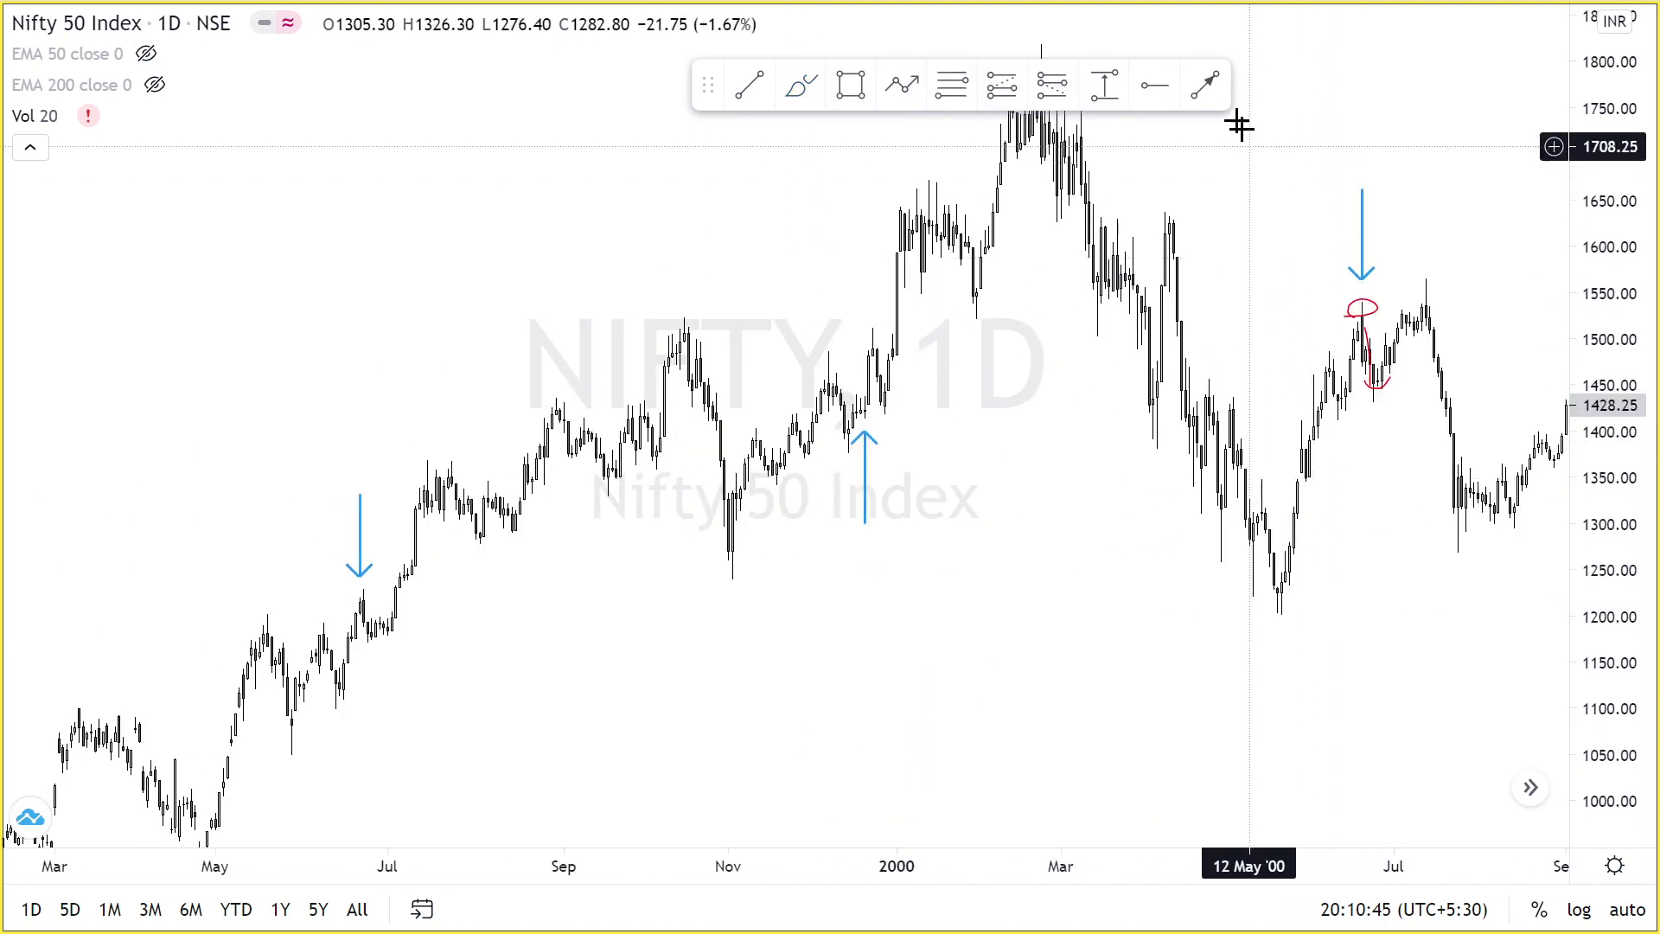
left_click(868, 438)
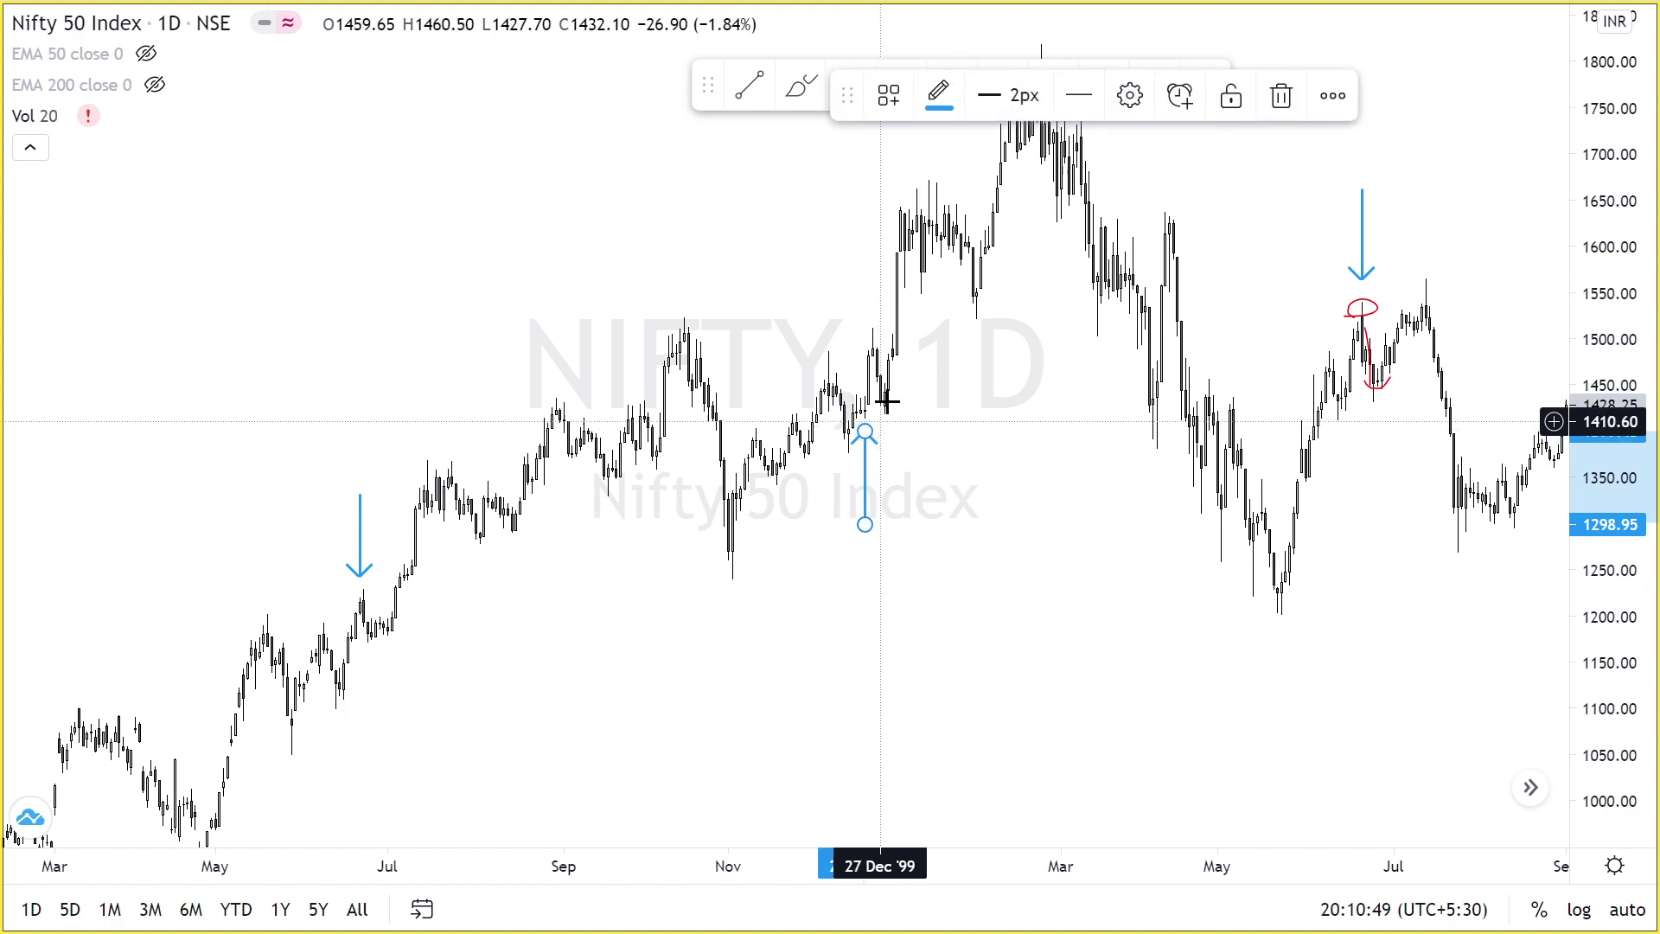
left_click_drag(941, 238, 845, 490)
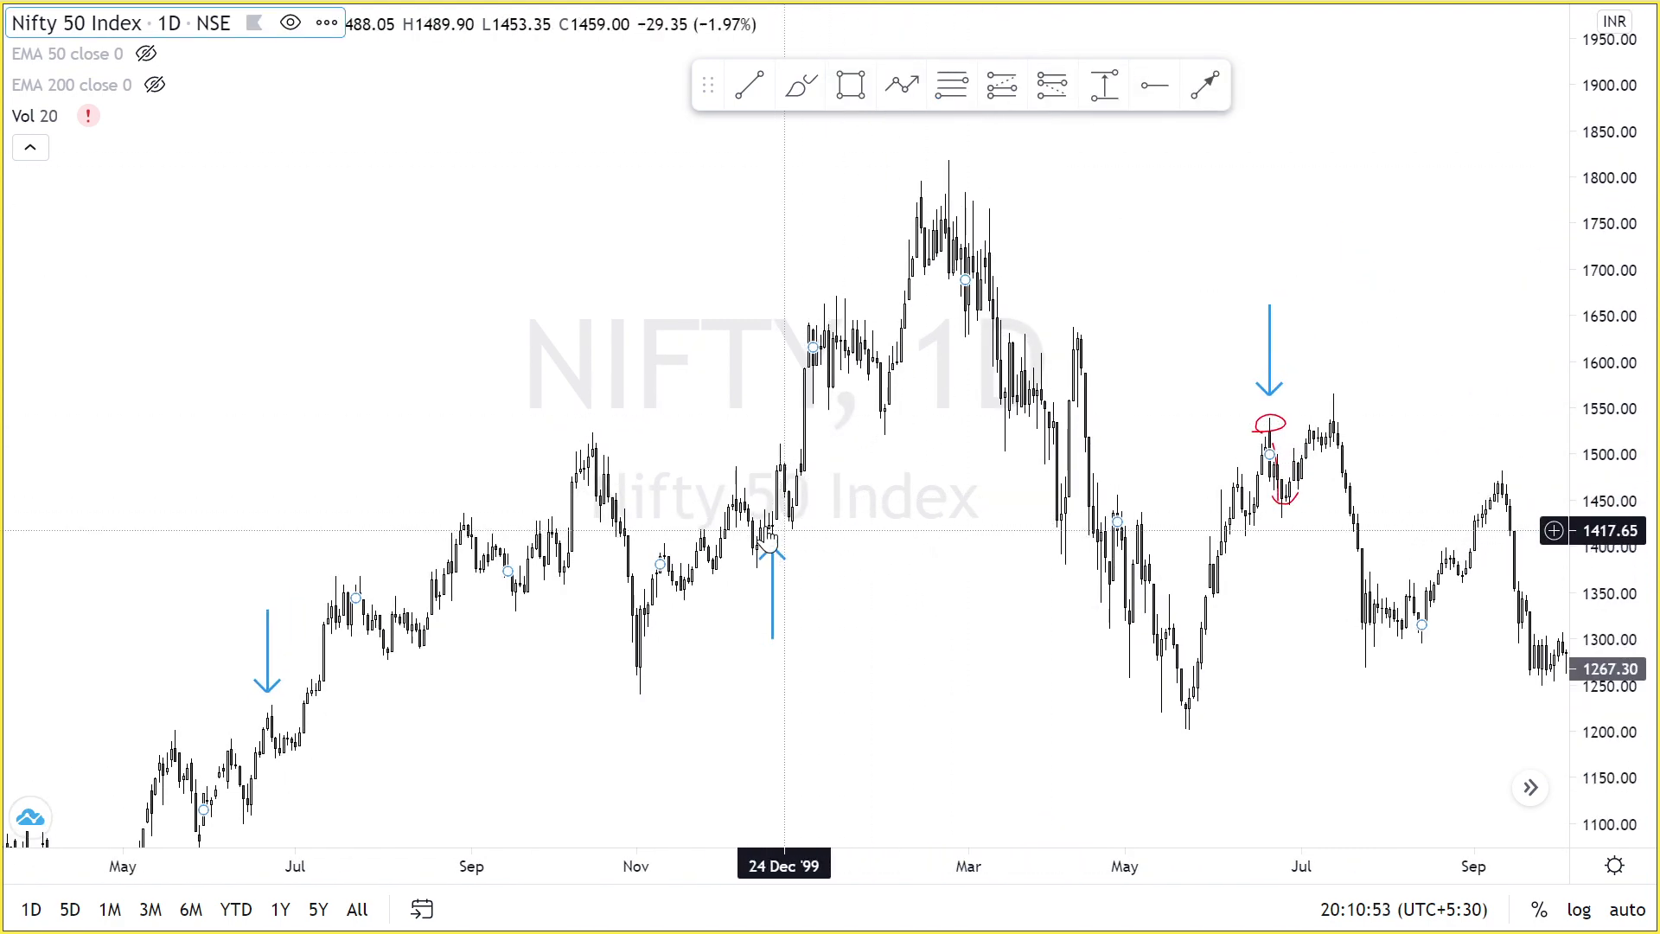
left_click(1017, 490)
left_click_drag(1017, 489, 1274, 464)
left_click_drag(1186, 608, 1319, 467)
left_click_drag(1164, 607, 1071, 541)
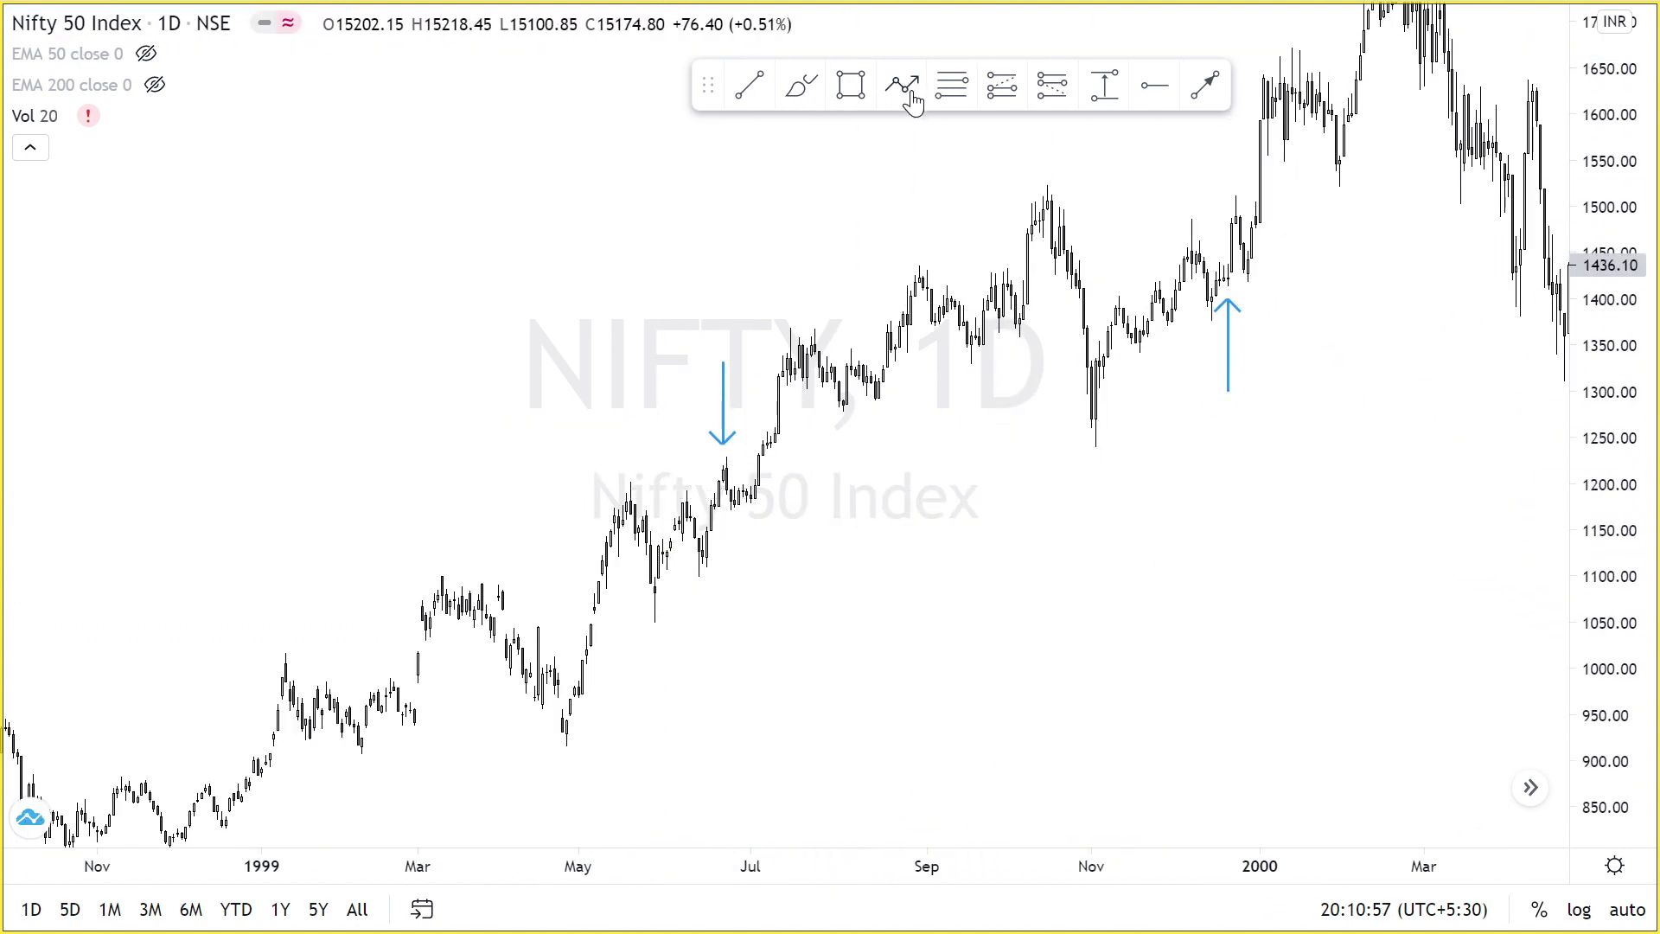
left_click_drag(702, 471, 733, 474)
Brush an ellipse around the arrow-marked December 1995 top.
scroll(875, 541, "left", 20)
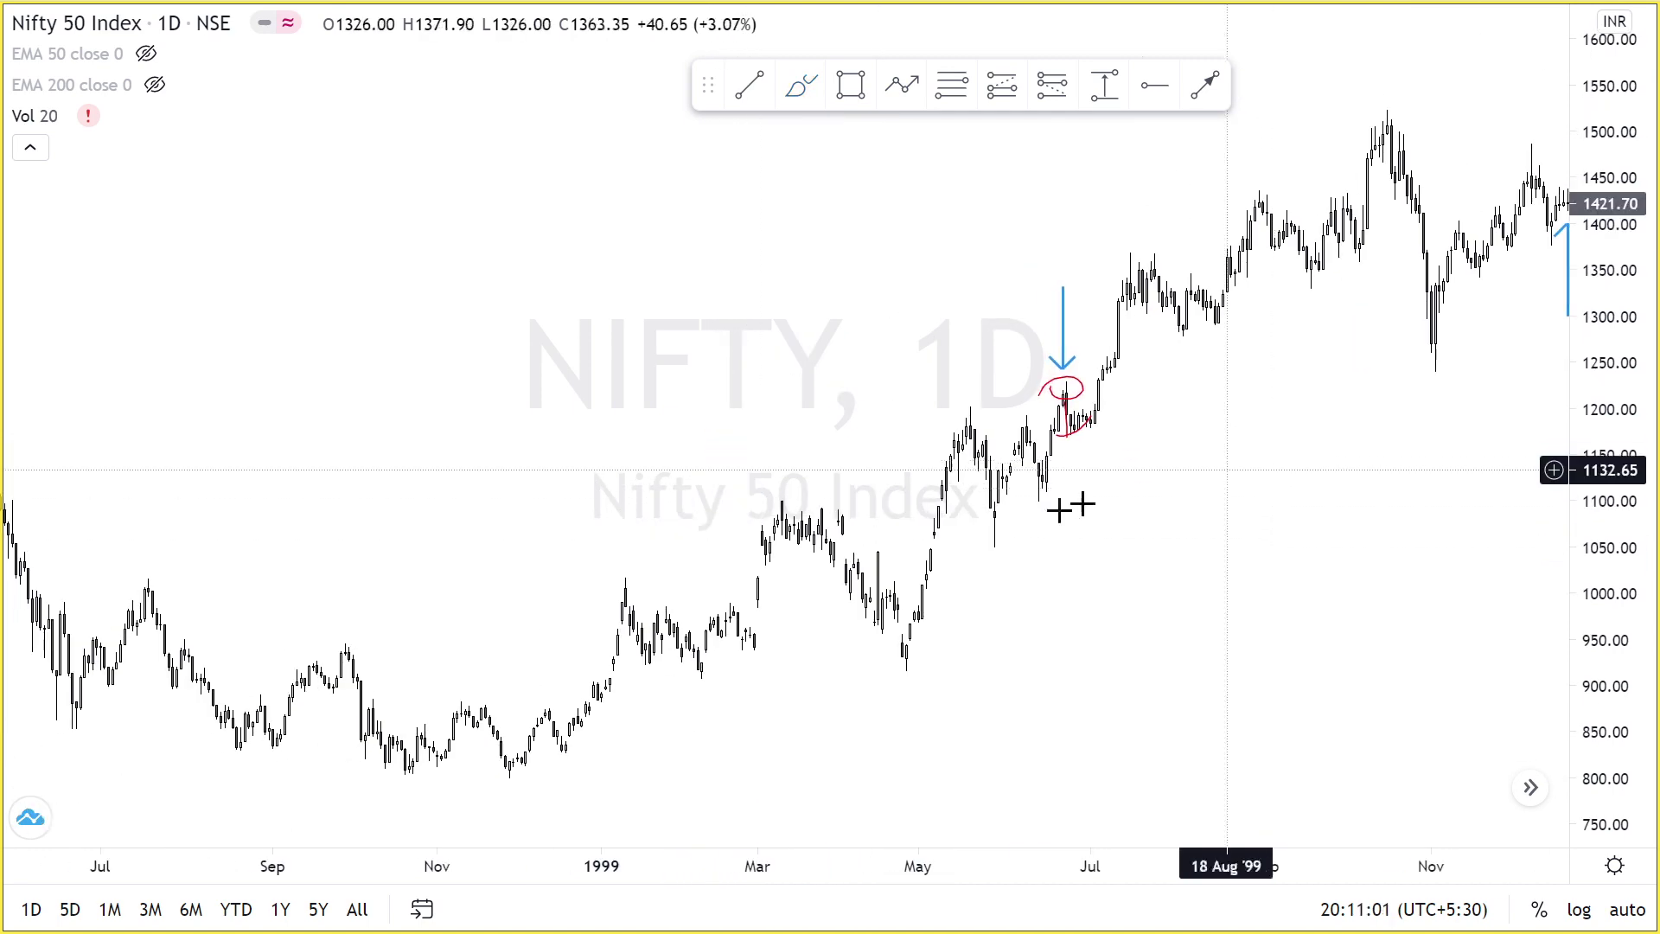
scroll(924, 543, "left", 20)
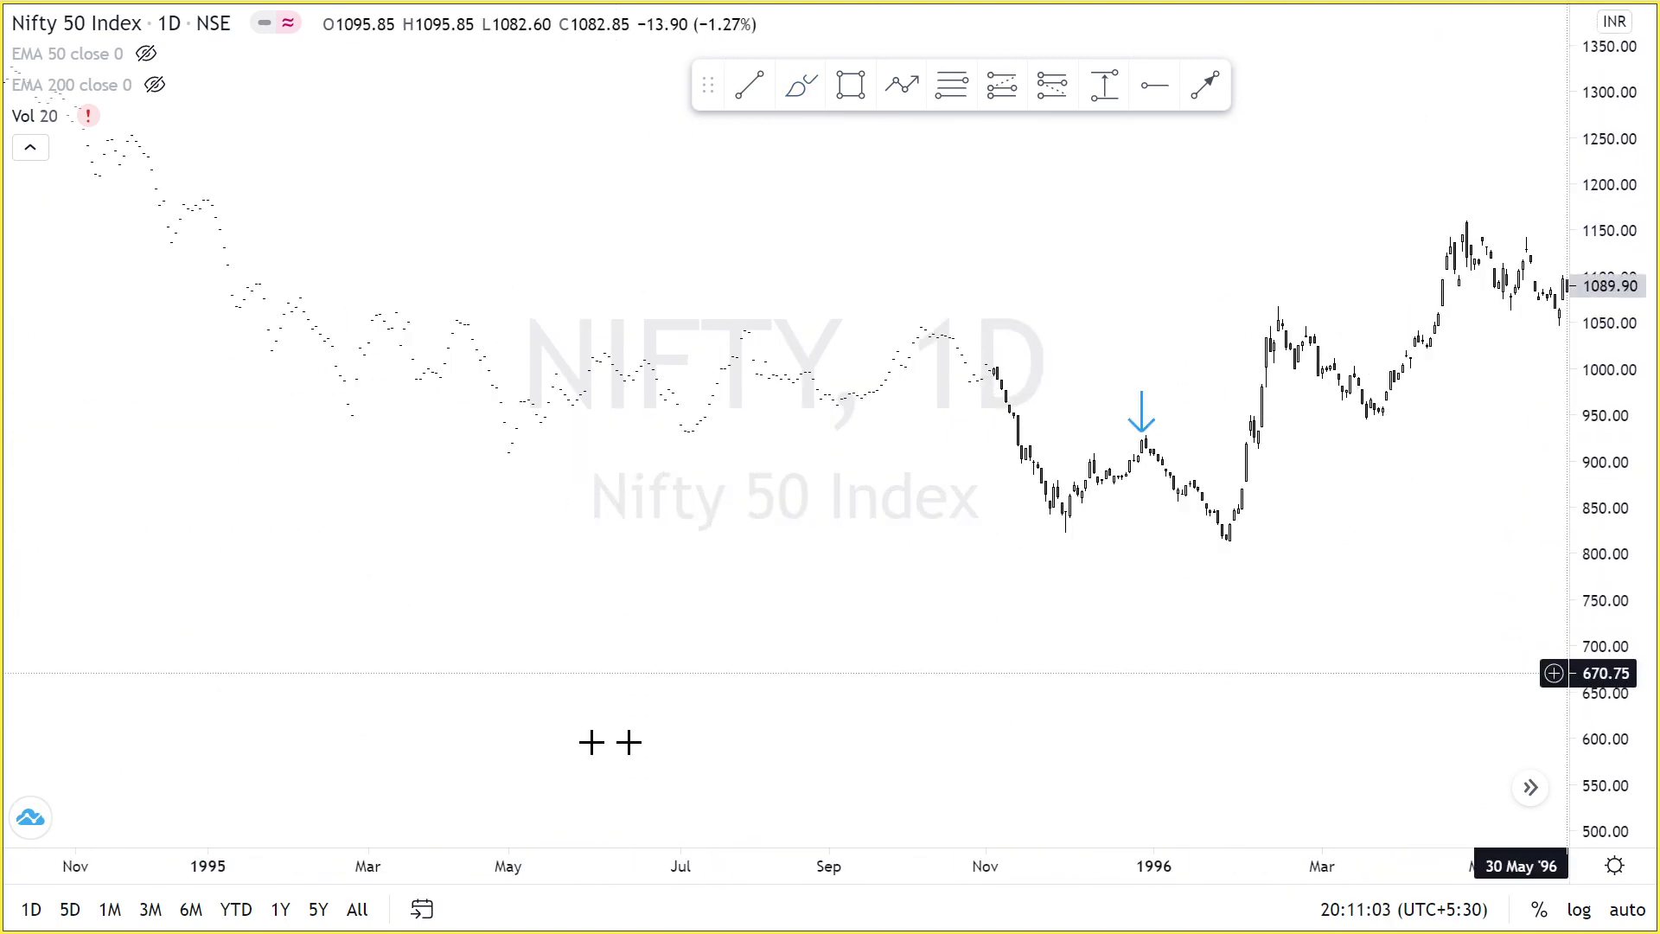
scroll(799, 595, "right", 10)
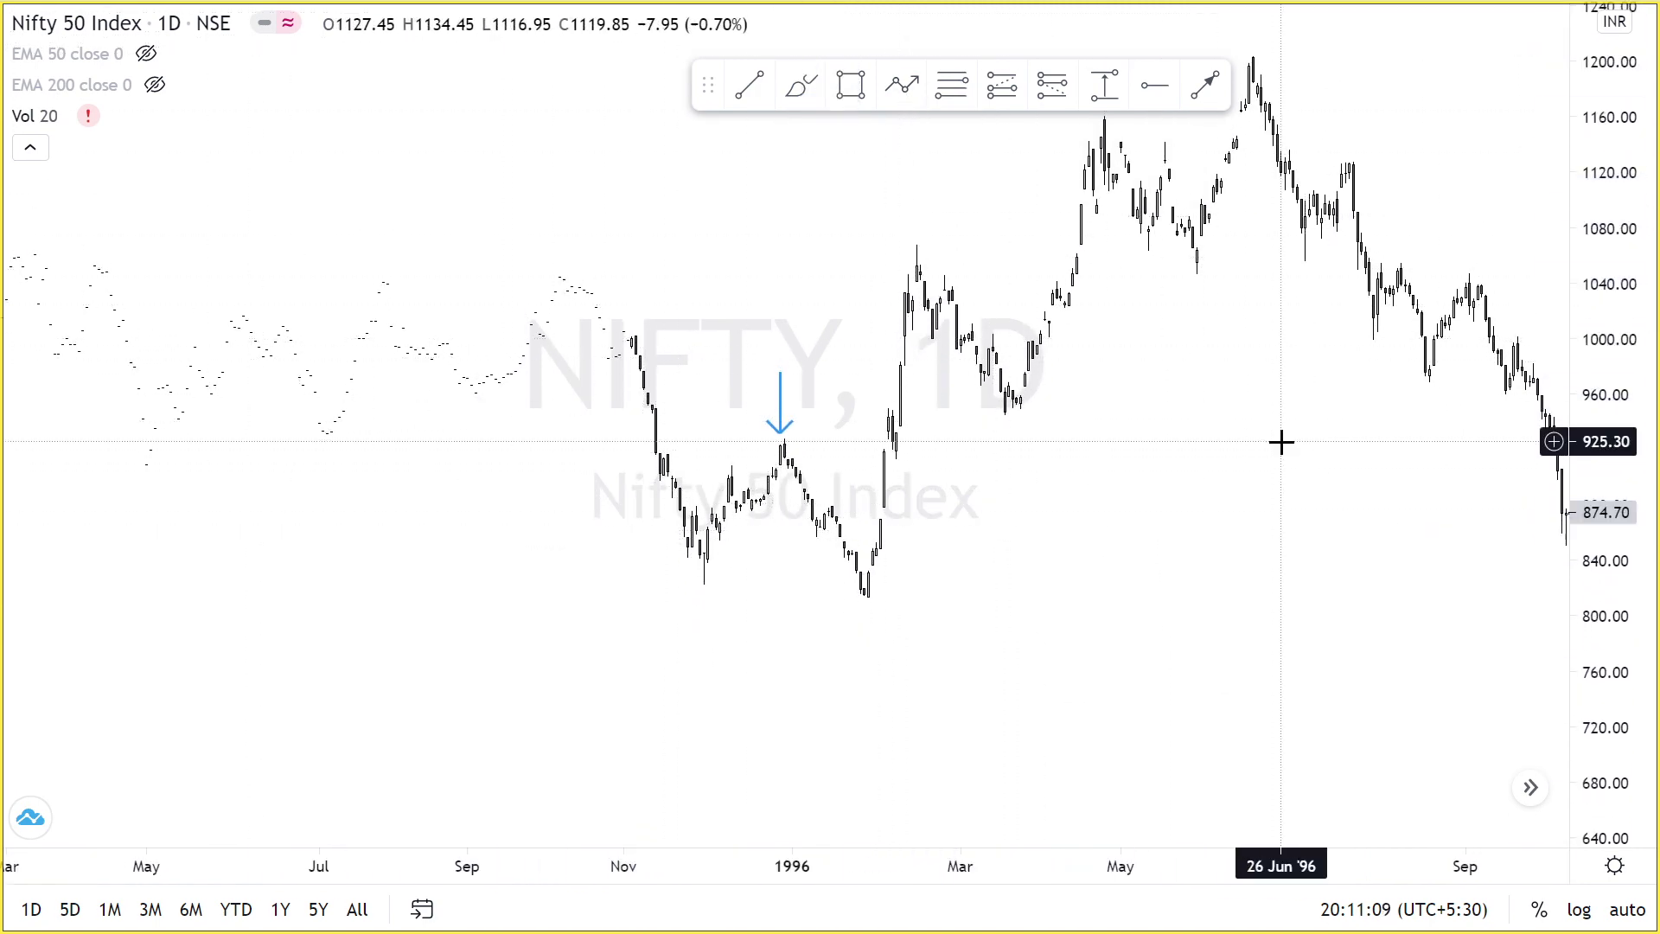
scroll(1124, 303, "right", 5)
left_click(802, 82)
mouse_move(645, 517)
left_mouse_down()
mouse_move(681, 511)
mouse_move(890, 319)
left_mouse_up()
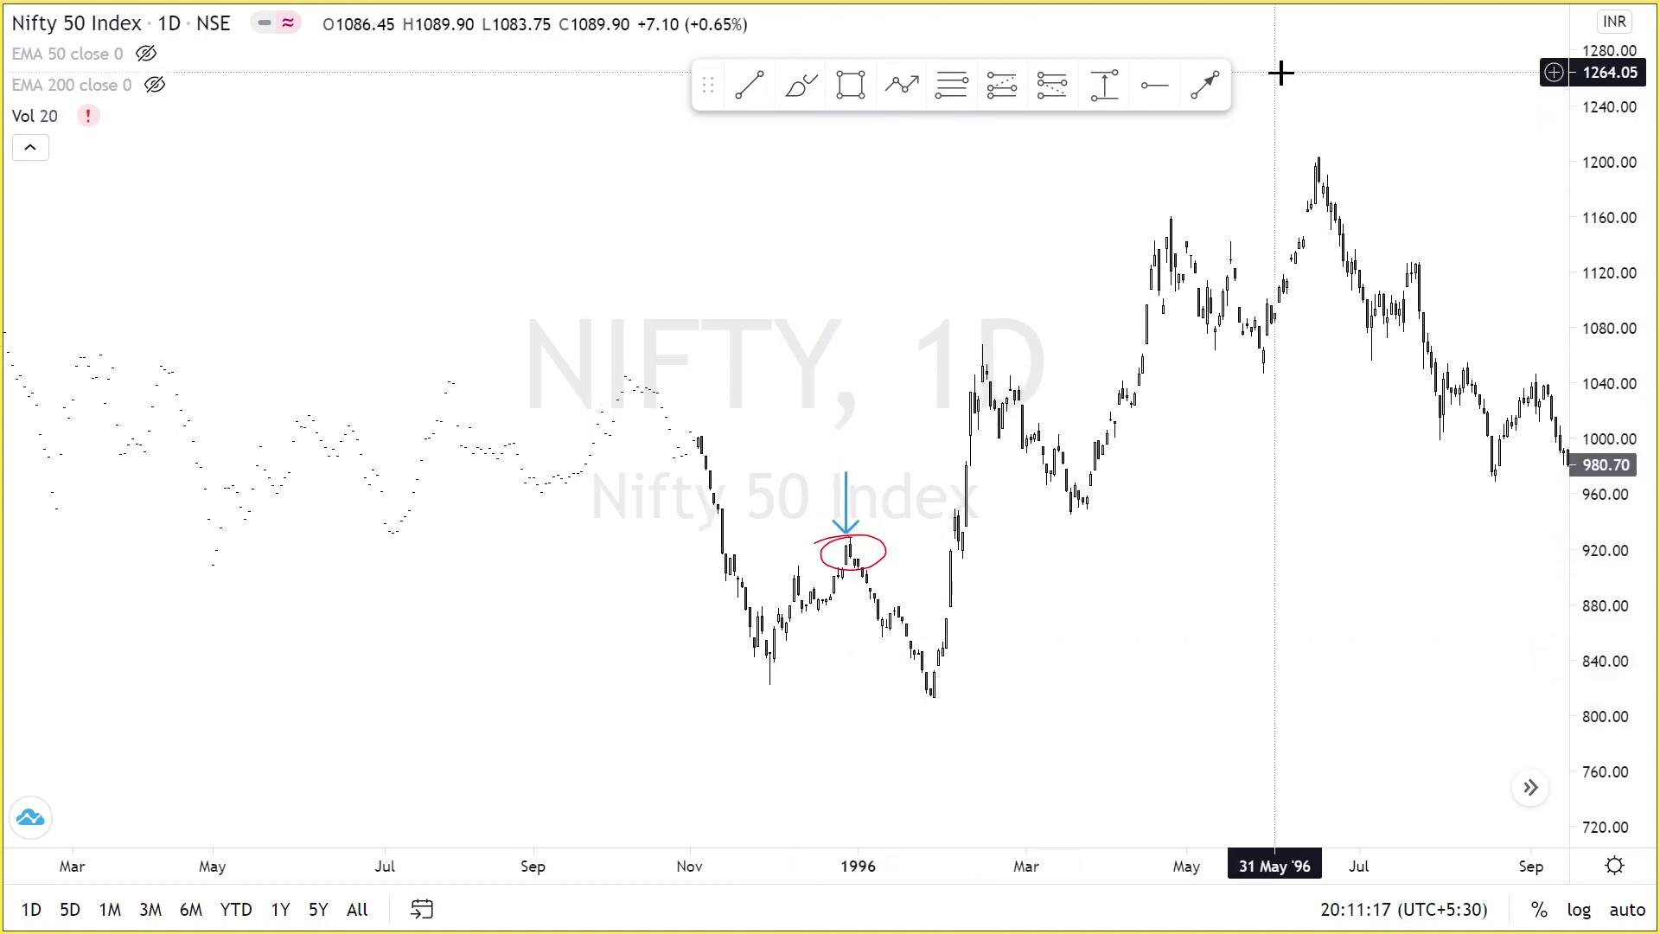
Measure the price drop from the December 1995 top to the following January 1996 low with the Price Range tool.
mouse_move(1228, 415)
left_mouse_down()
mouse_move(1045, 249)
mouse_move(938, 380)
left_mouse_up()
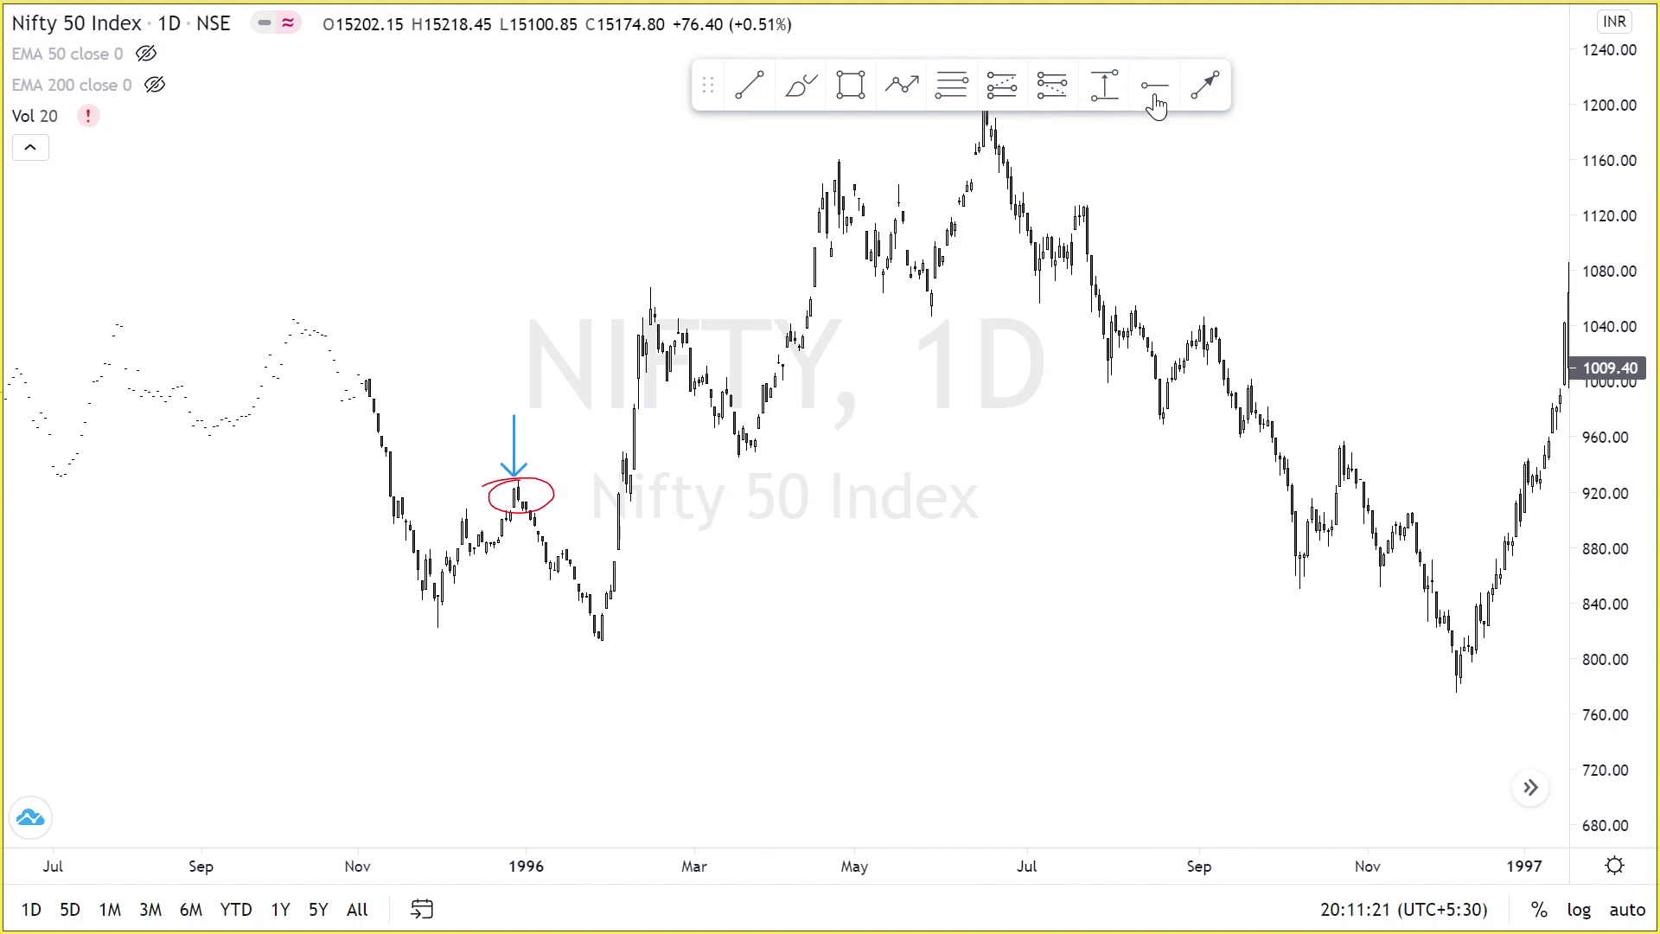
left_click(1097, 85)
left_click(566, 490)
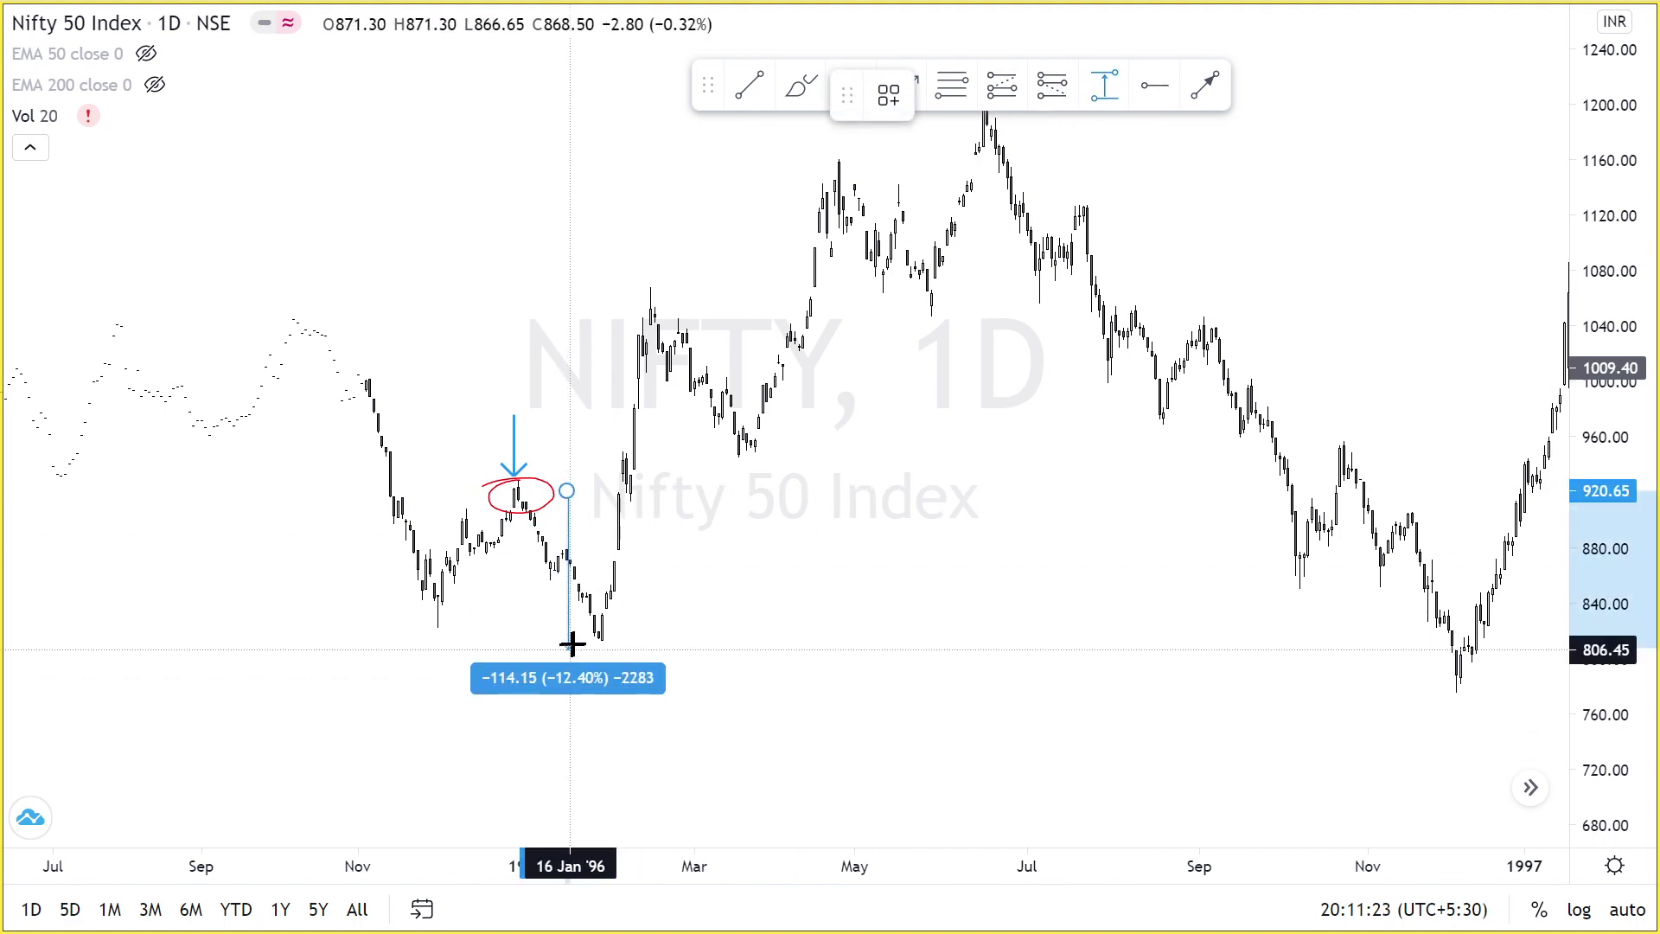
key("Escape")
Go forward through the daily price history from 1996 to the annotated 2020–2021 section.
left_click_drag(793, 615, 702, 666)
left_click_drag(791, 549, 458, 570)
left_click_drag(1124, 605, 966, 596)
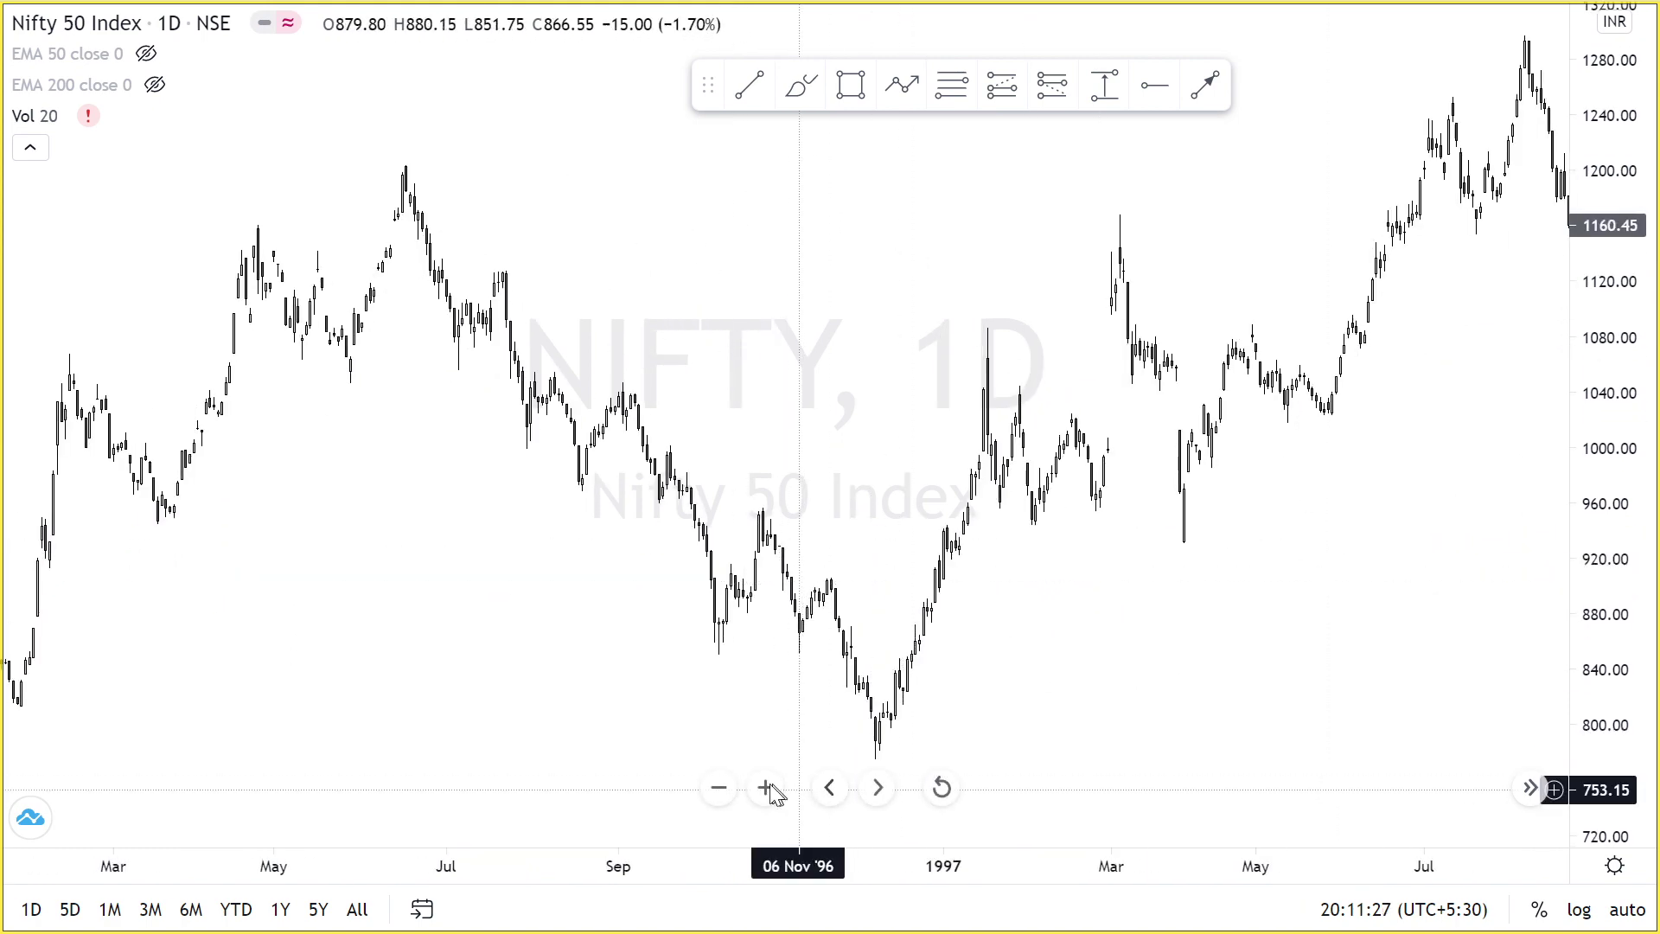
left_click(722, 788)
left_click_drag(1610, 290, 1610, 501)
left_click_drag(1332, 389, 782, 454)
scroll(784, 456, "right", 8)
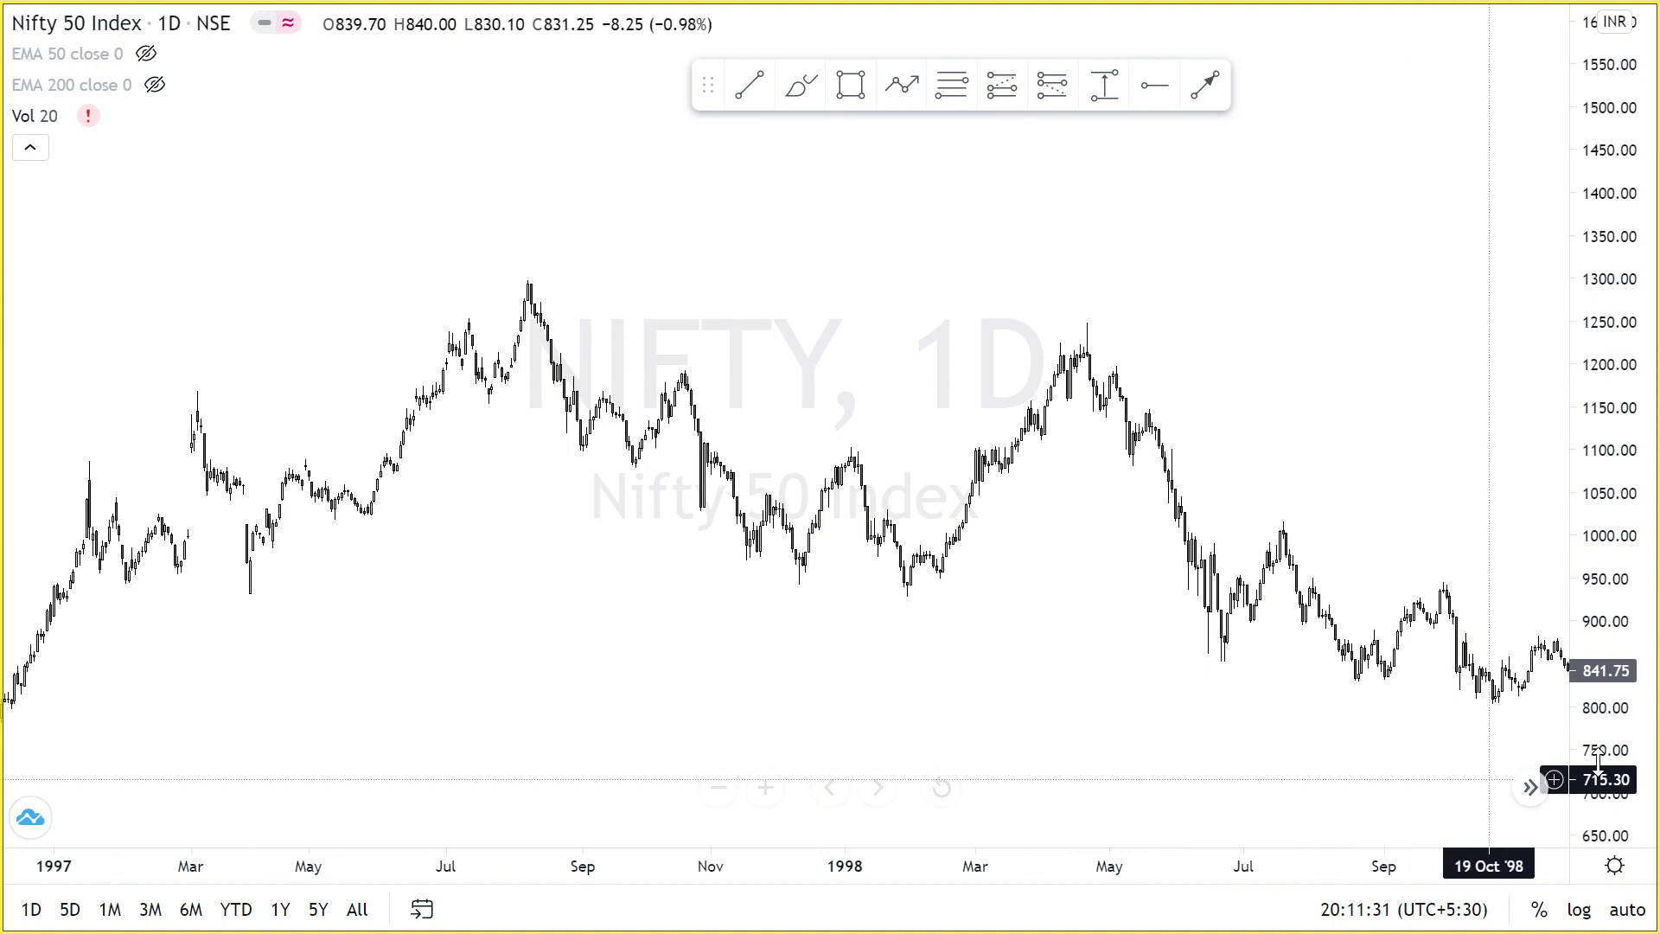
left_click(1531, 787)
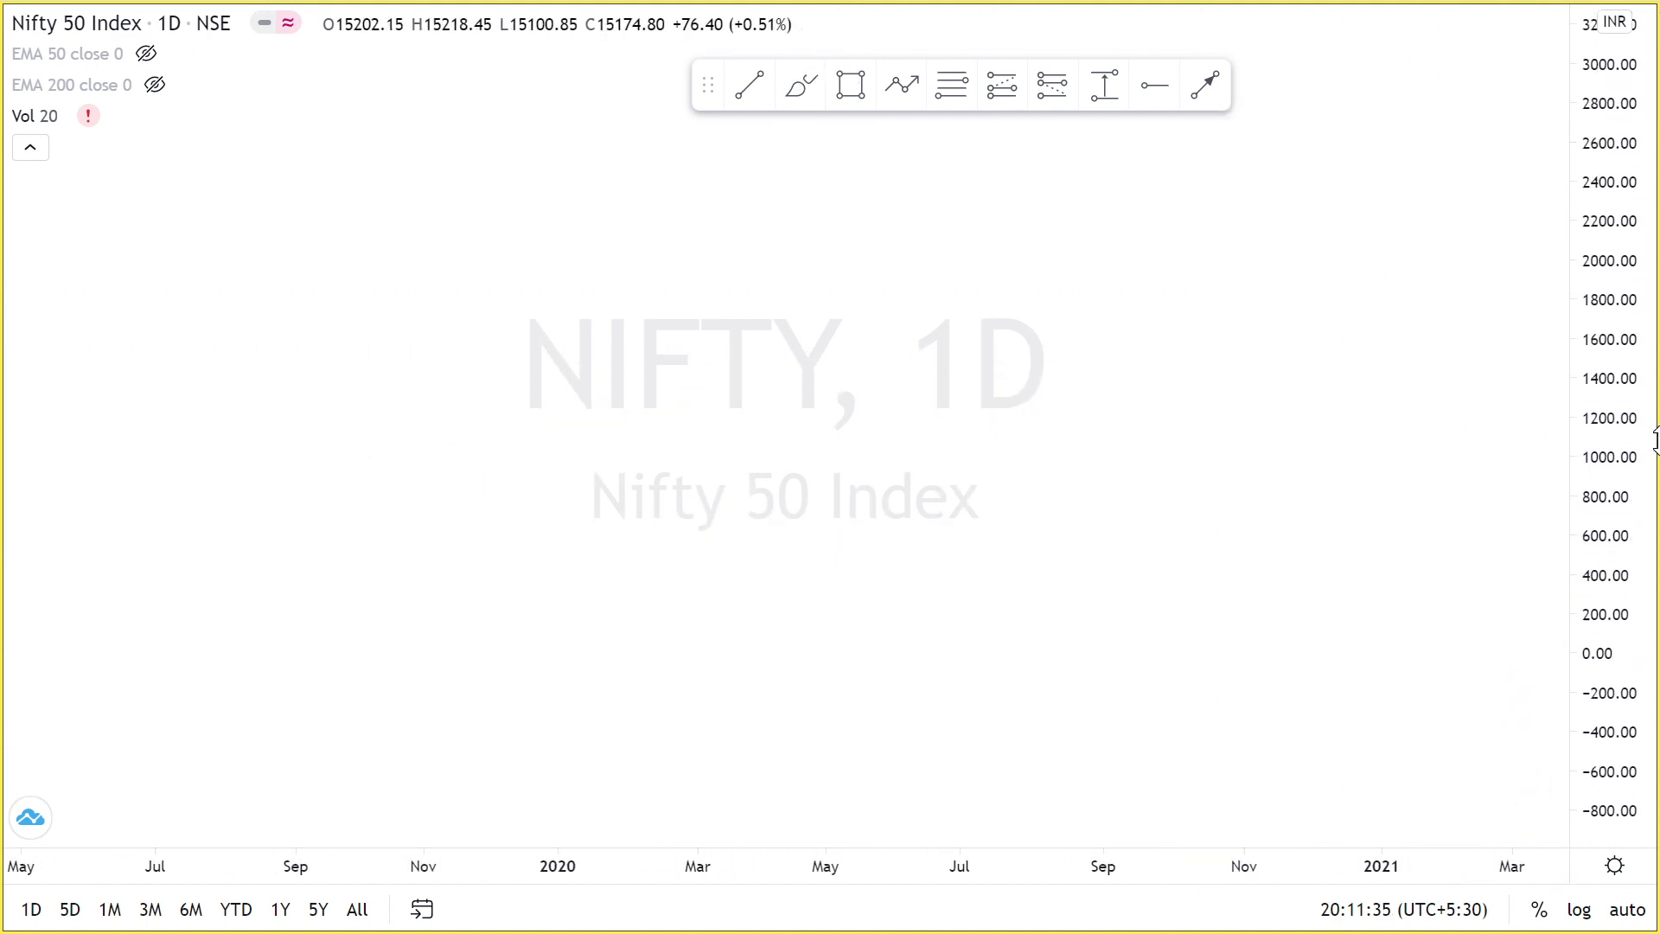
left_click_drag(963, 643, 688, 738)
left_click_drag(1264, 582, 1153, 591)
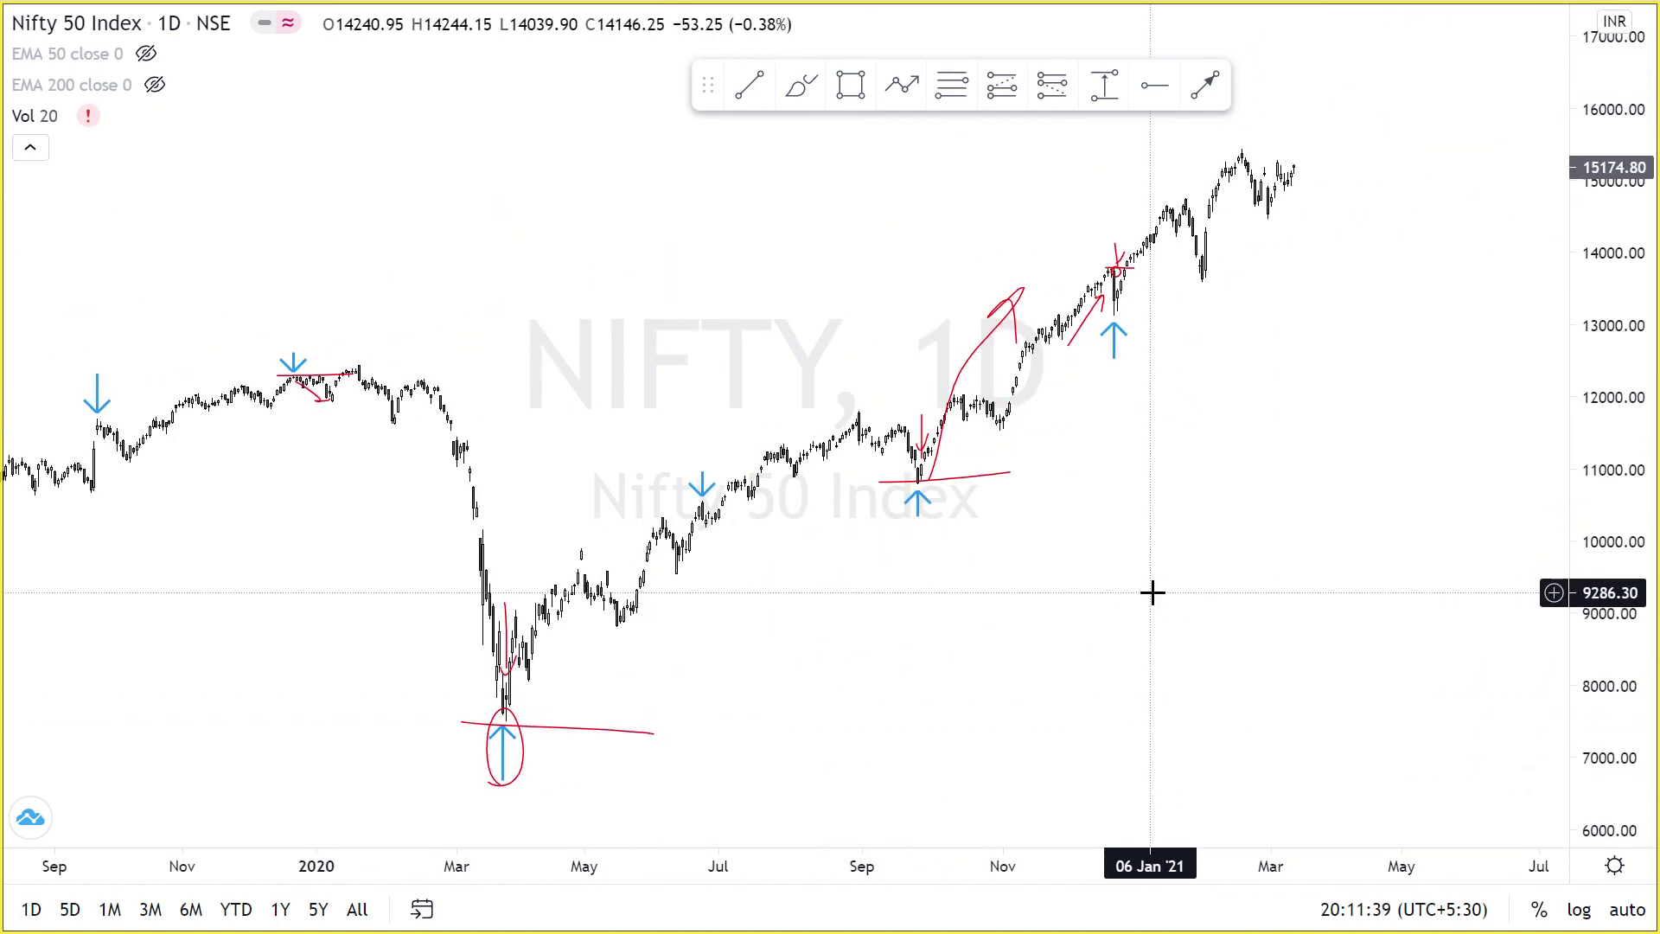
Switch to the Word document and highlight the line "16/20 successful days in the last 5 years" on page 2.
key("alt+Tab")
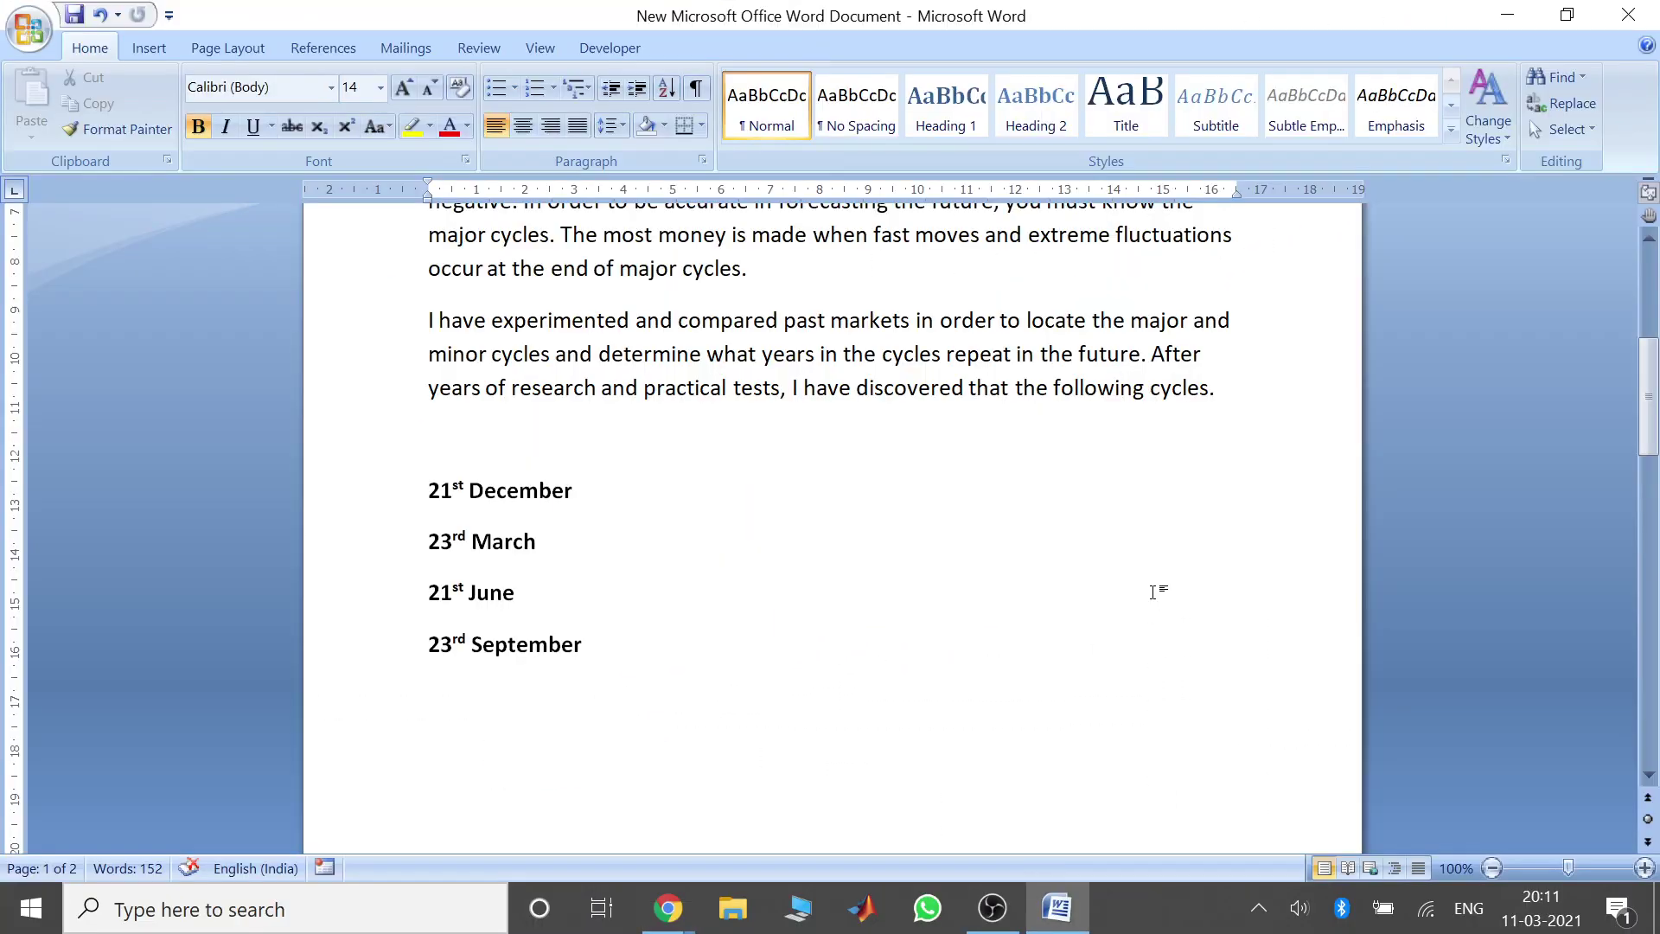
left_click_drag(1649, 399, 1648, 560)
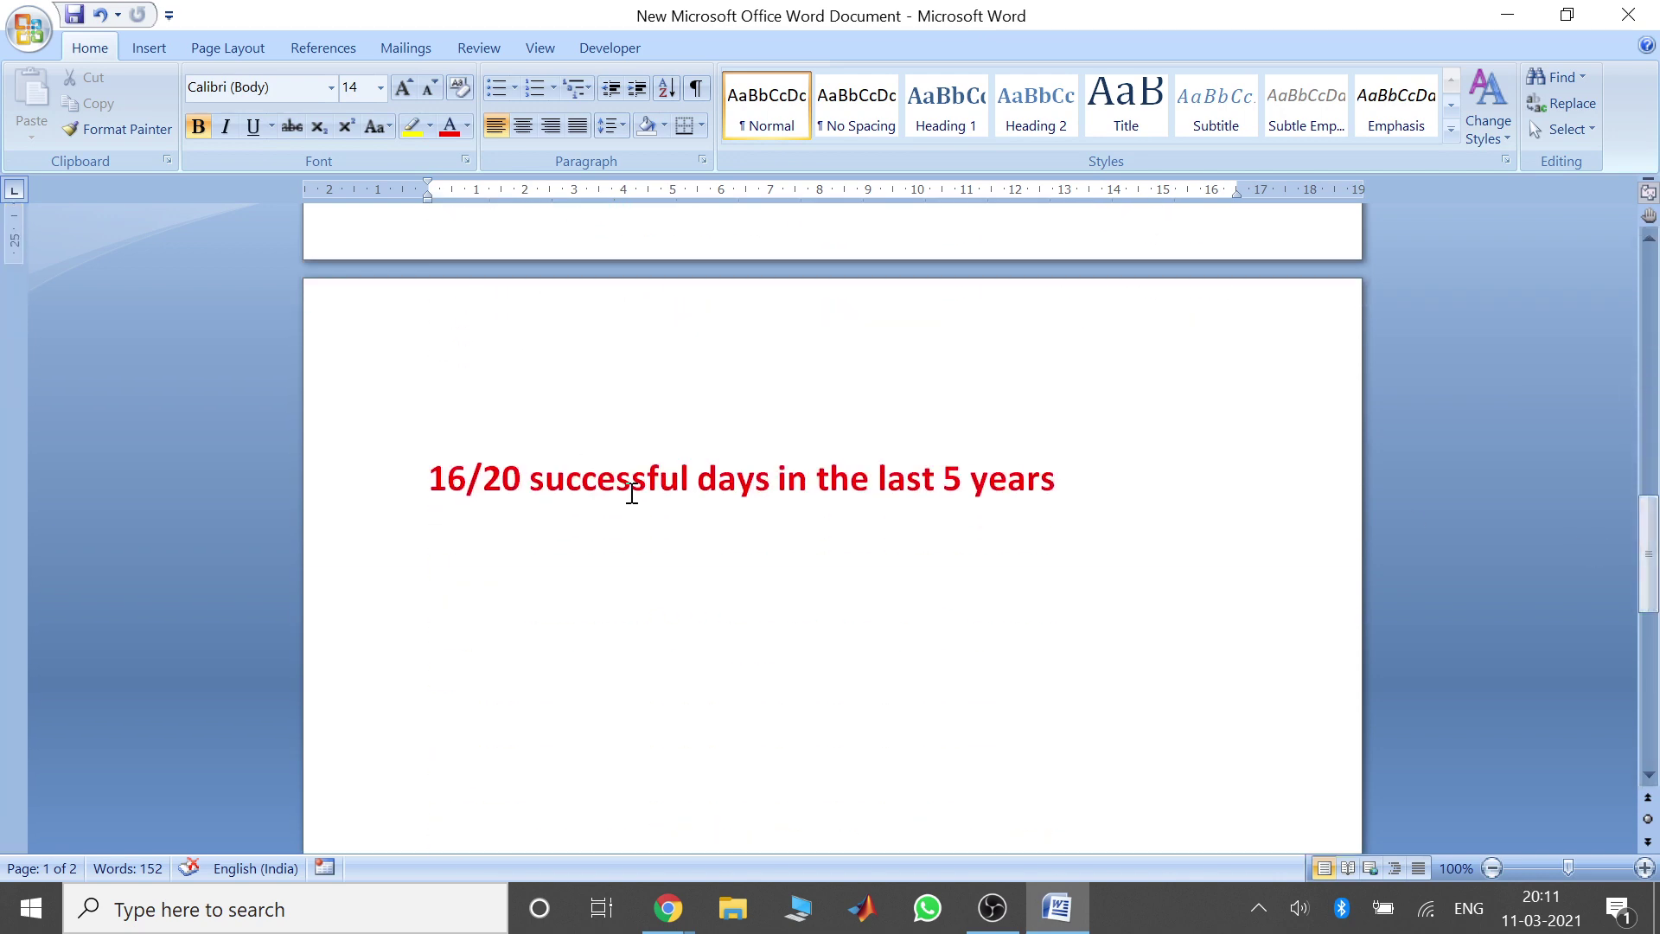
left_click_drag(427, 487, 584, 478)
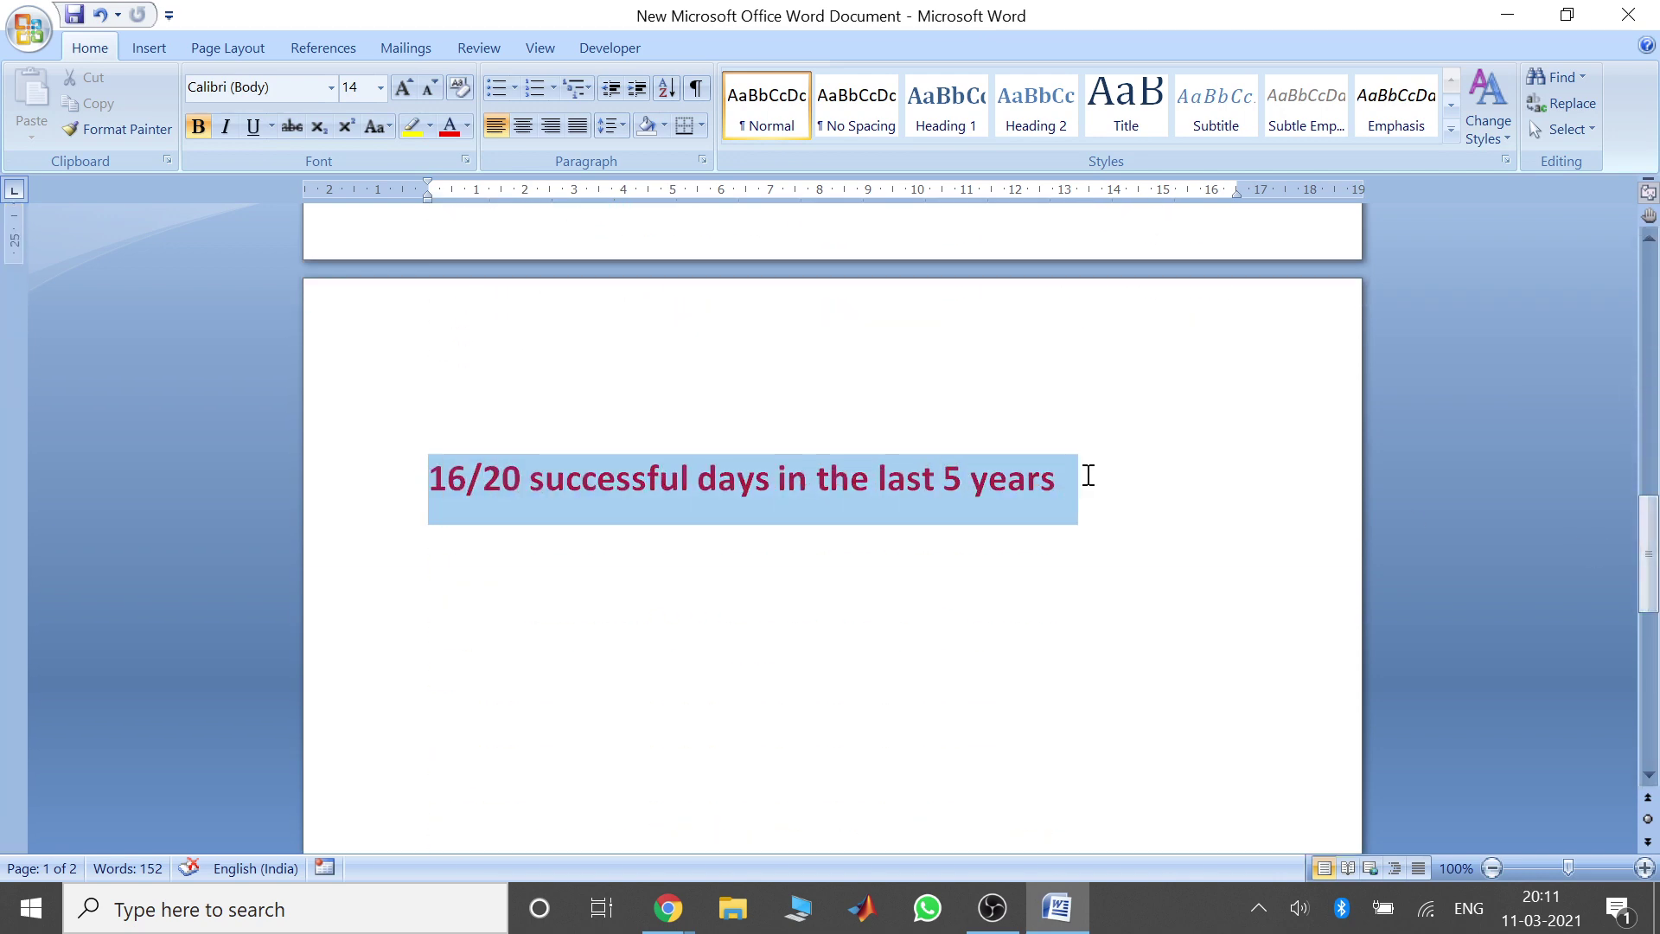
left_click_drag(1649, 569, 1648, 564)
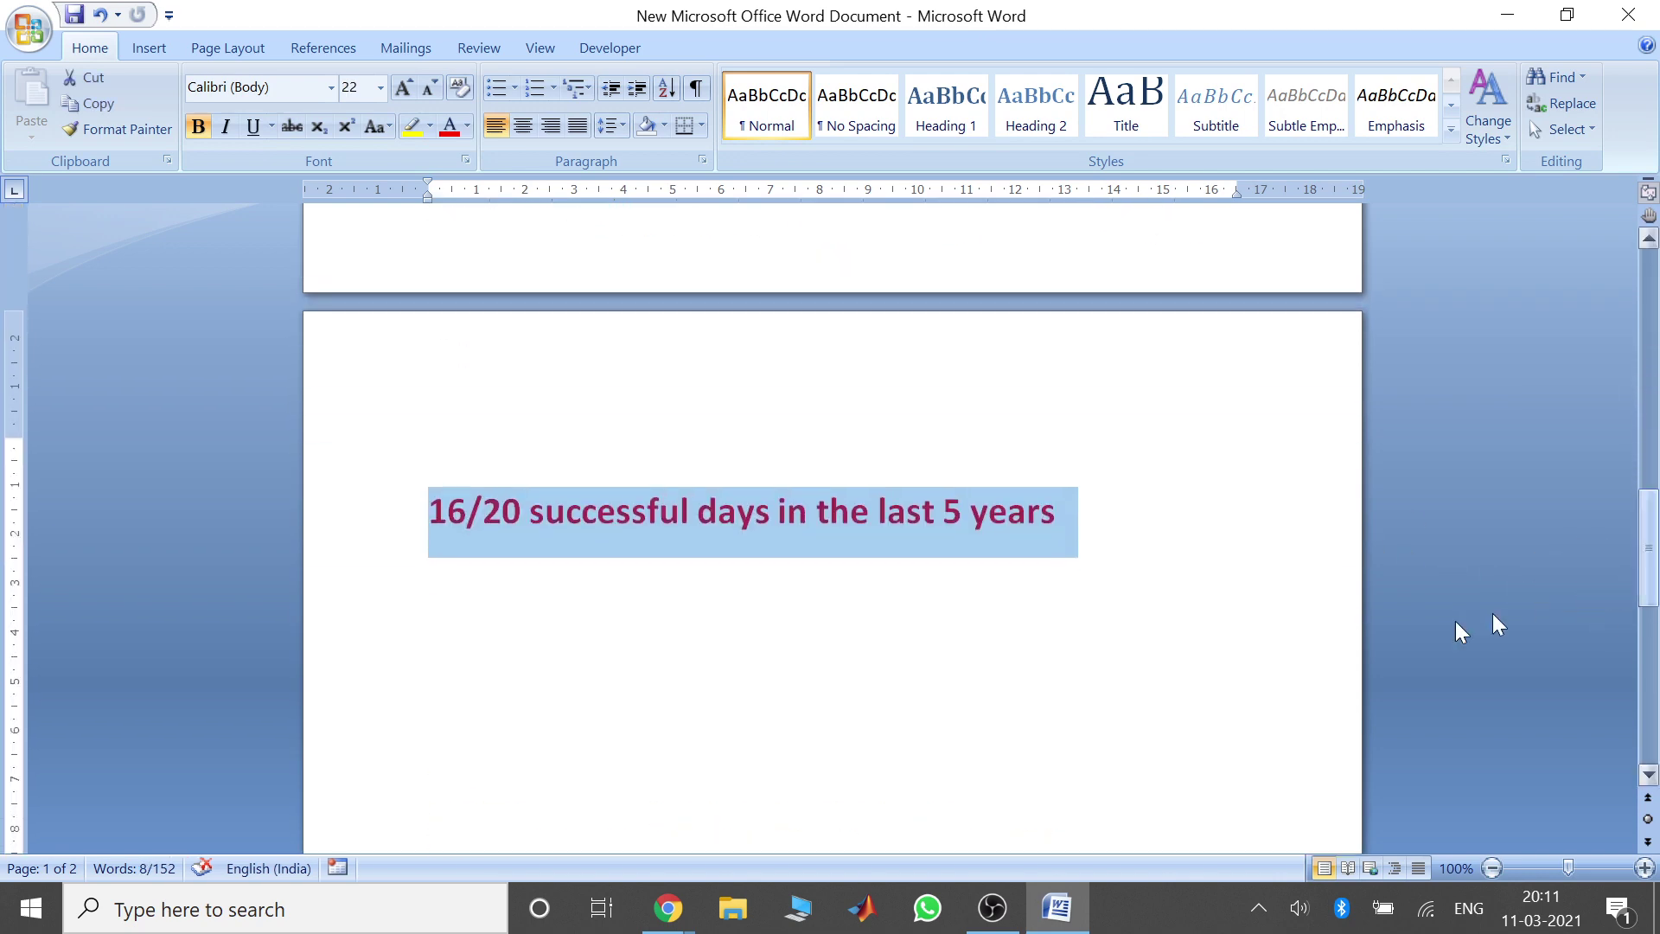
left_click(1143, 503)
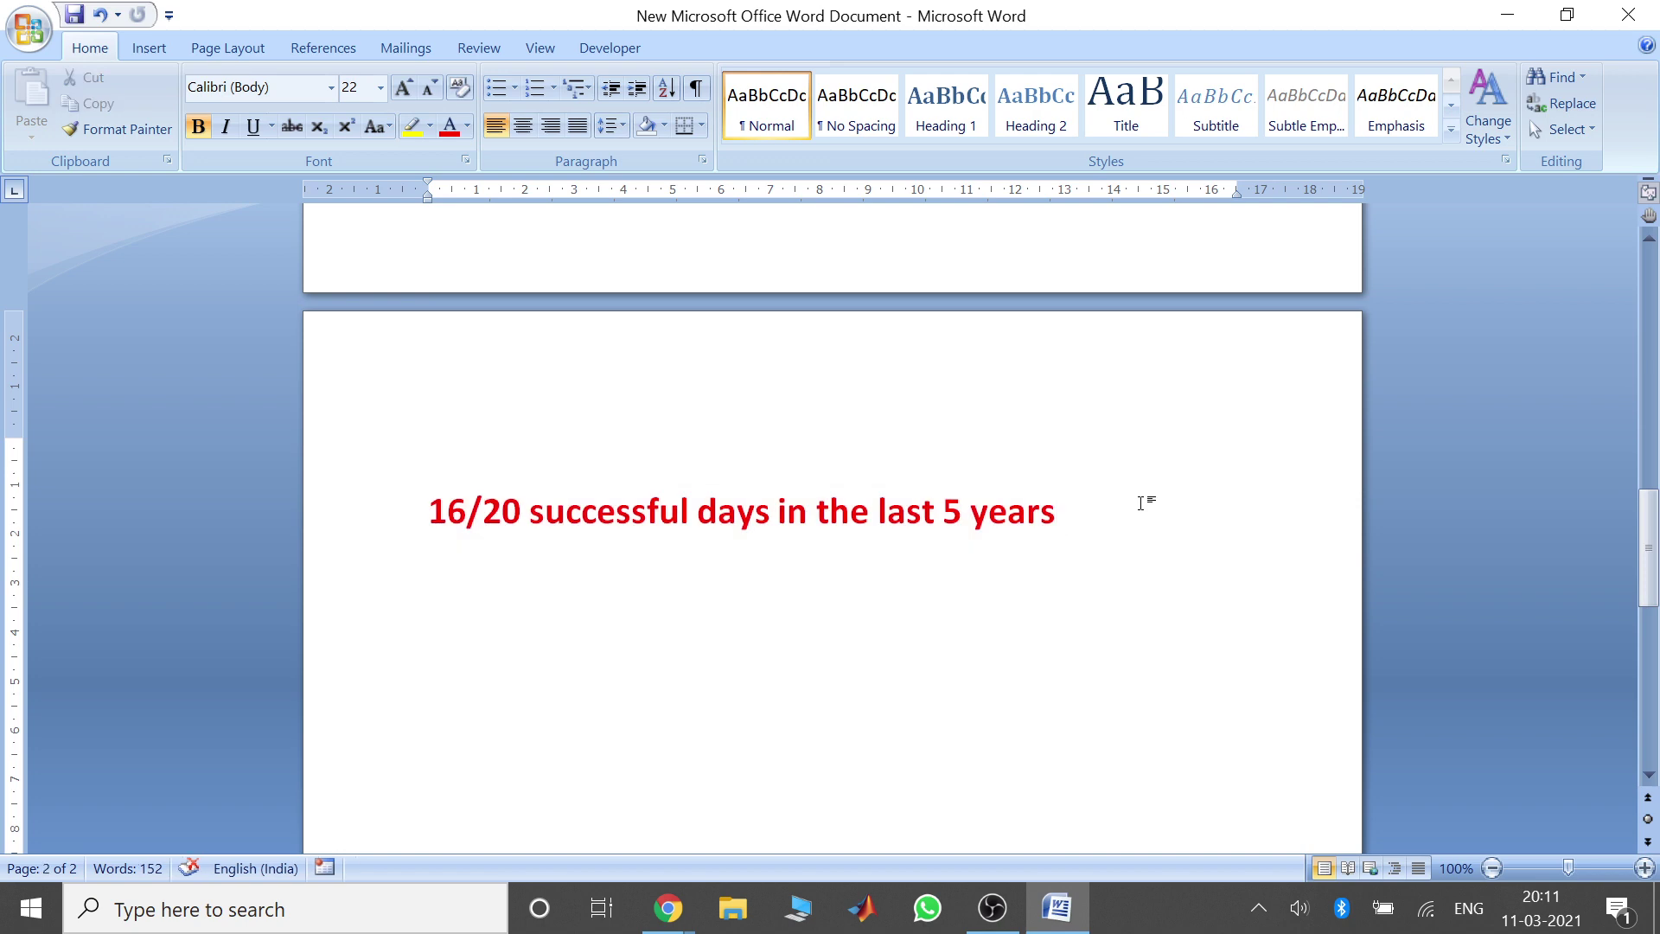
Switch back to the Nifty 50 chart, add the built-in Relative Strength Index indicator, and show the chart full screen.
key("alt+Tab")
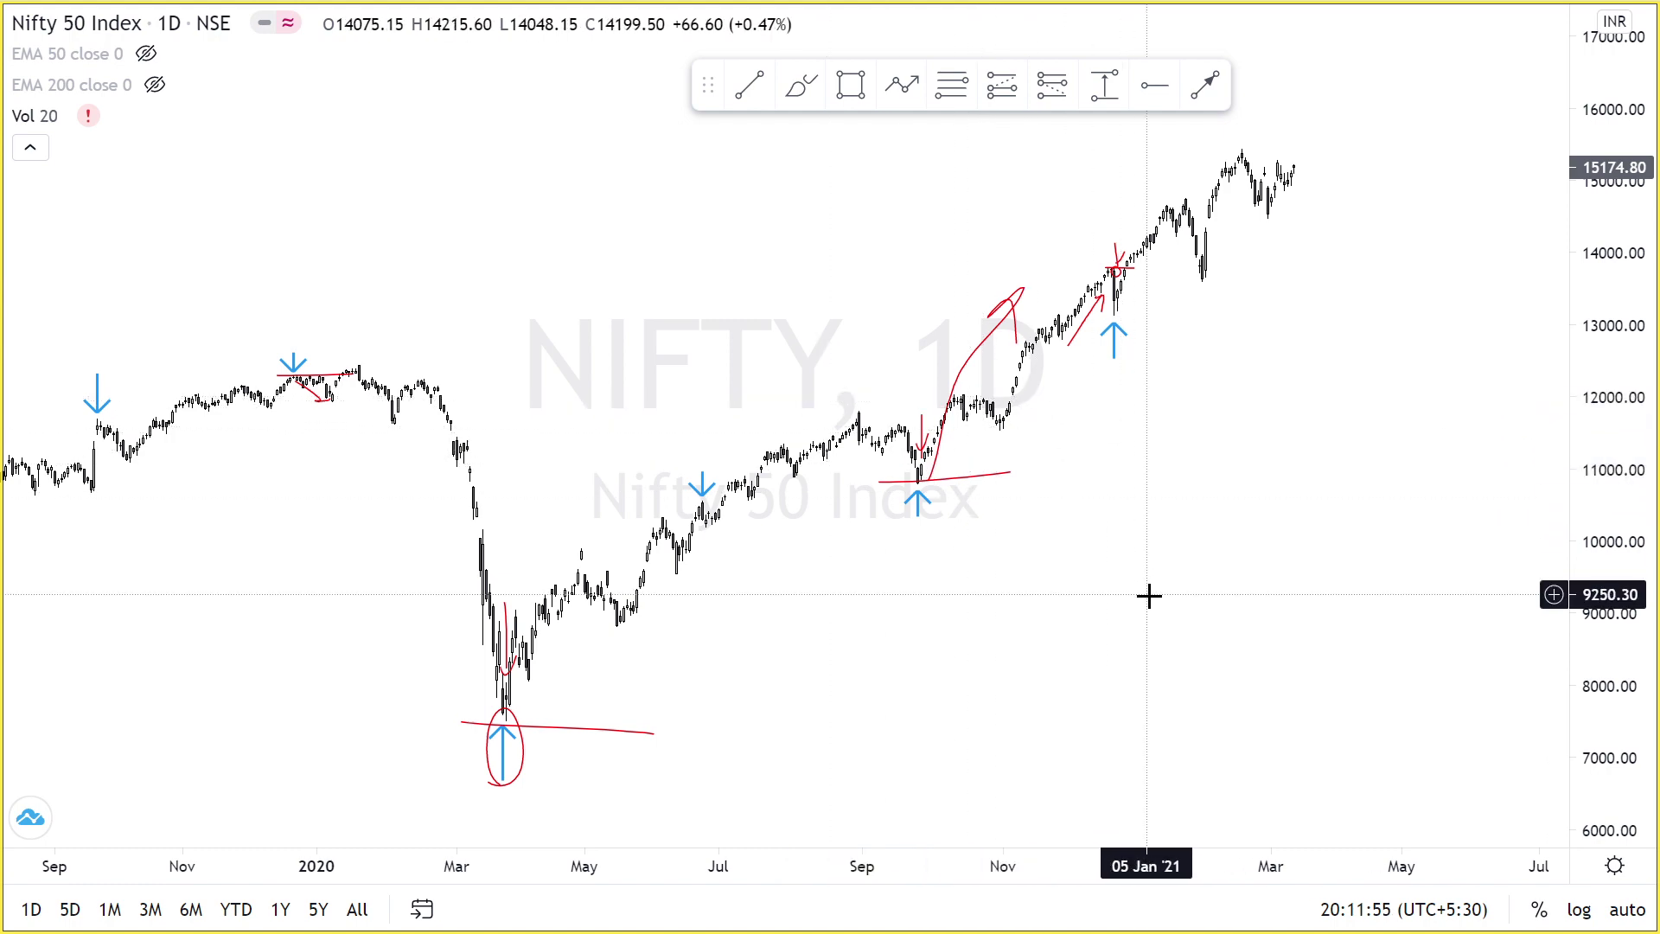
key("Escape")
left_click(450, 118)
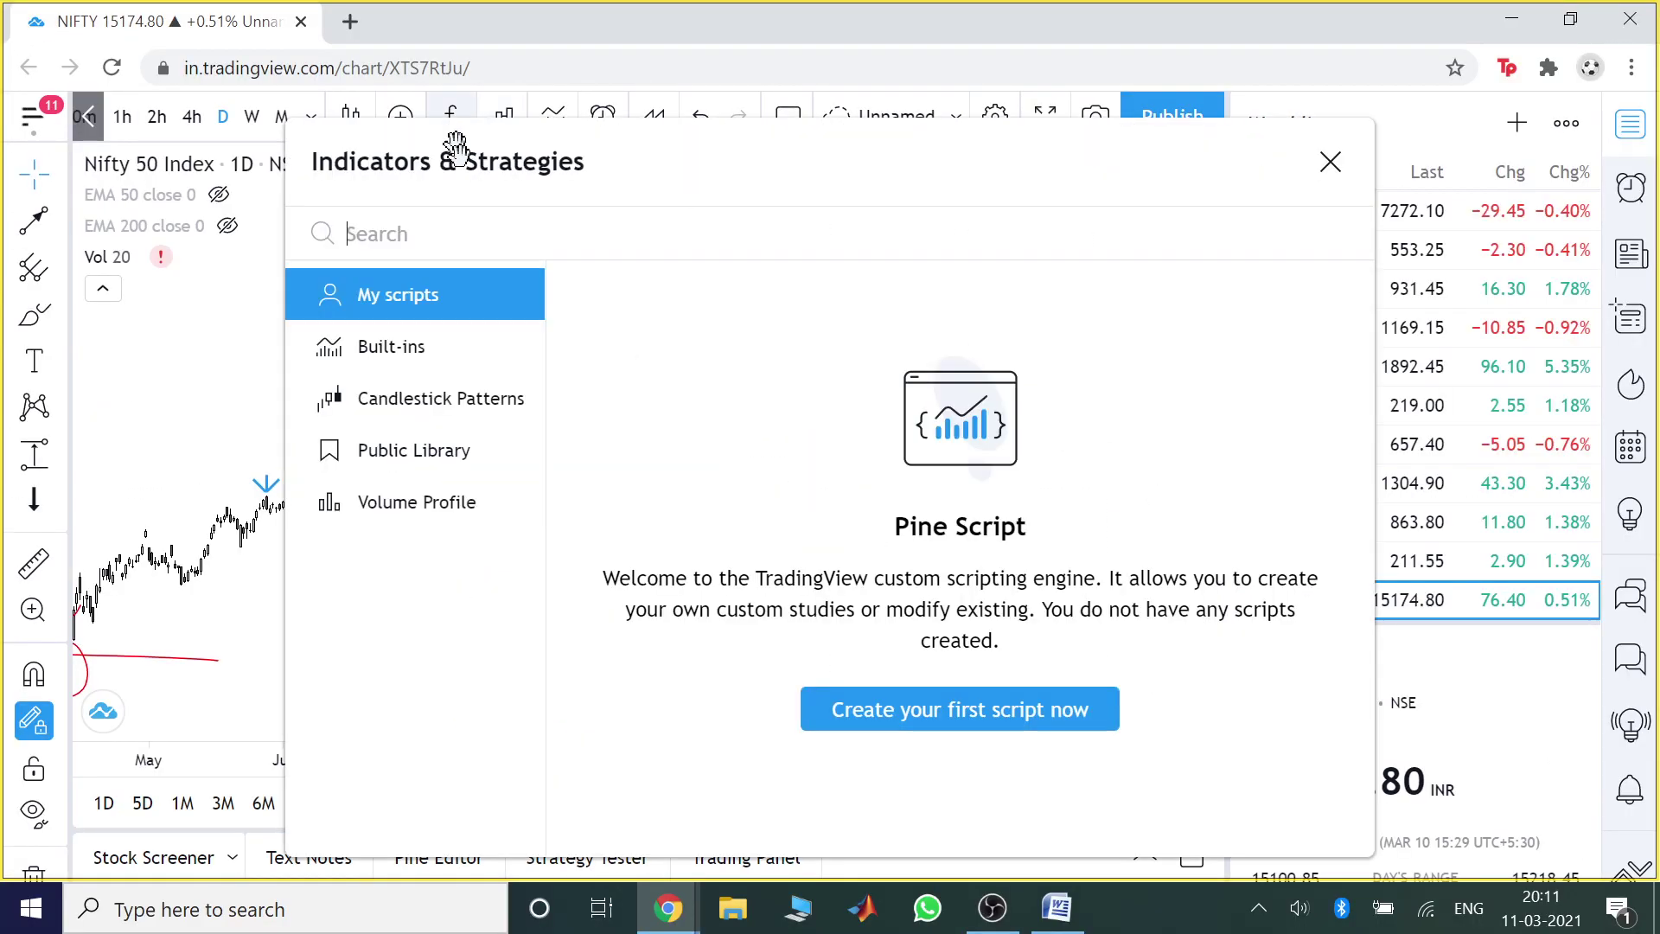
type("RSI")
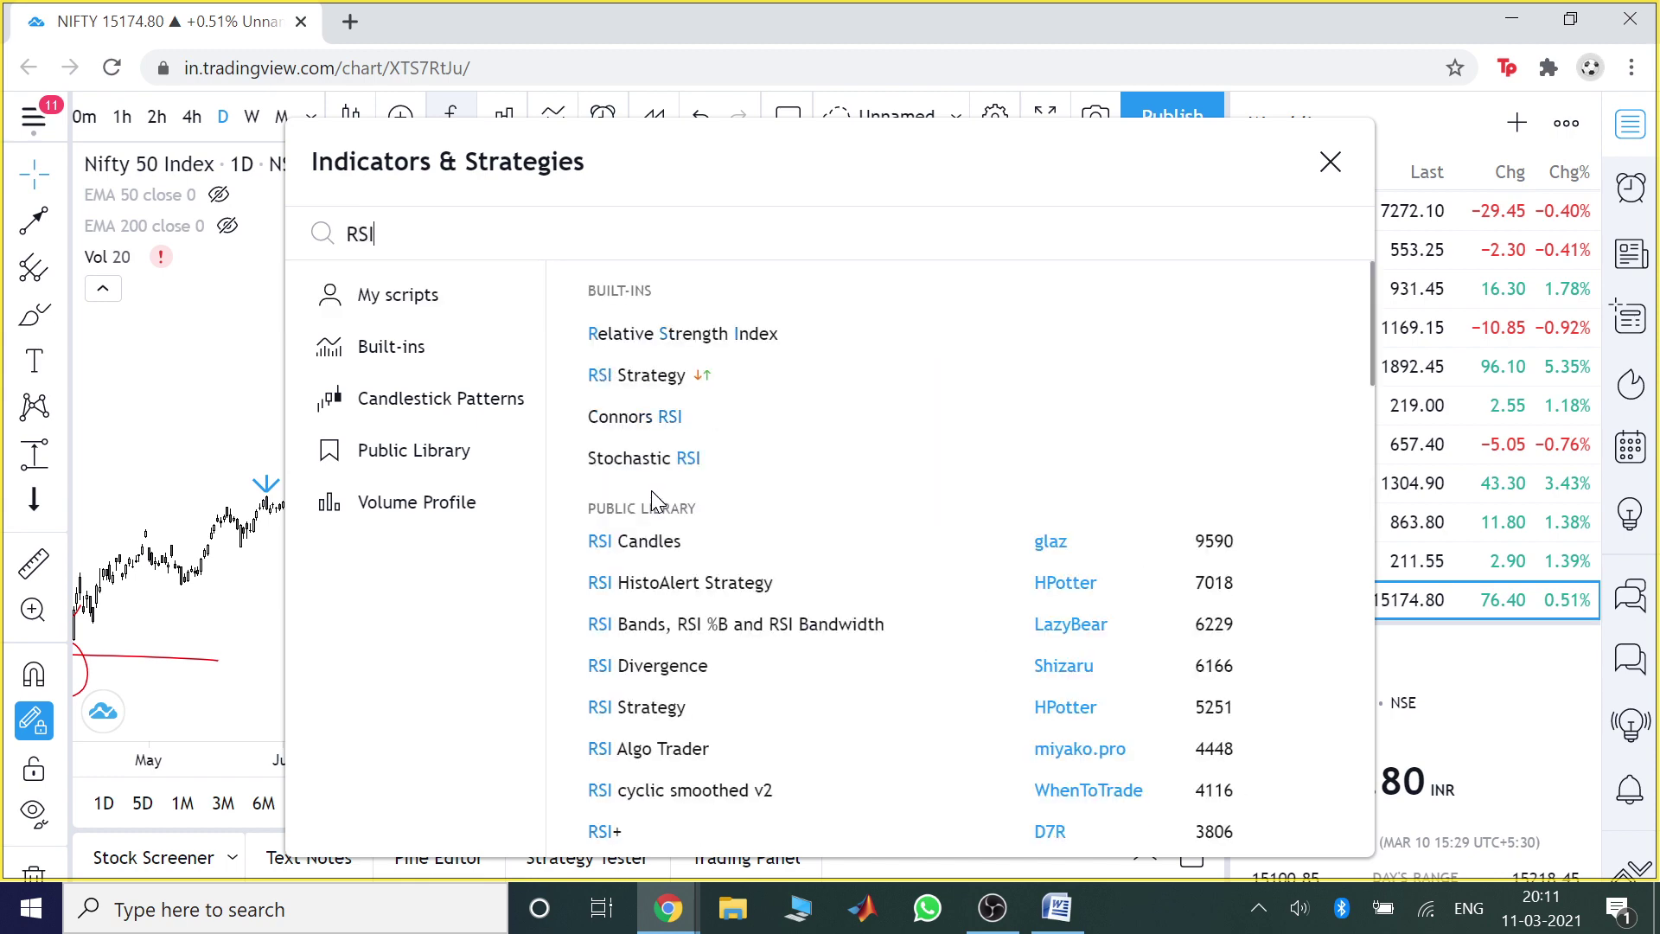
left_click(716, 334)
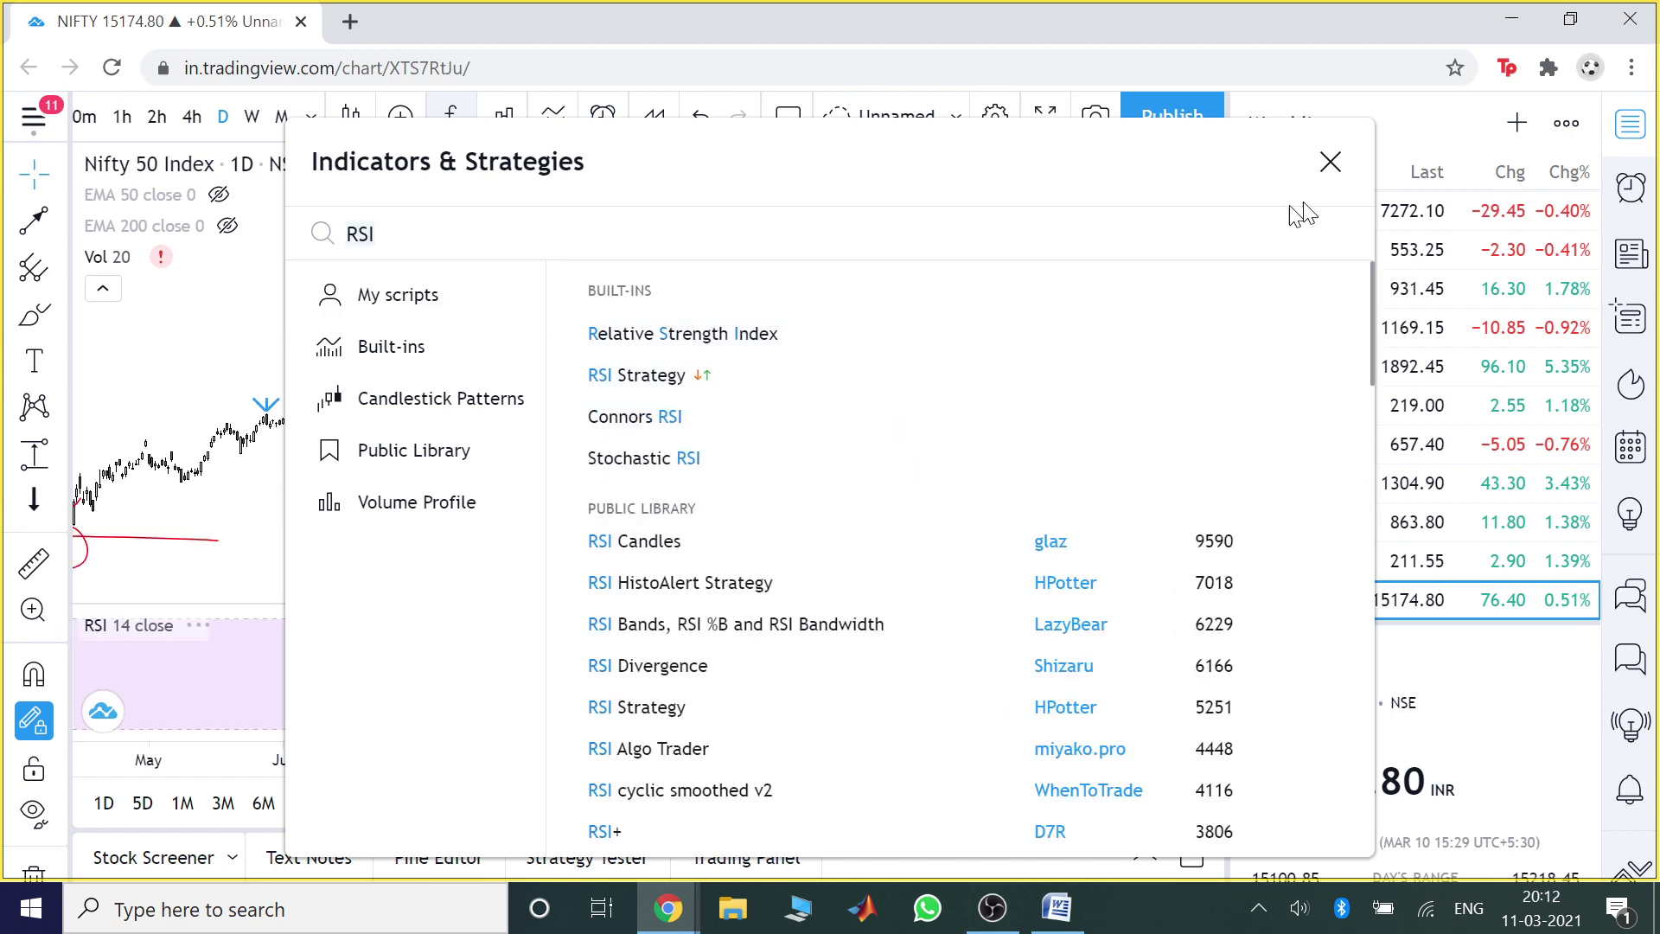
left_click(1331, 161)
left_click(1045, 116)
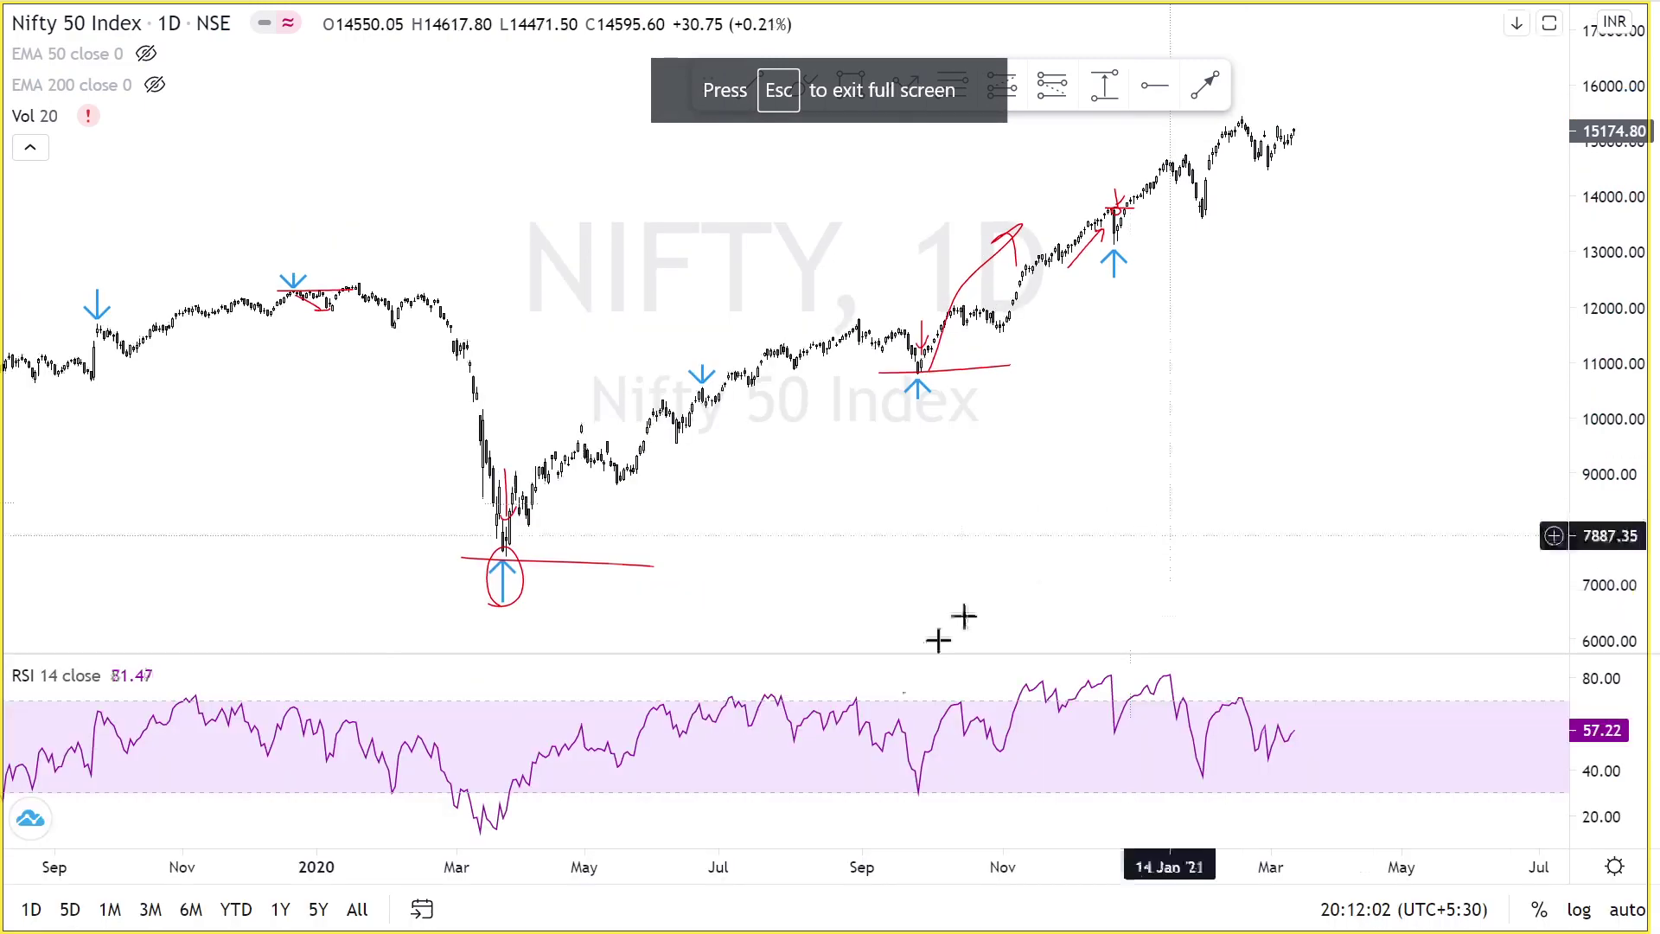
Examine the RSI at the arrow-marked December, September, June and March 2020 cycle dates.
left_click(766, 821)
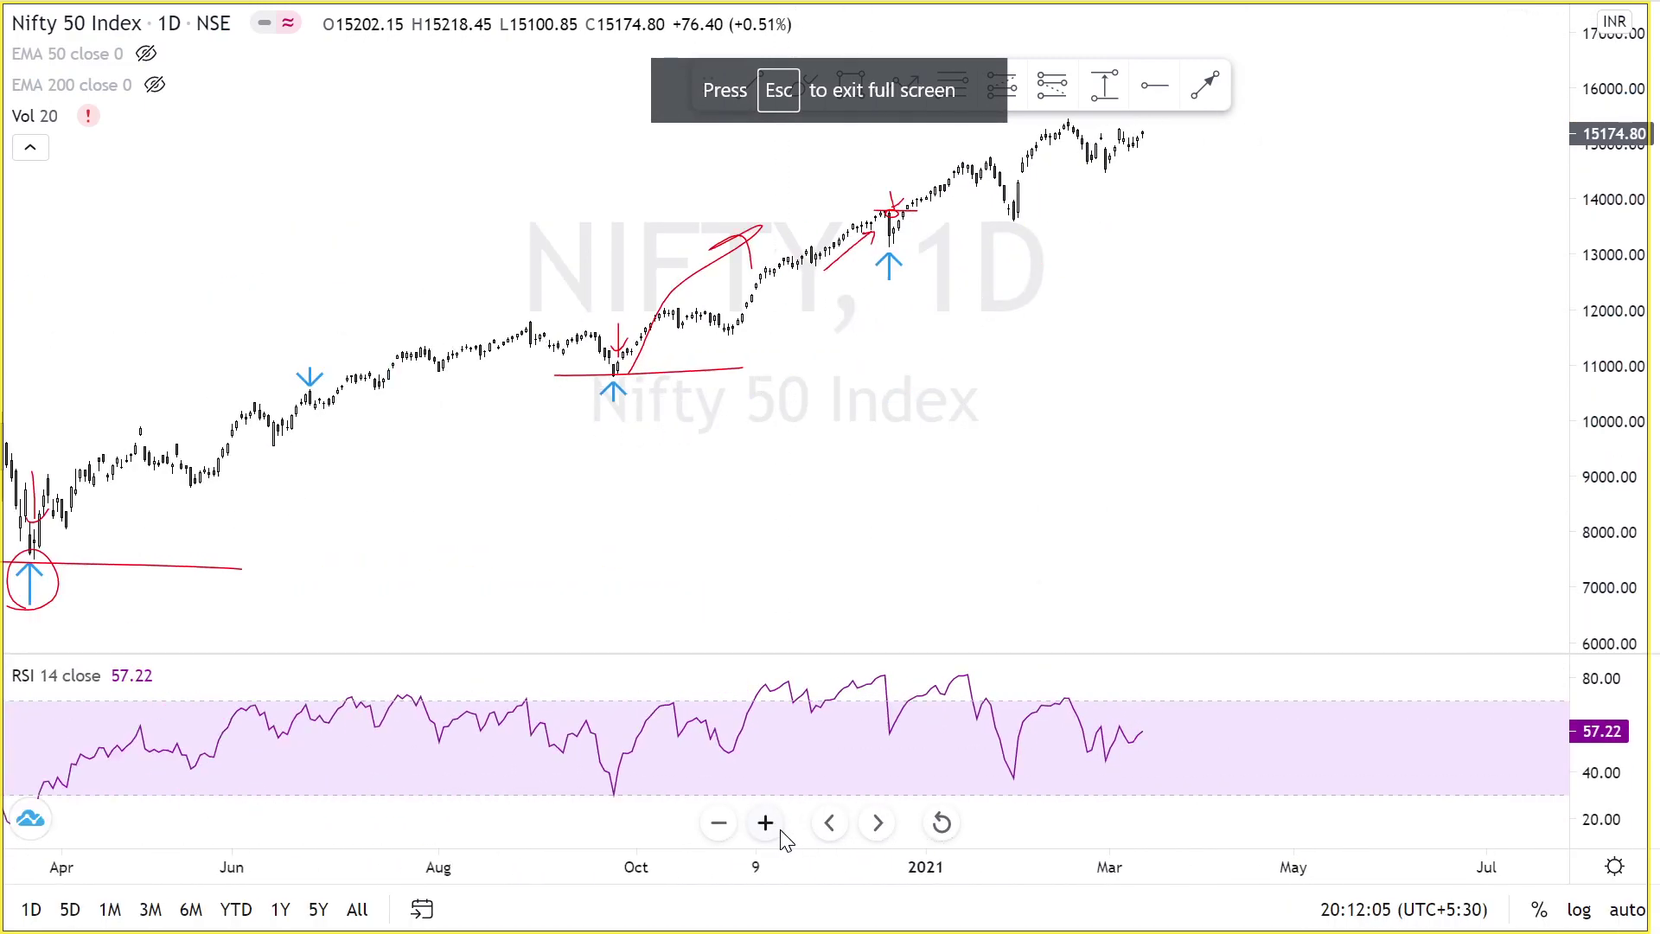
left_click(767, 822)
left_click_drag(990, 454, 1244, 543)
left_click_drag(1600, 606, 1494, 210)
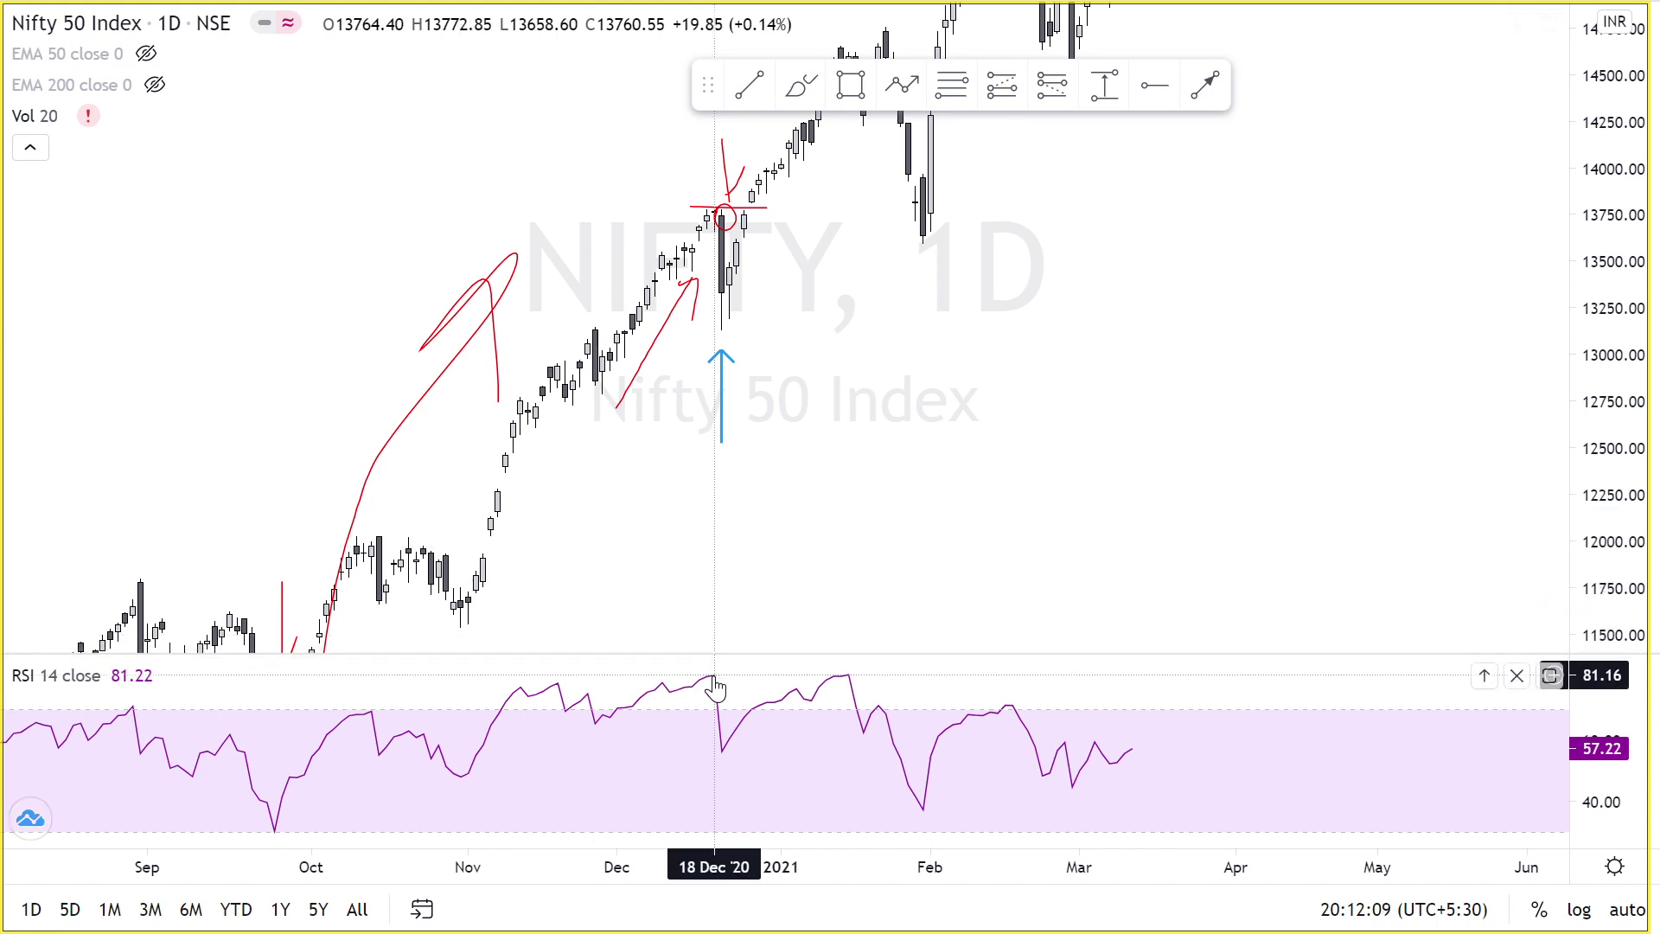
left_click_drag(838, 472, 1305, 311)
left_click_drag(1116, 459, 1153, 256)
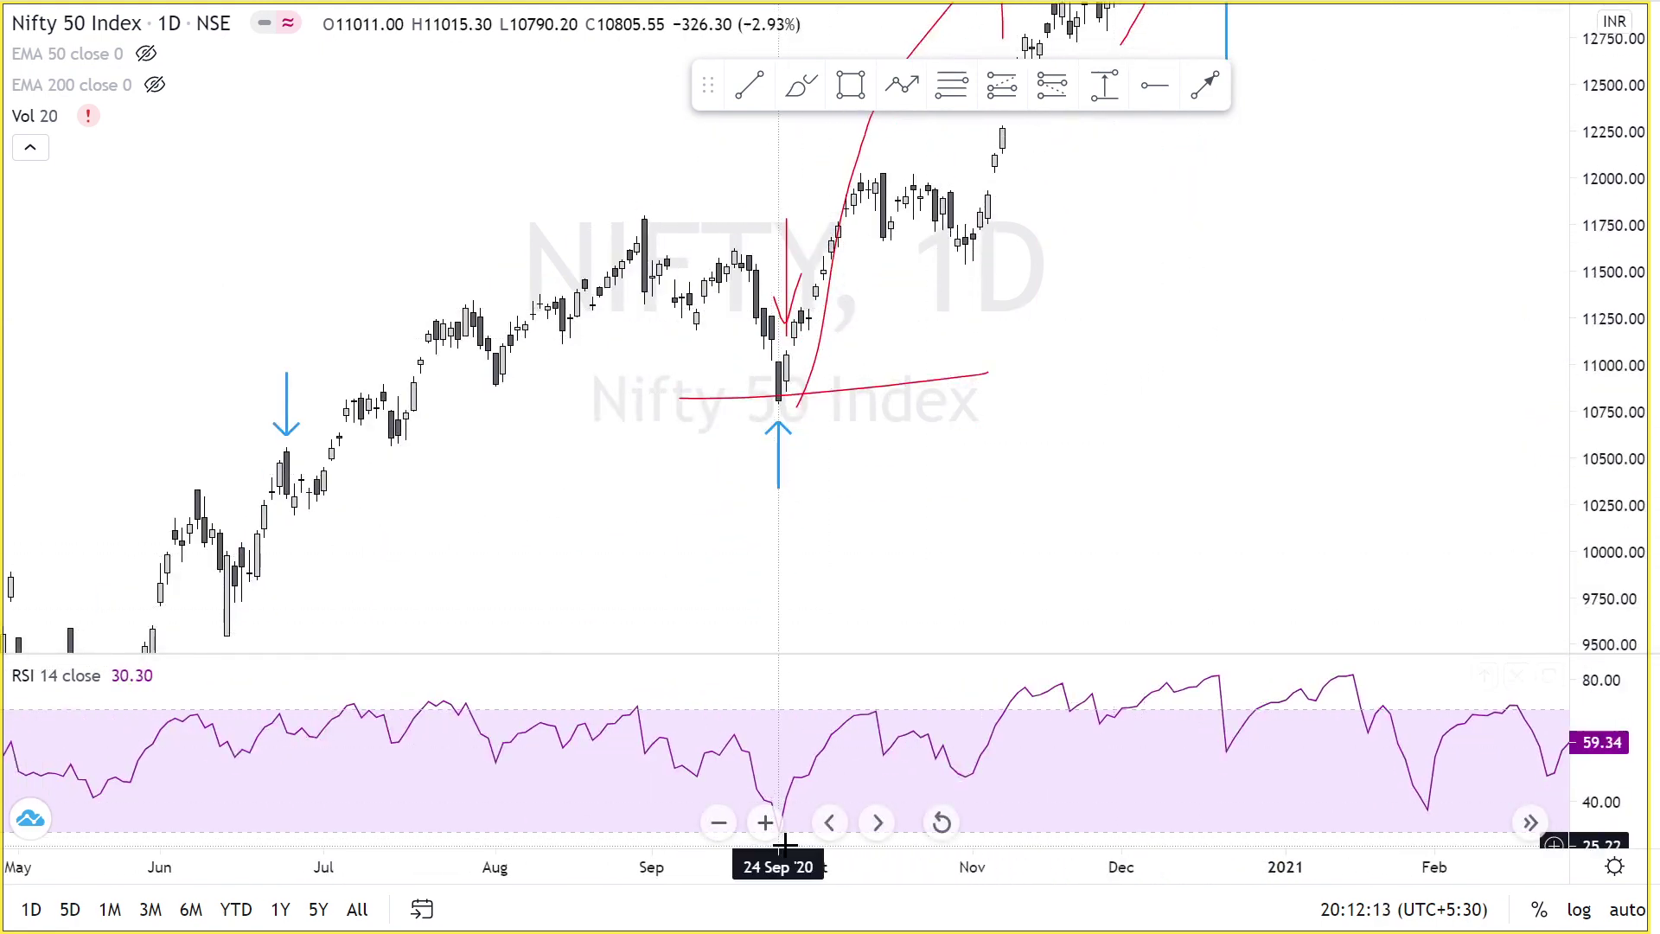
left_click_drag(790, 537, 1086, 485)
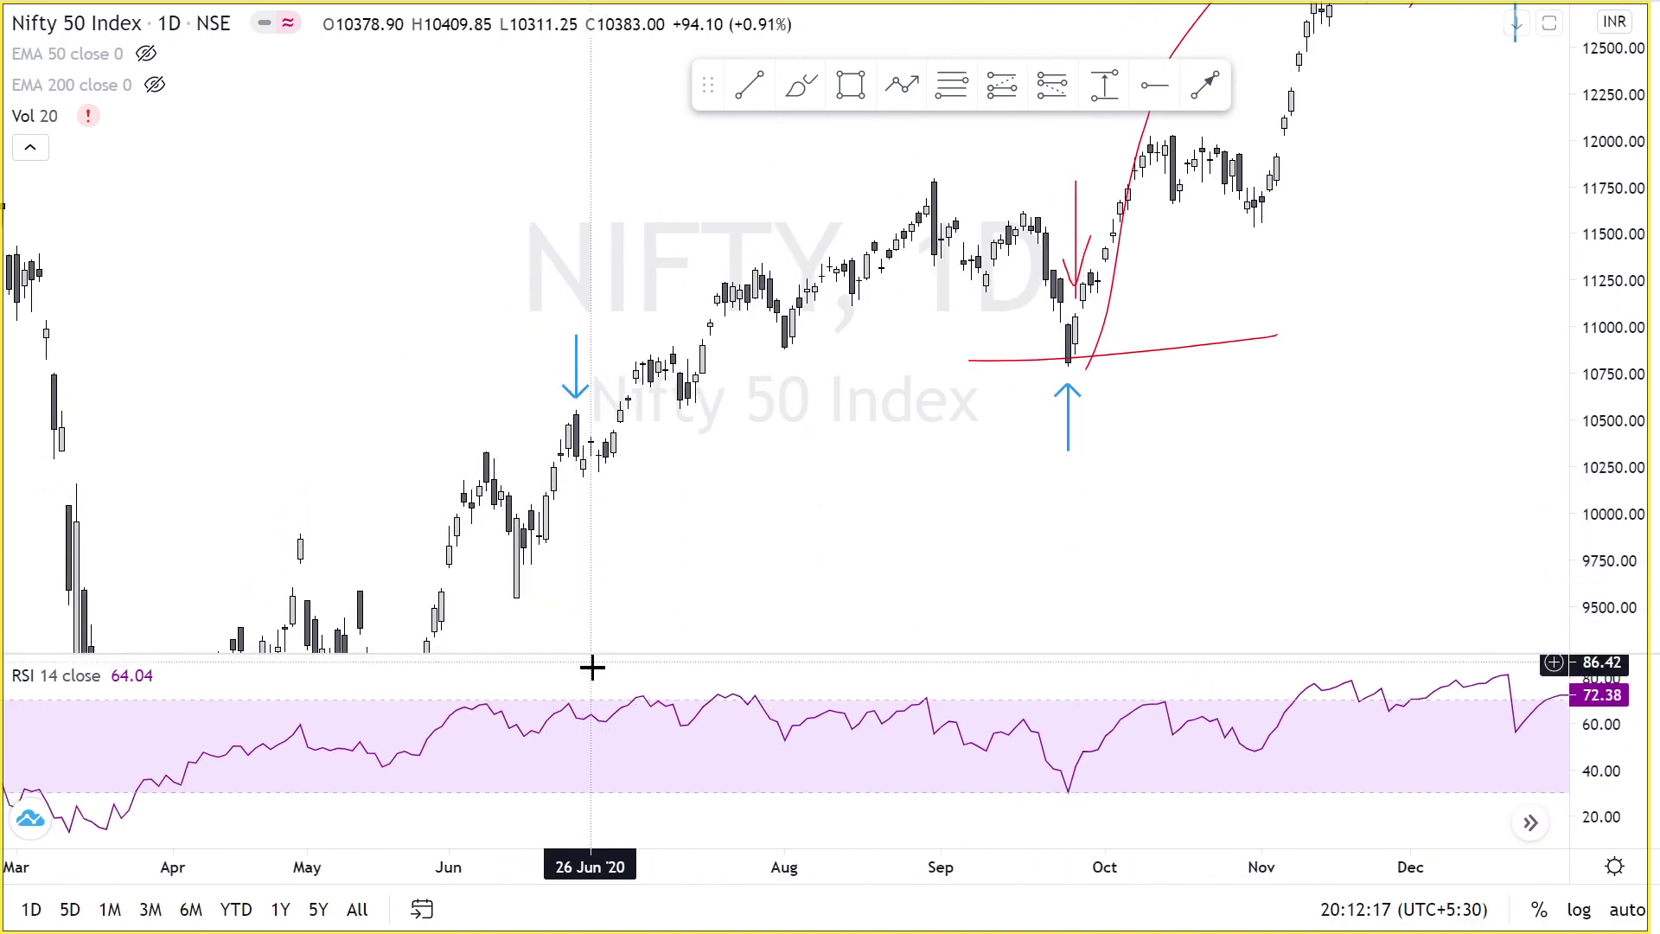
left_click_drag(481, 644, 1095, 440)
left_click_drag(1652, 39, 1624, 460)
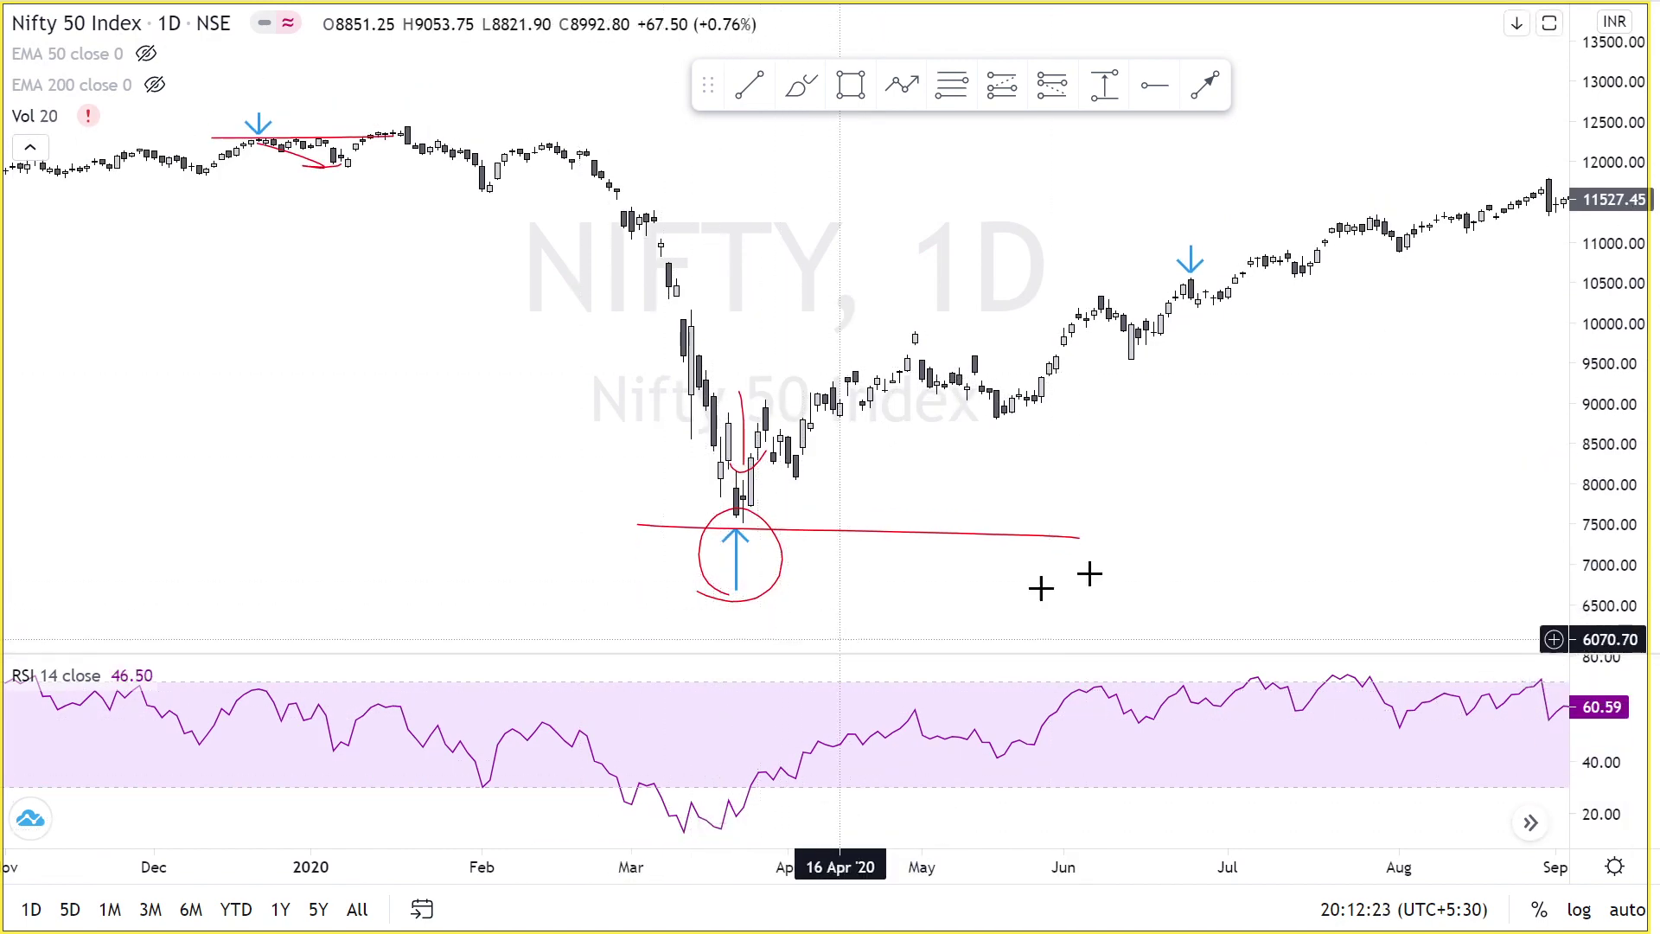
Examine the latest March 2021 candles and RSI ahead of the 23 March cycle date.
scroll(945, 554, "right", 10)
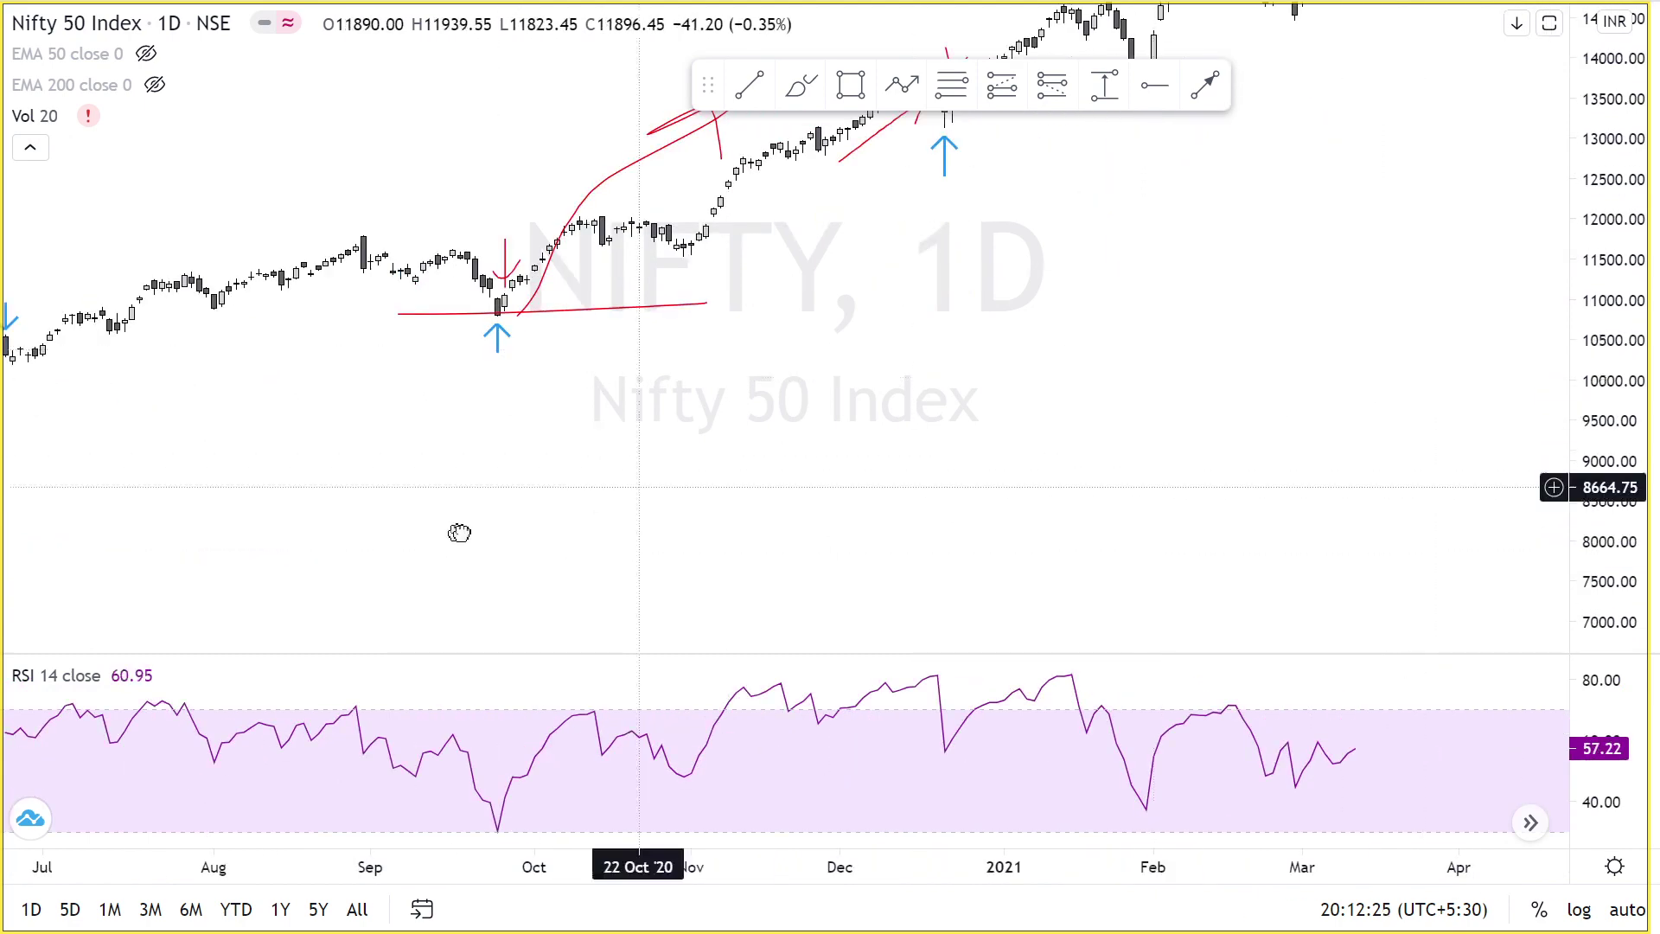
left_click_drag(1470, 217, 1264, 443)
left_click_drag(1626, 299, 1628, 201)
left_click_drag(1393, 304, 1310, 334)
left_click_drag(1581, 356, 1597, 246)
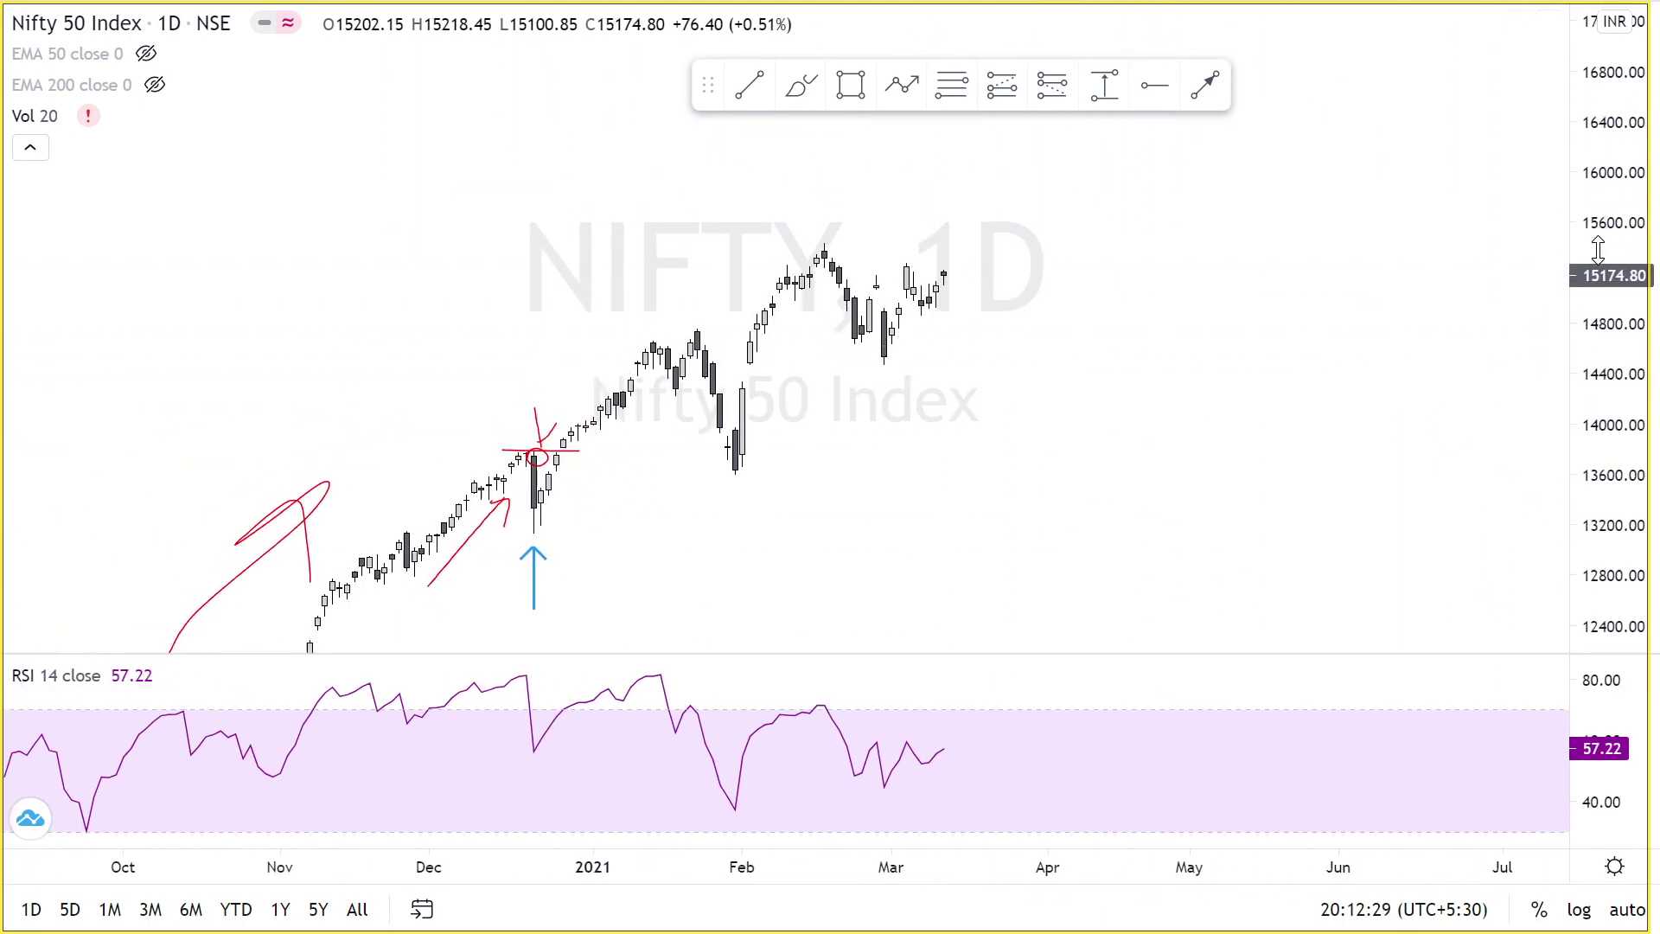
left_click_drag(989, 407, 941, 456)
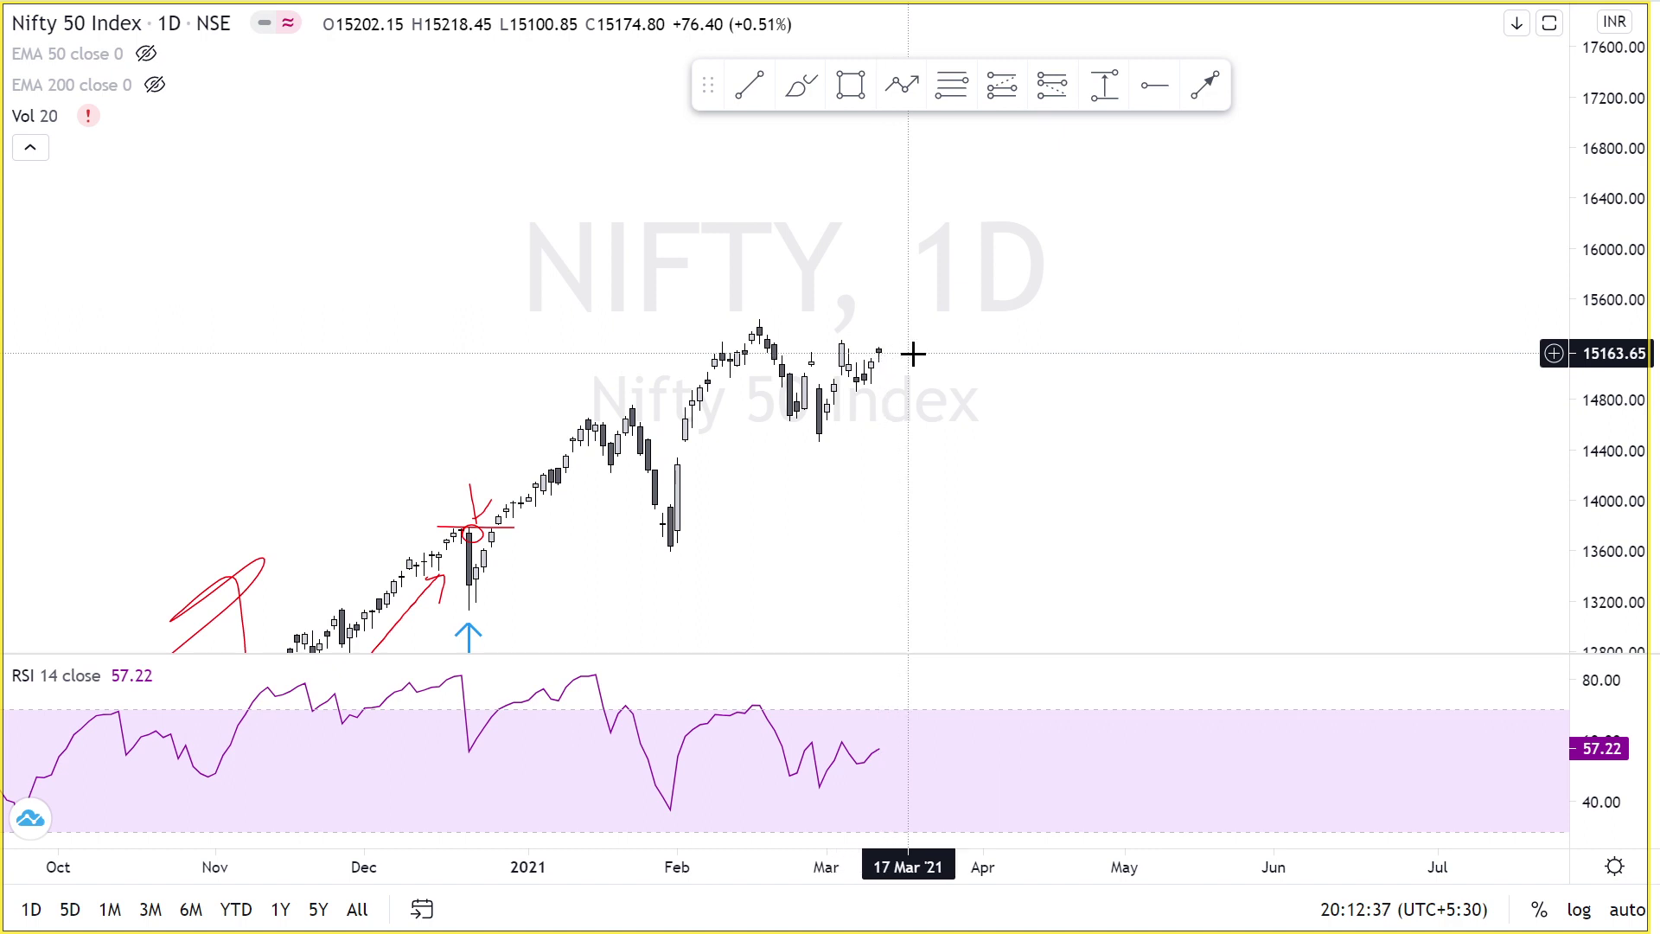
left_click_drag(940, 344, 1220, 305)
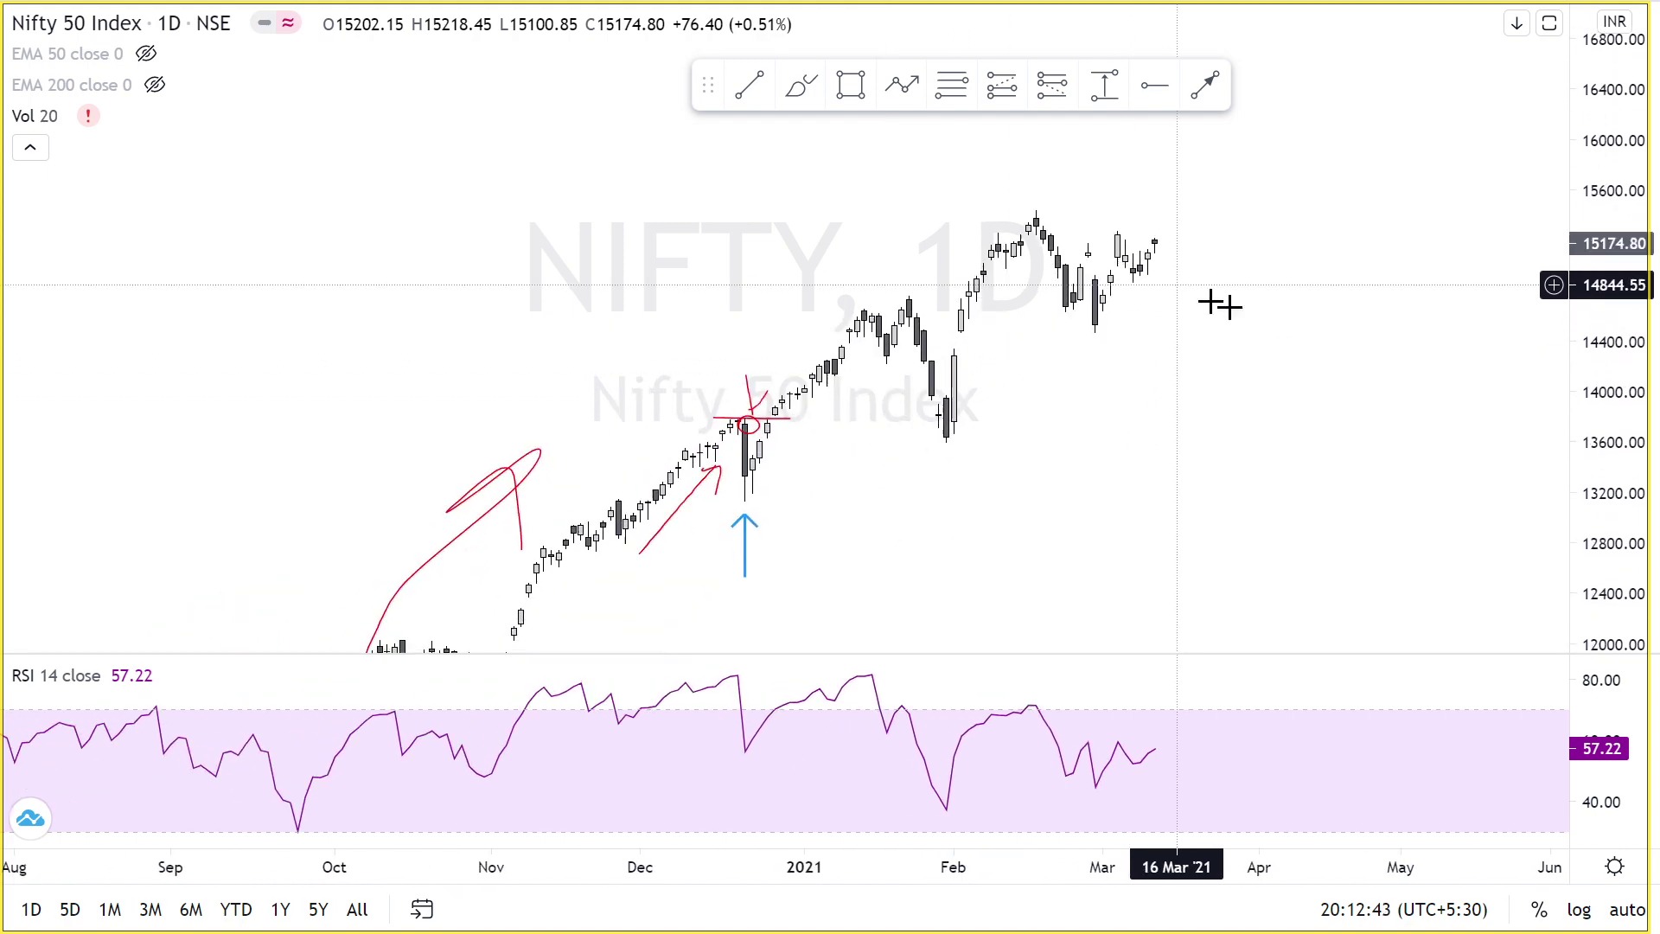
left_click_drag(1643, 154, 1608, 344)
left_click_drag(1357, 357, 1179, 431)
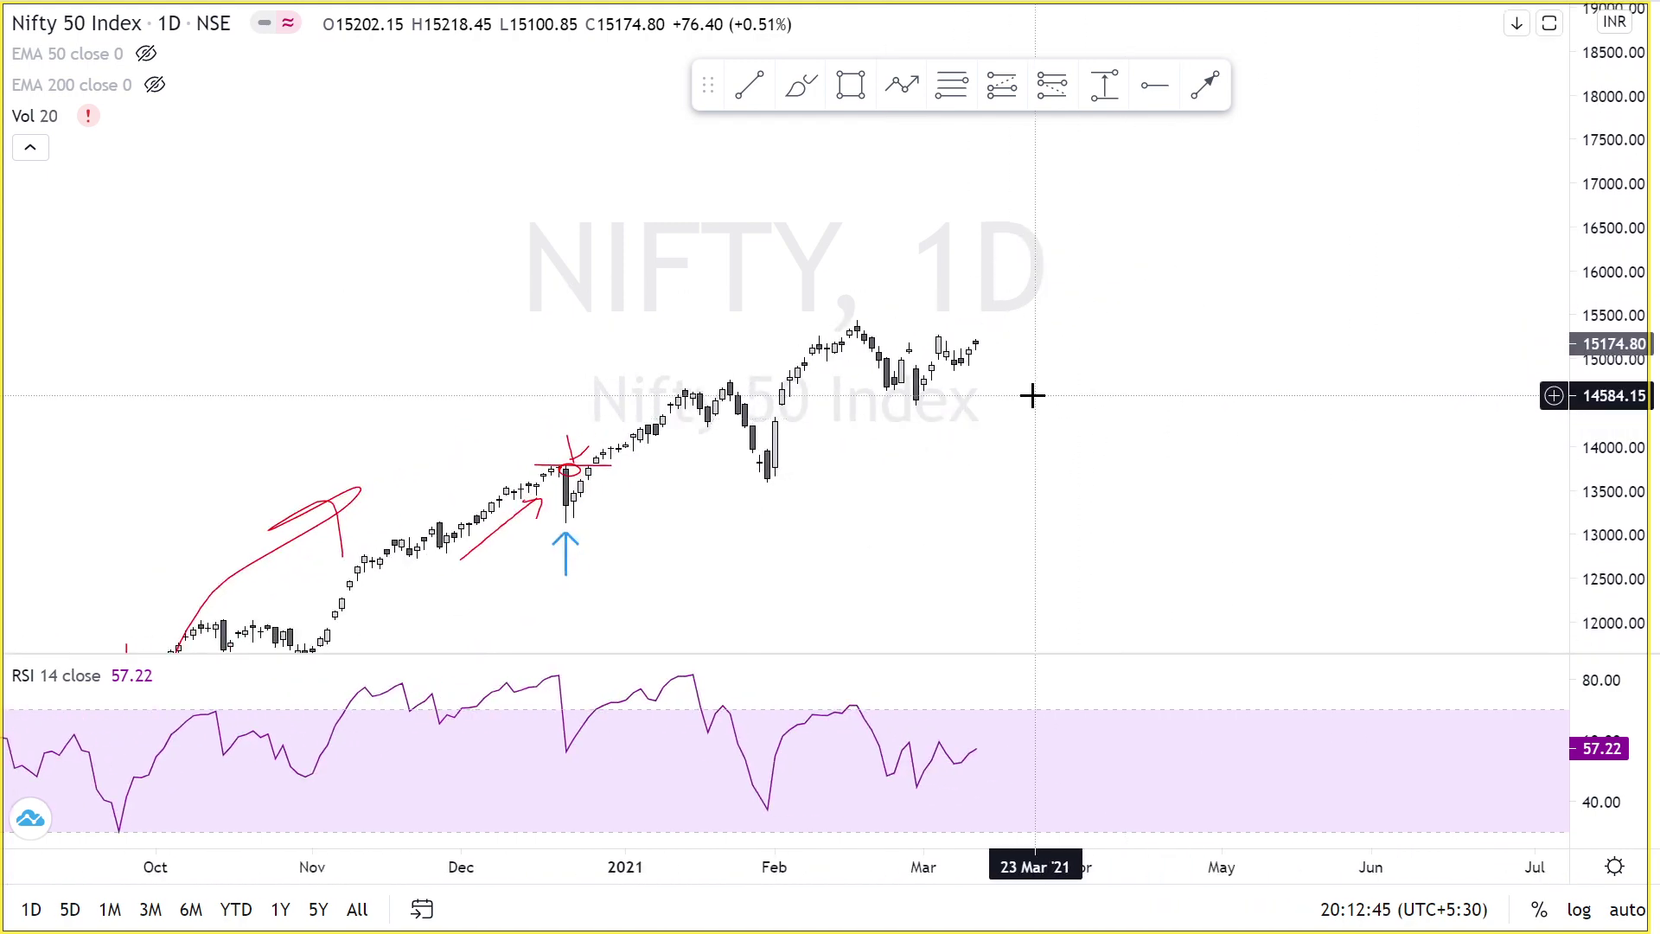
left_click_drag(1017, 350, 984, 376)
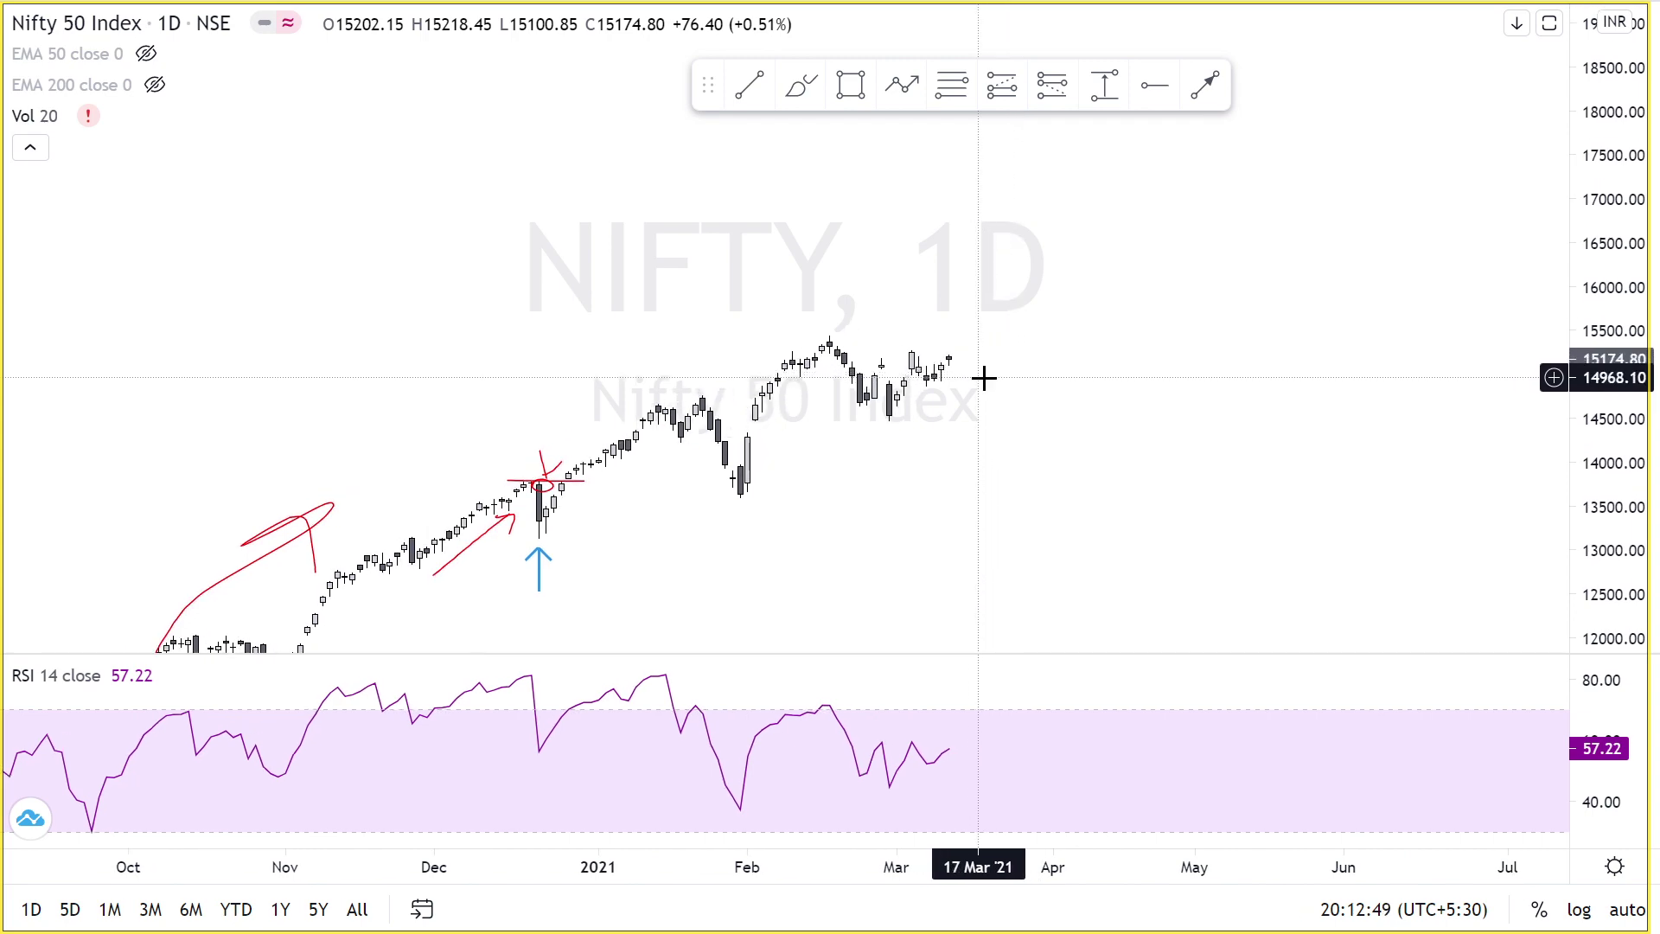
Leave the full-screen Nifty 50 chart and switch to the Zerodha Kite window with the NIFTY APR 14000 PE chart.
key("Escape")
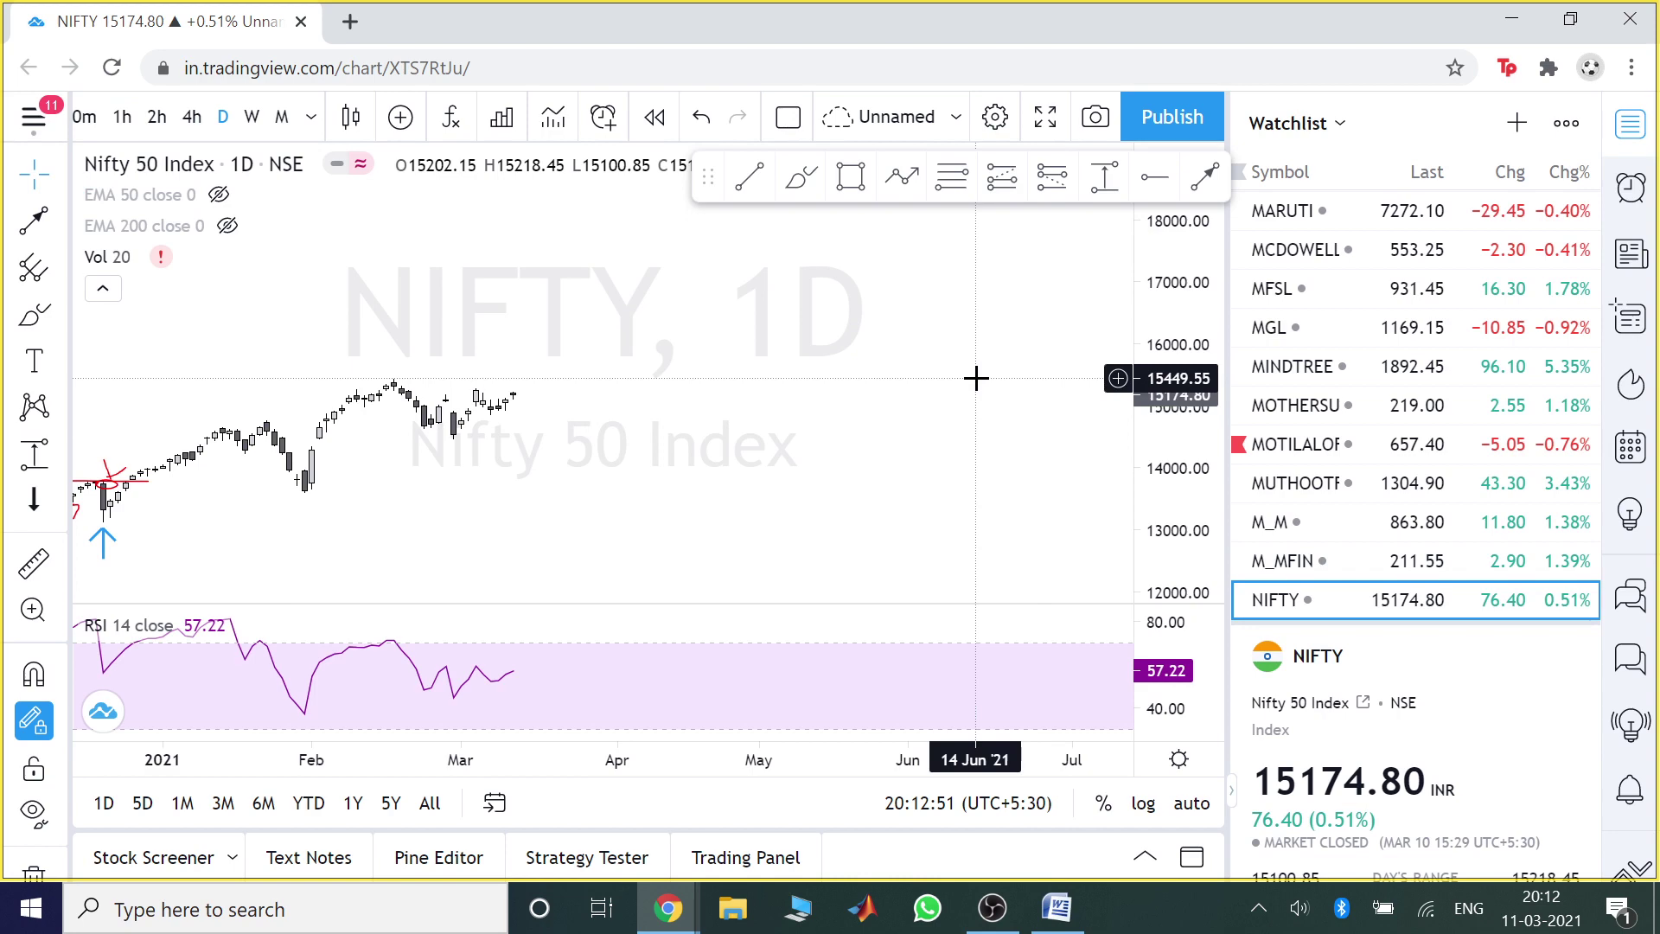
key("alt+Tab")
key("alt+Tab")
key("alt+Tab")
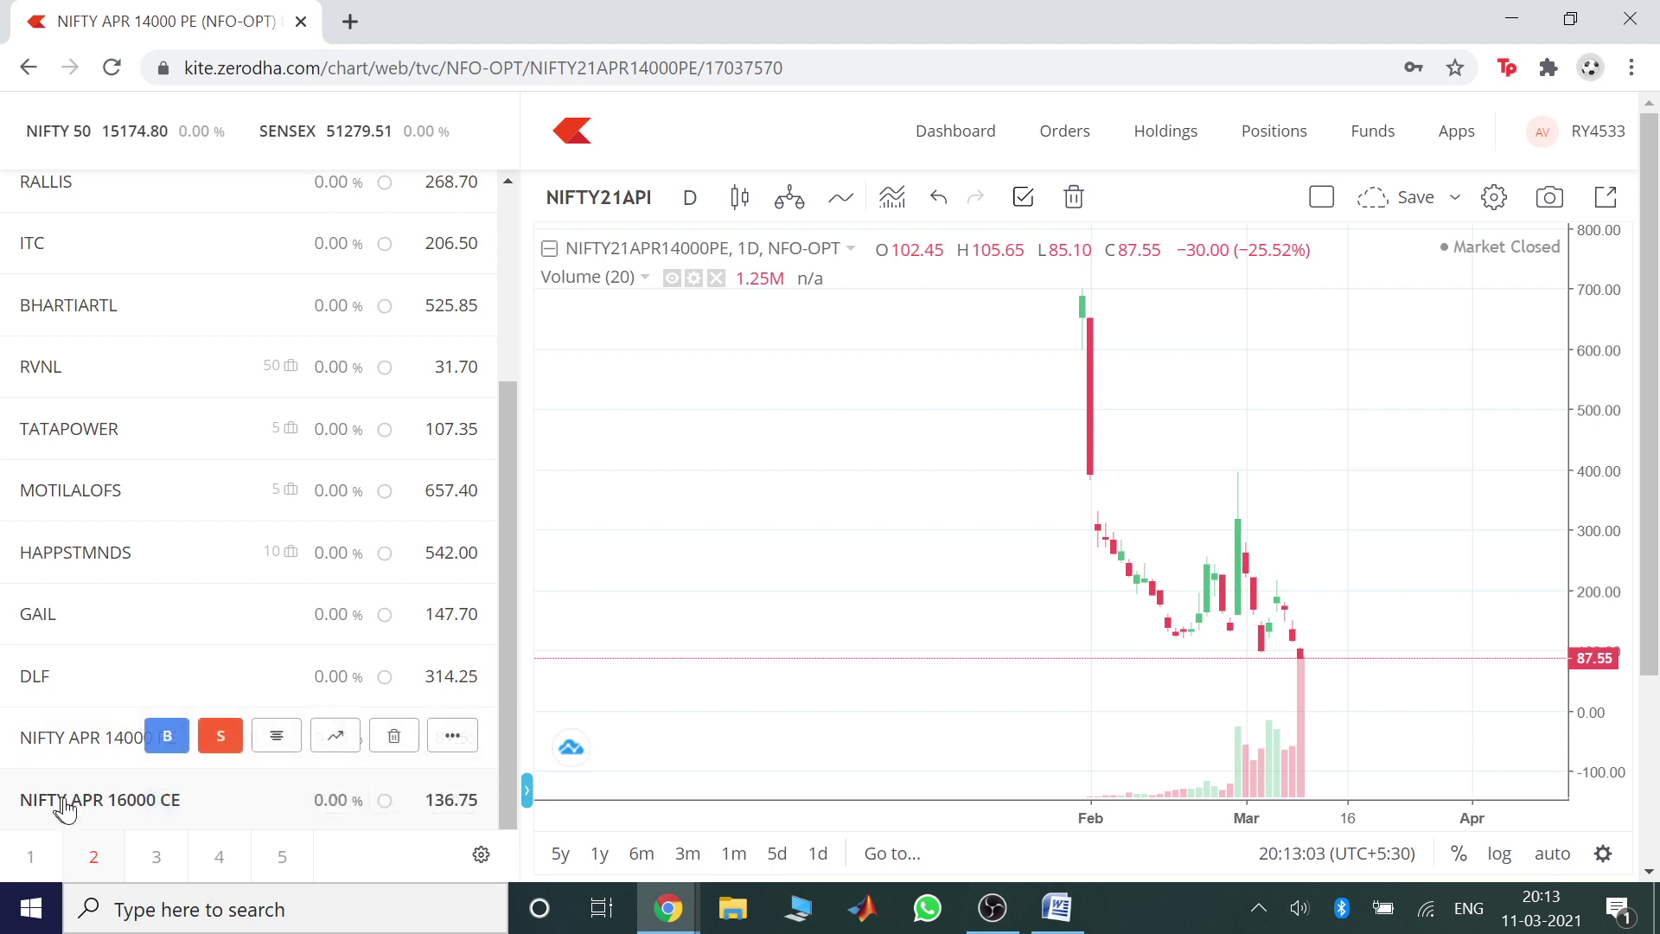
Examine the daily price history of the NIFTY APR 14000 PE option and the NIFTY APR 16000 CE entry in the watchlist.
left_click_drag(1604, 403, 738, 549)
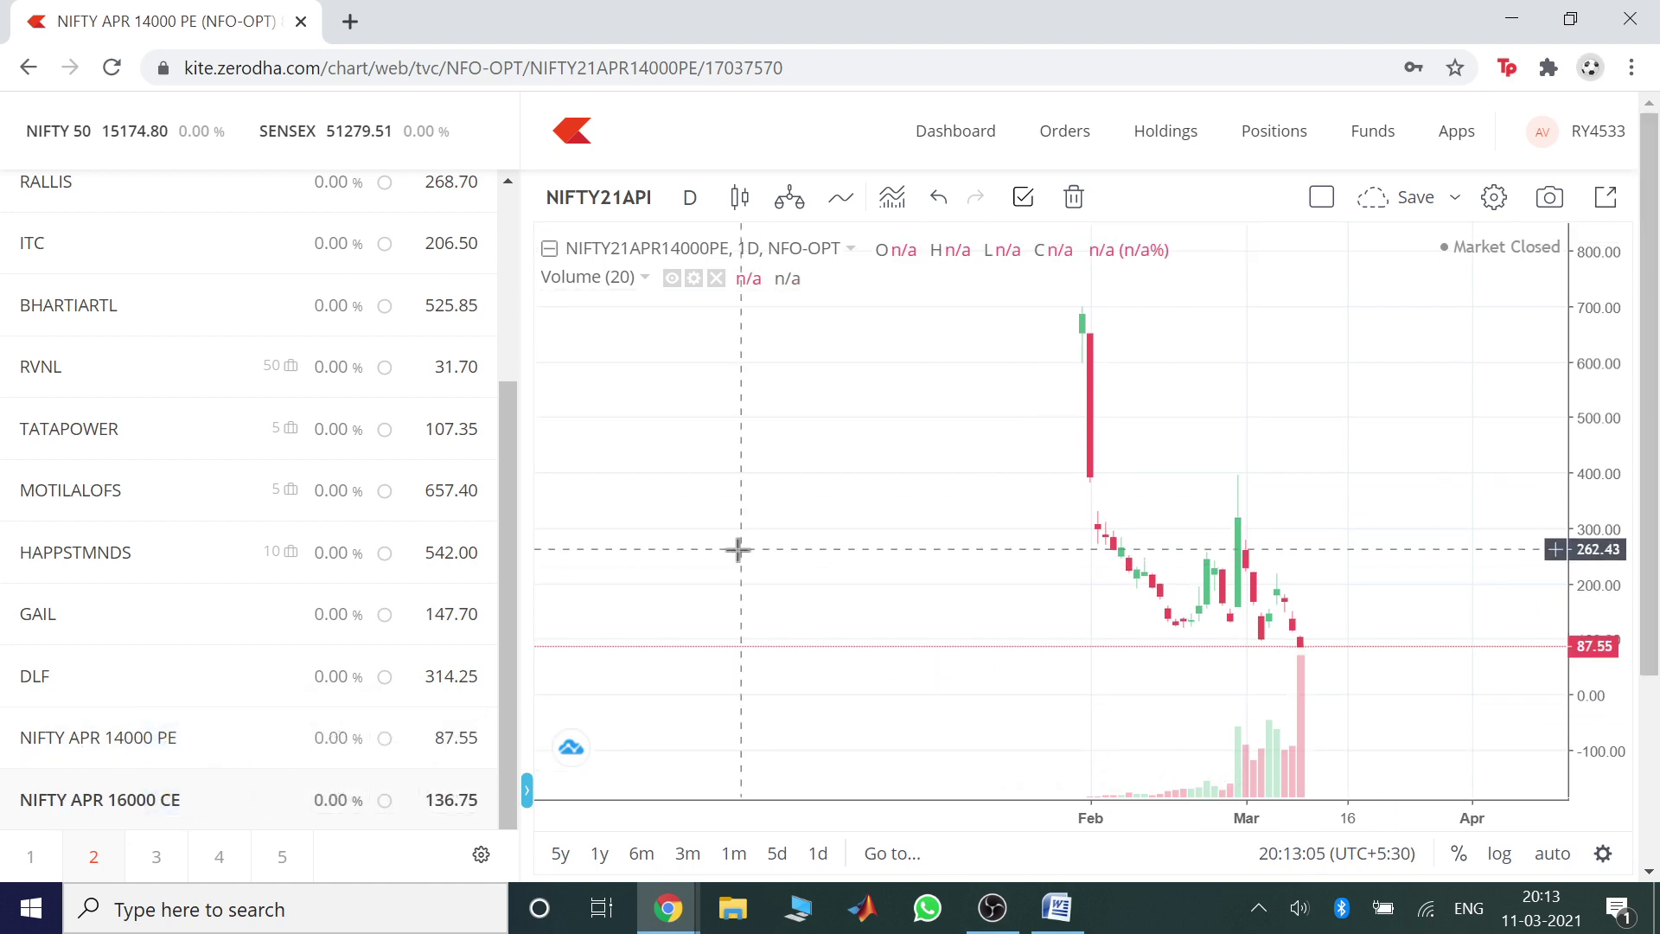
mouse_move(510, 749)
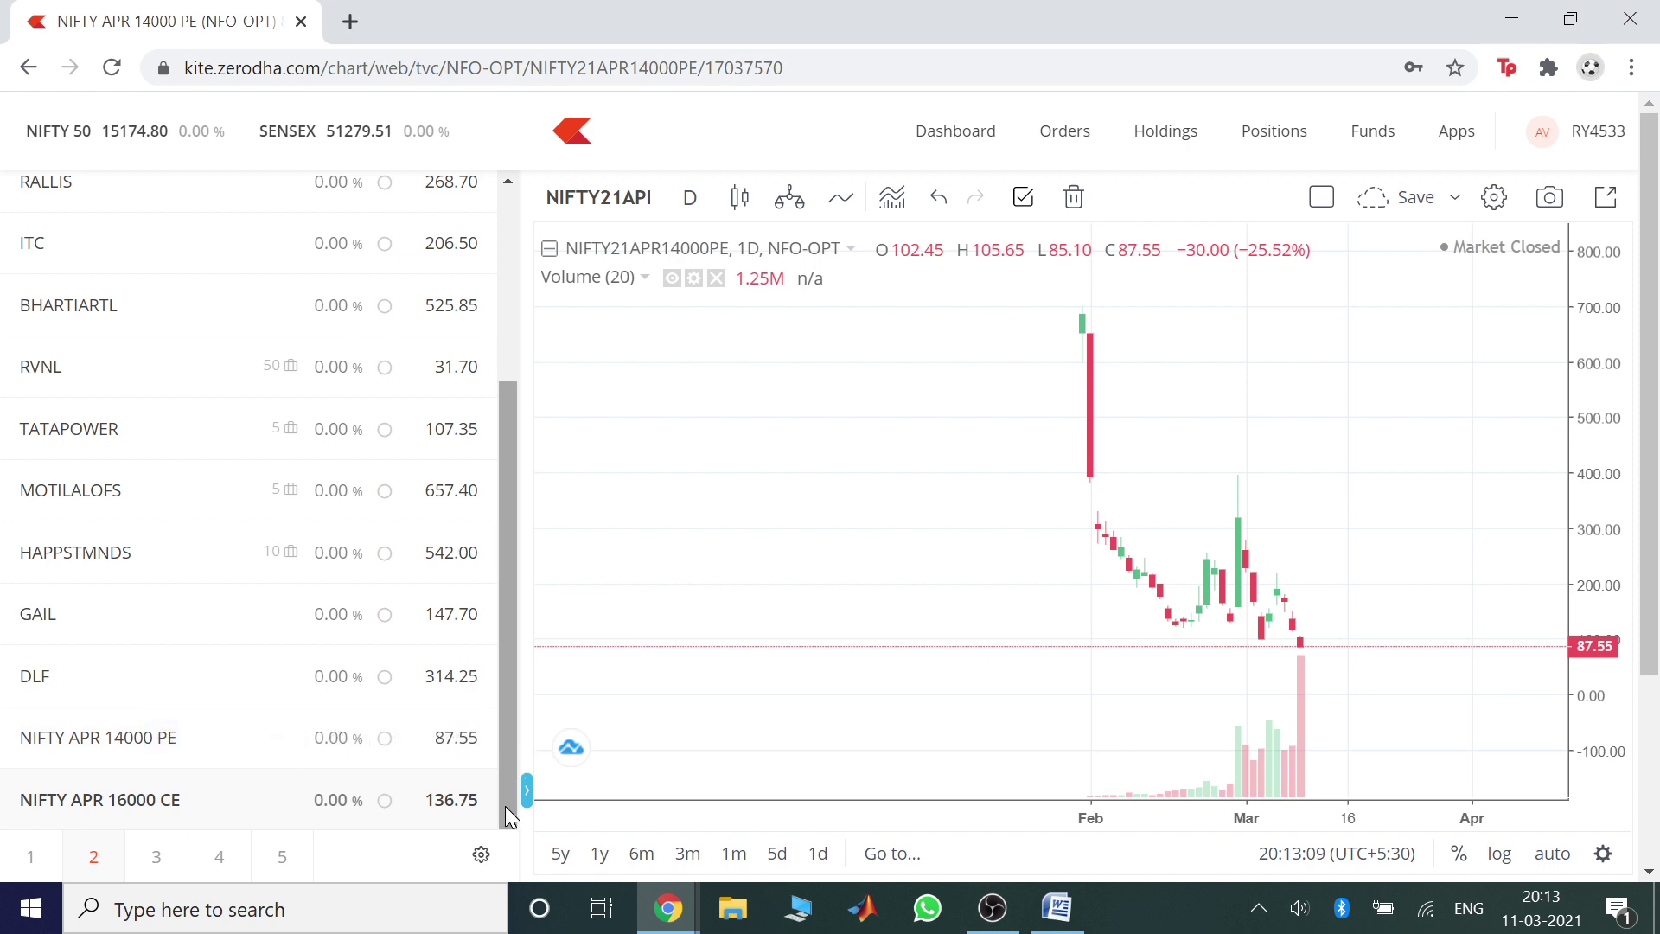
mouse_move(1623, 474)
left_mouse_down()
mouse_move(1605, 393)
mouse_move(1605, 459)
left_mouse_up()
left_click_drag(1417, 467, 1286, 467)
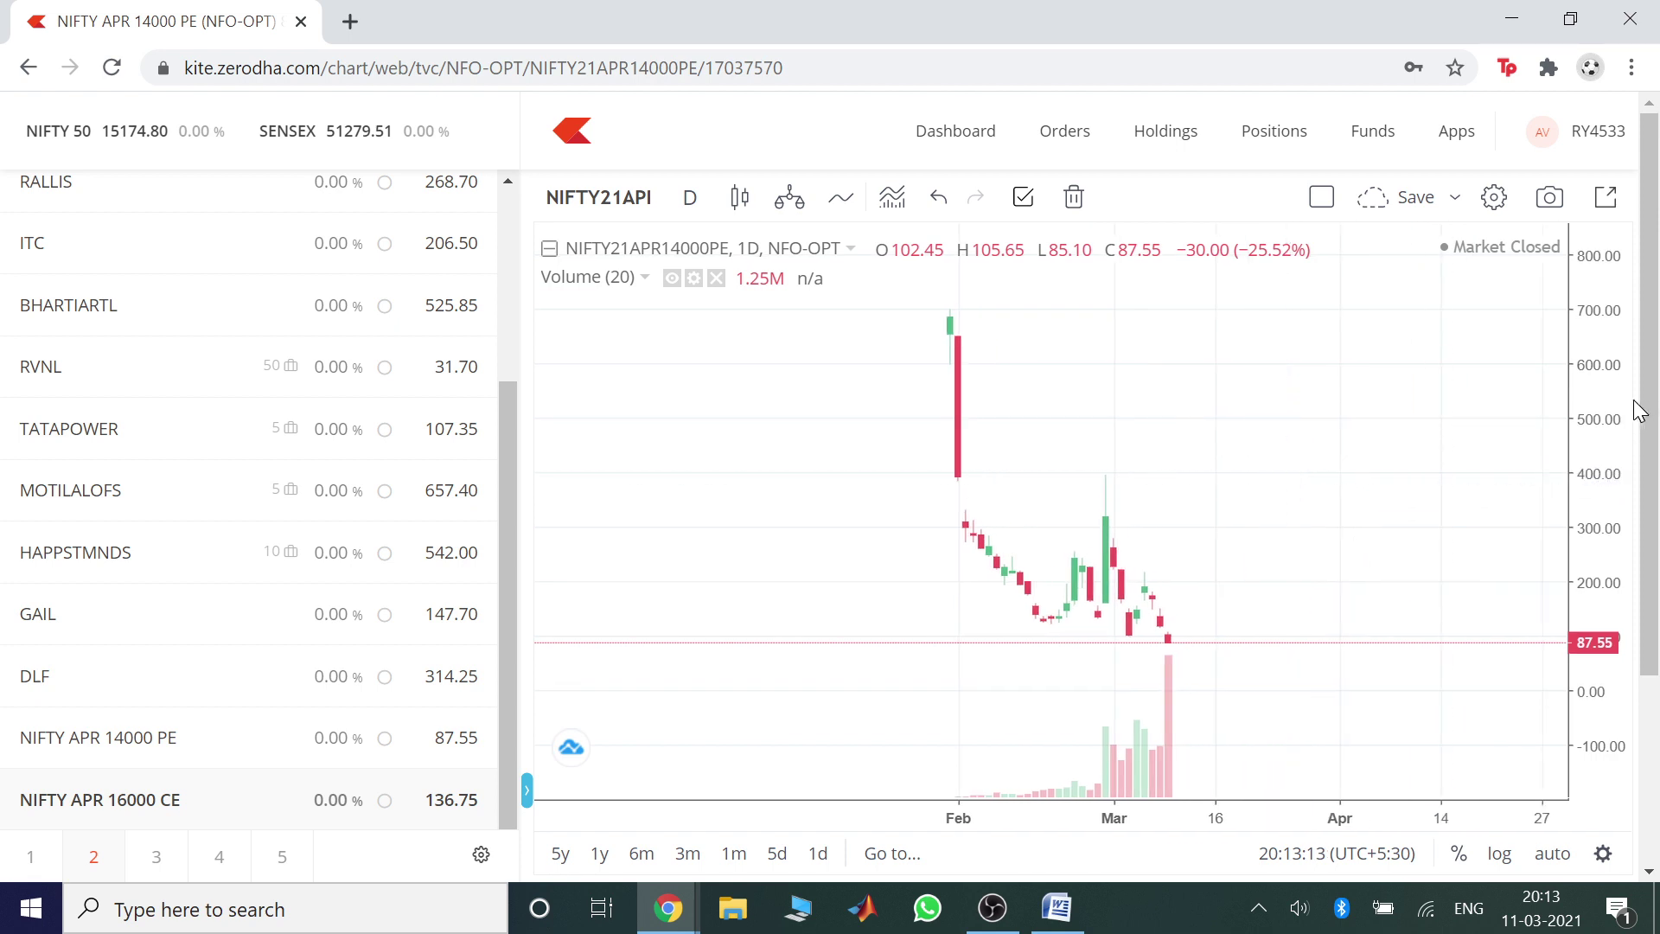
left_click_drag(1633, 408, 1592, 453)
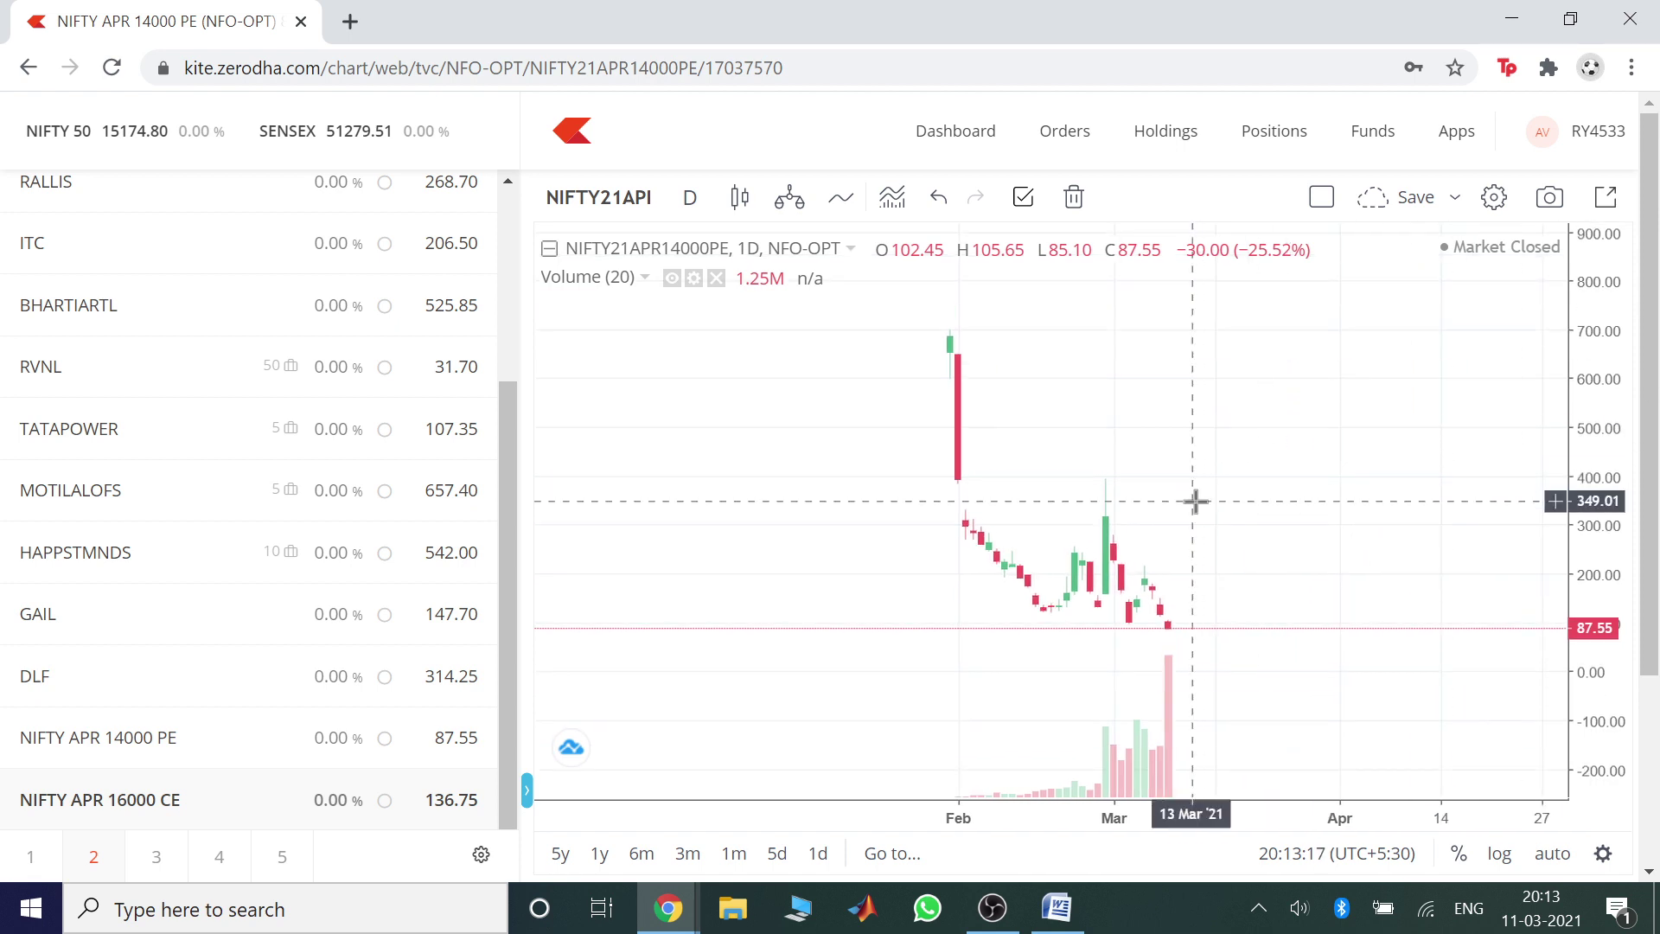
left_click_drag(1226, 504, 1132, 492)
left_click_drag(1610, 381, 1608, 453)
left_click_drag(1393, 498, 1449, 475)
left_click_drag(1582, 490, 1588, 444)
left_click_drag(1443, 455, 1431, 464)
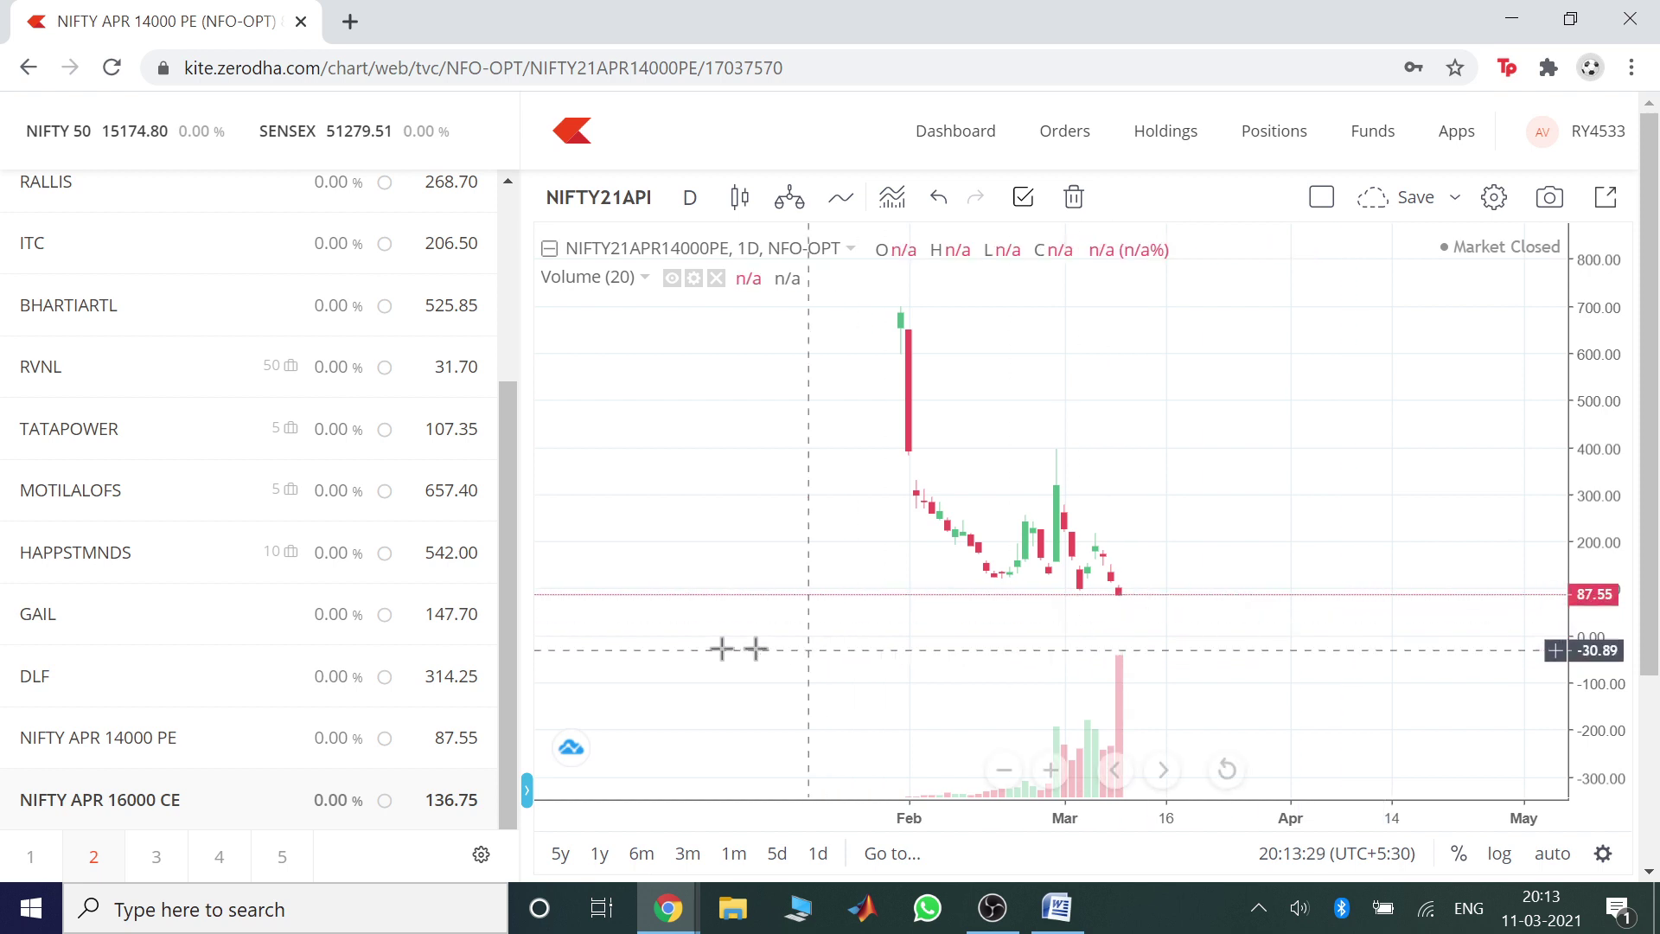
scroll(505, 614, "up", 1)
scroll(512, 581, "down", 1)
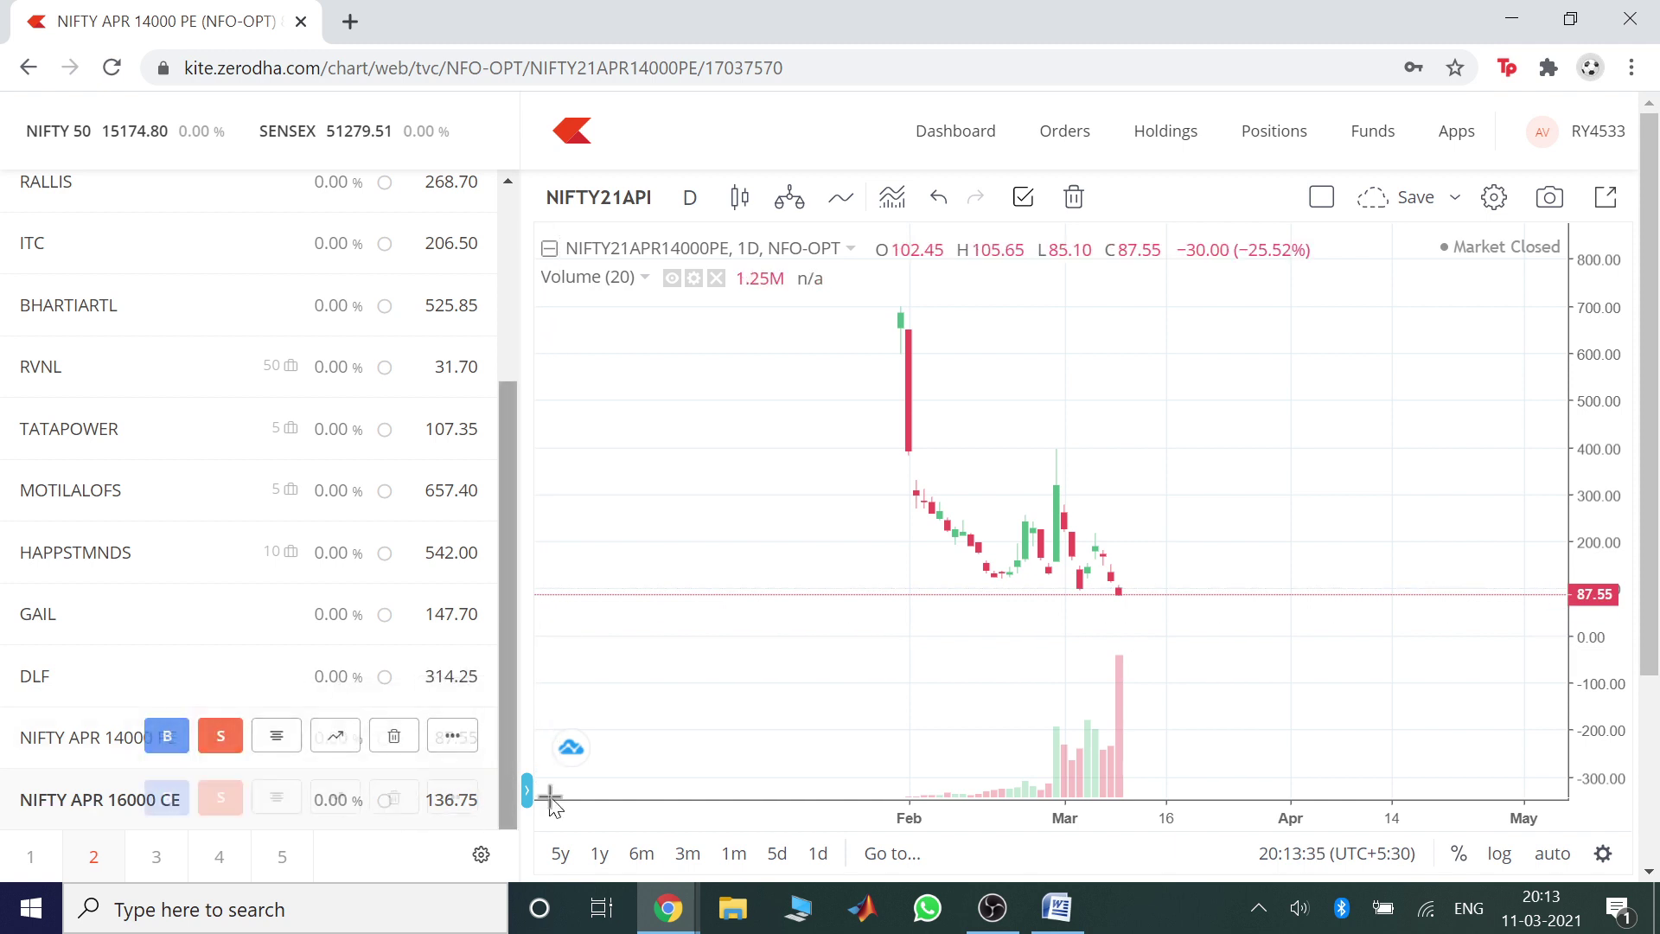
left_click_drag(1339, 621, 1285, 614)
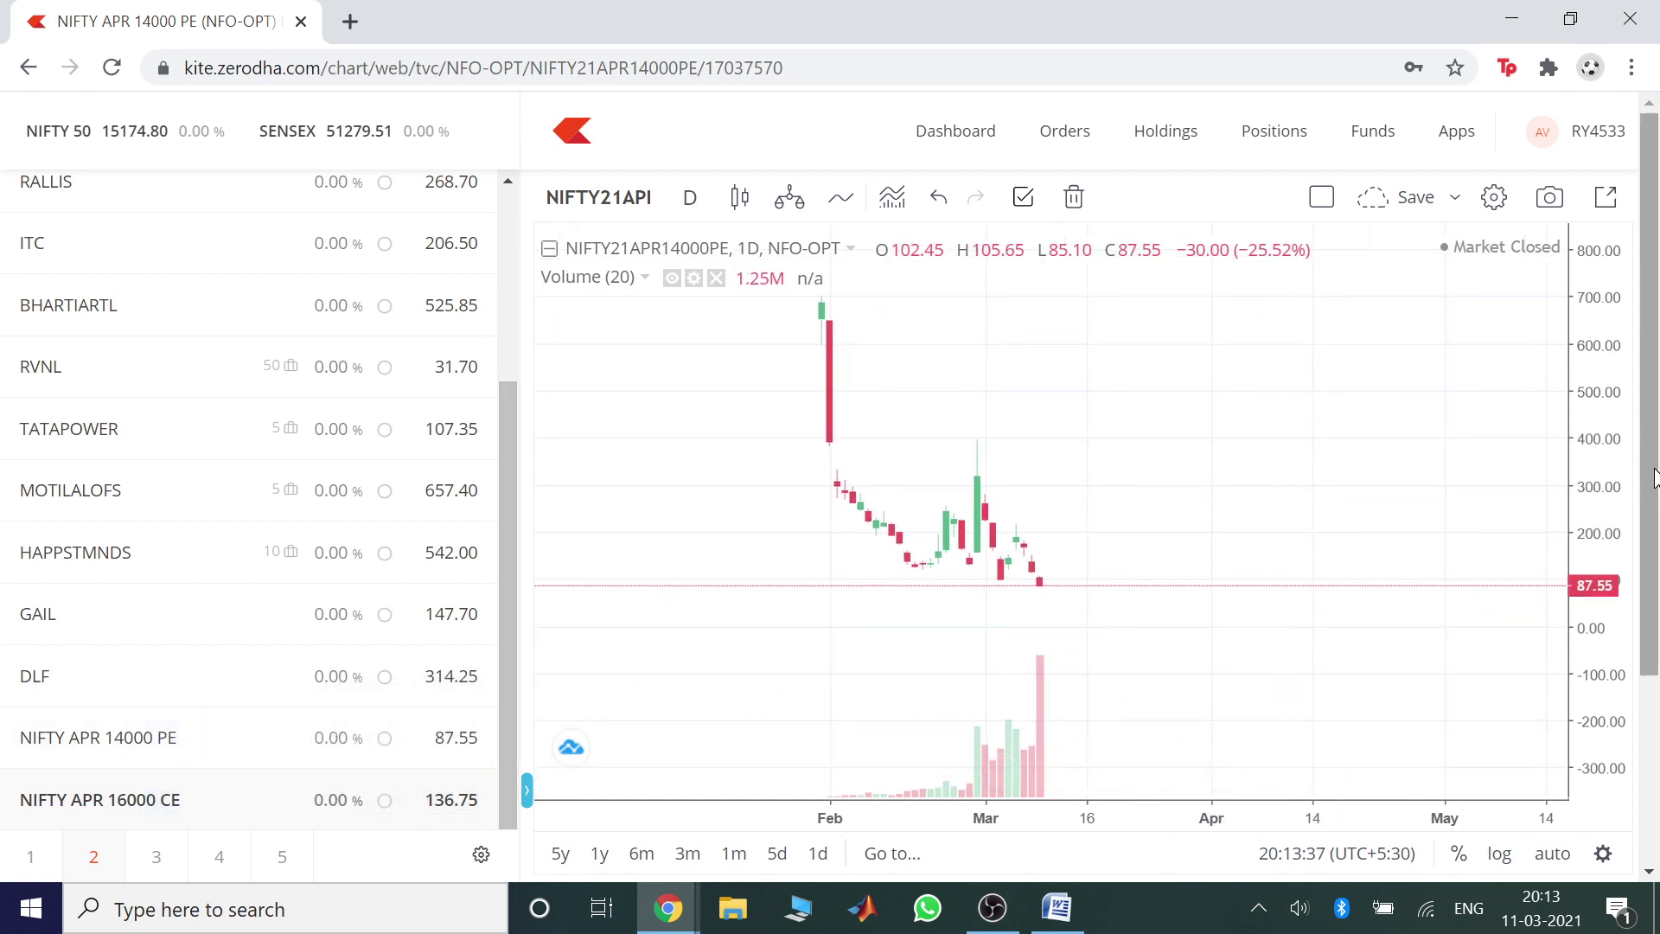
left_click_drag(1599, 420, 1591, 506)
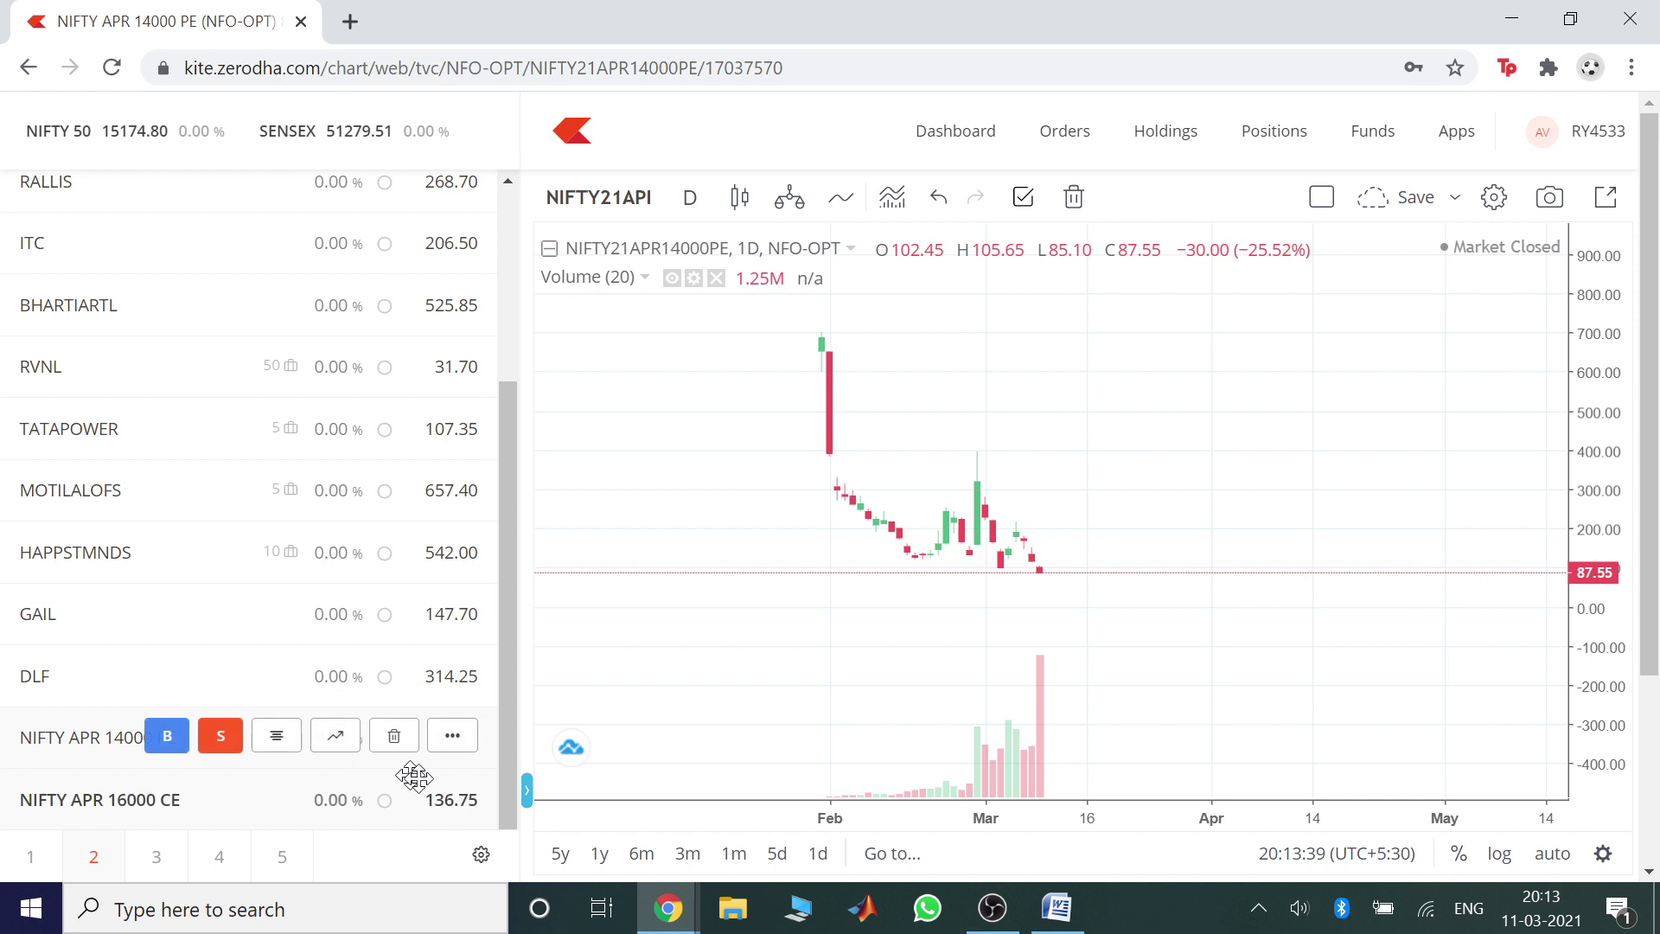